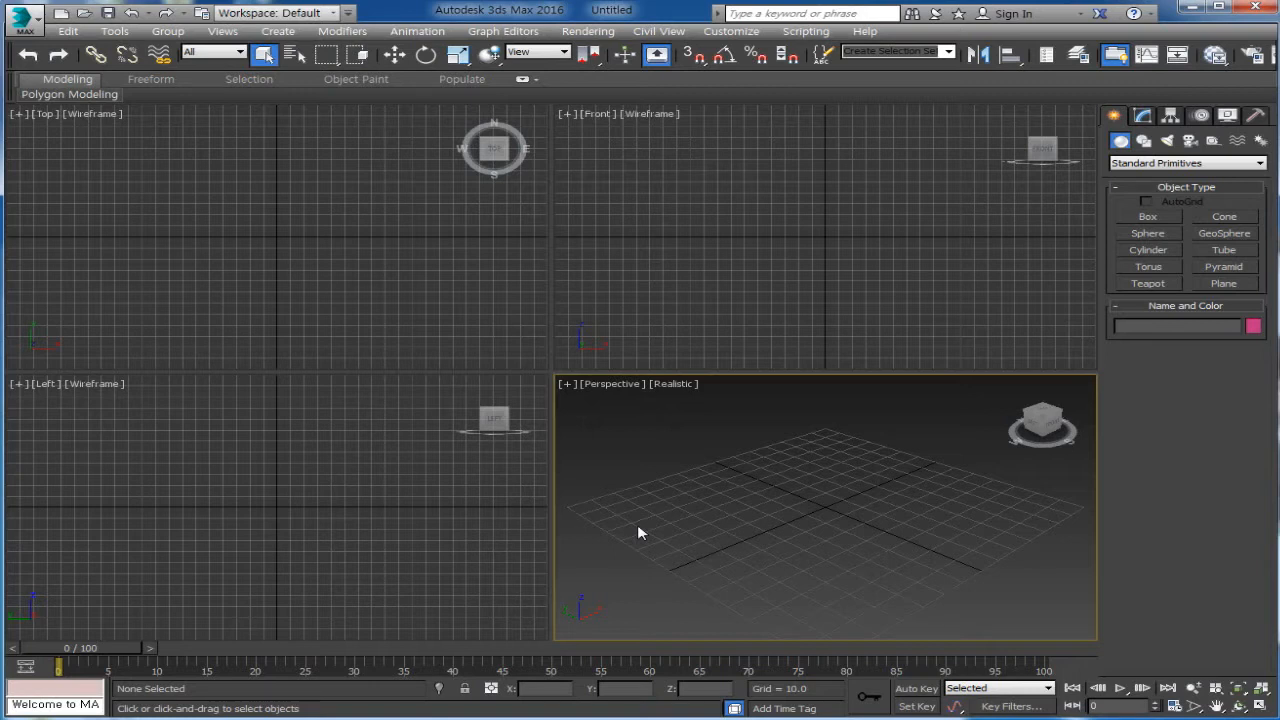
Draw a plane about 203 long and 88 wide in the Front viewport
{"action": "left_click", "coordinate": [847, 211]}
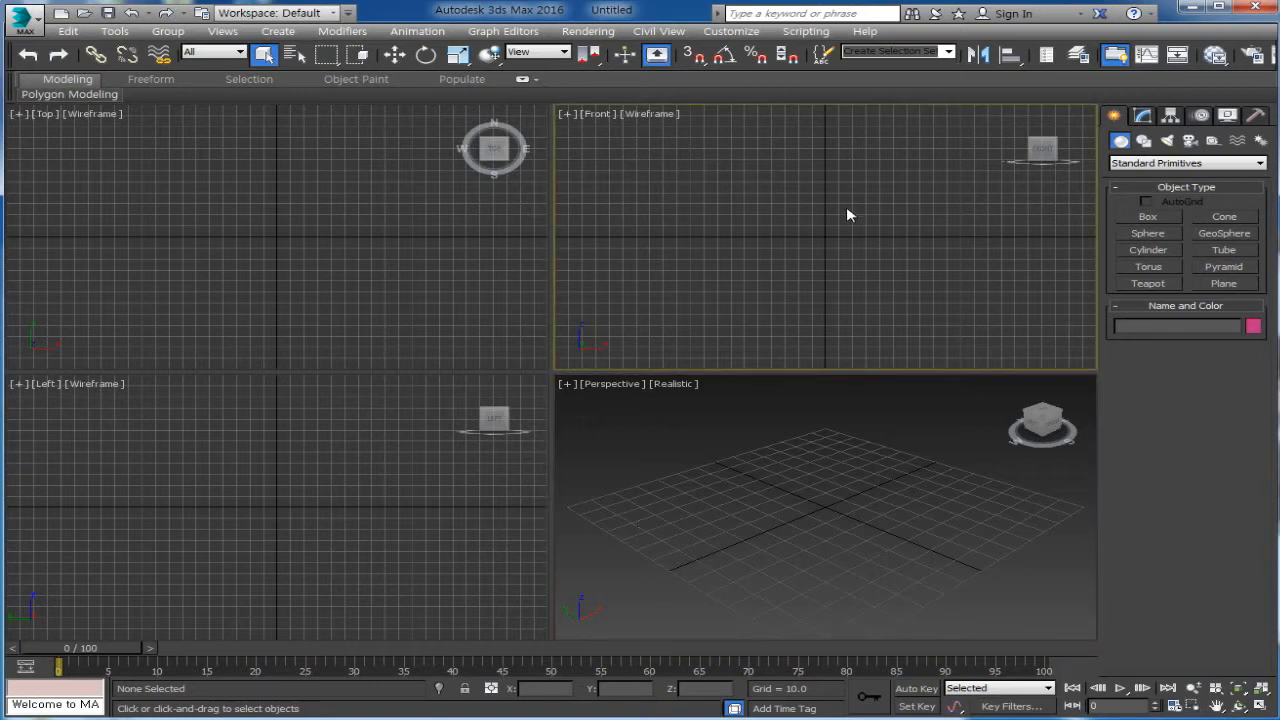
{"action": "left_click", "coordinate": [1224, 283]}
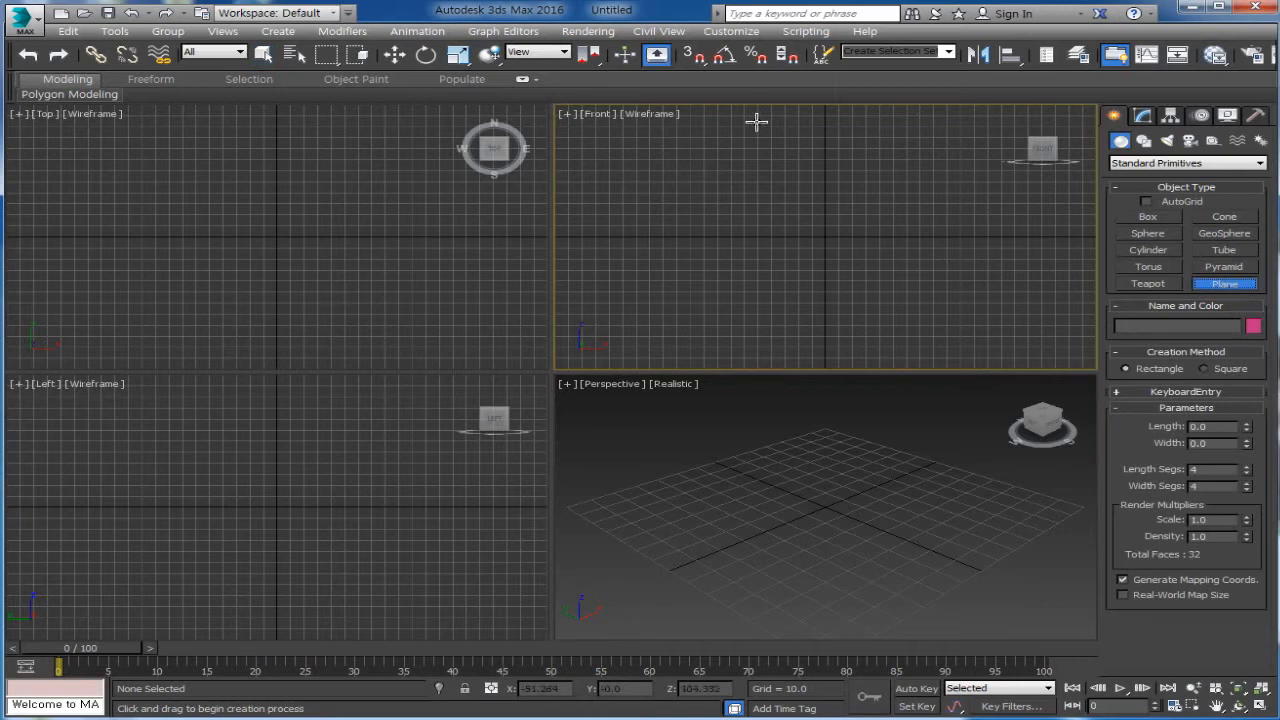
{"action": "mouse_move", "coordinate": [756, 121]}
{"action": "left_mouse_down"}
{"action": "mouse_move", "coordinate": [808, 289]}
{"action": "mouse_move", "coordinate": [871, 351]}
{"action": "mouse_move", "coordinate": [887, 343]}
{"action": "mouse_move", "coordinate": [875, 346]}
{"action": "left_mouse_up"}
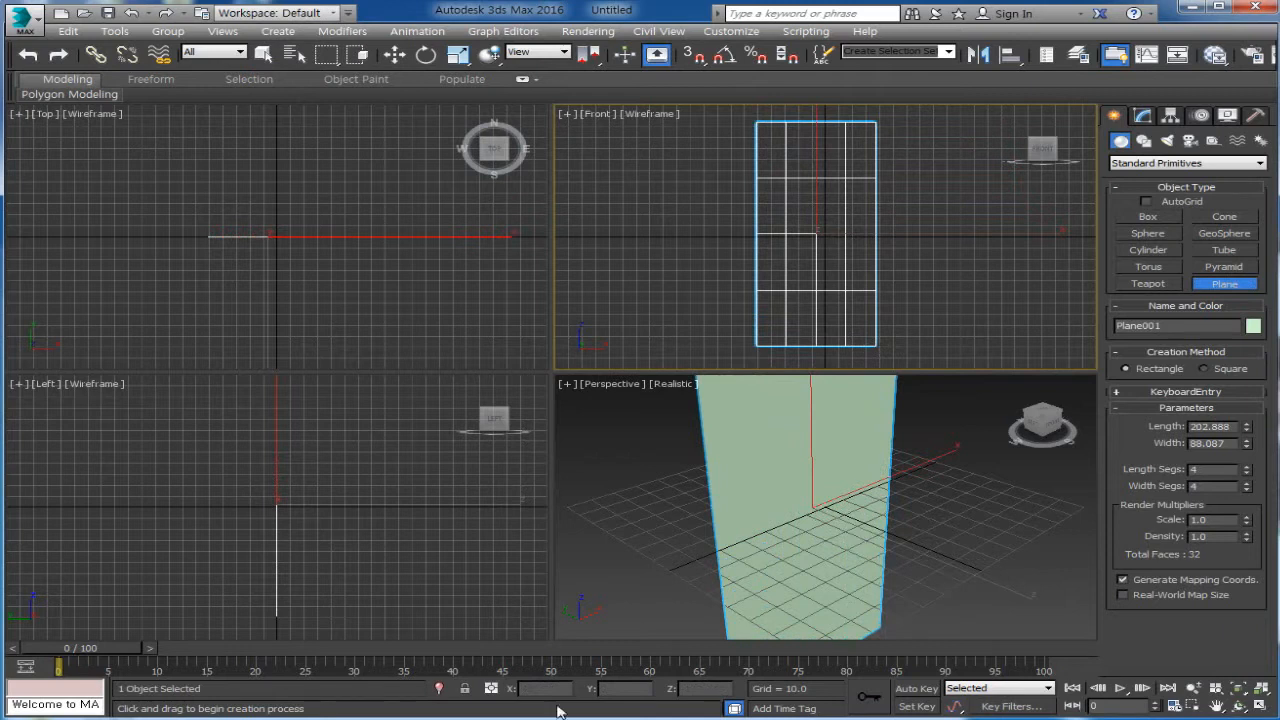
Centre the plane horizontally by setting its X position to 0
{"action": "left_click", "coordinate": [395, 54]}
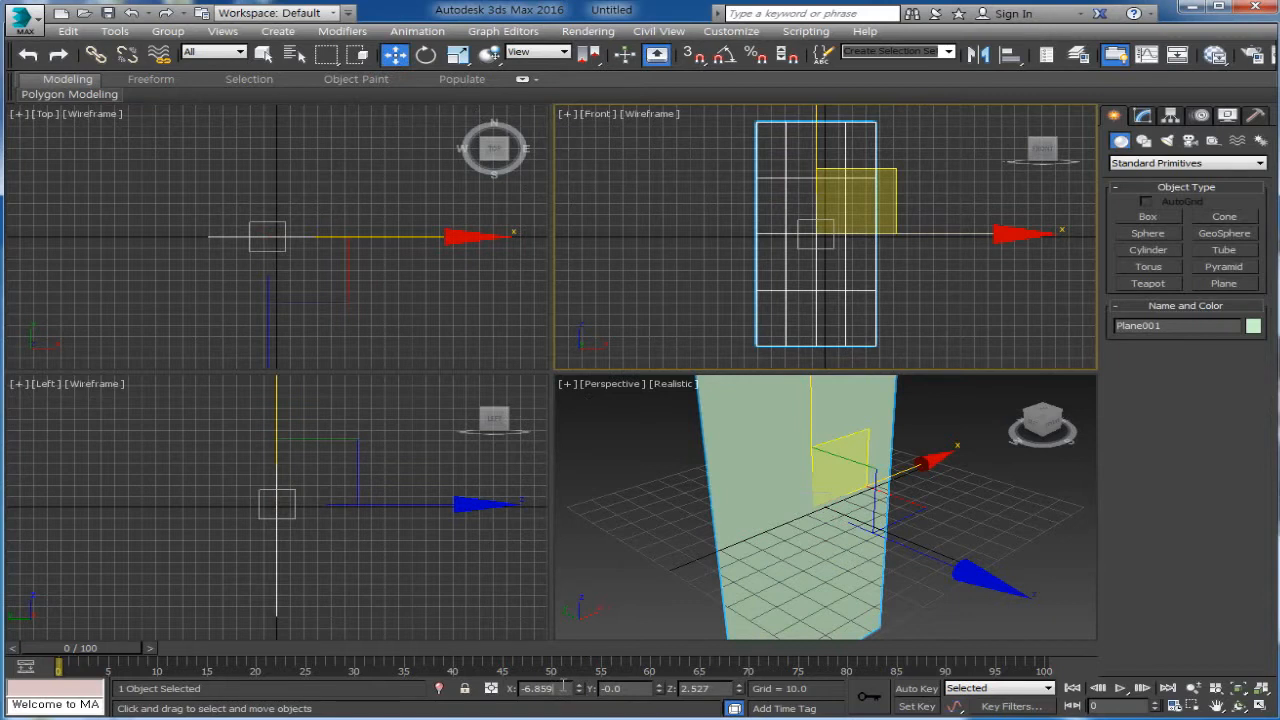
{"action": "left_click_drag", "start_coordinate": [563, 687], "coordinate": [500, 686]}
{"action": "type", "text": "0"}
{"action": "key", "text": "Return"}
Raise the plane to a Z position of about 100.7 so its bottom edge rests on the ground grid
{"action": "middle_click_drag", "start_coordinate": [831, 206], "coordinate": [819, 289]}
{"action": "scroll", "coordinate": [797, 273], "scroll_direction": "down", "scroll_amount": 2}
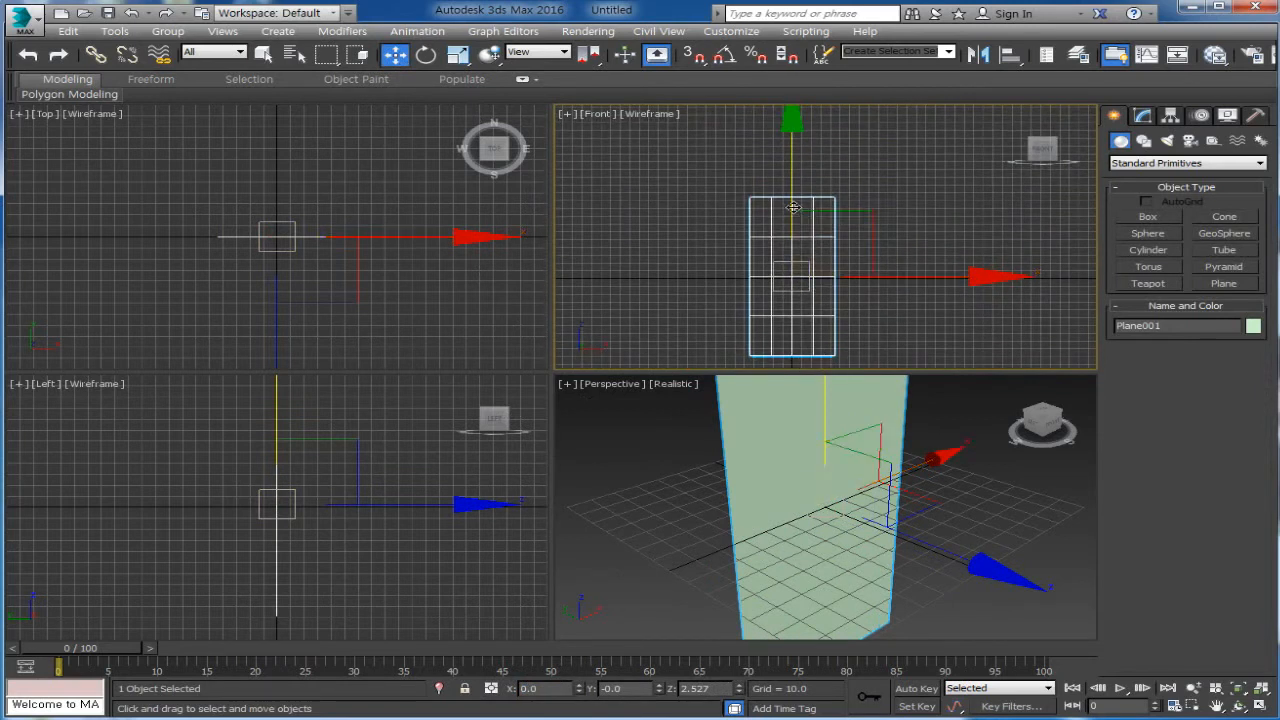
{"action": "left_click_drag", "start_coordinate": [793, 207], "coordinate": [791, 131]}
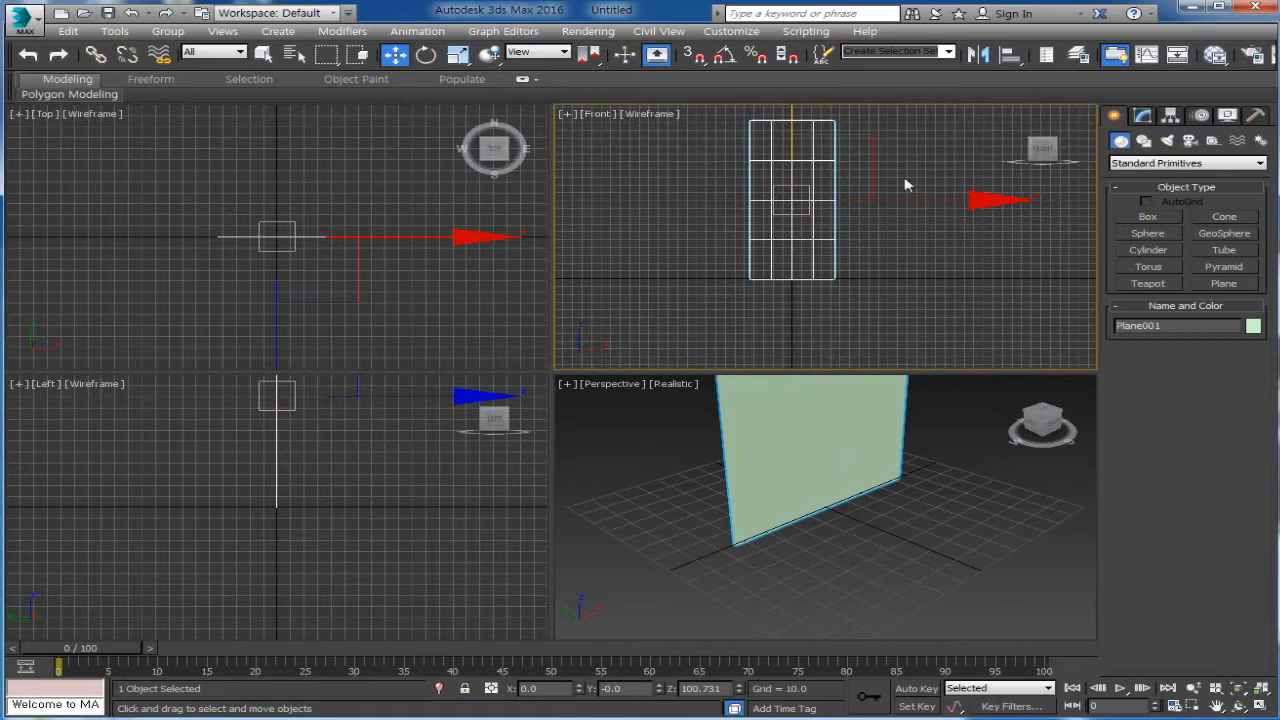
Shift the plane sideways along X and return its X position to 0
{"action": "left_click_drag", "start_coordinate": [936, 203], "coordinate": [883, 207]}
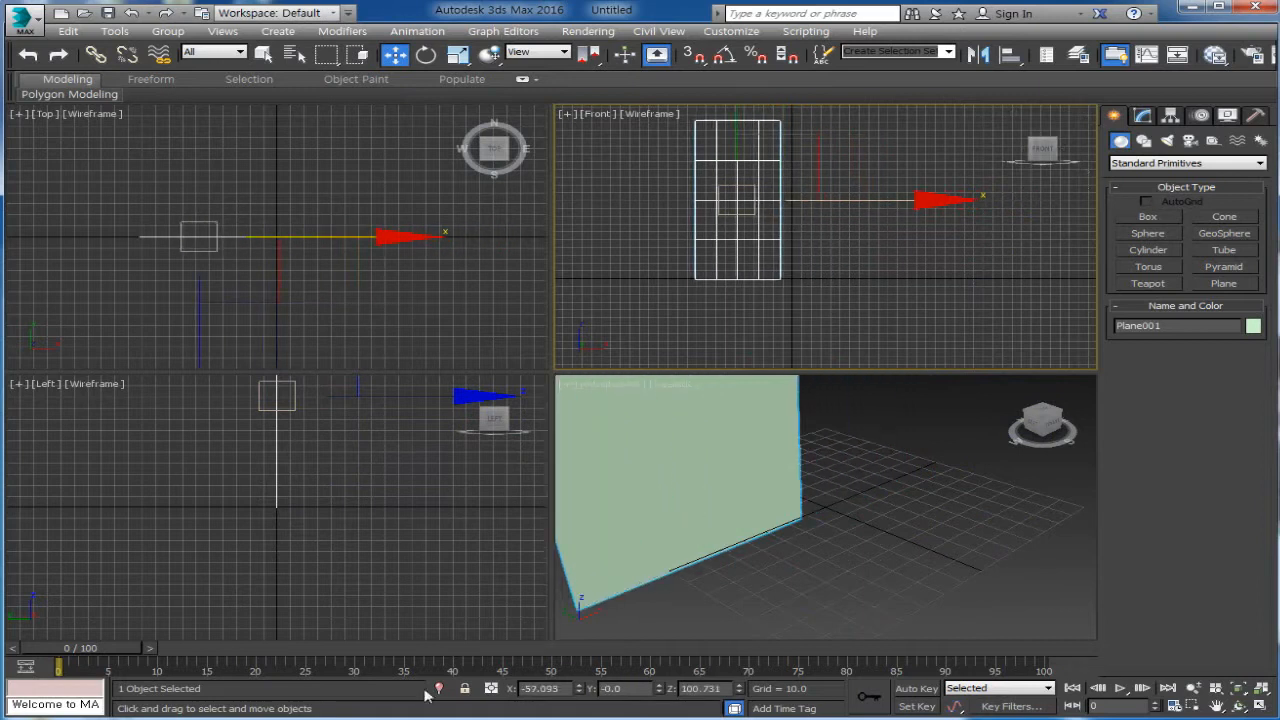
{"action": "double_click", "coordinate": [545, 689]}
{"action": "type", "text": "0"}
{"action": "key", "text": "Return"}
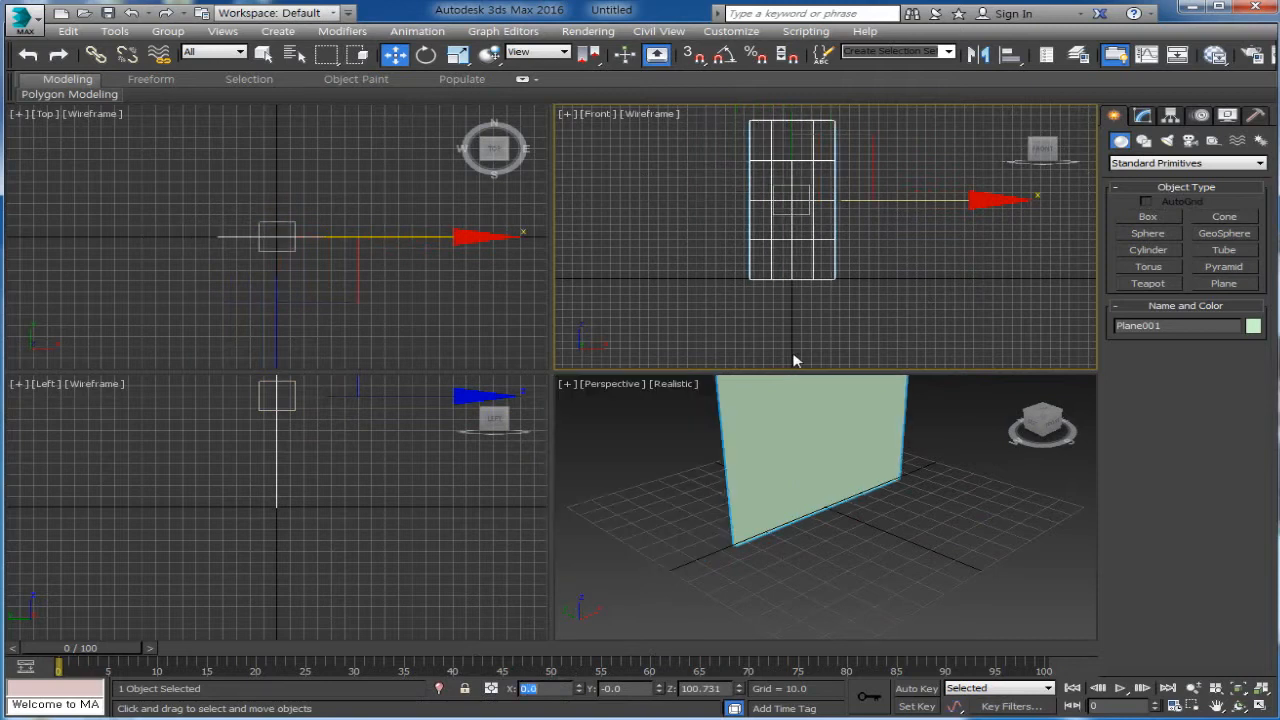
Open the Asset Browser utility with the plane facing front in the Perspective viewport
{"action": "middle_click_drag", "start_coordinate": [828, 199], "coordinate": [834, 277]}
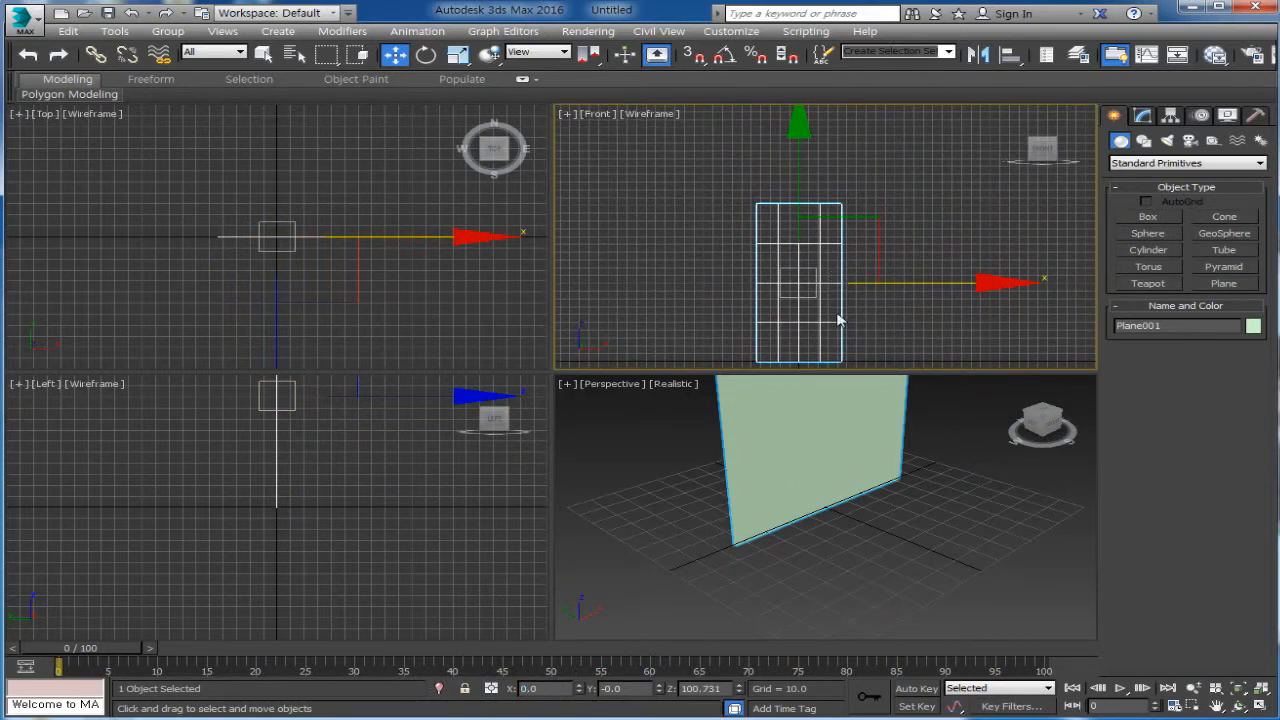
{"action": "middle_click_drag", "start_coordinate": [923, 555], "coordinate": [848, 580], "text": "alt"}
{"action": "scroll", "coordinate": [900, 568], "scroll_direction": "down", "scroll_amount": 5}
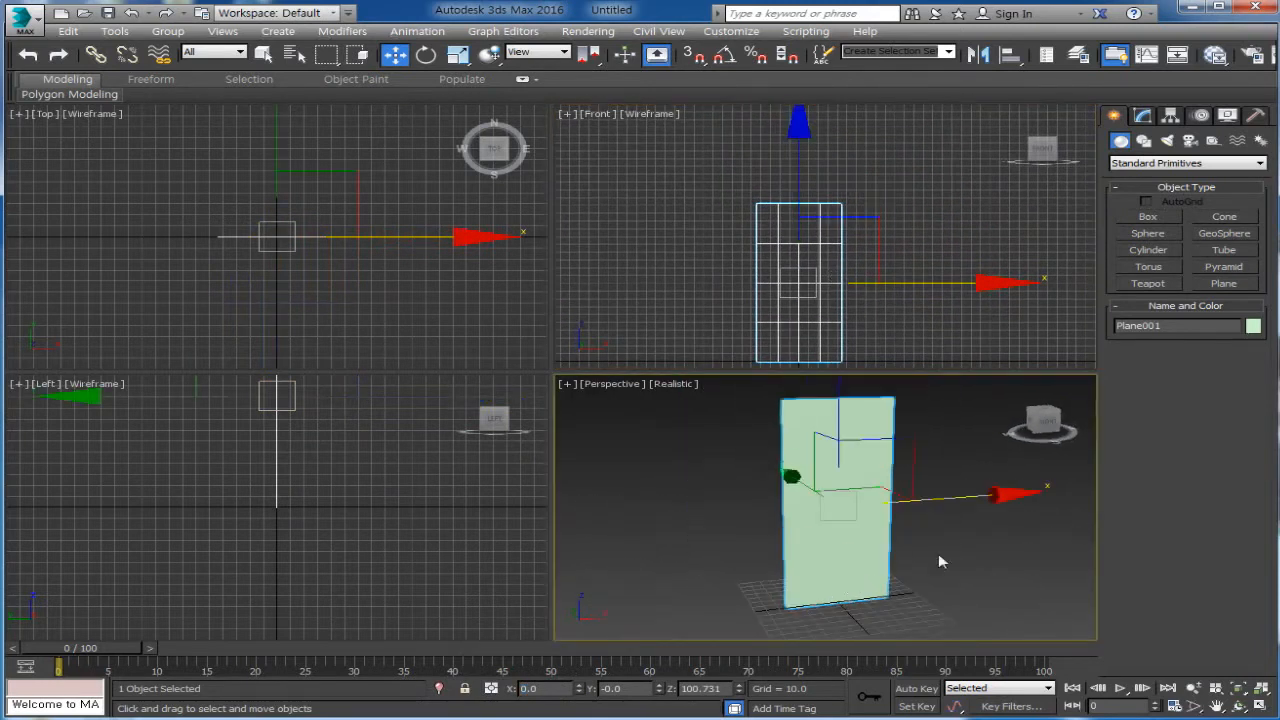
{"action": "middle_click_drag", "start_coordinate": [940, 560], "coordinate": [848, 530], "text": "alt"}
{"action": "mouse_move", "coordinate": [848, 530]}
{"action": "middle_mouse_down"}
{"action": "mouse_move", "coordinate": [853, 553]}
{"action": "mouse_move", "coordinate": [862, 532]}
{"action": "middle_mouse_up"}
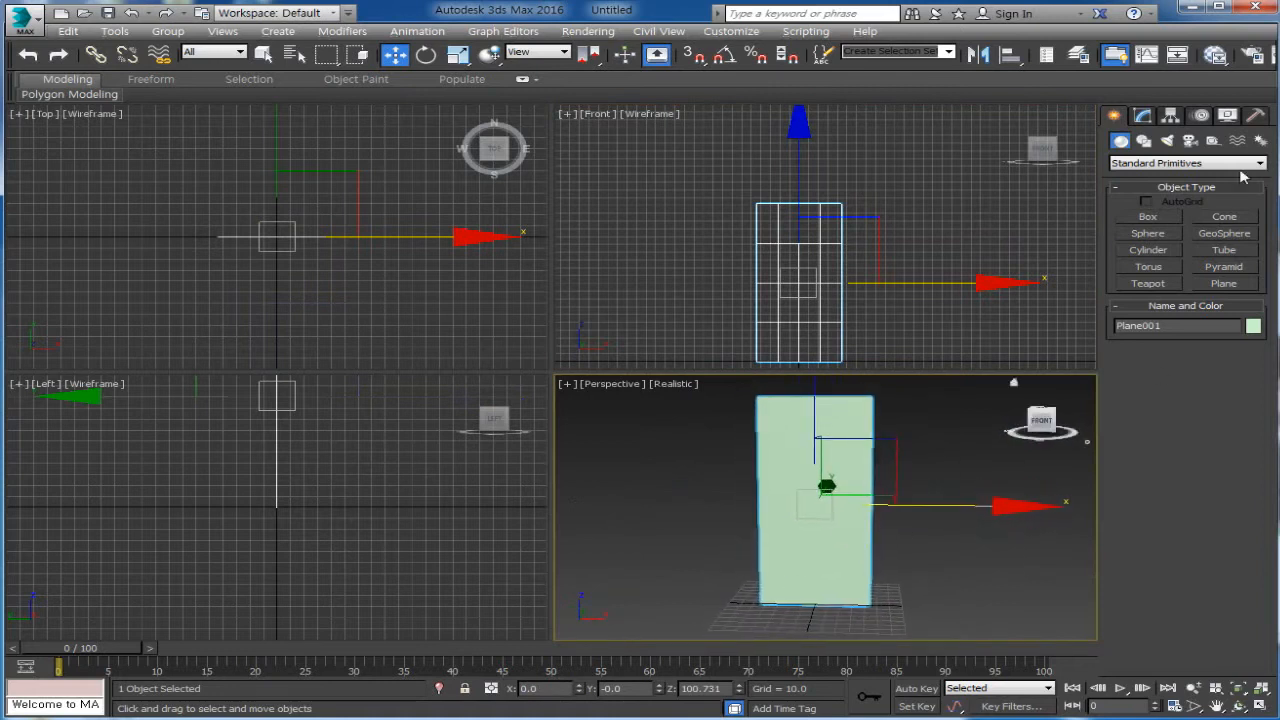
{"action": "left_click", "coordinate": [1258, 118]}
{"action": "left_click", "coordinate": [1176, 206]}
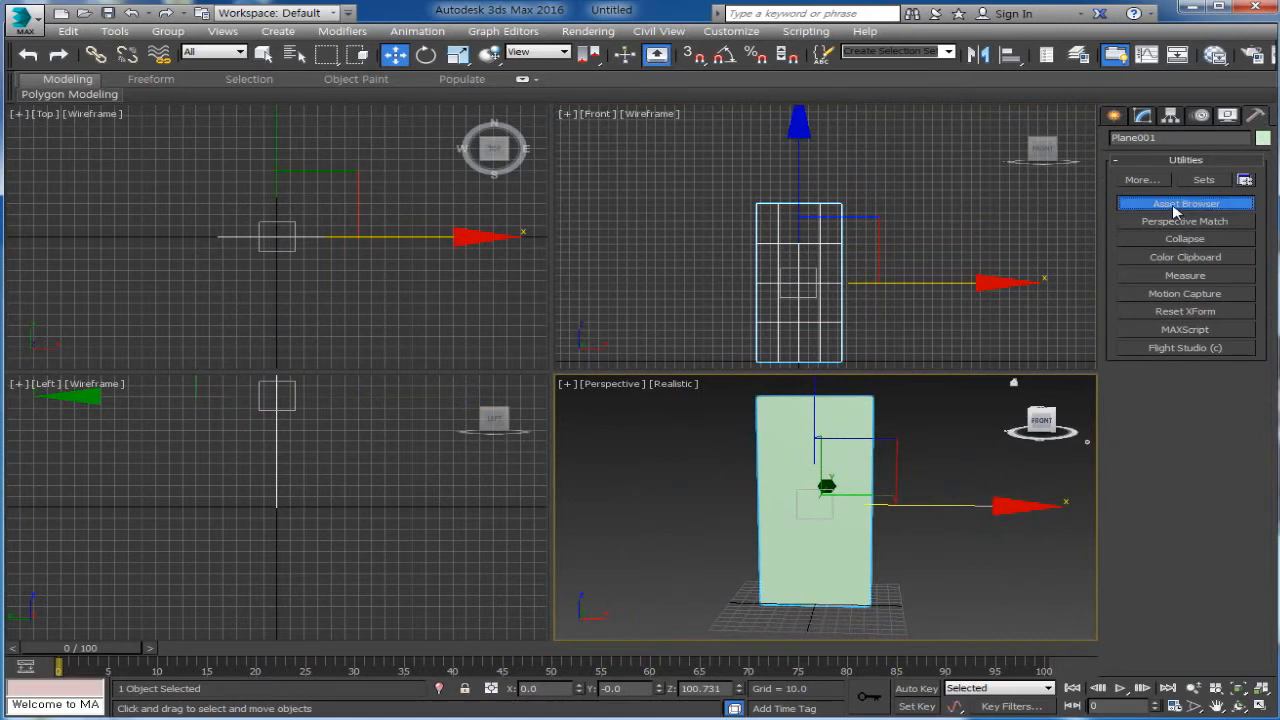
{"action": "left_click", "coordinate": [970, 424]}
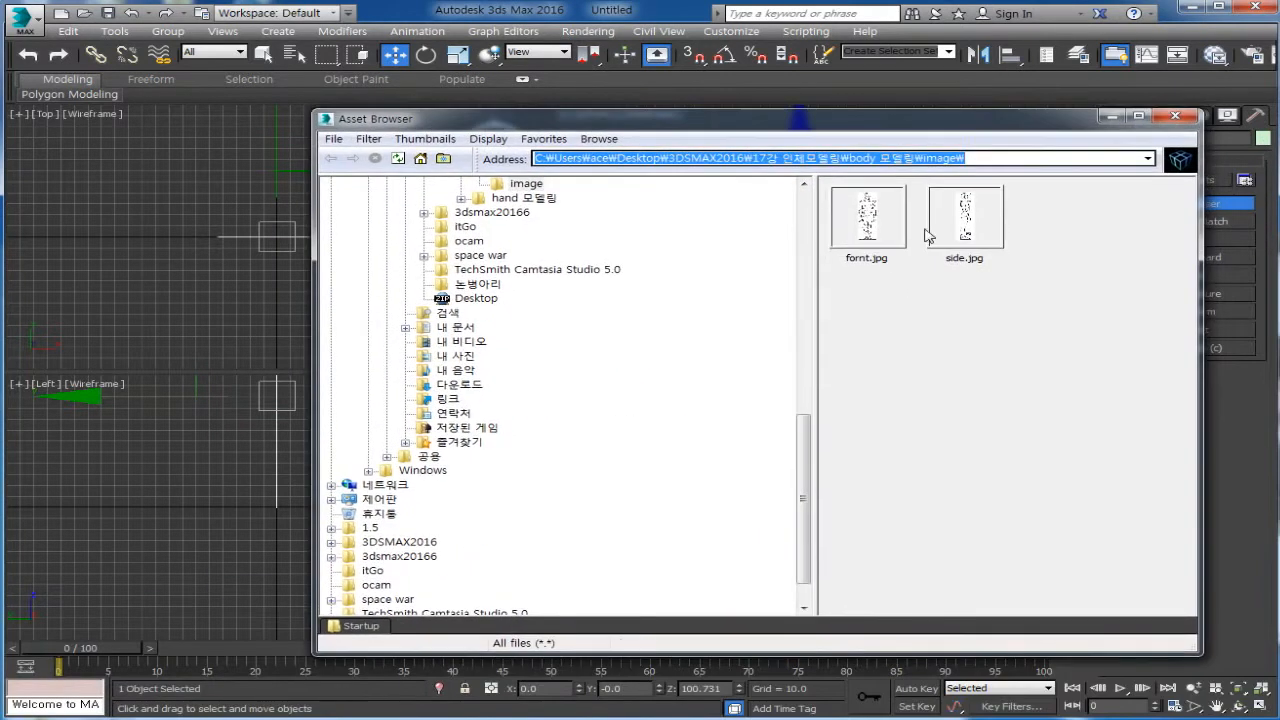
Apply the image fornt.jpg from the Asset Browser to the plane in the Perspective viewport
{"action": "left_click", "coordinate": [868, 222]}
{"action": "left_click_drag", "start_coordinate": [903, 128], "coordinate": [464, 57]}
{"action": "left_click_drag", "start_coordinate": [432, 145], "coordinate": [826, 452]}
Set the Front viewport to Shaded display and frame the plane in it
{"action": "middle_click_drag", "start_coordinate": [841, 173], "coordinate": [900, 163]}
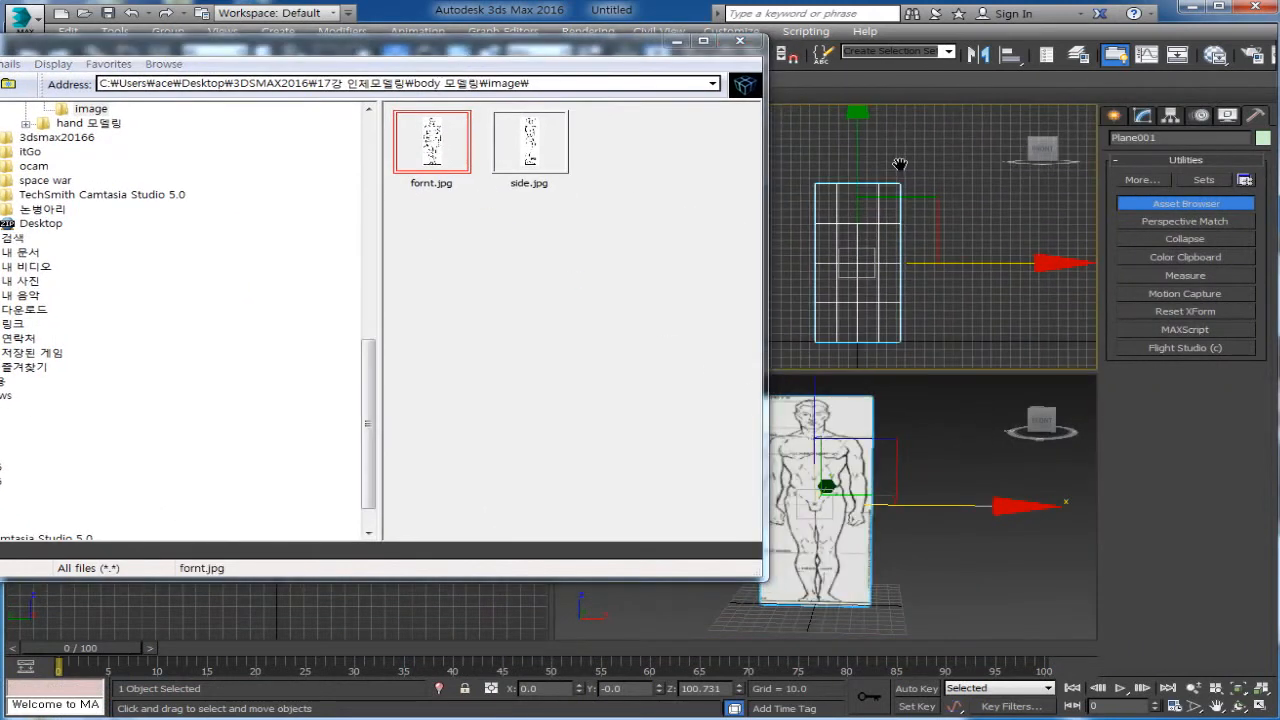
{"action": "left_click_drag", "start_coordinate": [559, 48], "coordinate": [497, 288]}
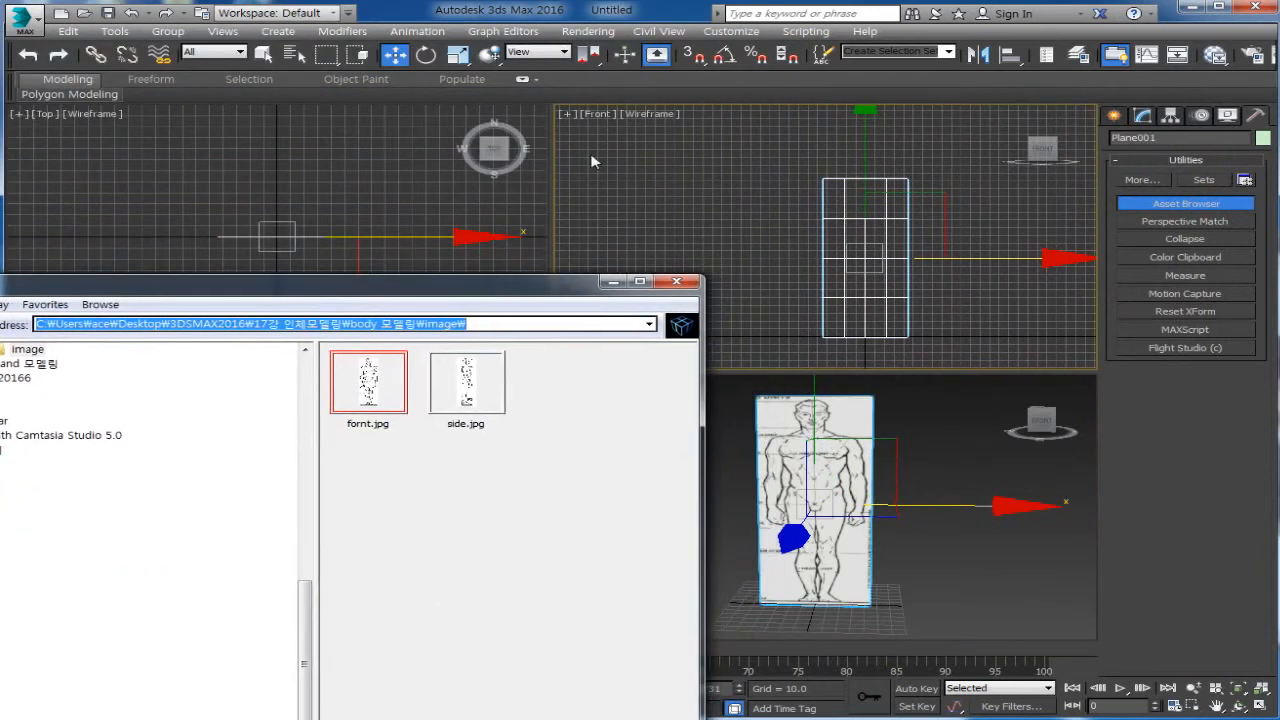
{"action": "left_click", "coordinate": [645, 116]}
{"action": "left_click", "coordinate": [724, 150]}
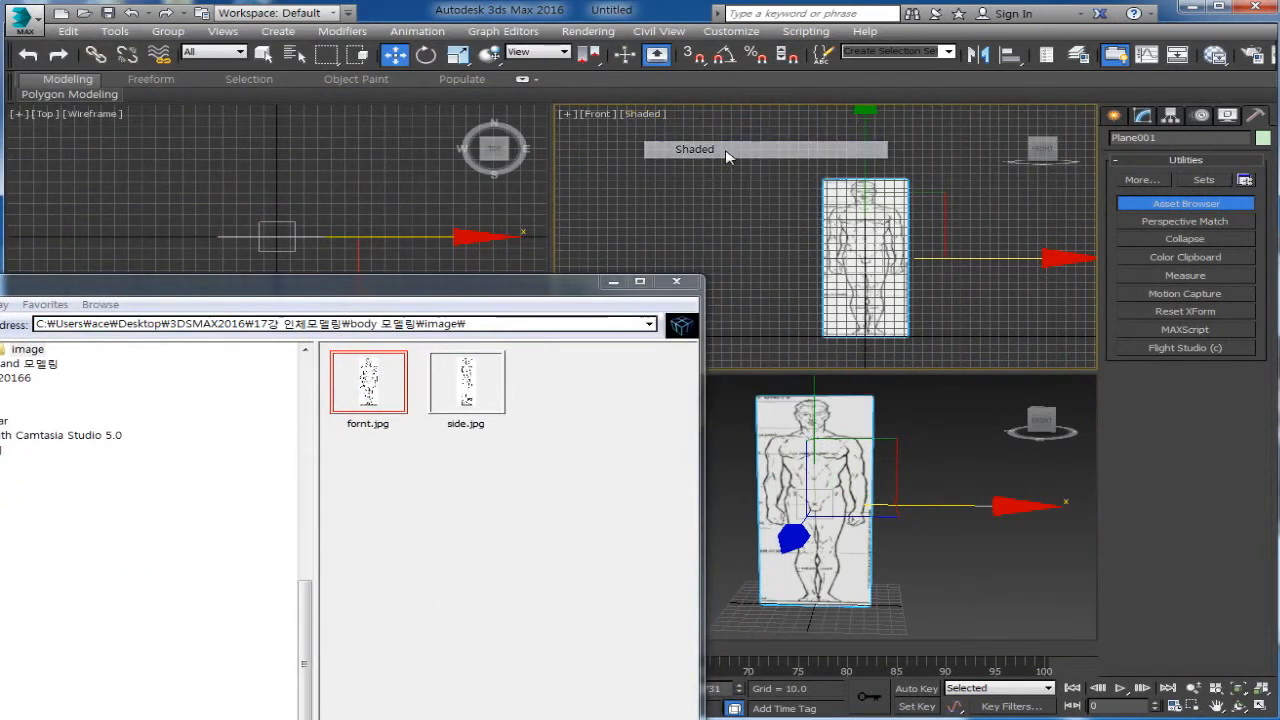
{"action": "key", "text": "z"}
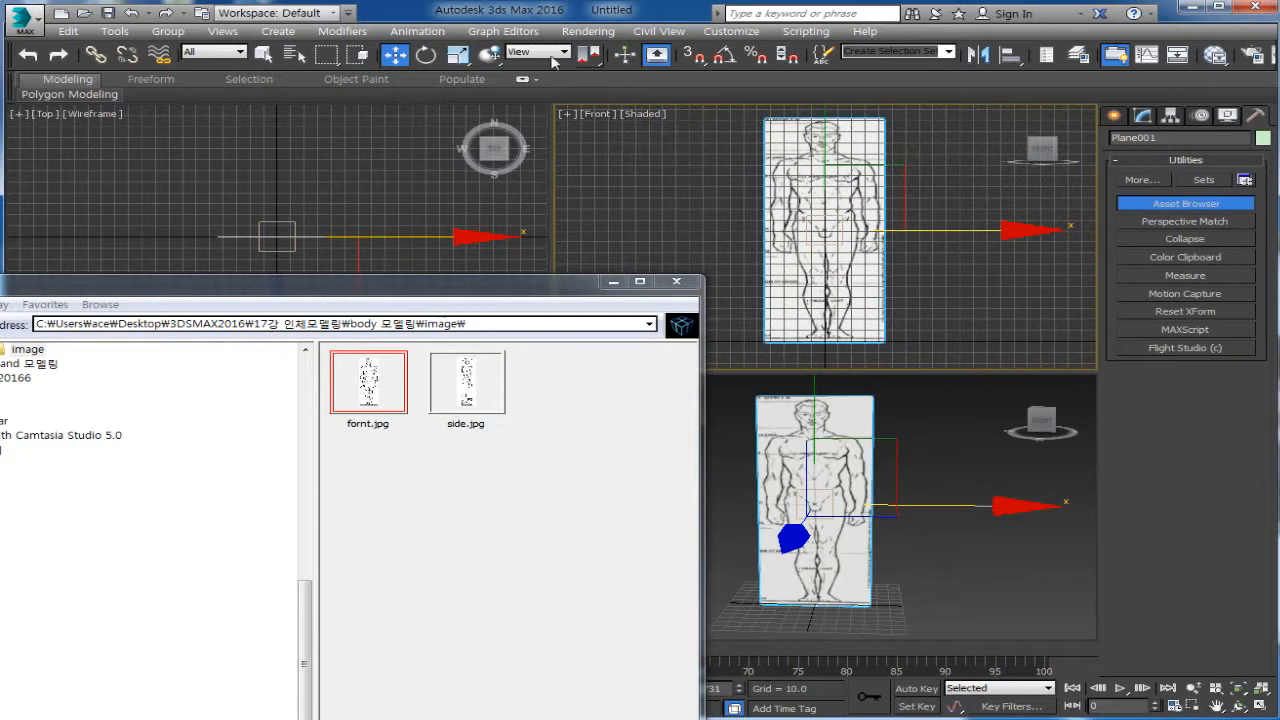
Scale the plane narrower along X to correct the proportions of the front body drawing
{"action": "left_click", "coordinate": [457, 54]}
{"action": "left_click_drag", "start_coordinate": [1040, 246], "coordinate": [1015, 229]}
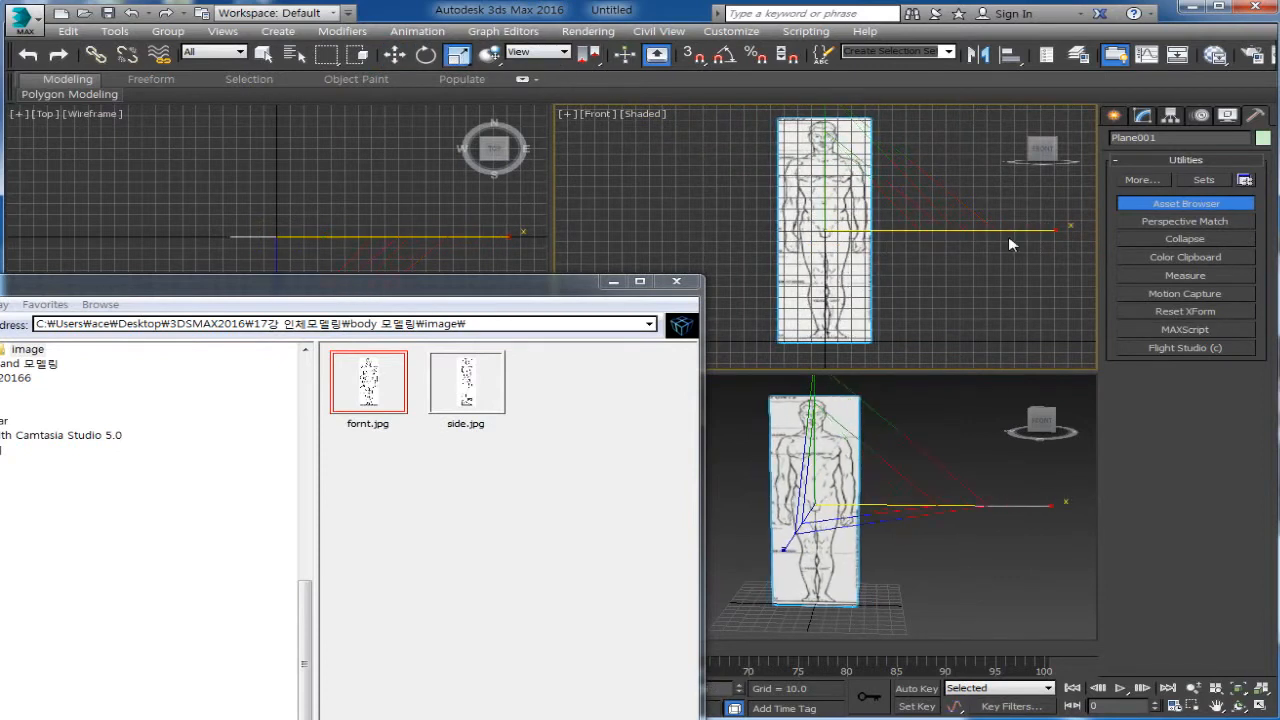
{"action": "scroll", "coordinate": [1008, 236], "scroll_direction": "up", "scroll_amount": 3}
{"action": "middle_click_drag", "start_coordinate": [977, 315], "coordinate": [877, 335]}
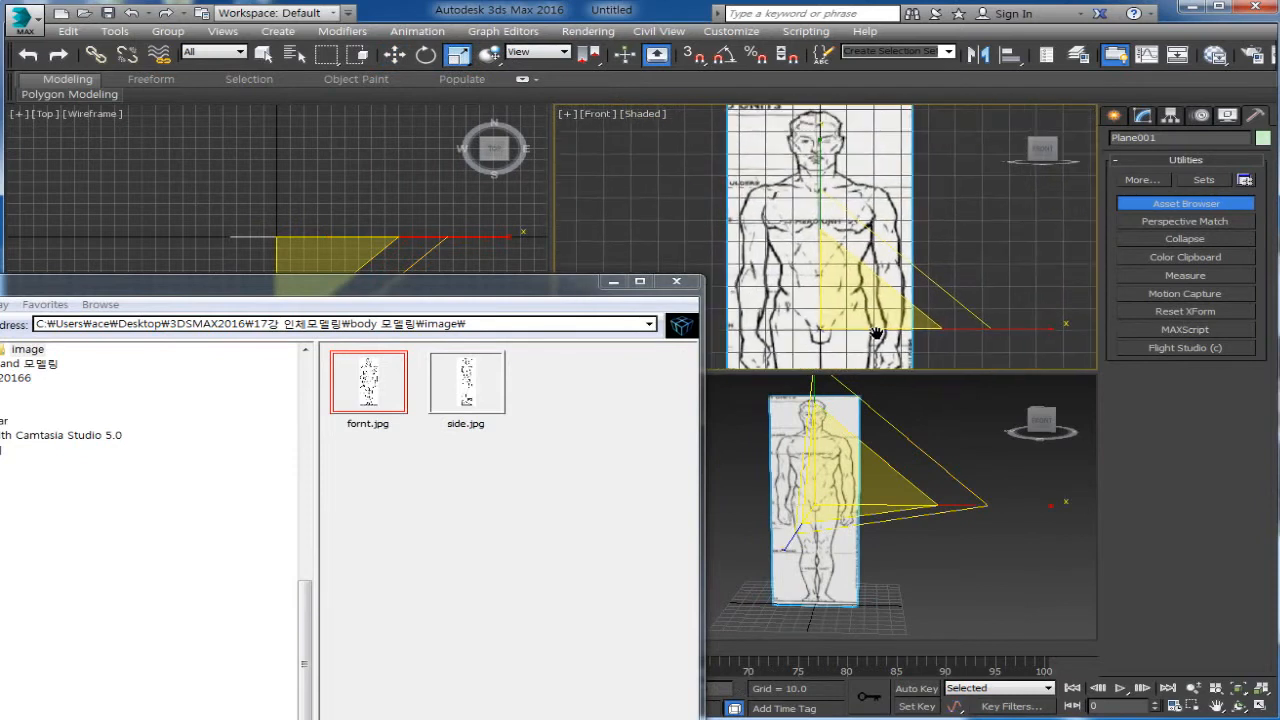
{"action": "middle_click_drag", "start_coordinate": [925, 615], "coordinate": [949, 601]}
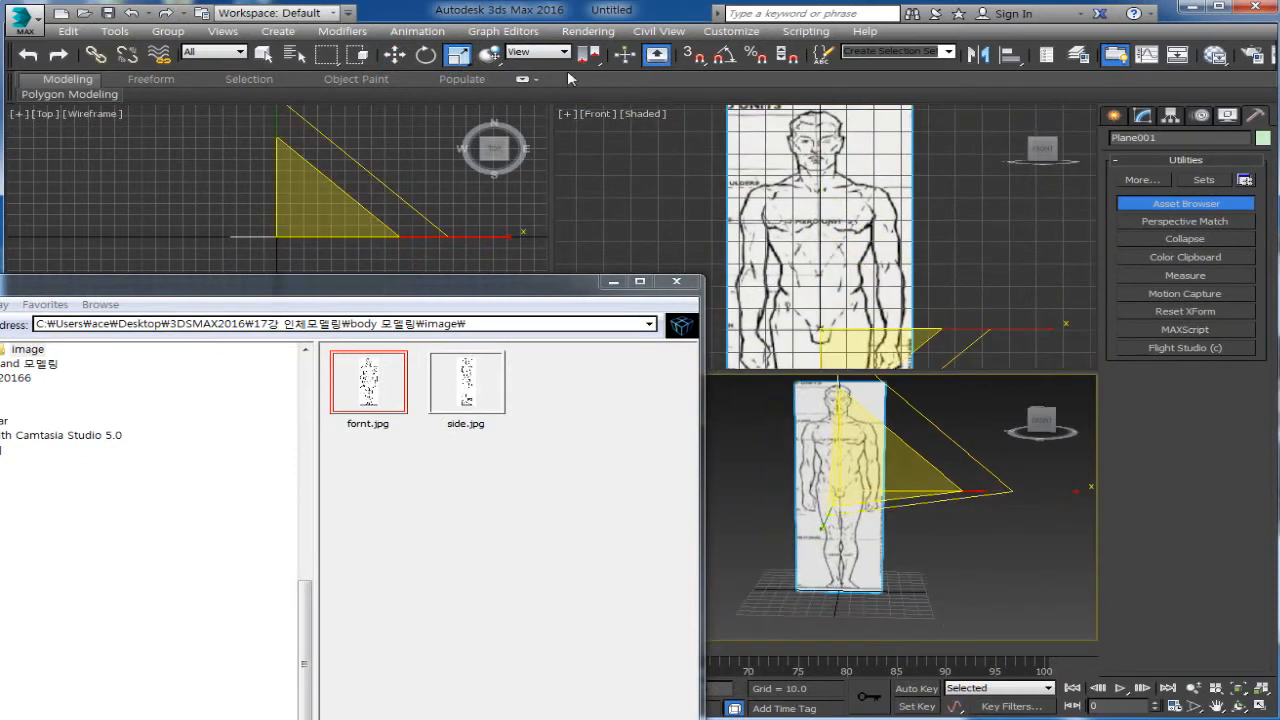
Turn on angle snap for the Rotate tool and set the snap angle to 45 degrees
{"action": "left_click", "coordinate": [426, 55]}
{"action": "left_click", "coordinate": [470, 290]}
{"action": "left_click_drag", "start_coordinate": [470, 290], "coordinate": [523, 567]}
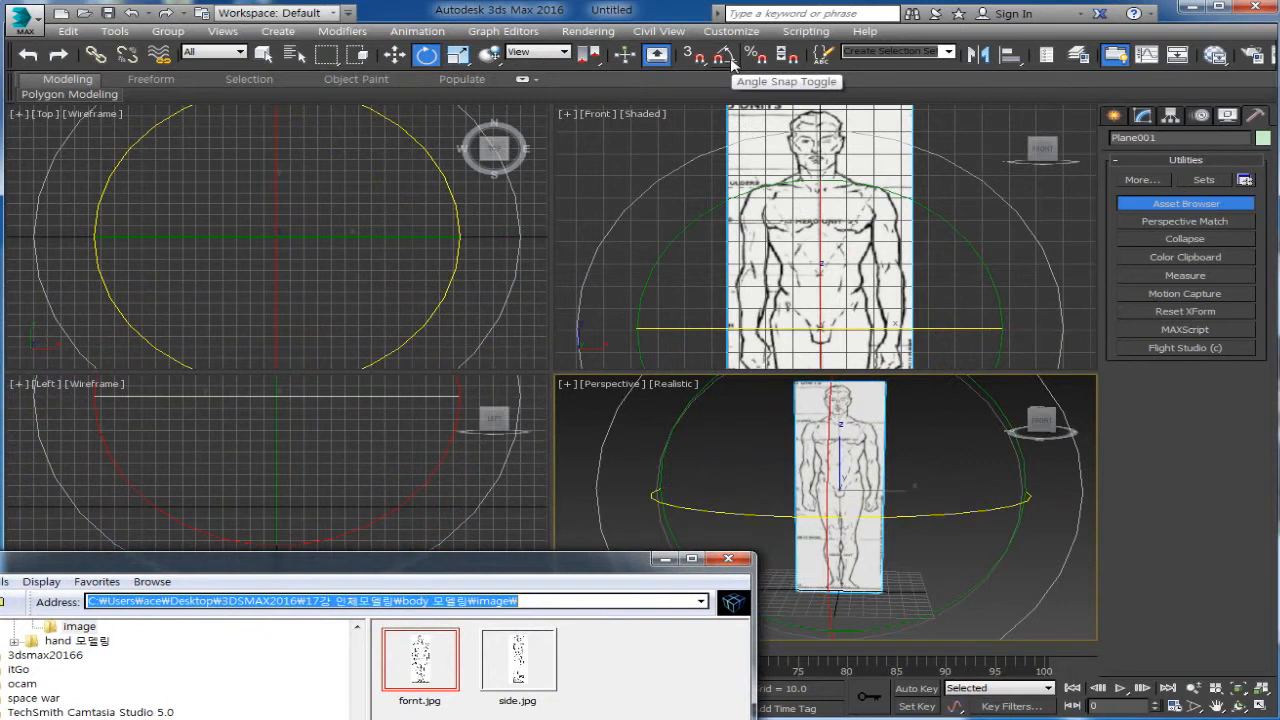
{"action": "left_click", "coordinate": [731, 60]}
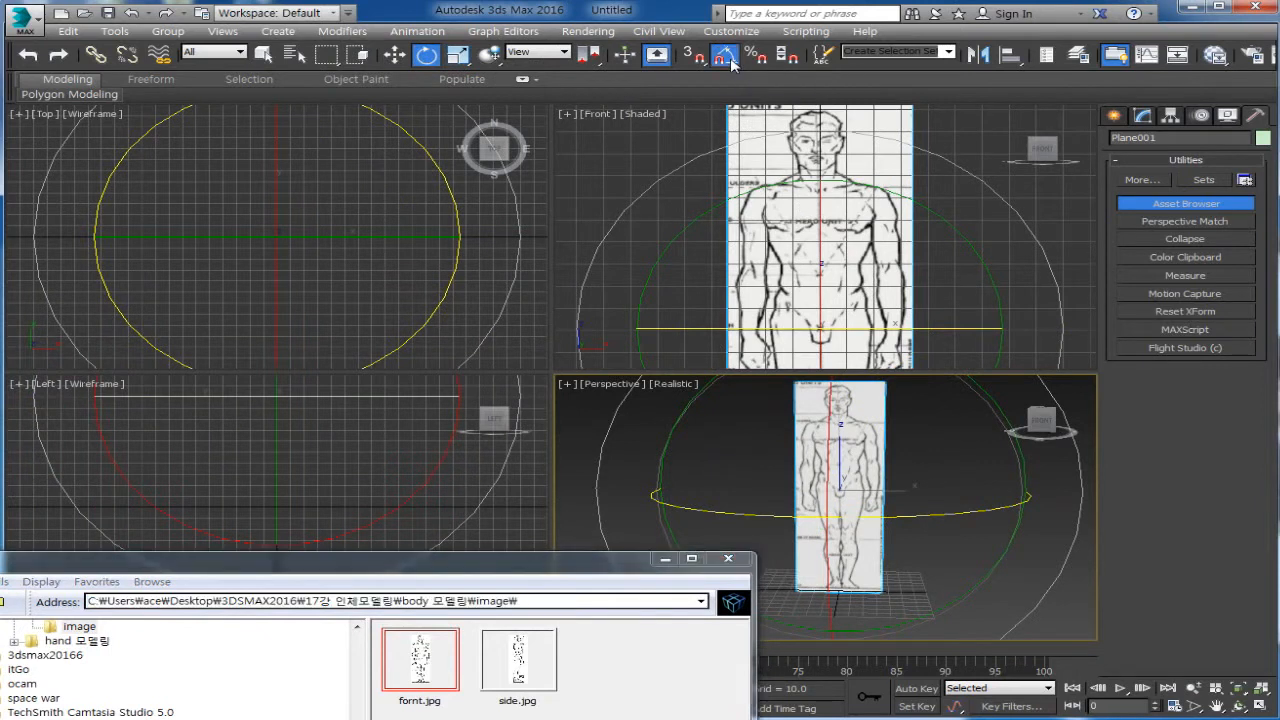
{"action": "right_click", "coordinate": [731, 60]}
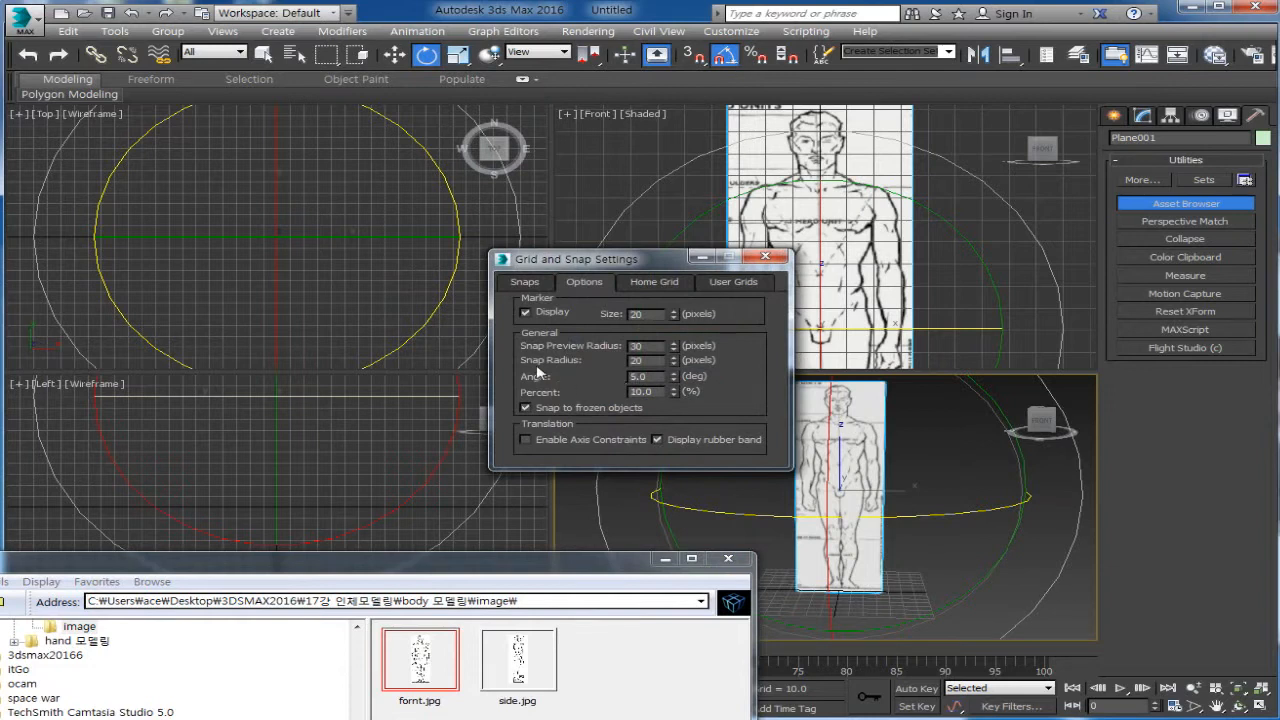
{"action": "double_click", "coordinate": [651, 377]}
{"action": "type", "text": "45"}
Make a copy of the plane rotated 90 degrees about the vertical axis, and turn angle snap off
{"action": "middle_click_drag", "start_coordinate": [322, 274], "coordinate": [300, 253]}
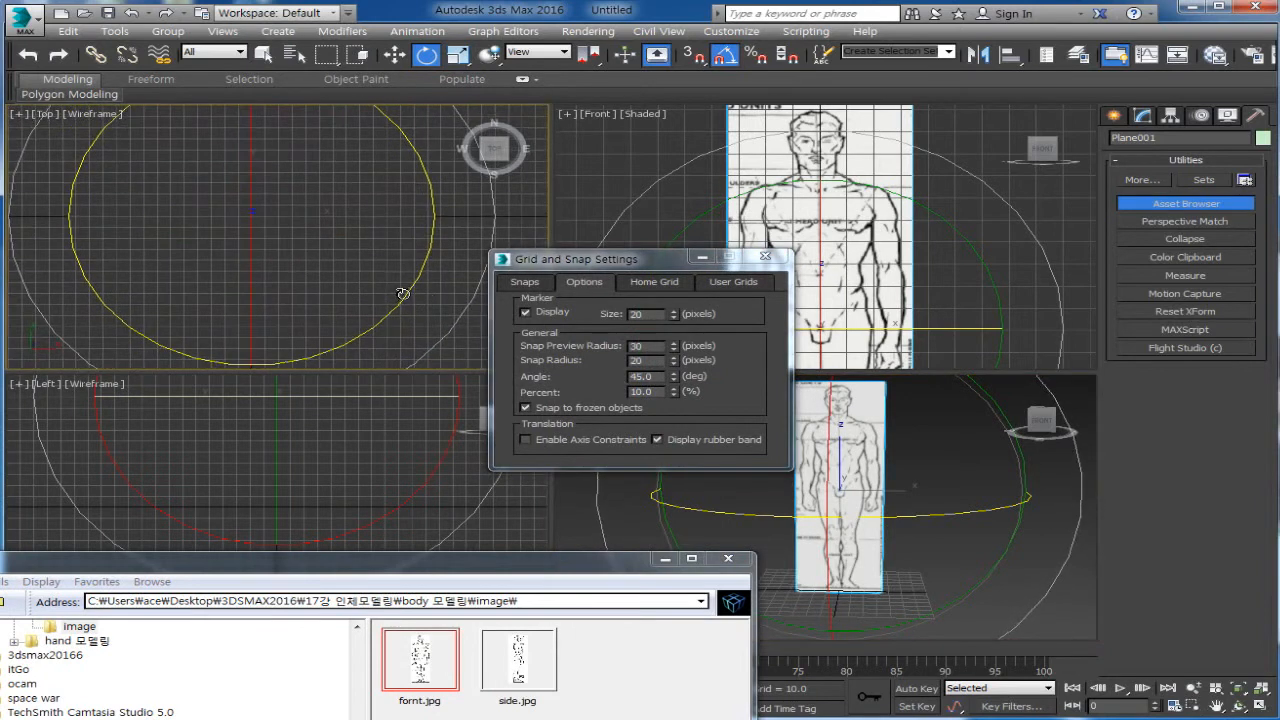
{"action": "left_click_drag", "start_coordinate": [402, 293], "coordinate": [432, 291]}
{"action": "left_click", "coordinate": [645, 439]}
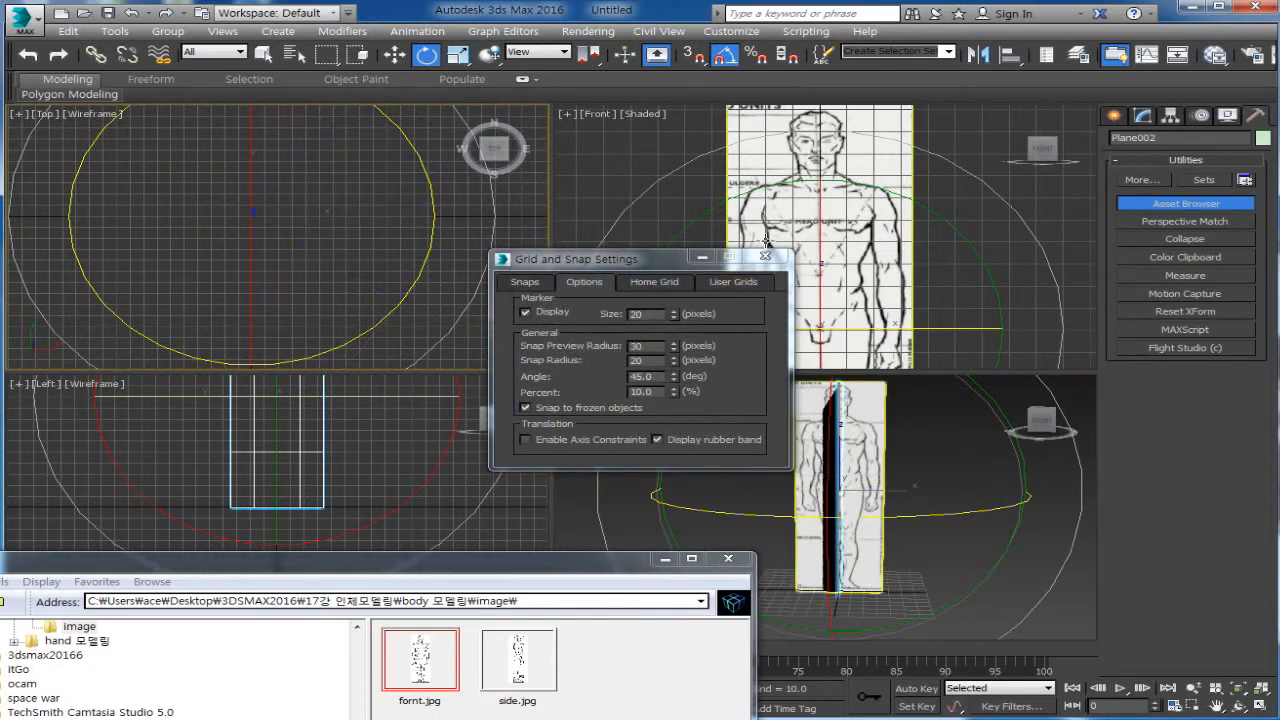
{"action": "left_click", "coordinate": [766, 257]}
{"action": "left_click", "coordinate": [725, 56]}
Move the copied plane to the front plane's left edge and forward so the two form a corner
{"action": "right_click", "coordinate": [906, 582]}
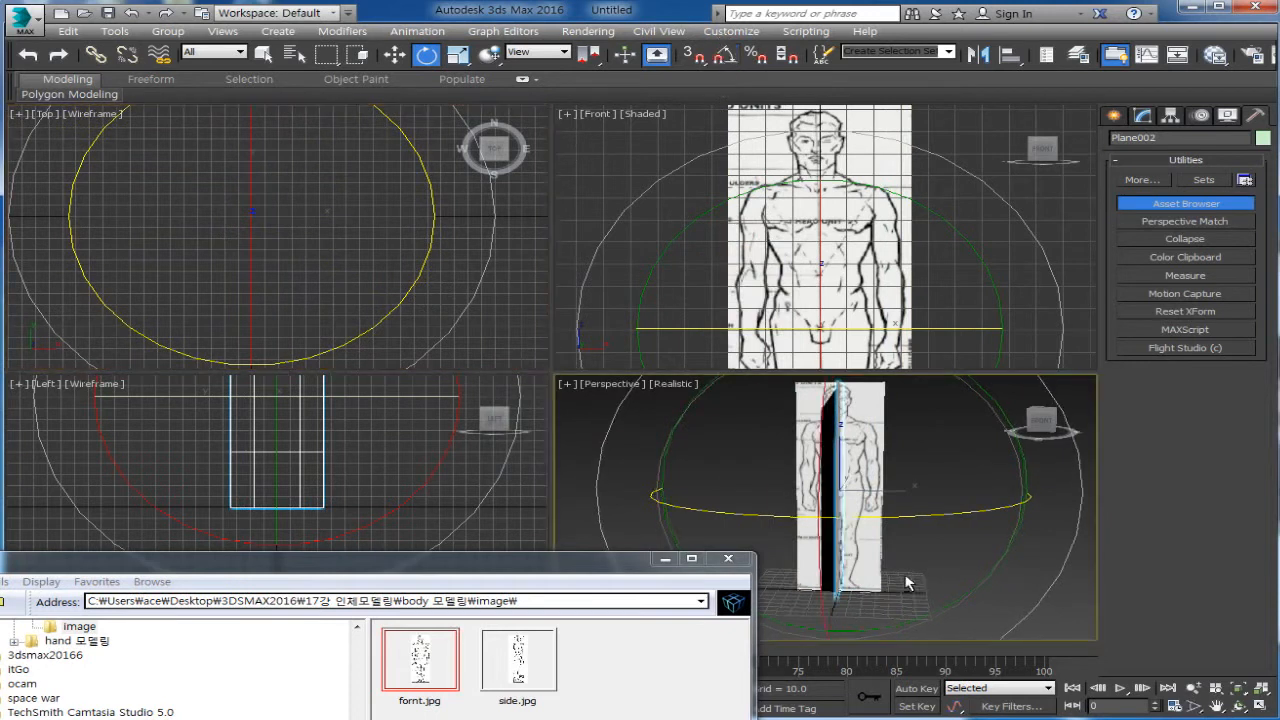
{"action": "right_click", "coordinate": [886, 502]}
{"action": "left_click", "coordinate": [917, 520]}
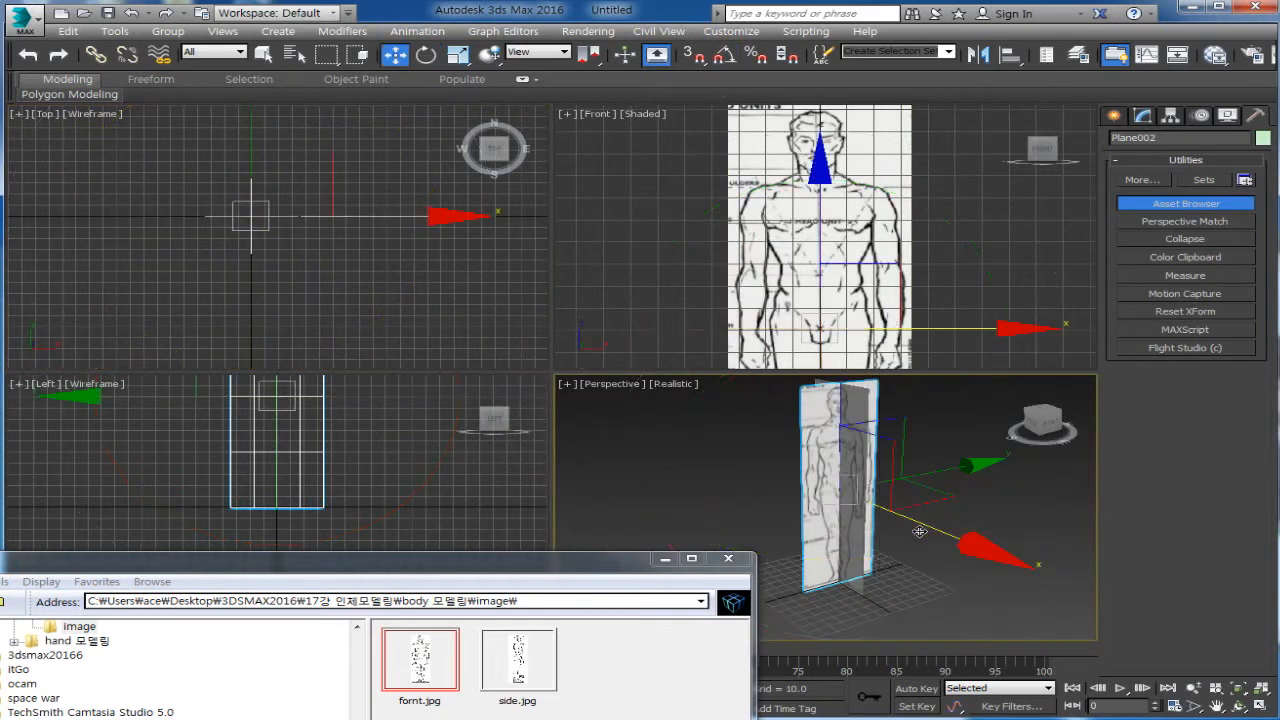
{"action": "left_click_drag", "start_coordinate": [921, 528], "coordinate": [885, 515]}
{"action": "scroll", "coordinate": [306, 298], "scroll_direction": "up", "scroll_amount": 2}
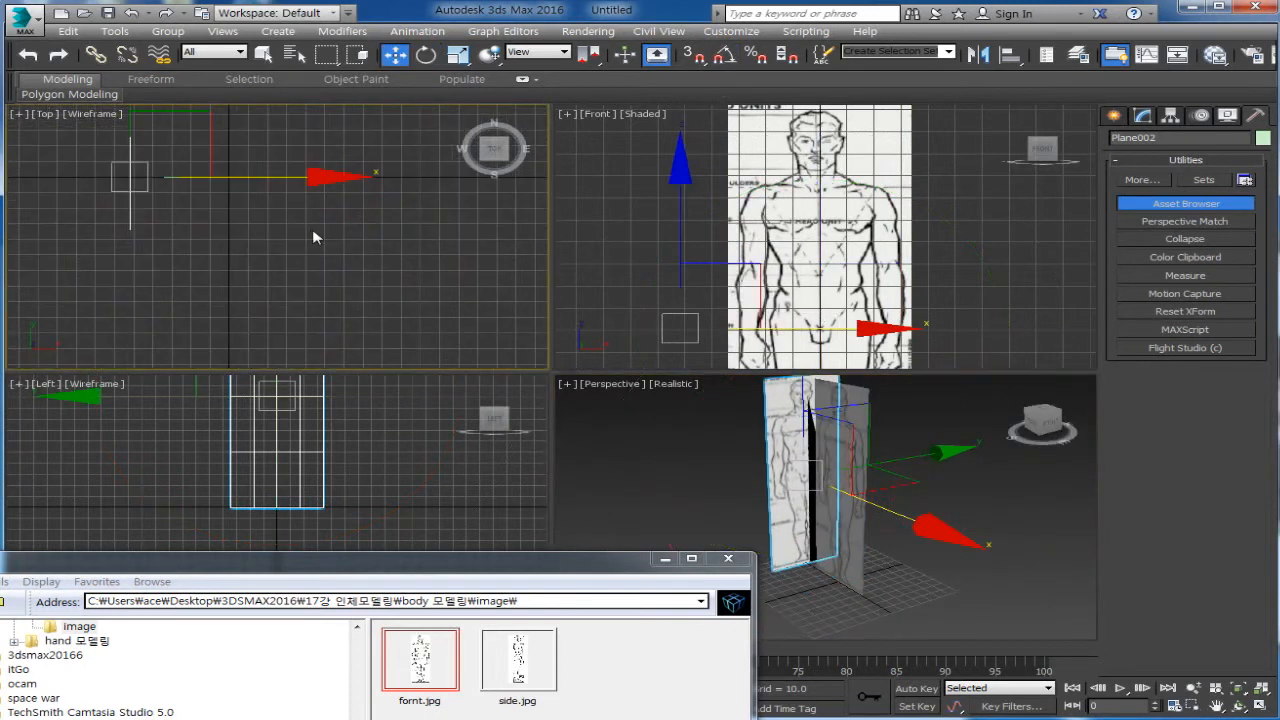
{"action": "middle_click_drag", "start_coordinate": [243, 219], "coordinate": [323, 333]}
{"action": "left_click_drag", "start_coordinate": [216, 205], "coordinate": [218, 225]}
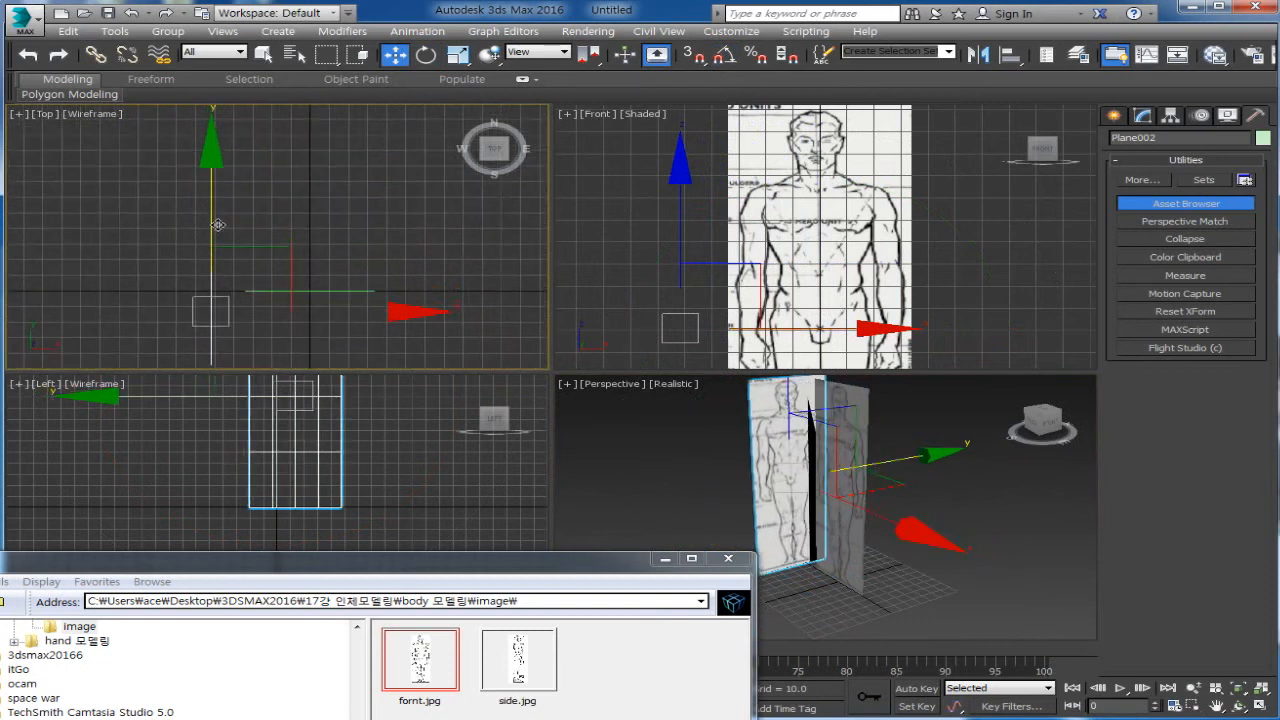
{"action": "left_click_drag", "start_coordinate": [366, 329], "coordinate": [376, 328]}
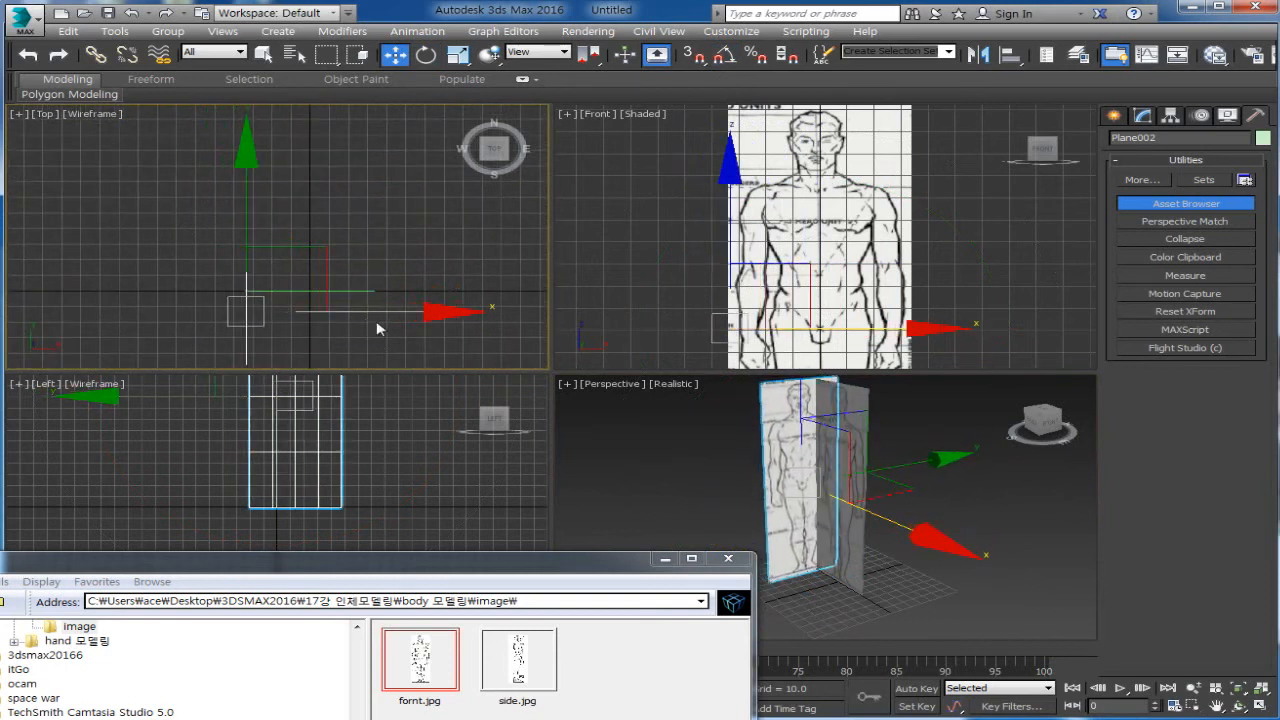
{"action": "left_click_drag", "start_coordinate": [253, 204], "coordinate": [252, 234]}
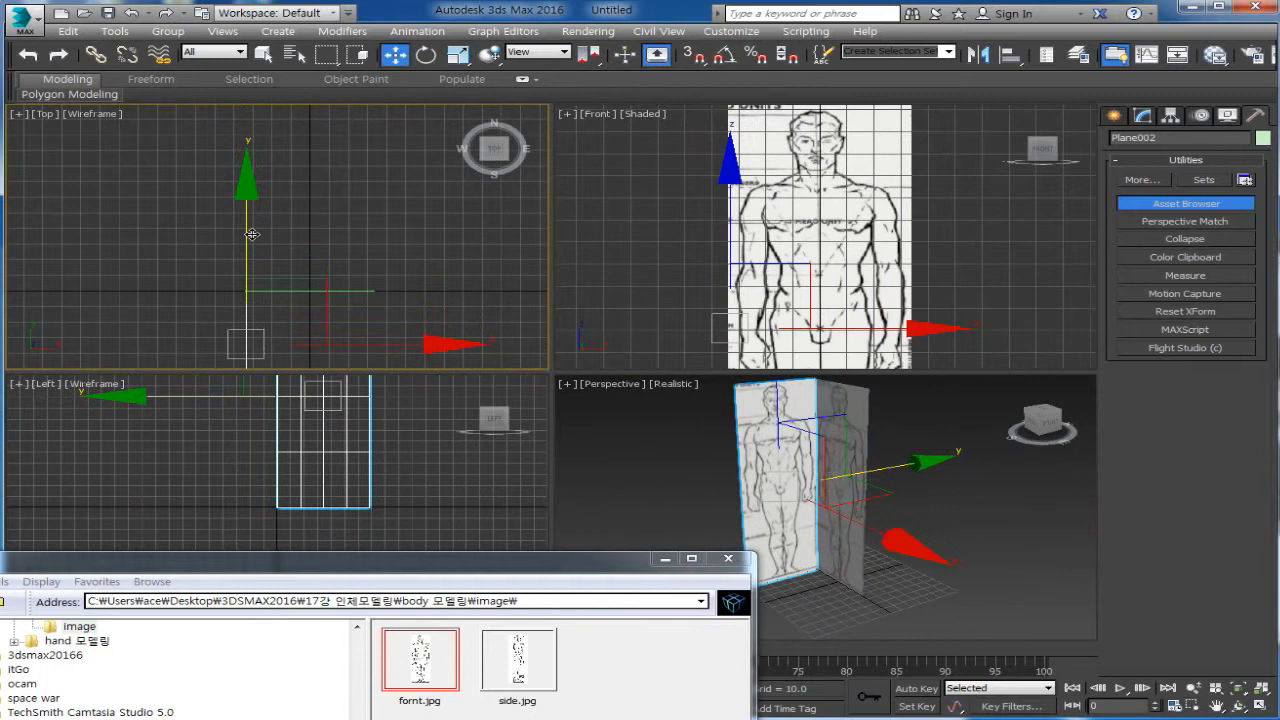
Fine-tune the copied plane's X position in the Top viewport so it meets the front plane's end exactly
{"action": "scroll", "coordinate": [285, 342], "scroll_direction": "up", "scroll_amount": 2}
{"action": "middle_click_drag", "start_coordinate": [286, 346], "coordinate": [283, 205]}
{"action": "scroll", "coordinate": [278, 197], "scroll_direction": "up", "scroll_amount": 3}
{"action": "scroll", "coordinate": [283, 205], "scroll_direction": "up", "scroll_amount": 4}
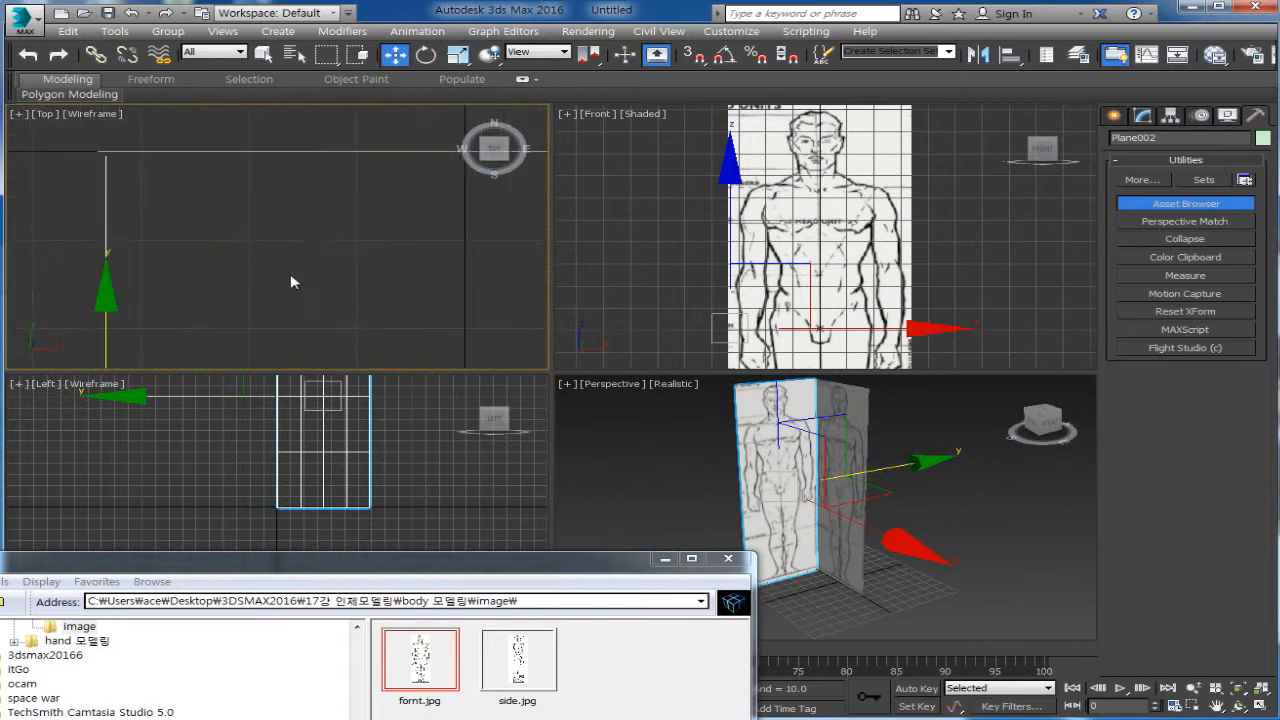
{"action": "scroll", "coordinate": [134, 185], "scroll_direction": "down", "scroll_amount": 2}
{"action": "scroll", "coordinate": [220, 313], "scroll_direction": "down", "scroll_amount": 2}
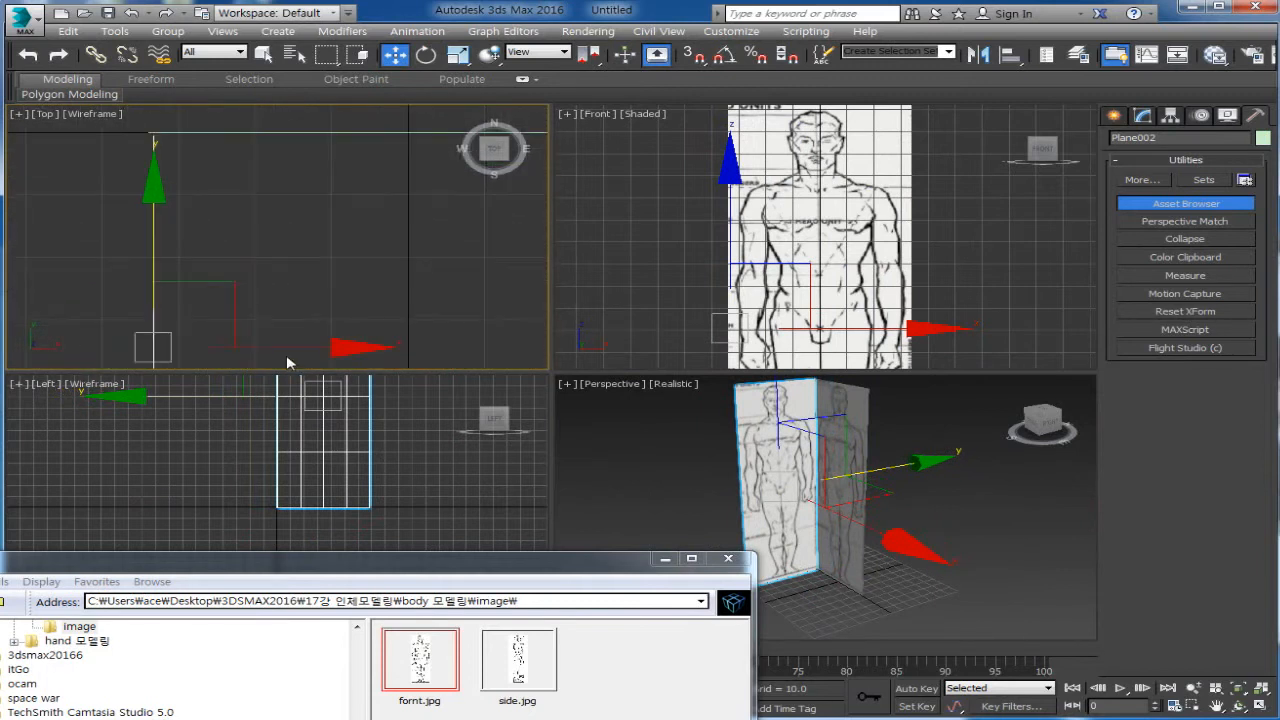
{"action": "left_click_drag", "start_coordinate": [281, 351], "coordinate": [277, 352]}
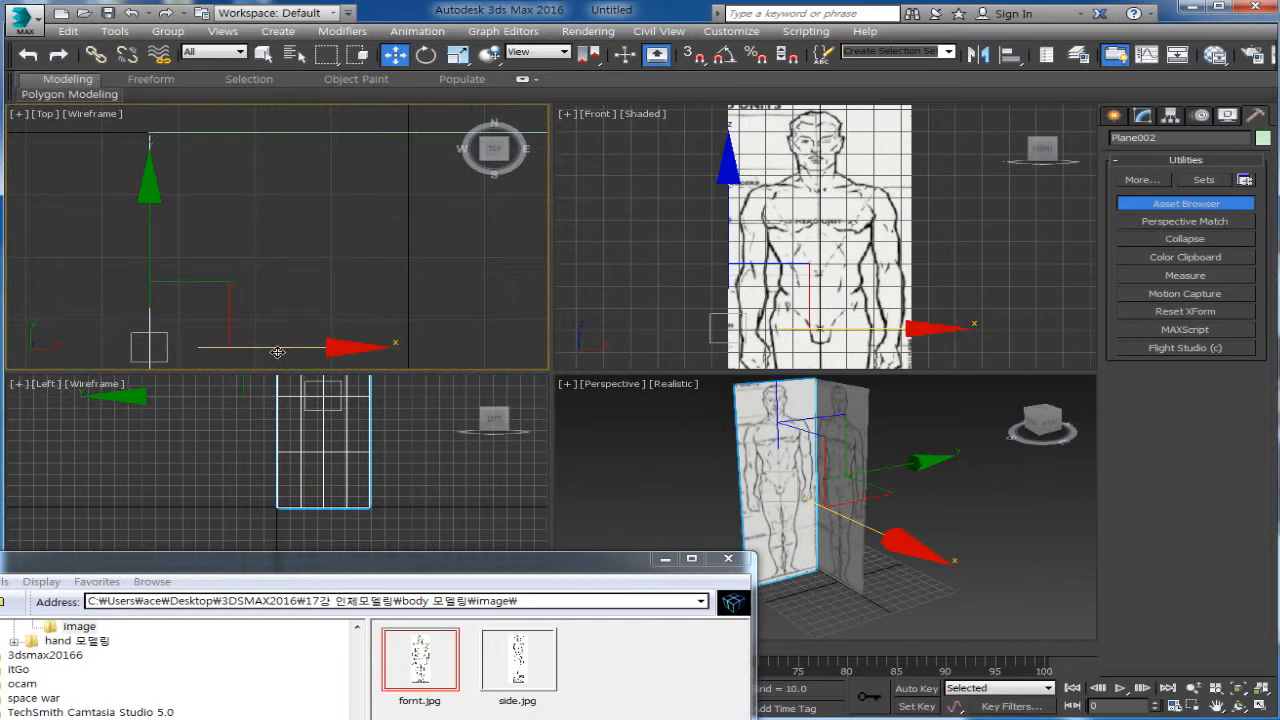
{"action": "middle_click_drag", "start_coordinate": [931, 581], "coordinate": [955, 549], "text": "alt"}
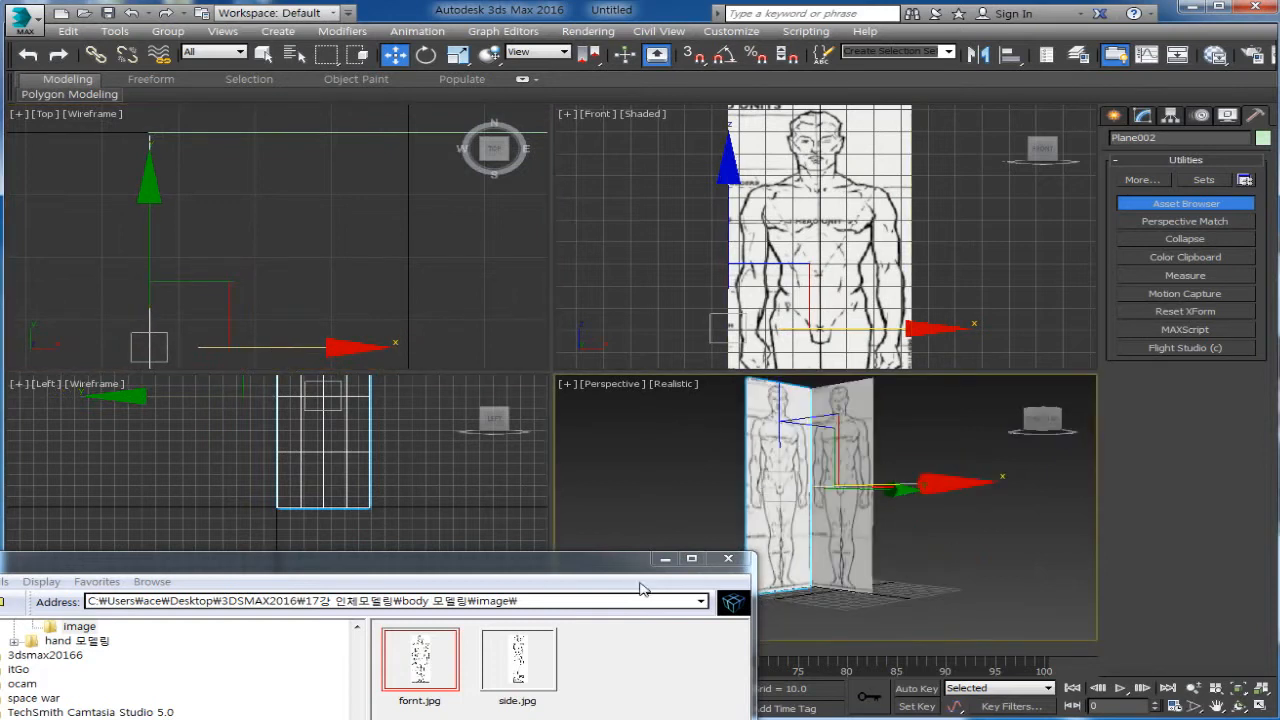
Close the Asset Browser and switch the Left viewport to Shaded display
{"action": "left_click_drag", "start_coordinate": [570, 563], "coordinate": [540, 474]}
{"action": "right_click", "coordinate": [381, 532]}
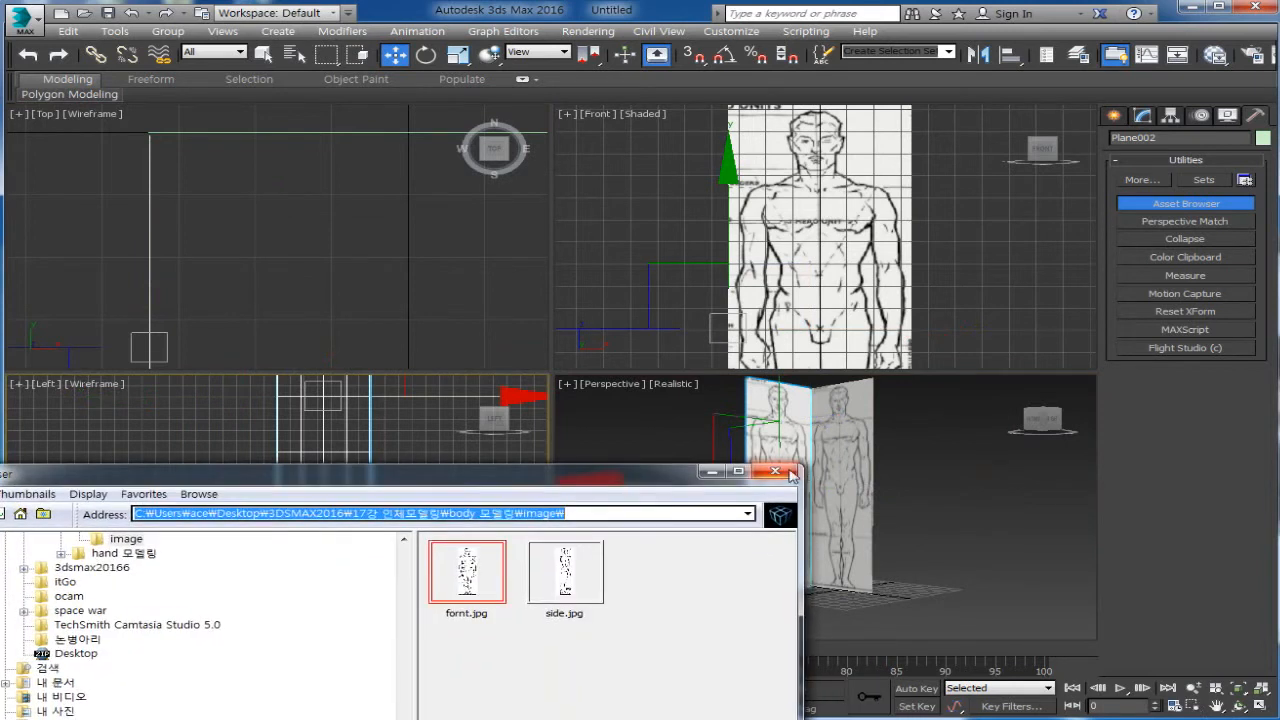
{"action": "left_click", "coordinate": [788, 473]}
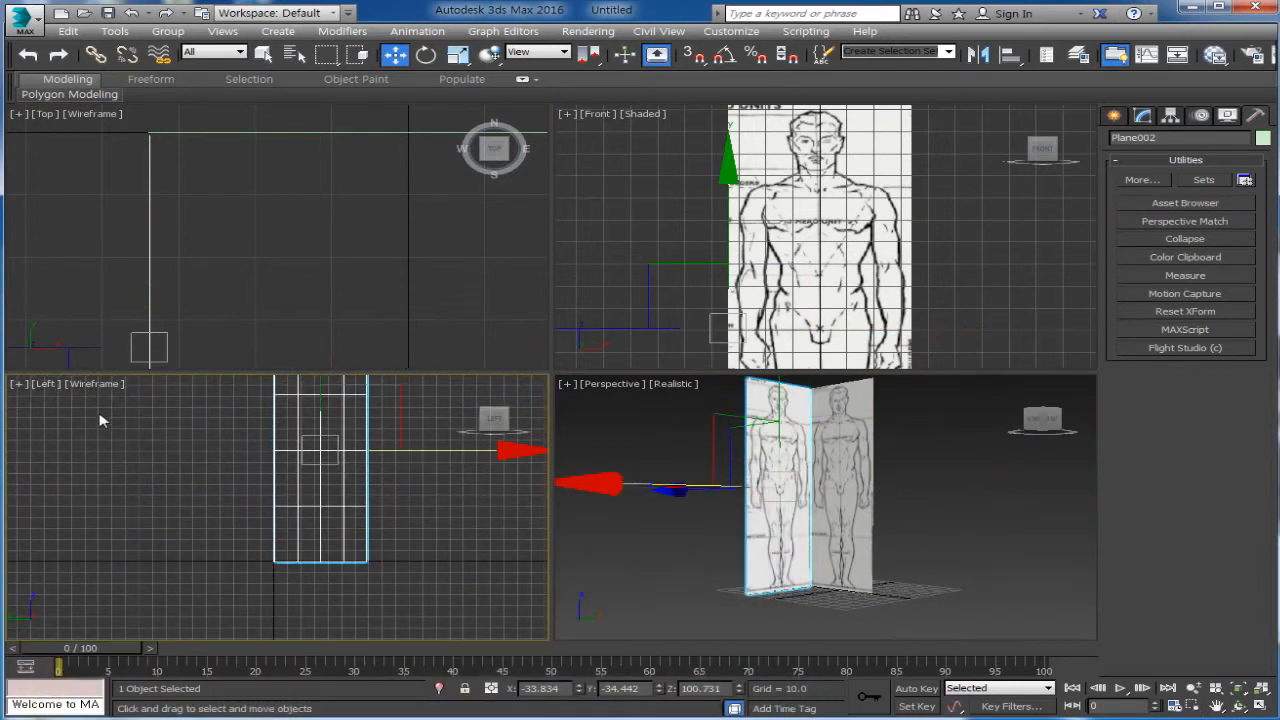
{"action": "left_click", "coordinate": [104, 386]}
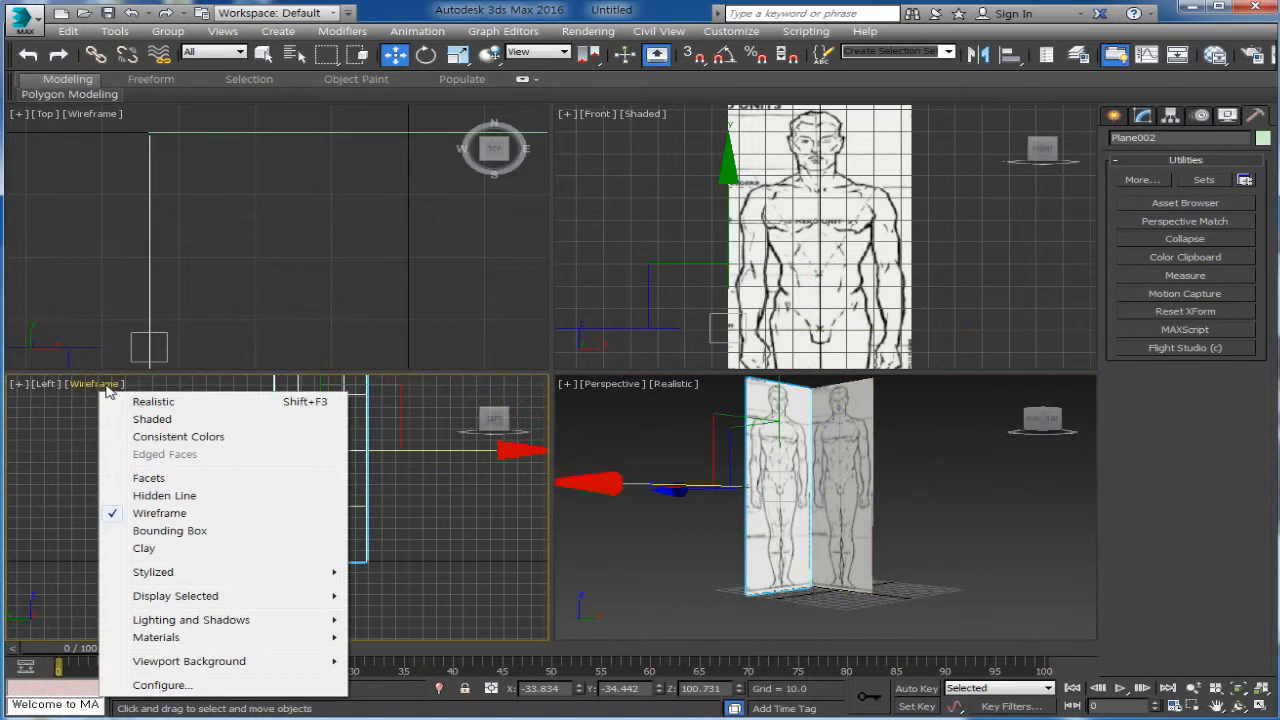
{"action": "left_click", "coordinate": [152, 419]}
{"action": "mouse_move", "coordinate": [417, 495]}
{"action": "middle_mouse_down"}
{"action": "mouse_move", "coordinate": [403, 551]}
{"action": "mouse_move", "coordinate": [398, 535]}
{"action": "middle_mouse_up"}
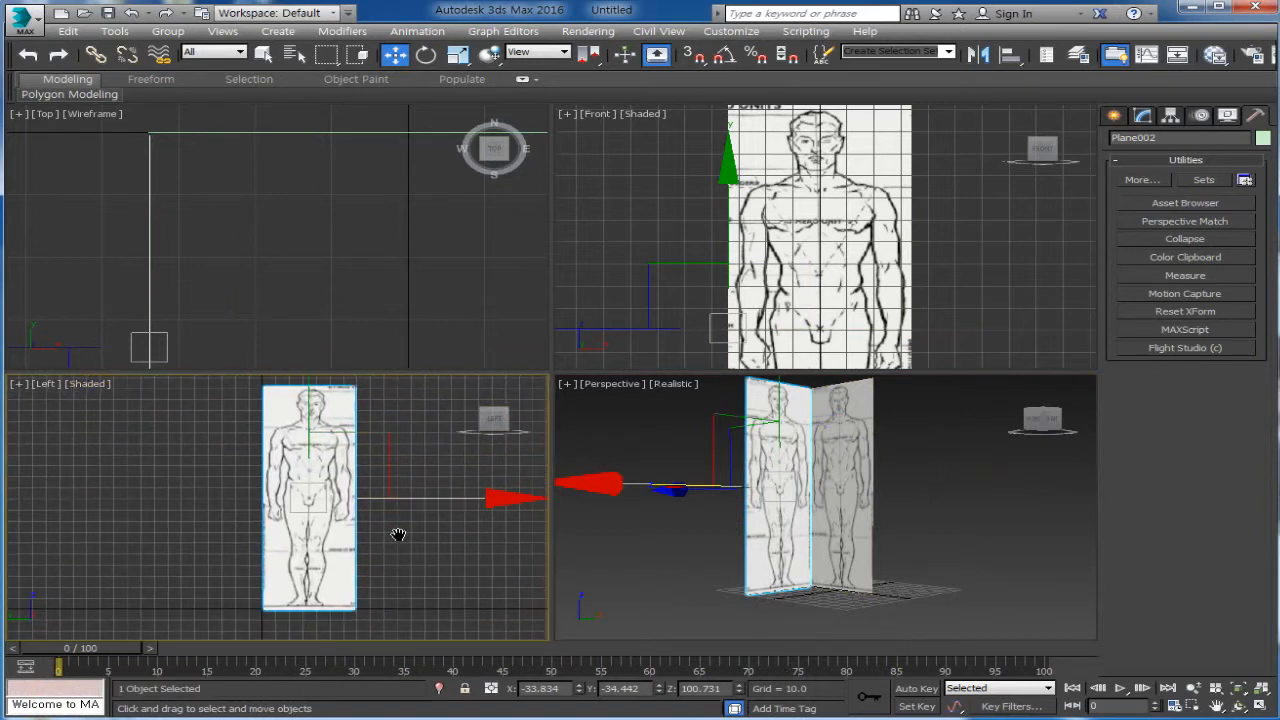
Apply side.jpg from the Asset Browser to the side reference plane in the Perspective viewport, and close the browser
{"action": "left_click", "coordinate": [784, 520]}
{"action": "left_click", "coordinate": [1182, 206]}
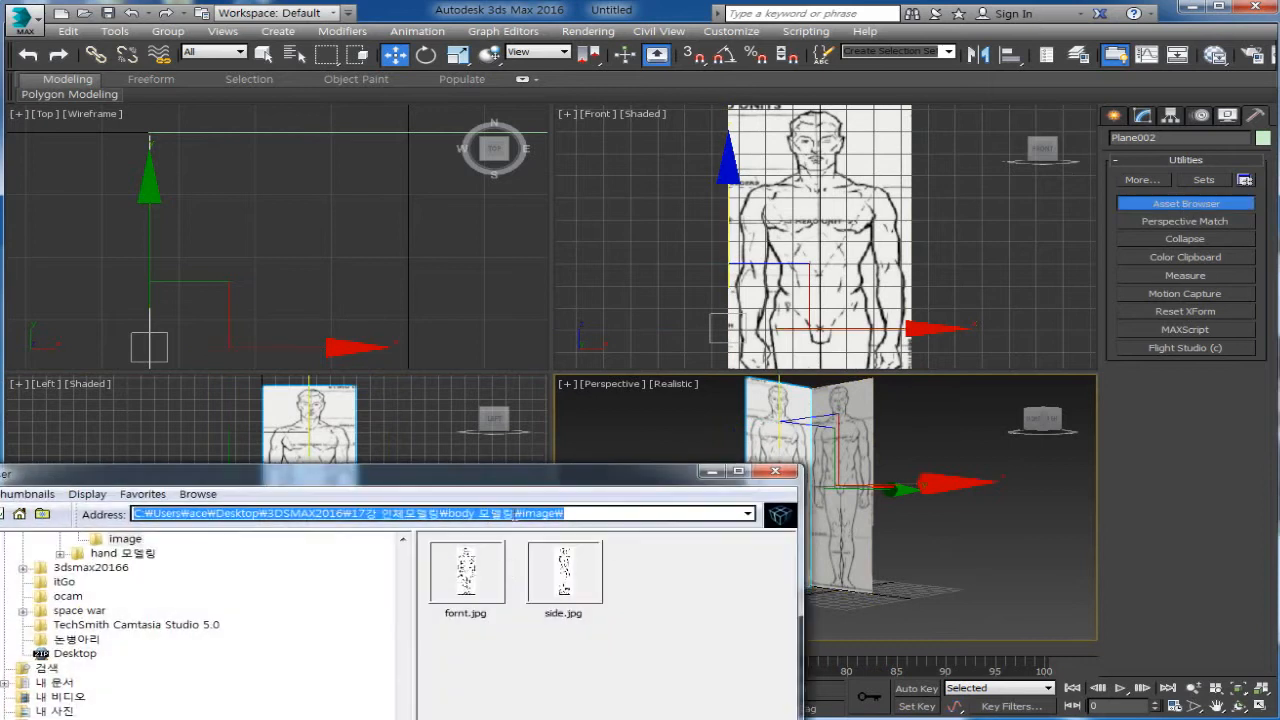
{"action": "left_click_drag", "start_coordinate": [535, 494], "coordinate": [378, 266]}
{"action": "left_click_drag", "start_coordinate": [384, 354], "coordinate": [778, 516]}
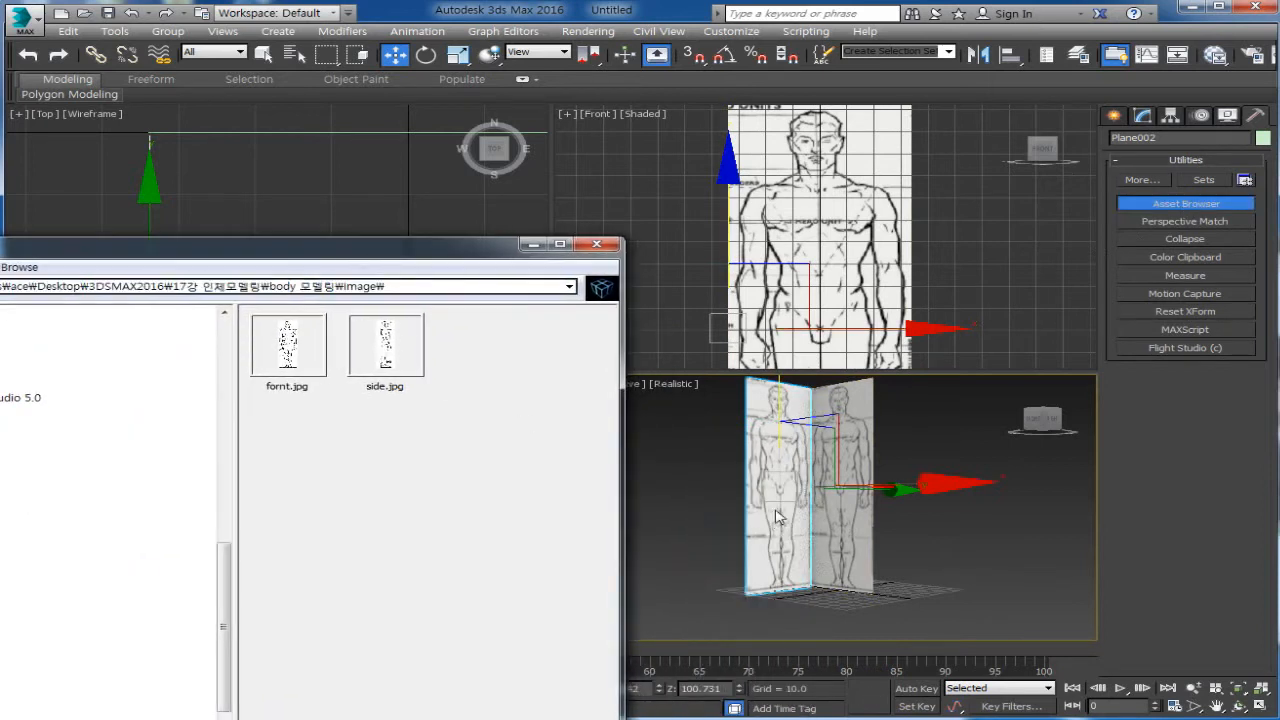
{"action": "left_click", "coordinate": [597, 244]}
Mirror the side plane about the X axis with No Clone in the Left viewport, then deselect it
{"action": "left_click", "coordinate": [379, 523]}
{"action": "left_click", "coordinate": [323, 500]}
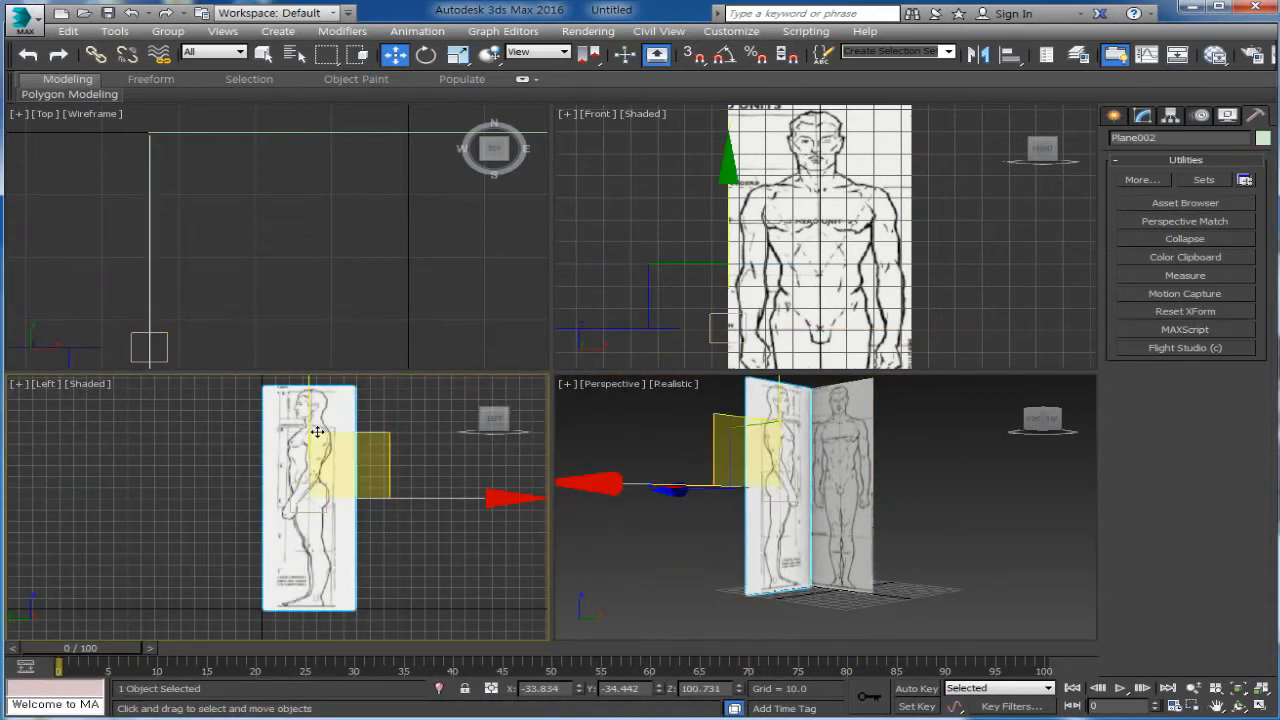
{"action": "left_click", "coordinate": [978, 55]}
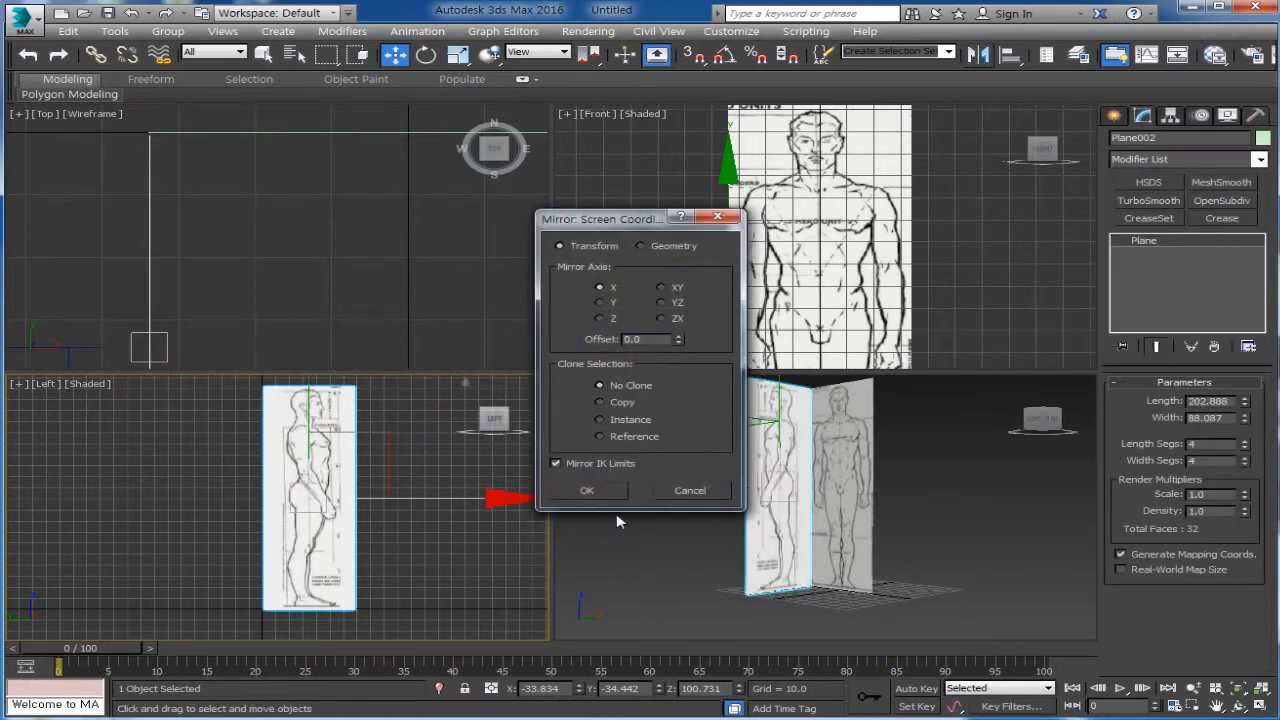
{"action": "left_click", "coordinate": [611, 487]}
{"action": "left_click", "coordinate": [959, 549]}
Move the side plane along X in the Top viewport to the front plane's opposite end, and deselect it
{"action": "middle_click_drag", "start_coordinate": [899, 192], "coordinate": [921, 126]}
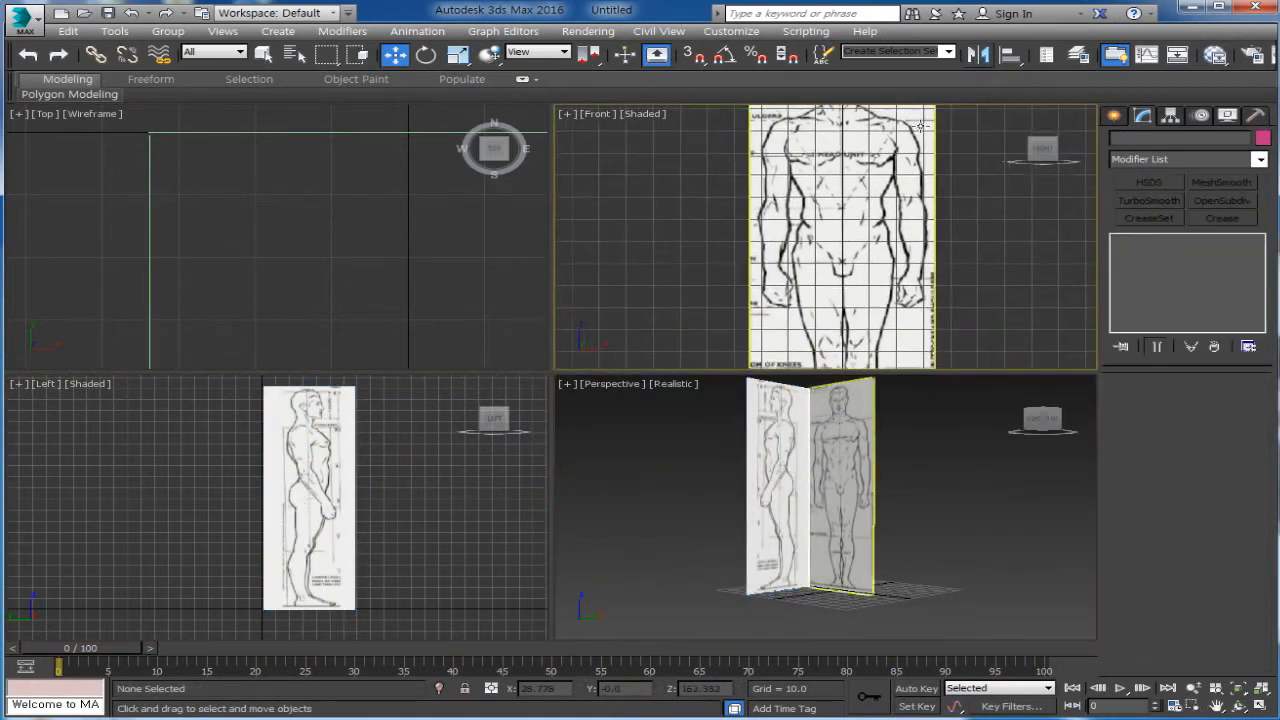
{"action": "scroll", "coordinate": [857, 206], "scroll_direction": "down", "scroll_amount": 2}
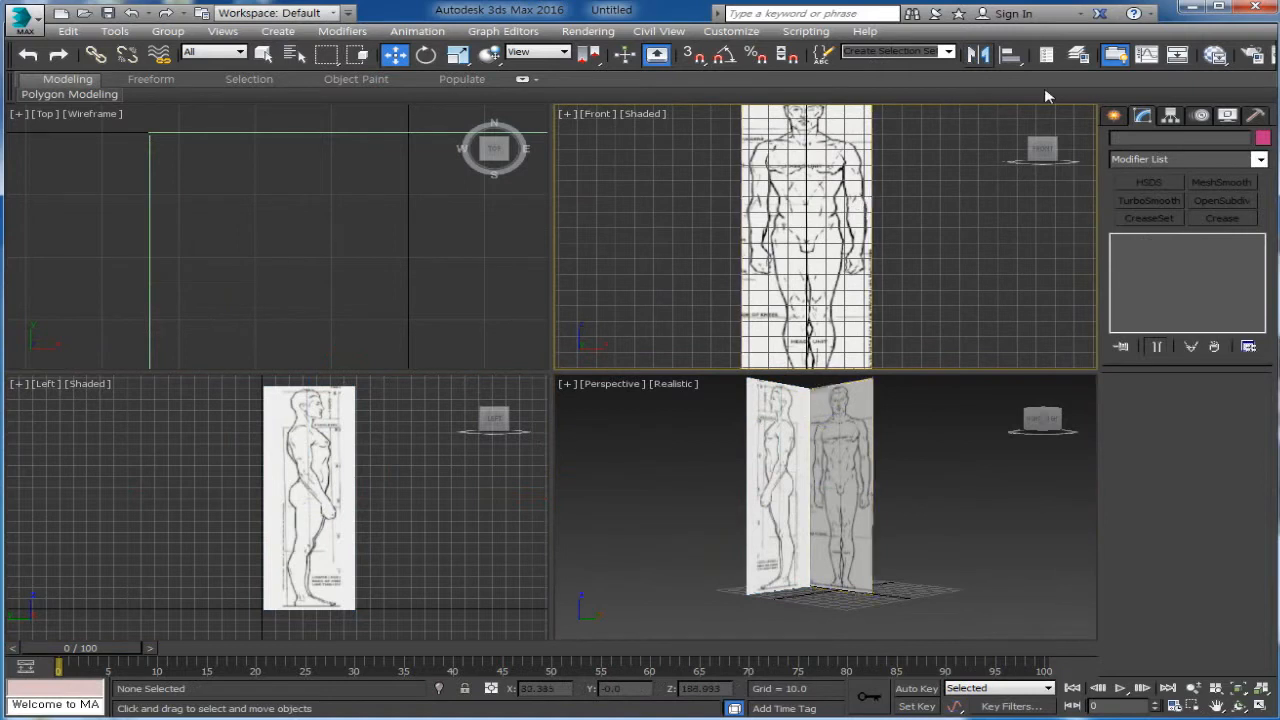
{"action": "middle_click_drag", "start_coordinate": [266, 249], "coordinate": [287, 222]}
{"action": "middle_click_drag", "start_coordinate": [340, 270], "coordinate": [394, 211]}
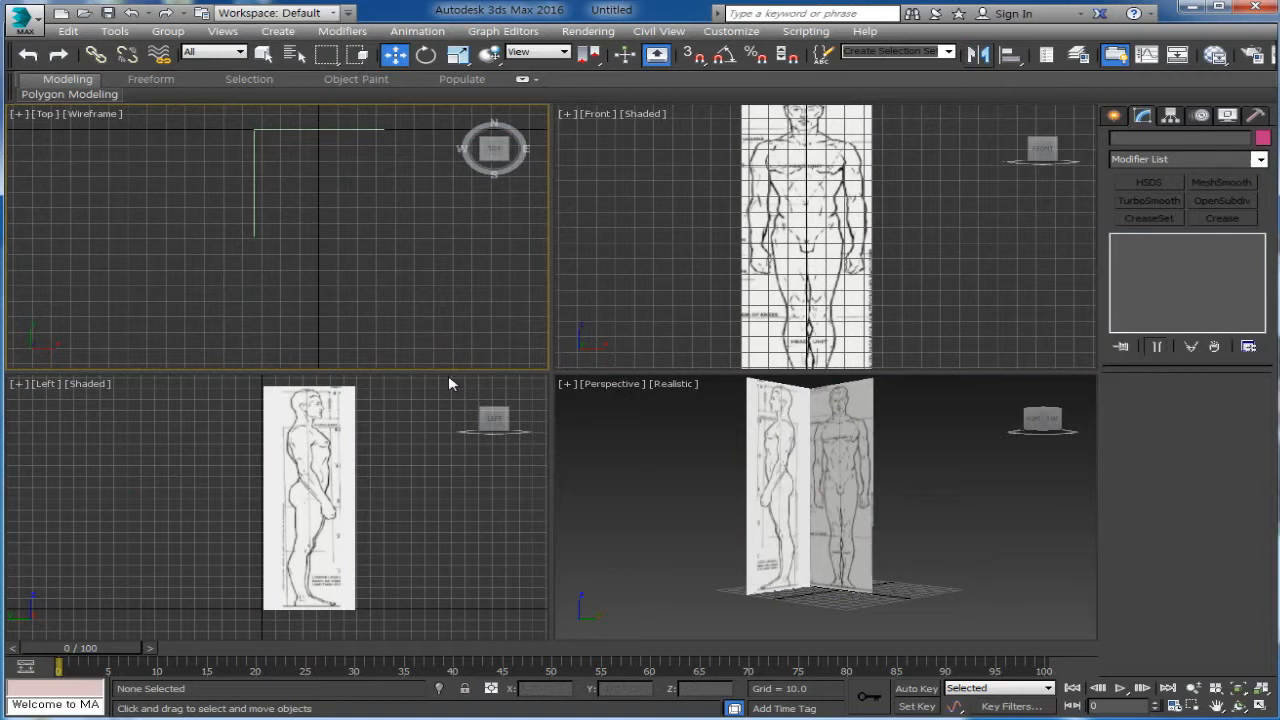
{"action": "middle_click_drag", "start_coordinate": [229, 277], "coordinate": [226, 298]}
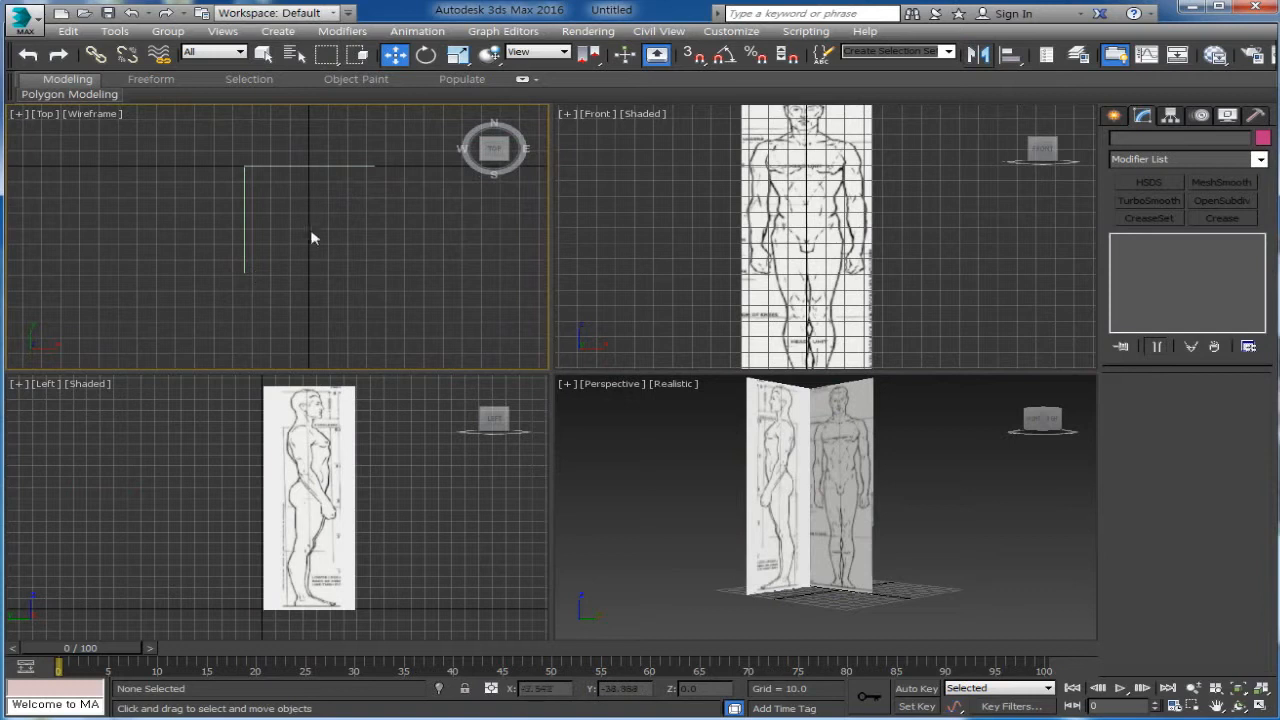
{"action": "left_click", "coordinate": [245, 249]}
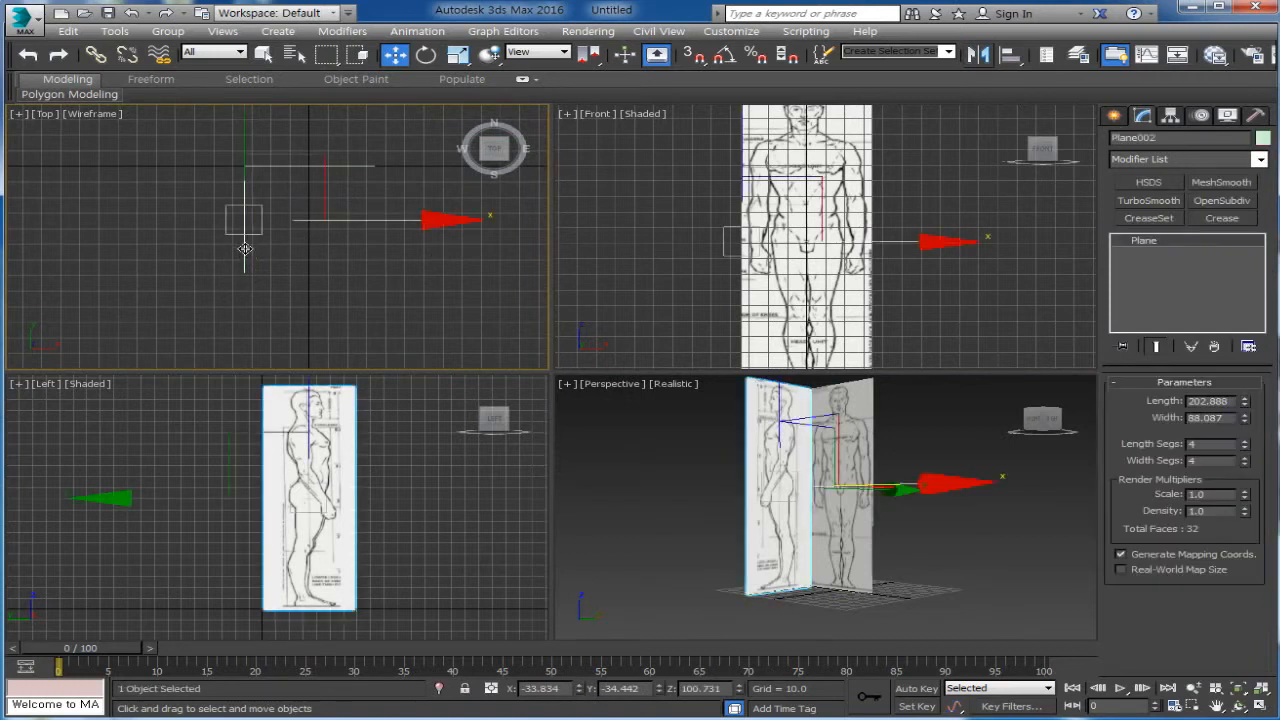
{"action": "left_click_drag", "start_coordinate": [362, 234], "coordinate": [500, 244]}
{"action": "left_click", "coordinate": [714, 585]}
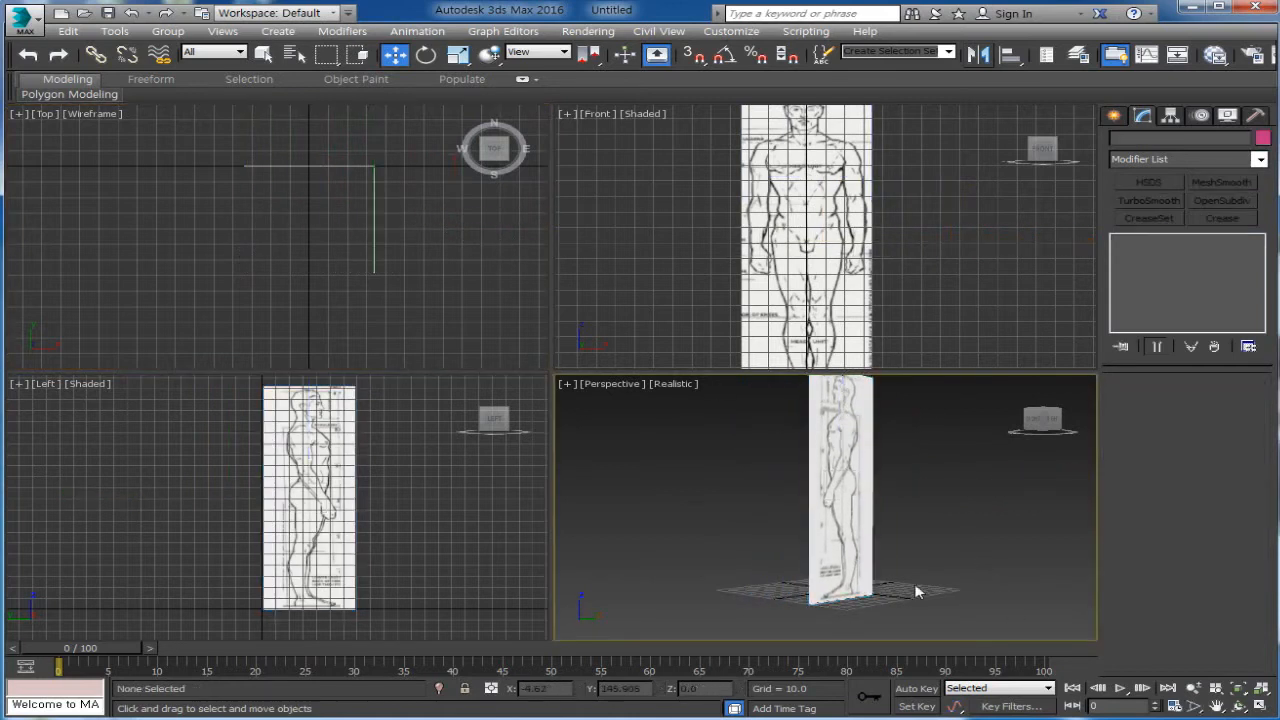
Examine the planes' corner arrangement in Perspective and the front image's head and torso in the Front viewport
{"action": "middle_click_drag", "start_coordinate": [714, 585], "coordinate": [923, 339], "text": "alt"}
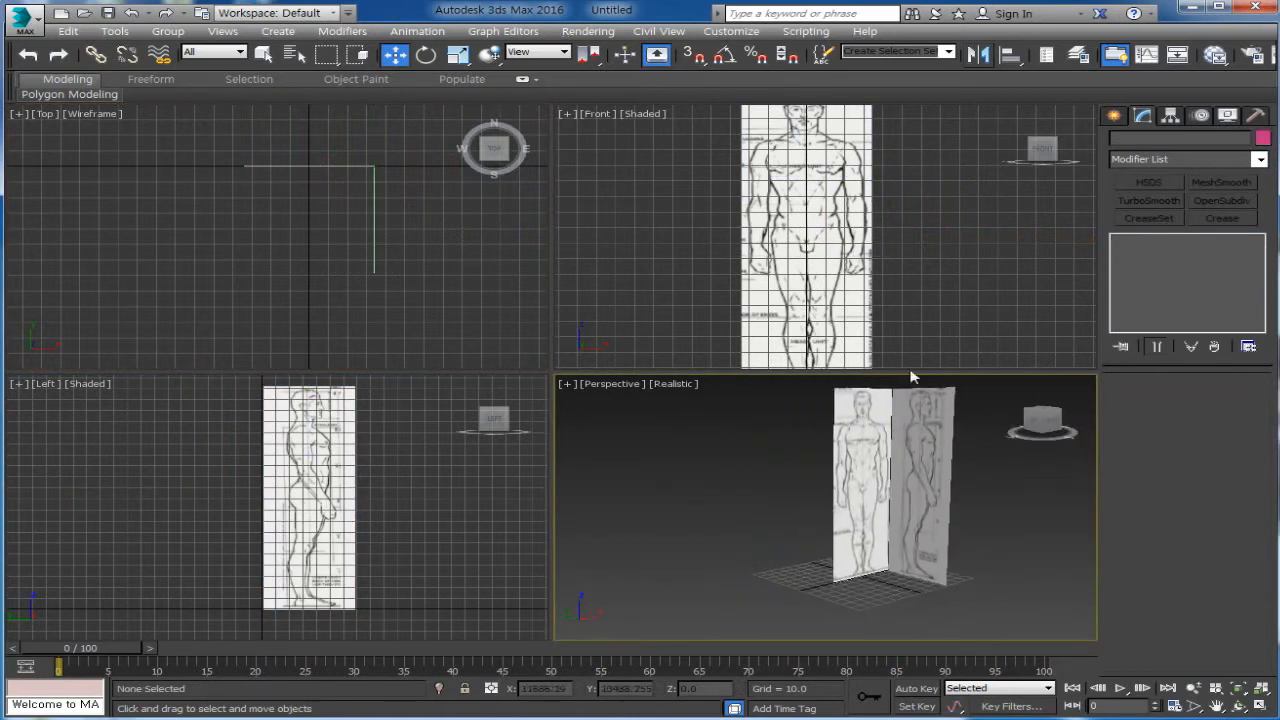
{"action": "scroll", "coordinate": [918, 300], "scroll_direction": "up", "scroll_amount": 3}
{"action": "middle_click_drag", "start_coordinate": [902, 227], "coordinate": [926, 314]}
{"action": "middle_click_drag", "start_coordinate": [943, 204], "coordinate": [974, 306]}
{"action": "scroll", "coordinate": [974, 306], "scroll_direction": "up", "scroll_amount": 2}
{"action": "middle_click_drag", "start_coordinate": [843, 274], "coordinate": [856, 233]}
{"action": "scroll", "coordinate": [791, 157], "scroll_direction": "up", "scroll_amount": 4}
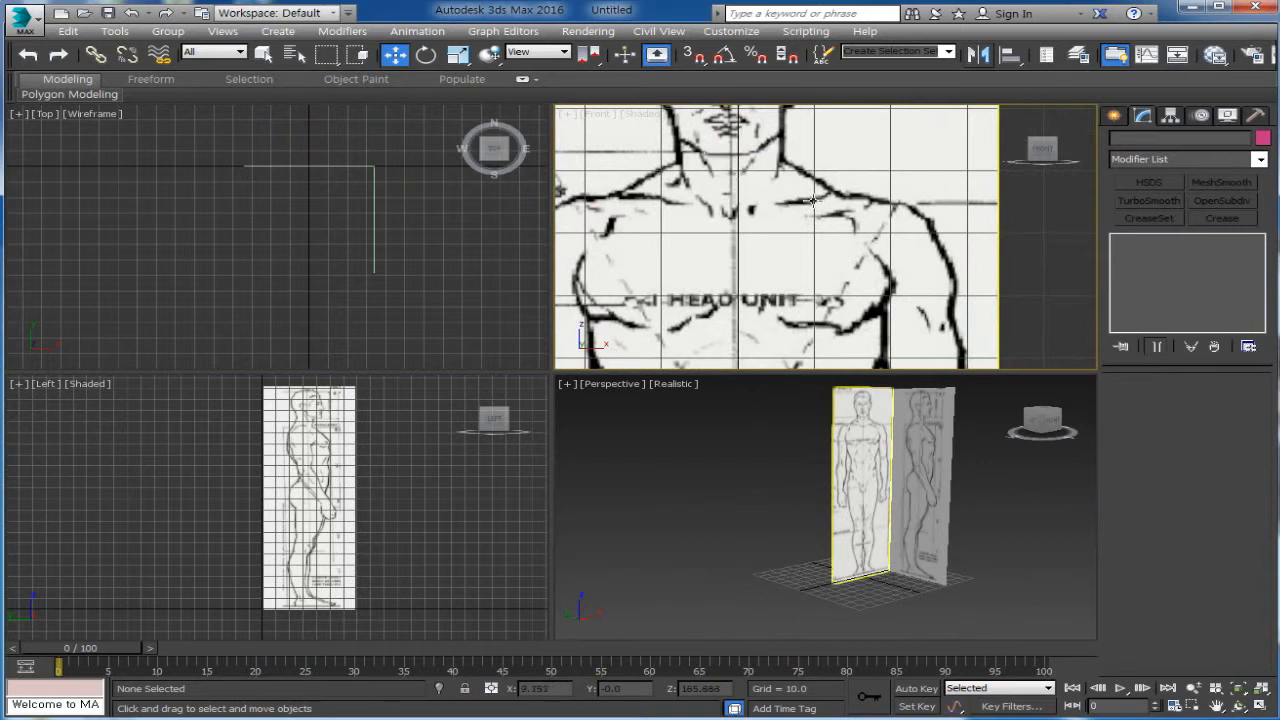
{"action": "scroll", "coordinate": [812, 200], "scroll_direction": "down", "scroll_amount": 3}
{"action": "scroll", "coordinate": [868, 282], "scroll_direction": "down", "scroll_amount": 3}
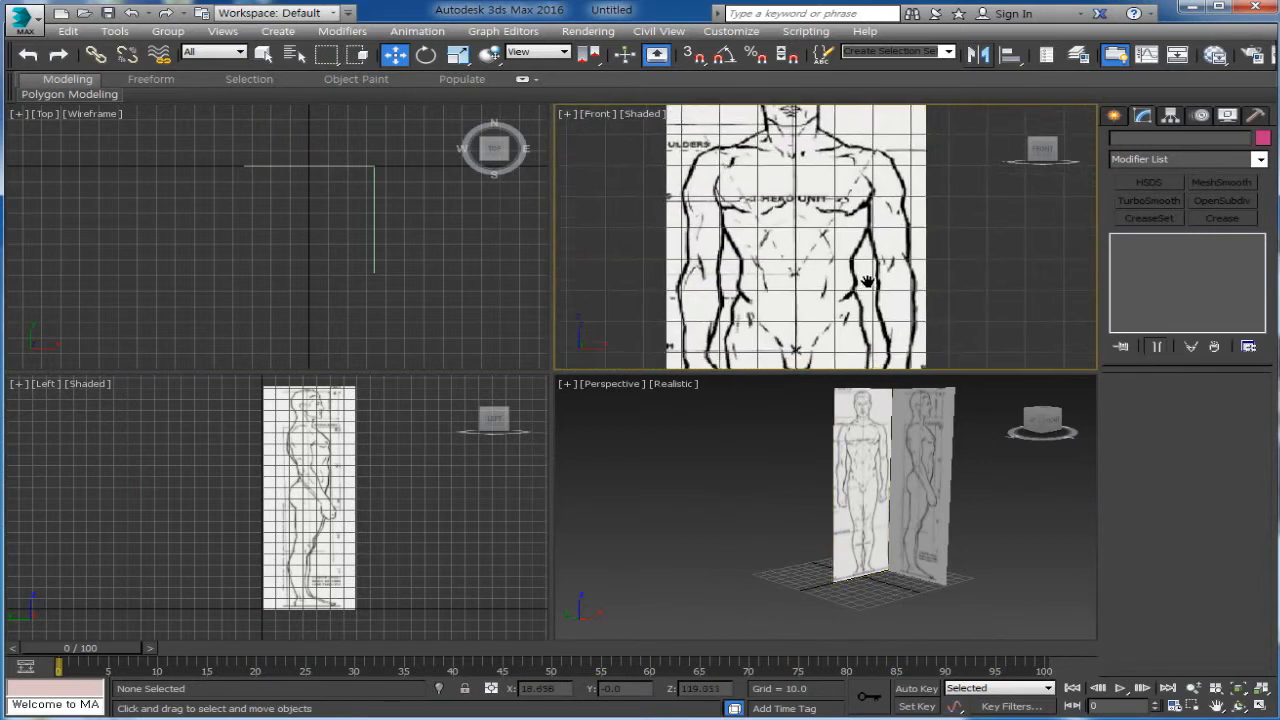
{"action": "mouse_move", "coordinate": [868, 282]}
{"action": "middle_mouse_down"}
{"action": "mouse_move", "coordinate": [863, 238]}
{"action": "mouse_move", "coordinate": [861, 274]}
{"action": "middle_mouse_up"}
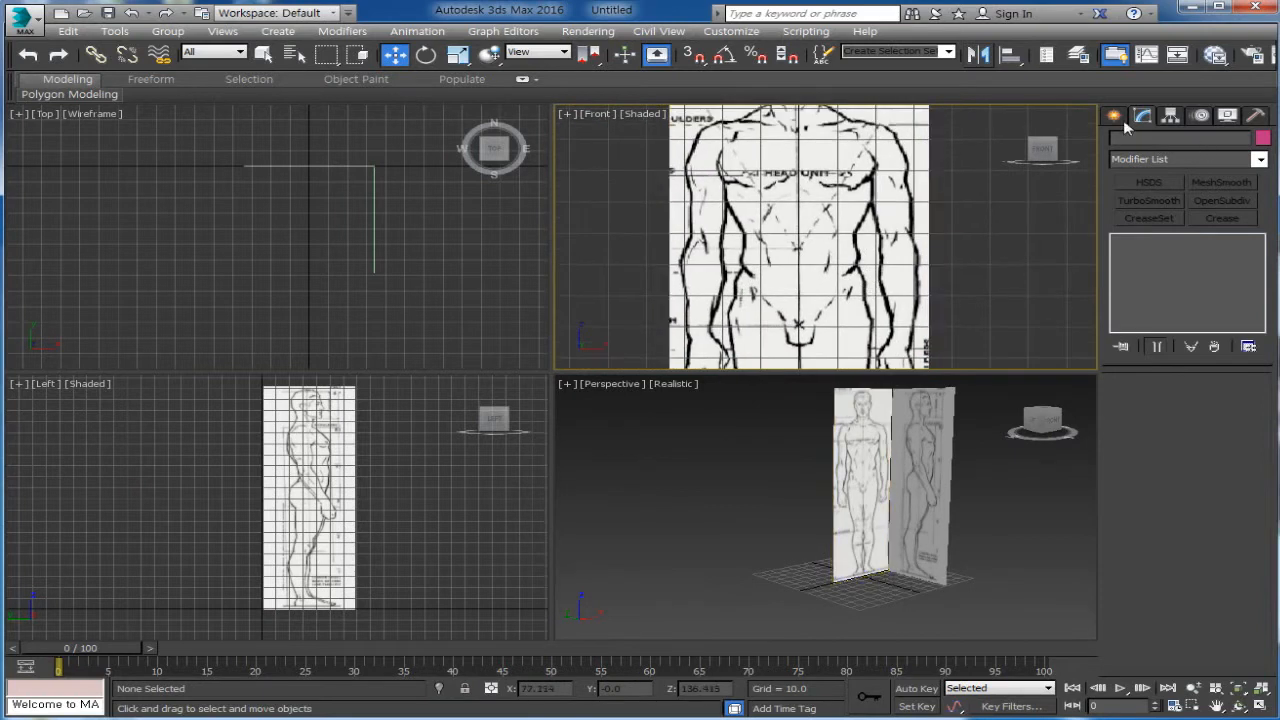
Create a cylinder of about 11 radius and 31.7 height in the Top viewport, in front of the front plane
{"action": "left_click", "coordinate": [1118, 117]}
{"action": "left_click", "coordinate": [1150, 254]}
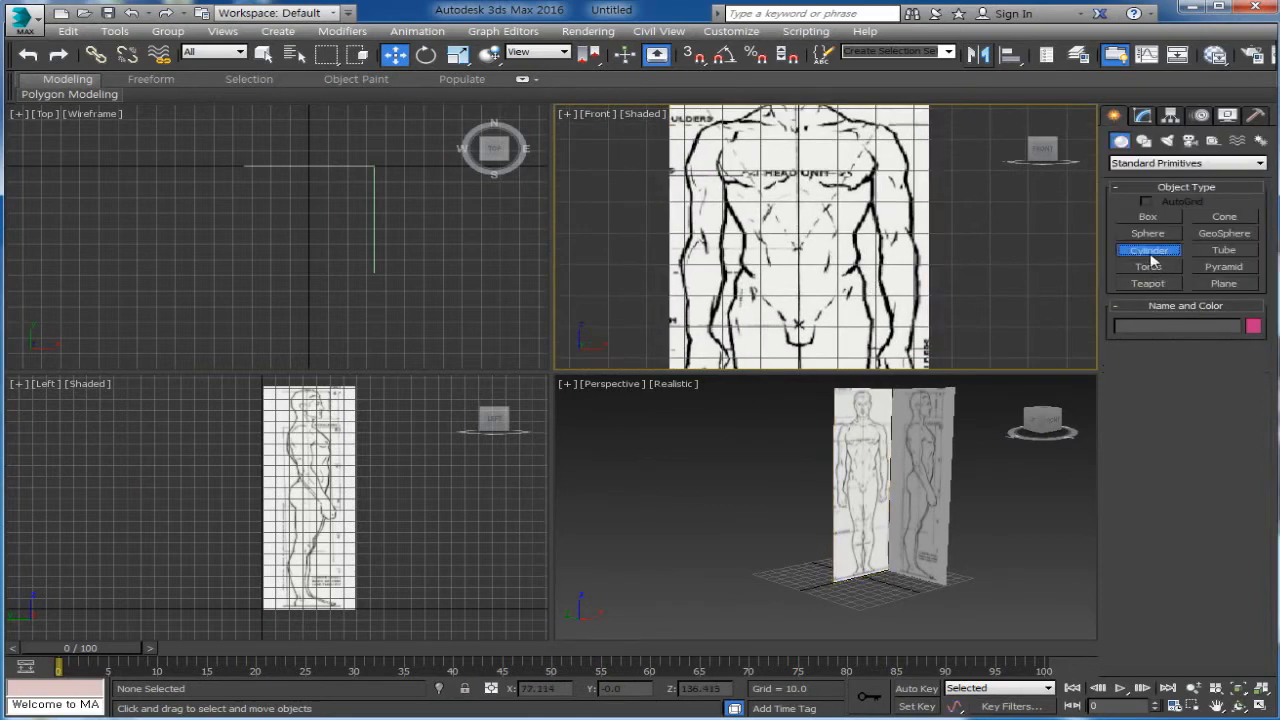
{"action": "middle_click_drag", "start_coordinate": [381, 257], "coordinate": [409, 304]}
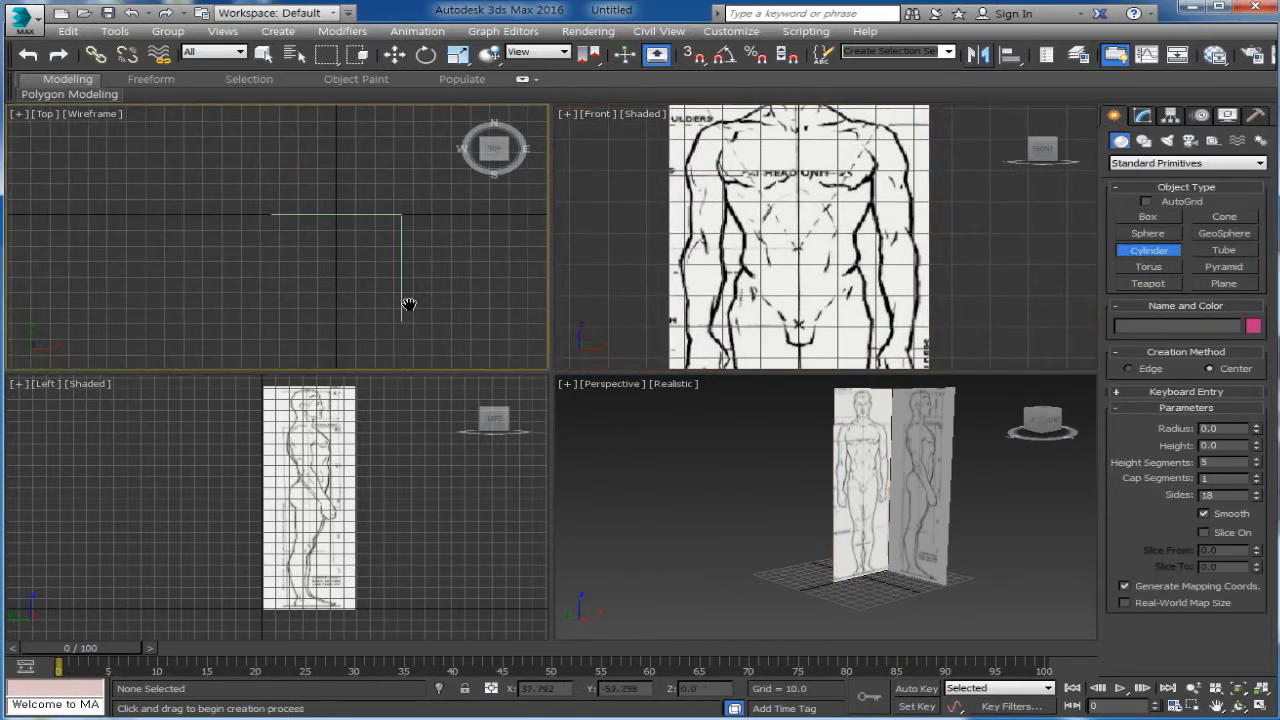
{"action": "left_click_drag", "start_coordinate": [333, 262], "coordinate": [334, 284]}
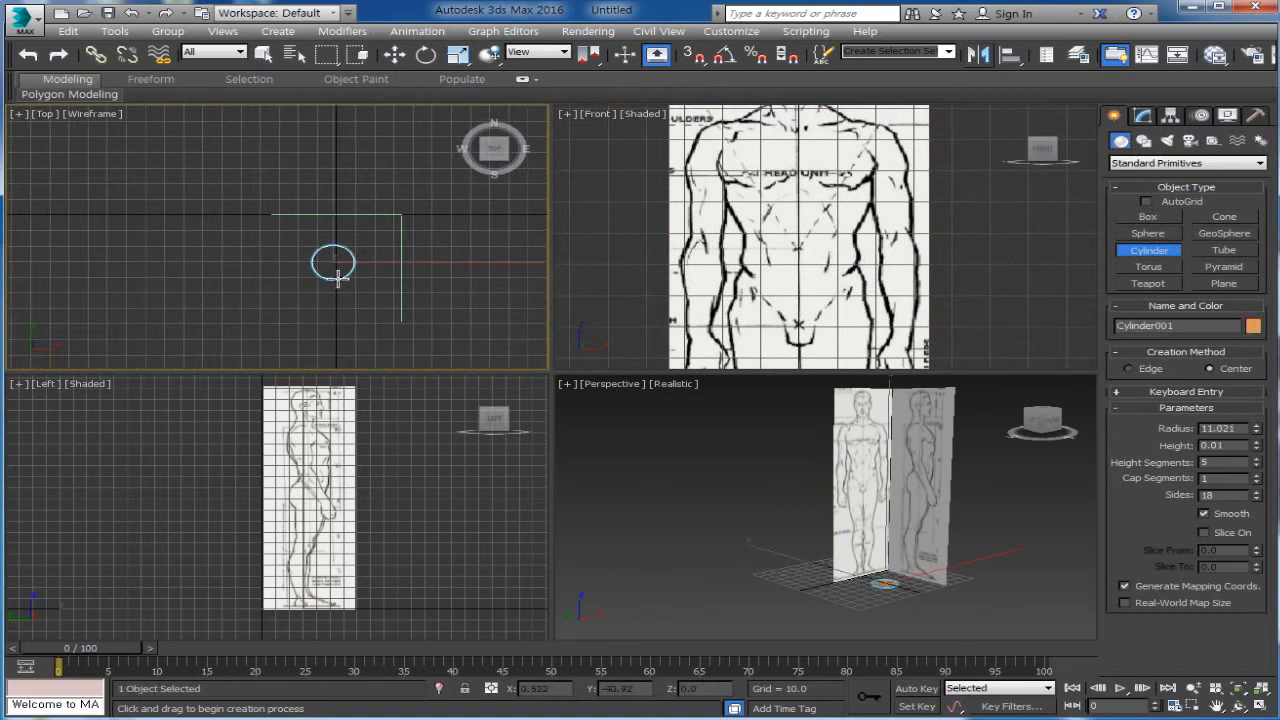
{"action": "left_click", "coordinate": [332, 229]}
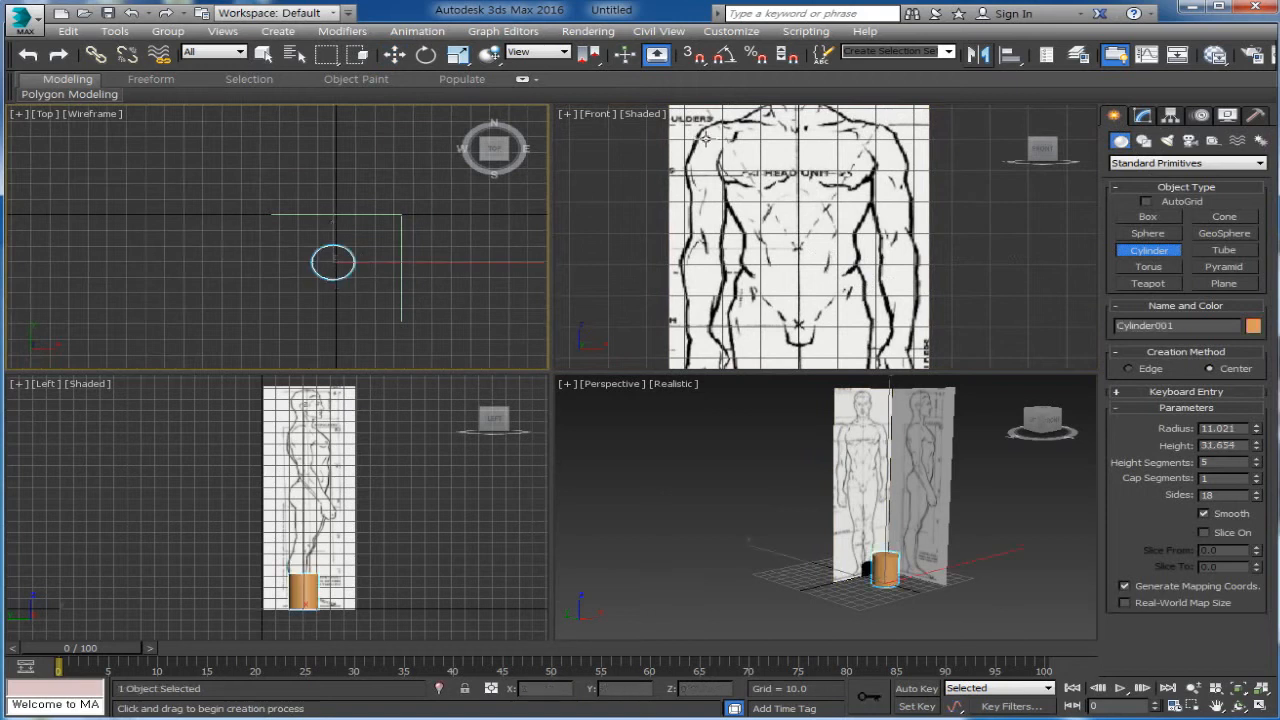
Move the cylinder straight up to about Z 157.6 in the Front viewport so it covers the face and neck
{"action": "left_click", "coordinate": [396, 57]}
{"action": "scroll", "coordinate": [724, 201], "scroll_direction": "down", "scroll_amount": 4}
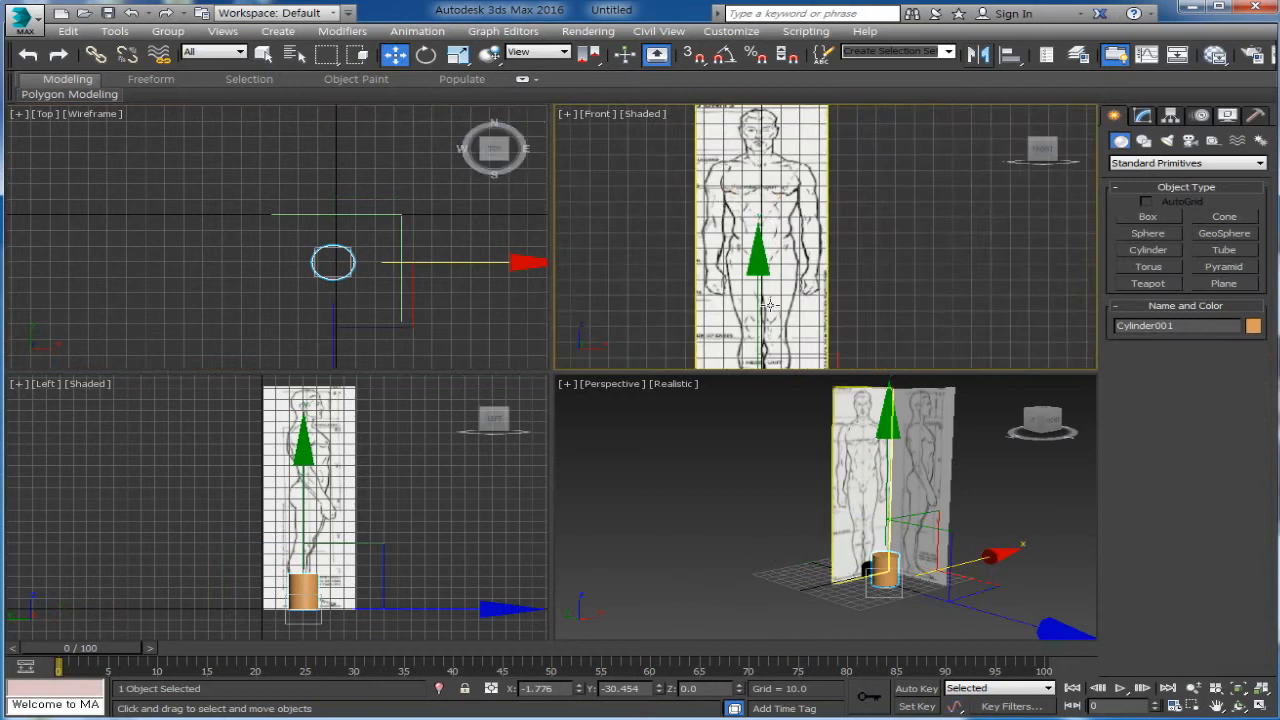
{"action": "left_click_drag", "start_coordinate": [764, 296], "coordinate": [743, 56]}
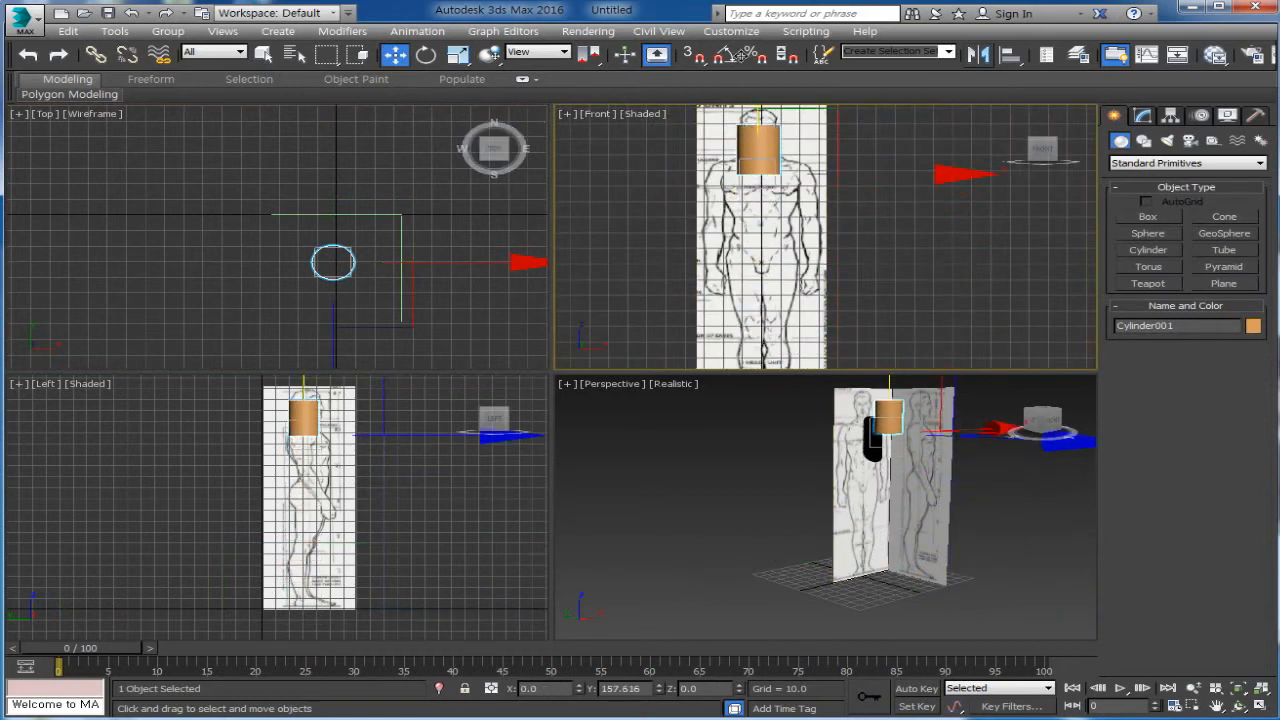
{"action": "scroll", "coordinate": [772, 262], "scroll_direction": "up", "scroll_amount": 4}
{"action": "middle_click_drag", "start_coordinate": [784, 112], "coordinate": [791, 296]}
{"action": "scroll", "coordinate": [760, 220], "scroll_direction": "up", "scroll_amount": 3}
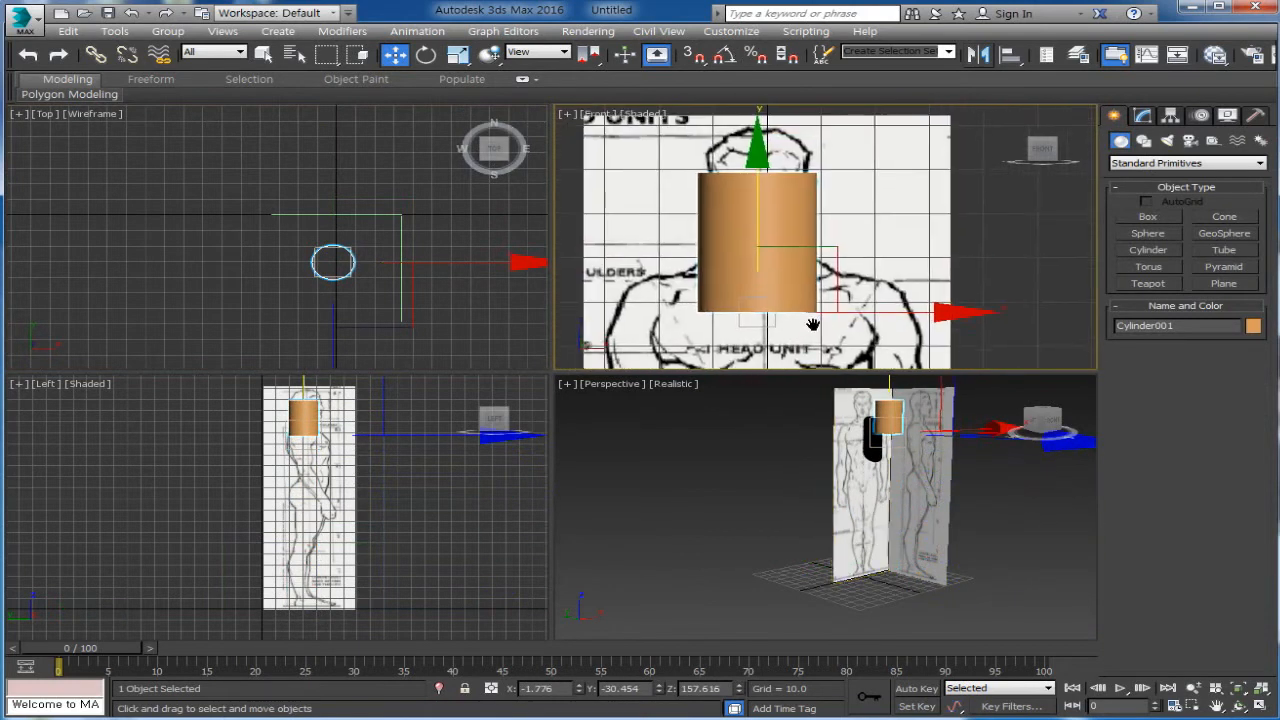
Set the cylinder's sides to 8 and its height segments to 3
{"action": "left_click", "coordinate": [1143, 116]}
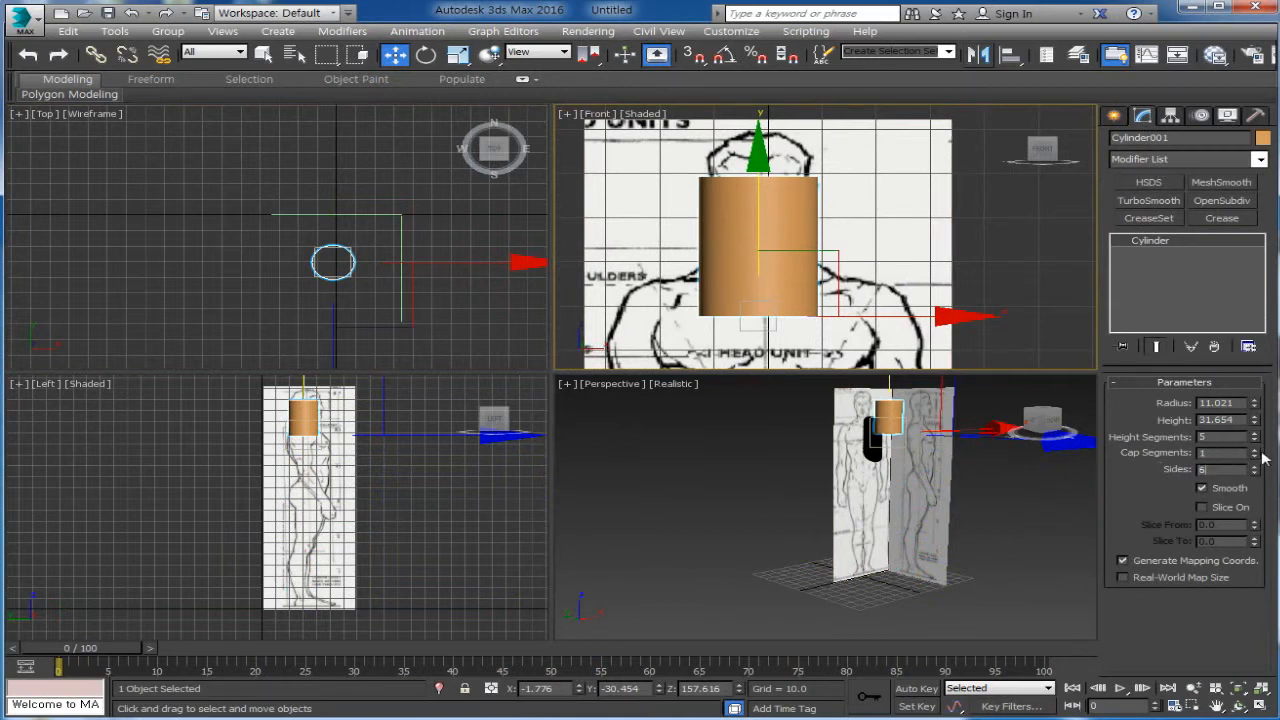
{"action": "key", "text": "Return"}
{"action": "middle_click_drag", "start_coordinate": [359, 282], "coordinate": [381, 298]}
{"action": "scroll", "coordinate": [360, 270], "scroll_direction": "up", "scroll_amount": 2}
{"action": "left_click", "coordinate": [1253, 466]}
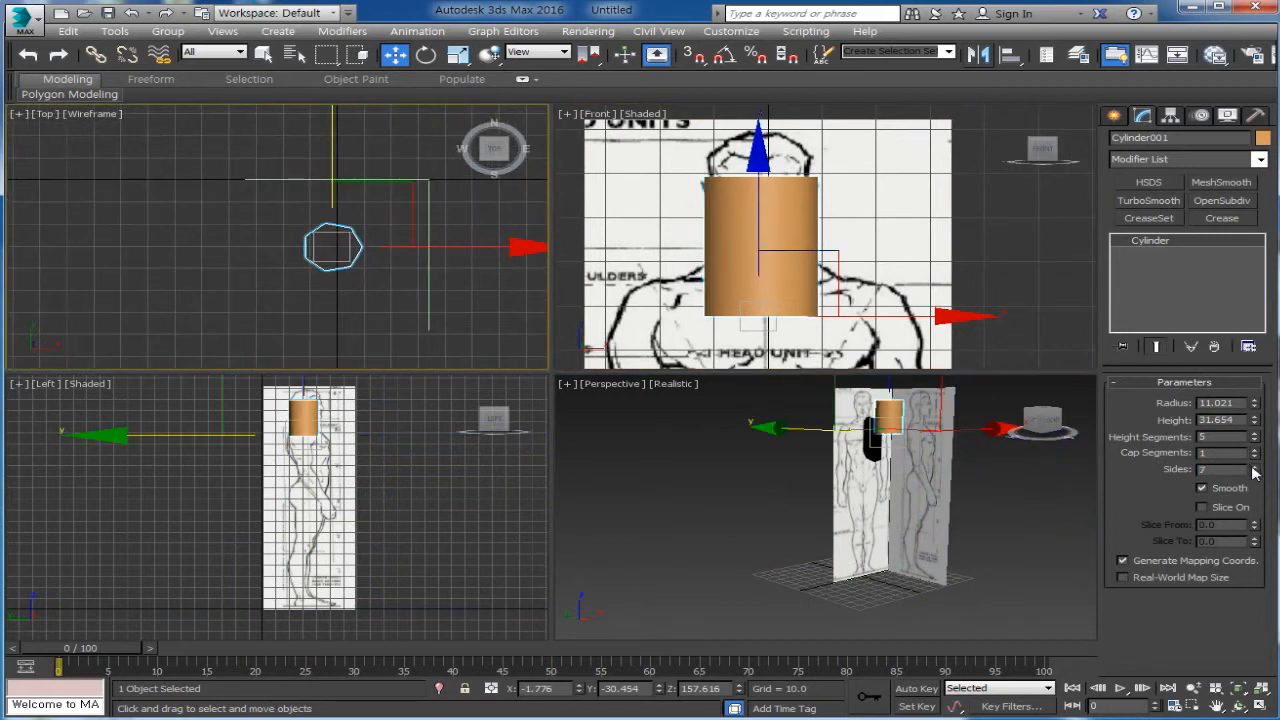
{"action": "left_click", "coordinate": [1253, 466]}
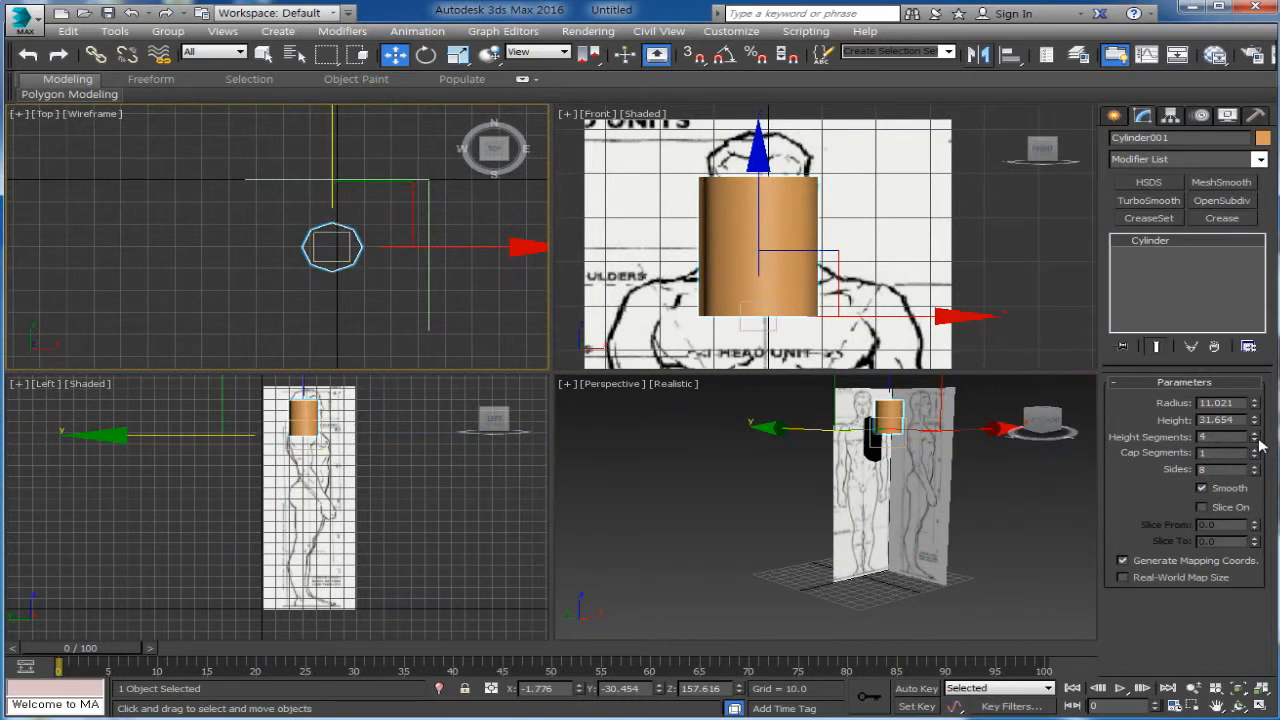
Turn on See-Through for the cylinder in its Object Properties
{"action": "right_click", "coordinate": [643, 123]}
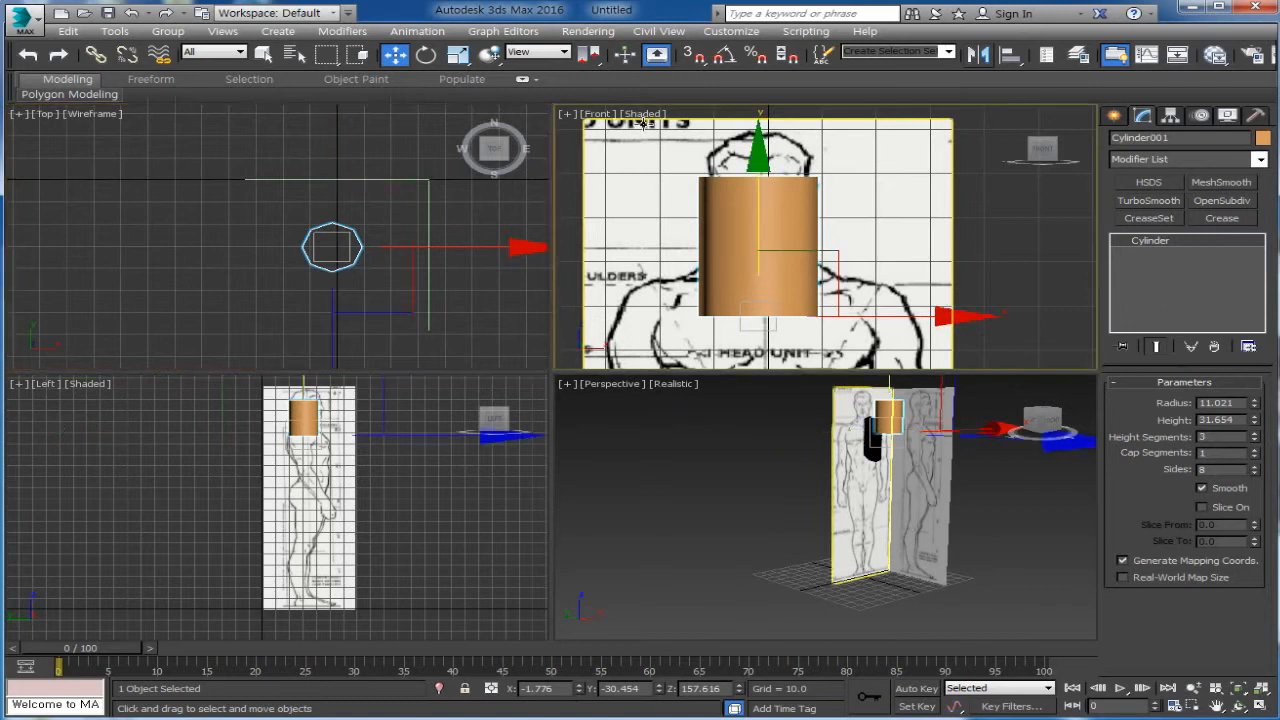
{"action": "scroll", "coordinate": [784, 288], "scroll_direction": "up", "scroll_amount": 2}
{"action": "scroll", "coordinate": [746, 228], "scroll_direction": "down", "scroll_amount": 2}
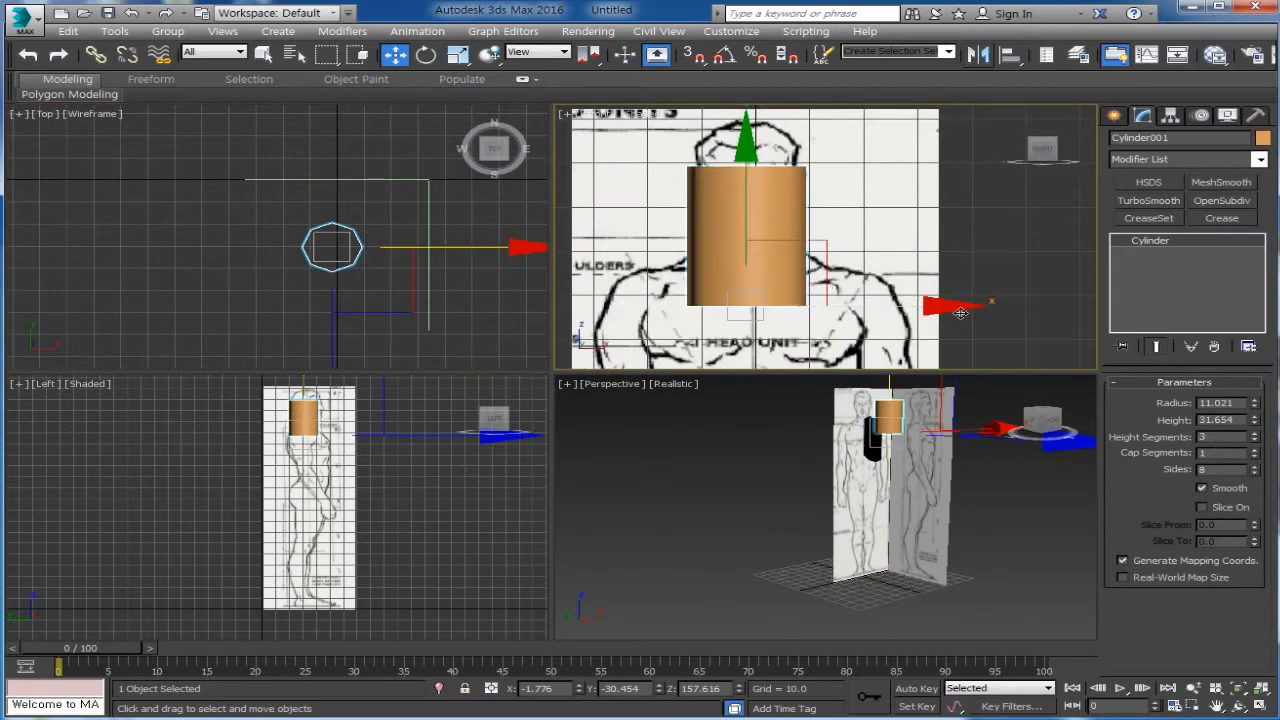
{"action": "right_click", "coordinate": [754, 243]}
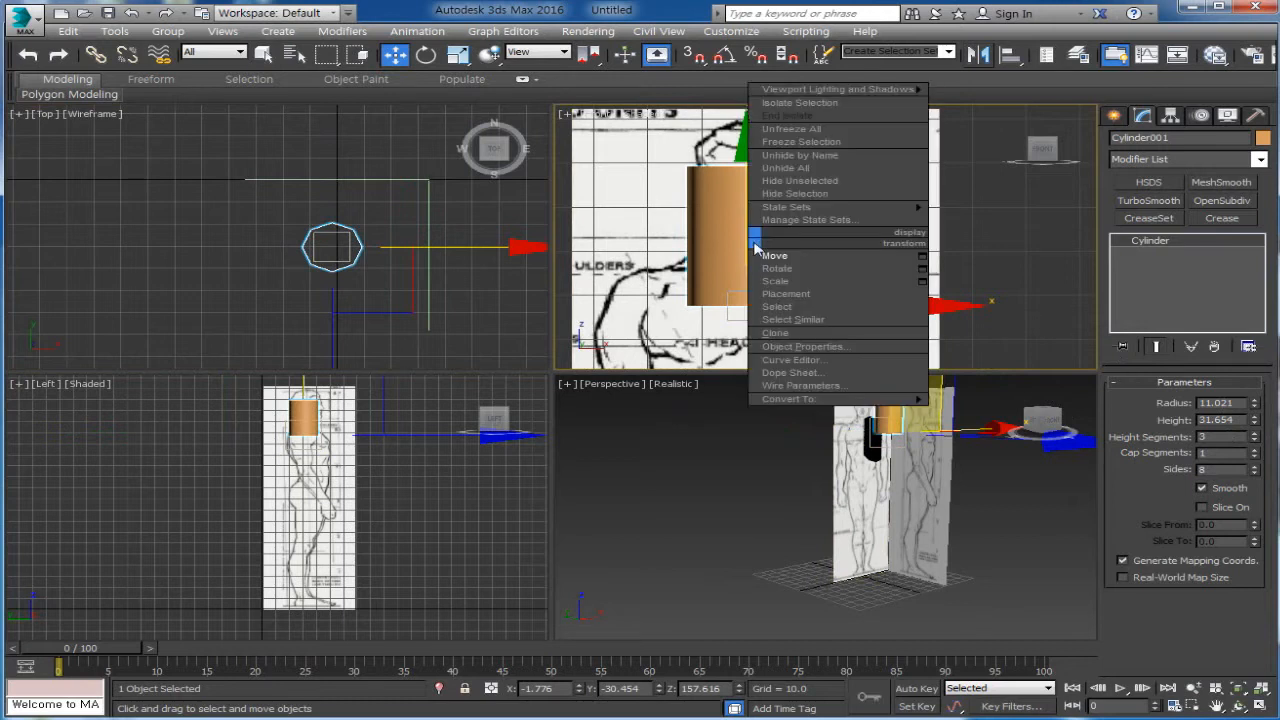
{"action": "left_click", "coordinate": [337, 312]}
{"action": "right_click", "coordinate": [752, 232]}
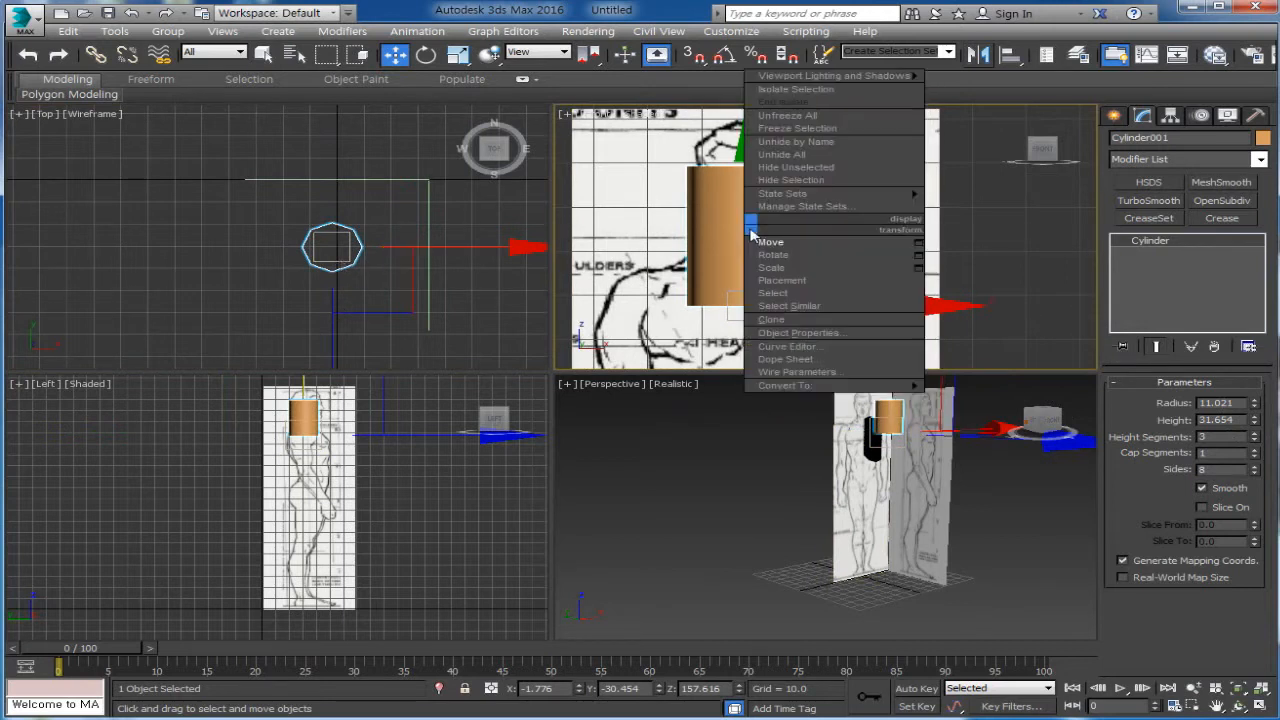
{"action": "left_click", "coordinate": [815, 336]}
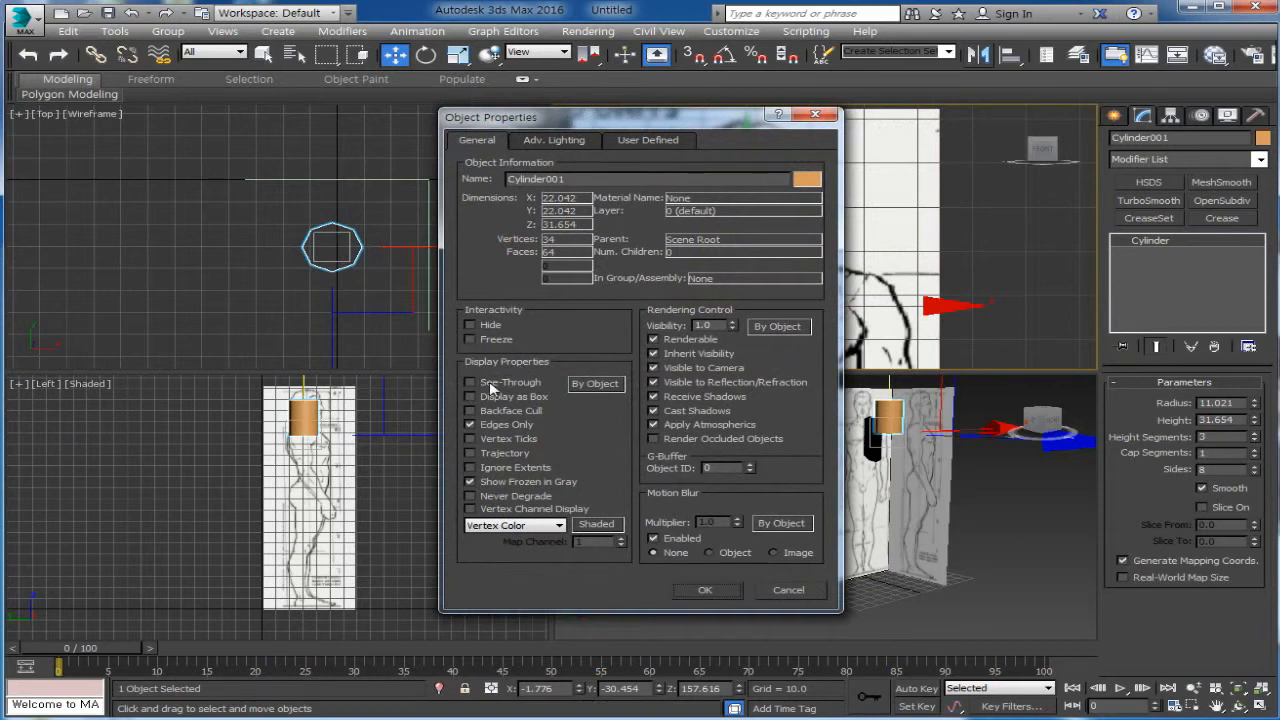
{"action": "left_click", "coordinate": [705, 590]}
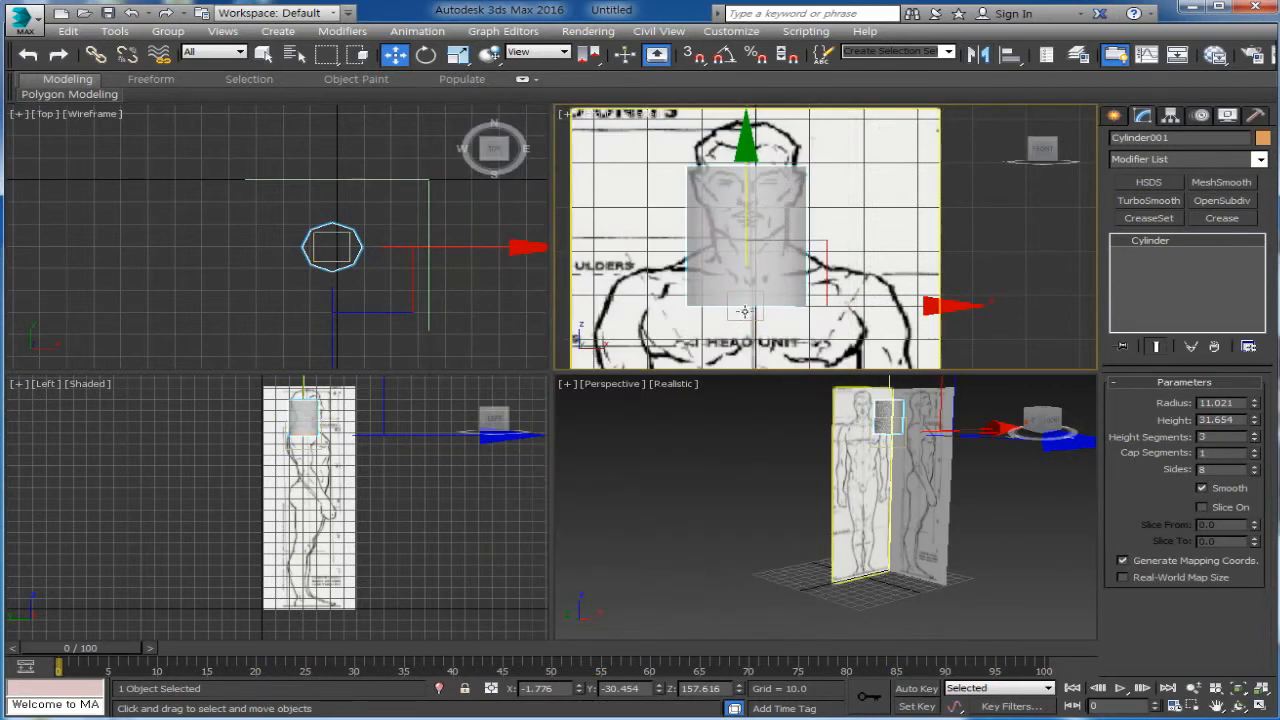
Turn on Edged Faces shading in the Front viewport
{"action": "left_click", "coordinate": [642, 116]}
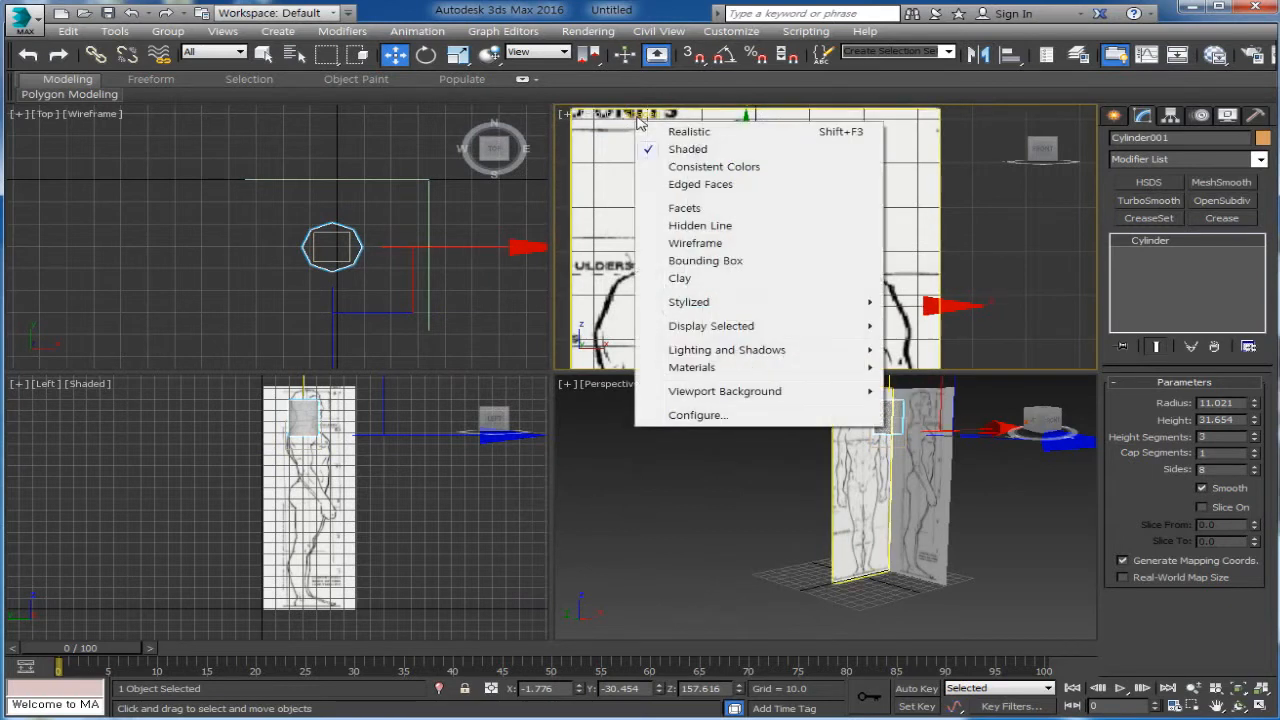
{"action": "left_click", "coordinate": [720, 186]}
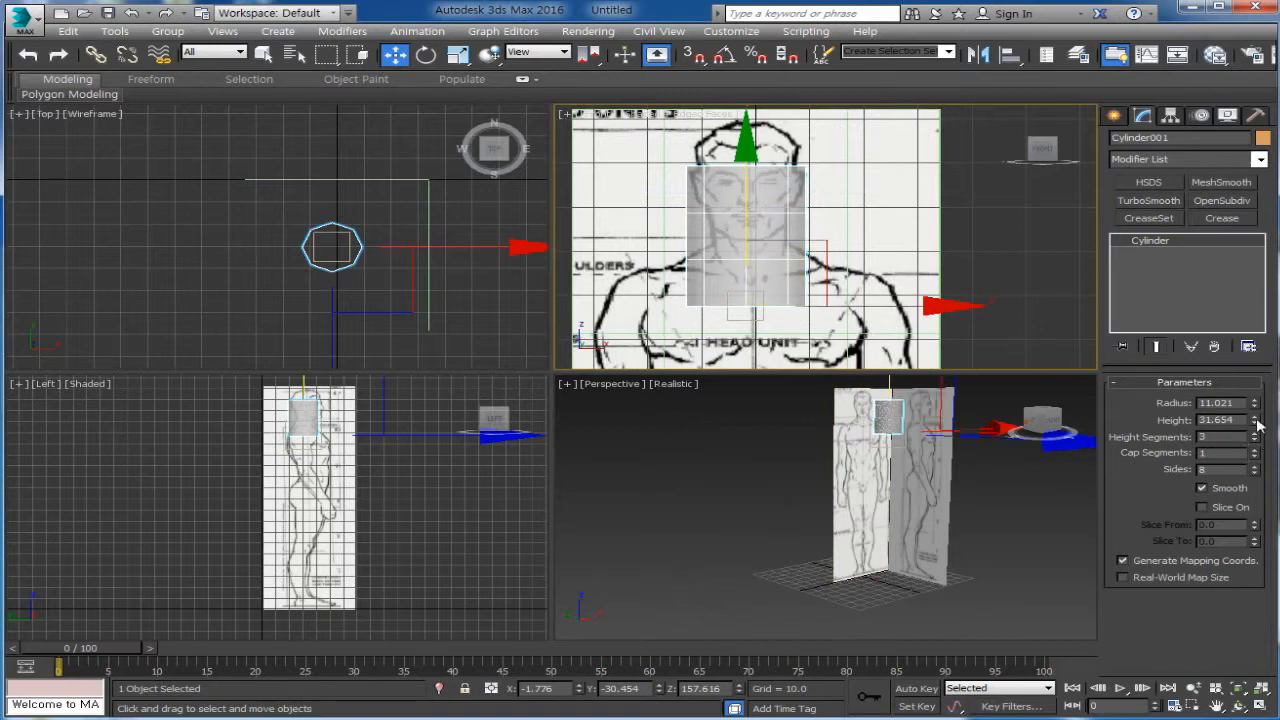
Reduce the cylinder to about 7.7 radius and 18.4 height, and move it over the neck at about X -0.8, Z 162.4
{"action": "left_click_drag", "start_coordinate": [1255, 403], "coordinate": [1255, 428]}
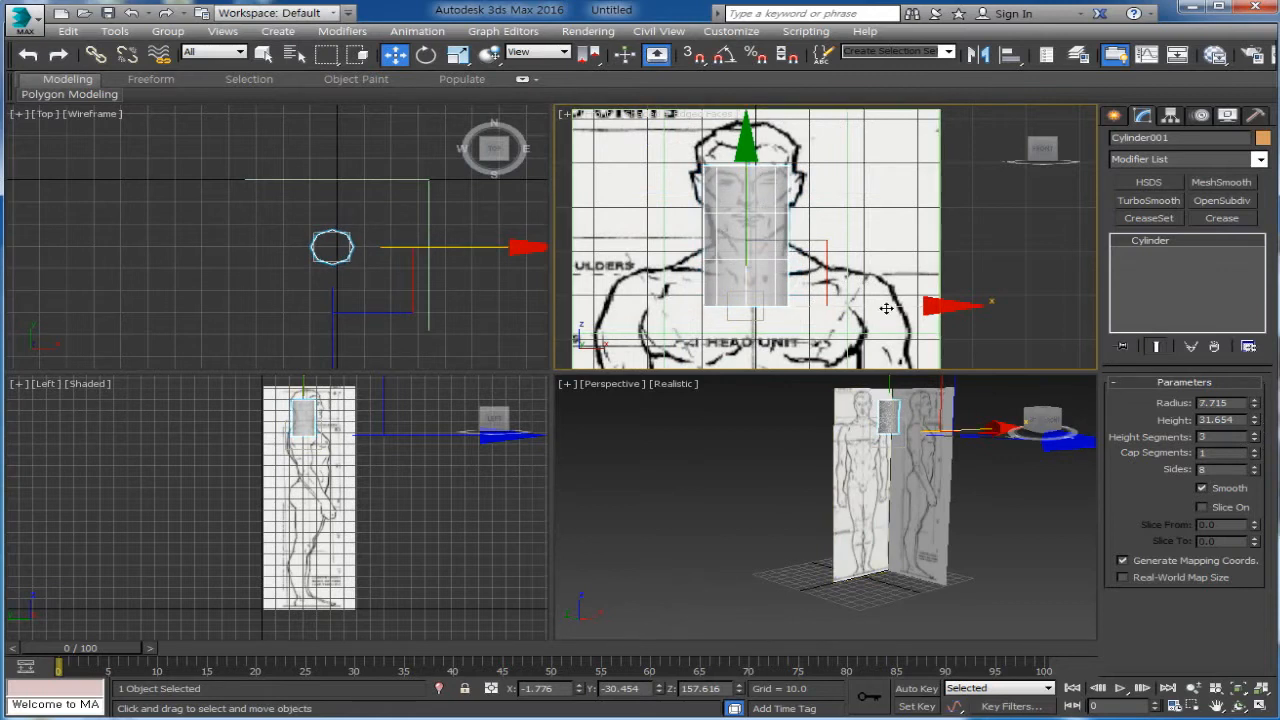
{"action": "left_click_drag", "start_coordinate": [883, 311], "coordinate": [886, 313]}
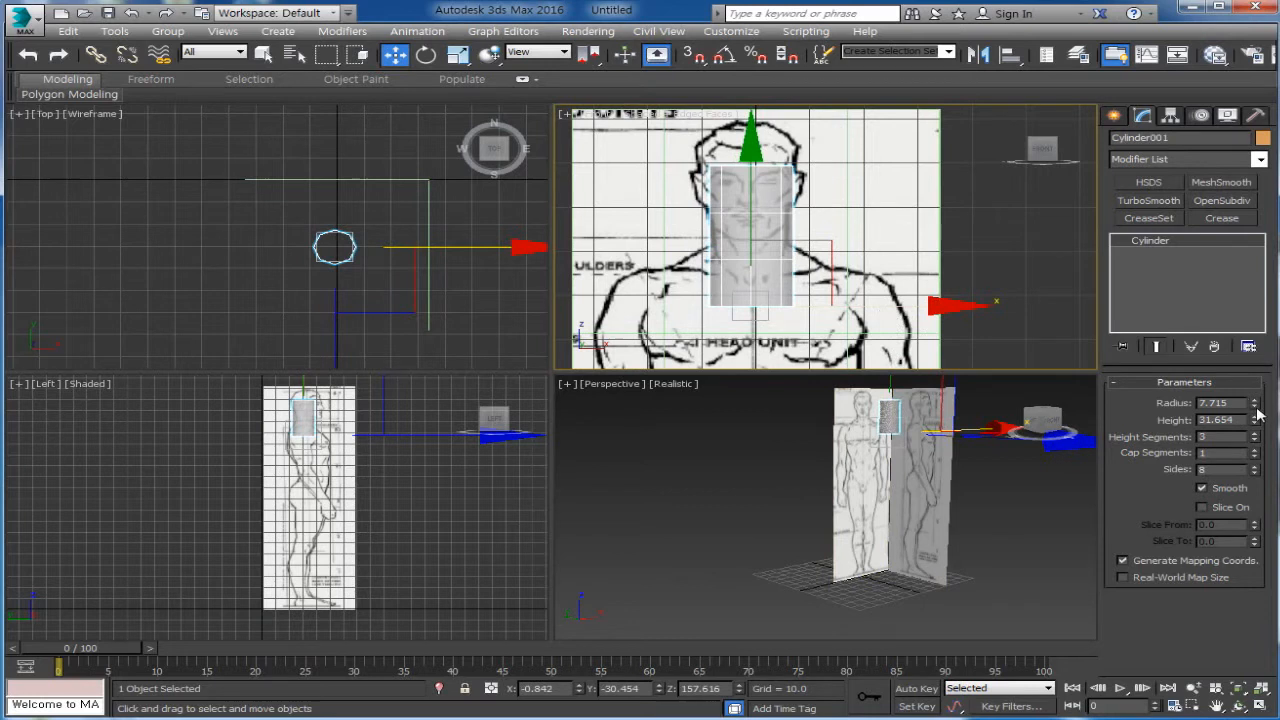
{"action": "left_click_drag", "start_coordinate": [1256, 420], "coordinate": [1265, 456]}
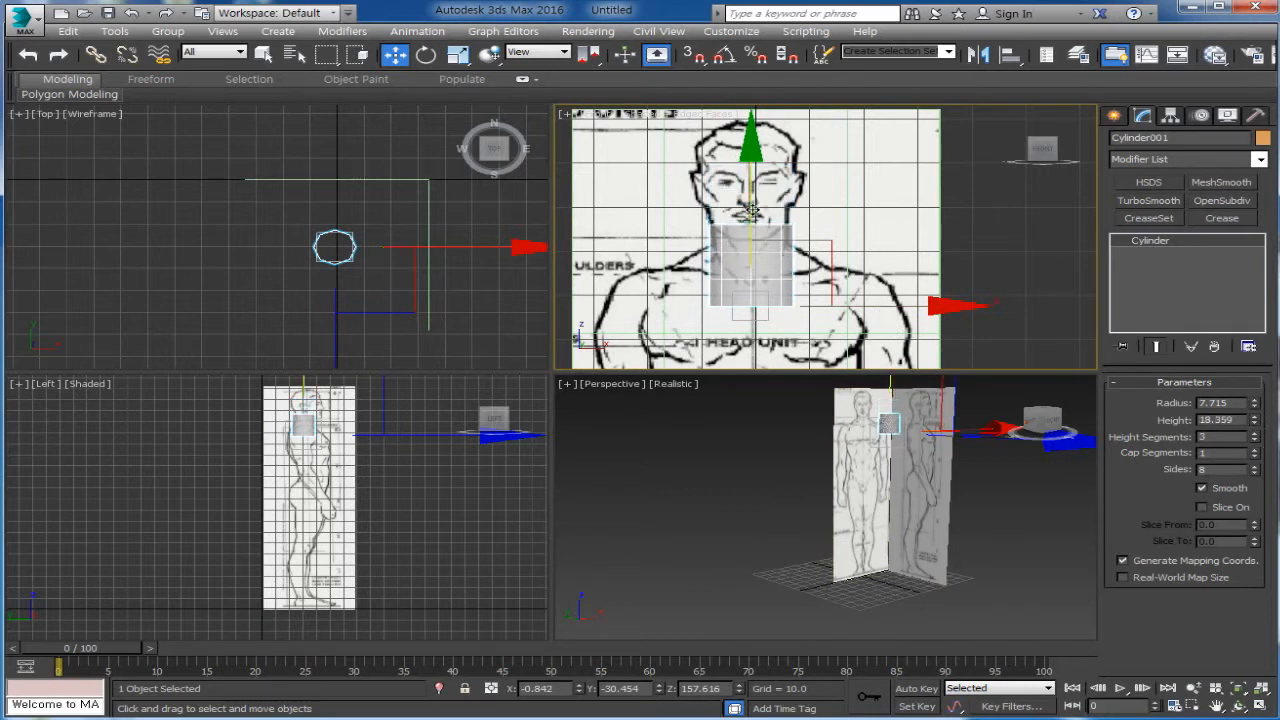
{"action": "left_click_drag", "start_coordinate": [748, 208], "coordinate": [748, 188]}
{"action": "scroll", "coordinate": [334, 456], "scroll_direction": "up", "scroll_amount": 8}
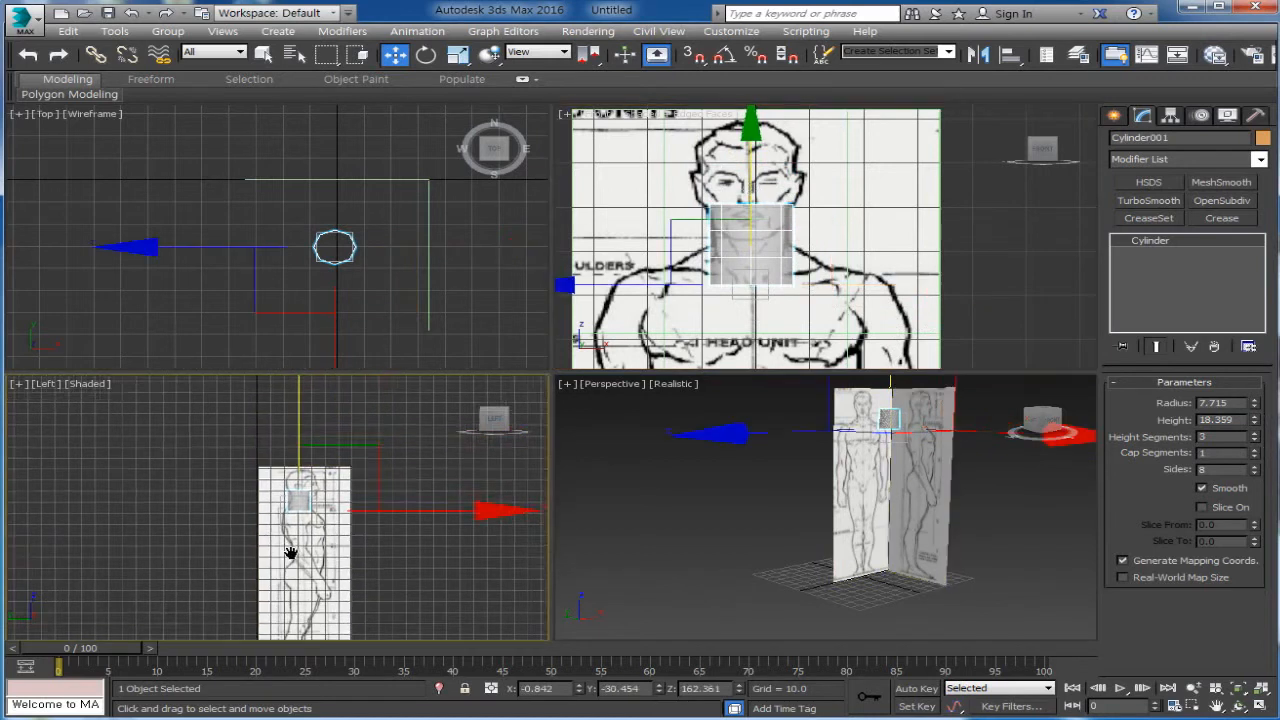
{"action": "middle_click_drag", "start_coordinate": [334, 456], "coordinate": [388, 556]}
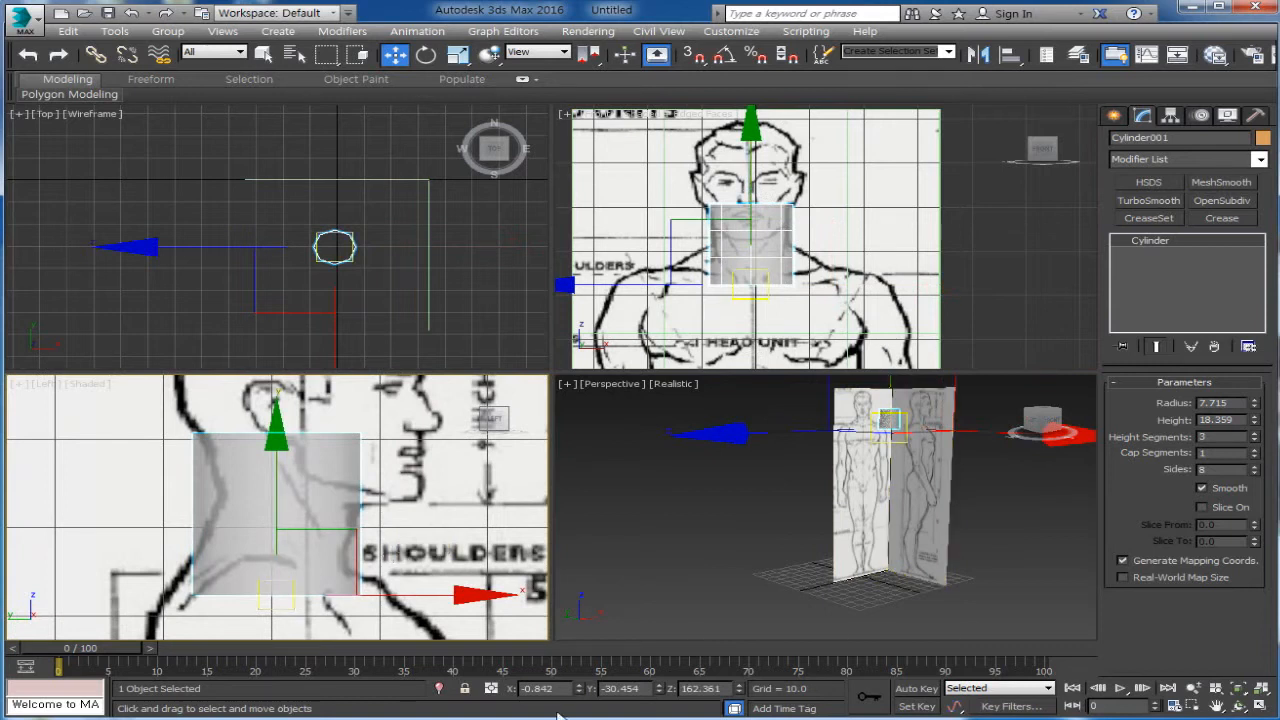
Set the cylinder's X position to 0
{"action": "left_click_drag", "start_coordinate": [562, 688], "coordinate": [512, 681]}
{"action": "middle_click_drag", "start_coordinate": [911, 280], "coordinate": [911, 263]}
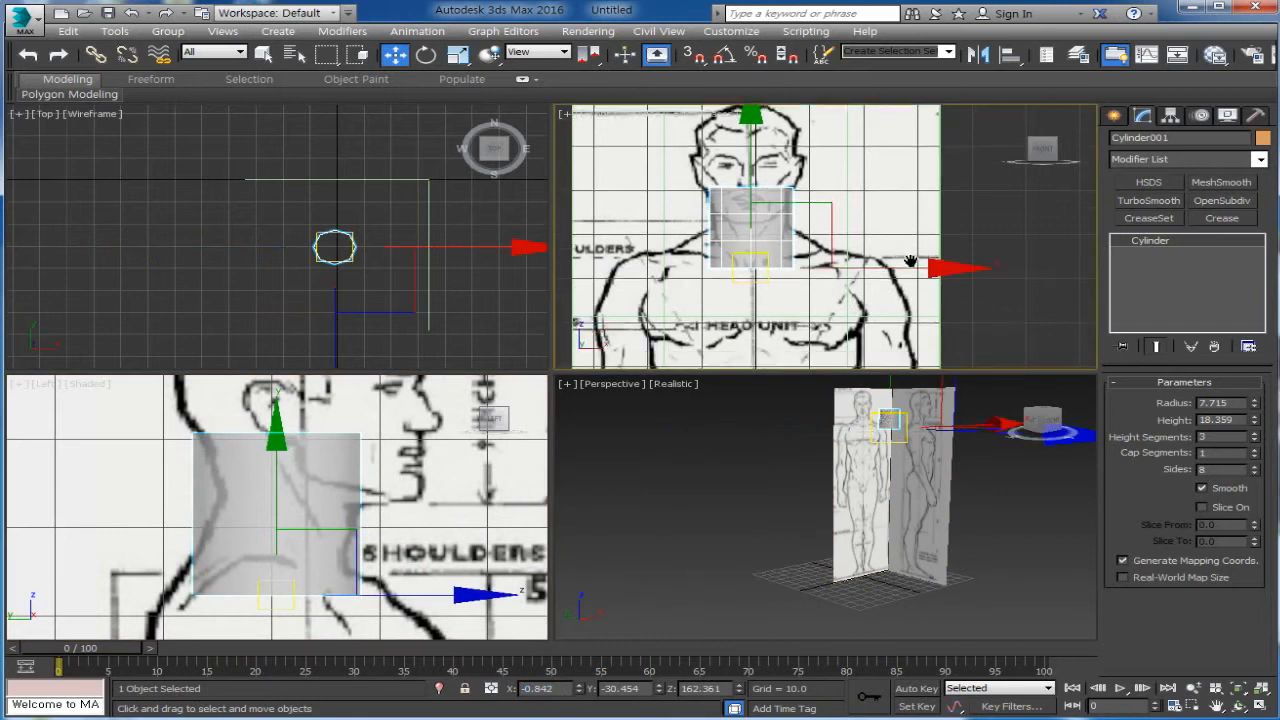
{"action": "left_click_drag", "start_coordinate": [570, 687], "coordinate": [524, 677]}
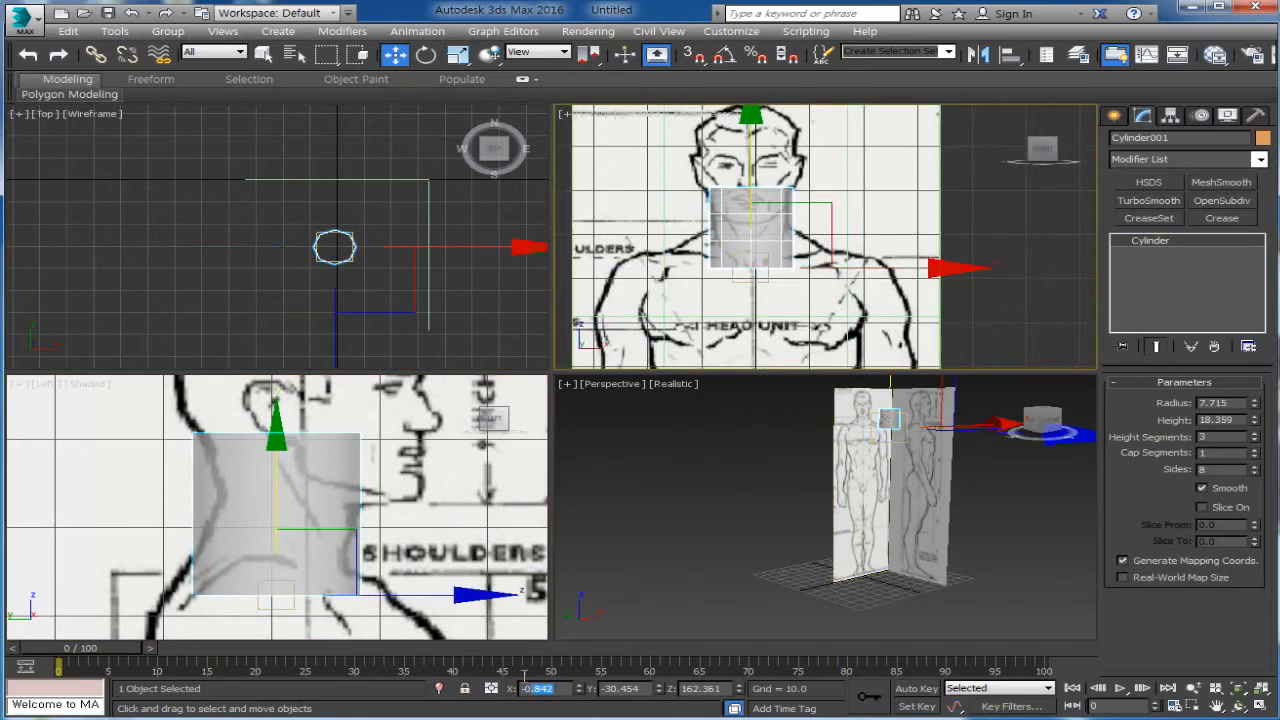
{"action": "type", "text": "0"}
{"action": "key", "text": "Return"}
{"action": "scroll", "coordinate": [790, 246], "scroll_direction": "up", "scroll_amount": 4}
{"action": "middle_click_drag", "start_coordinate": [790, 246], "coordinate": [888, 246]}
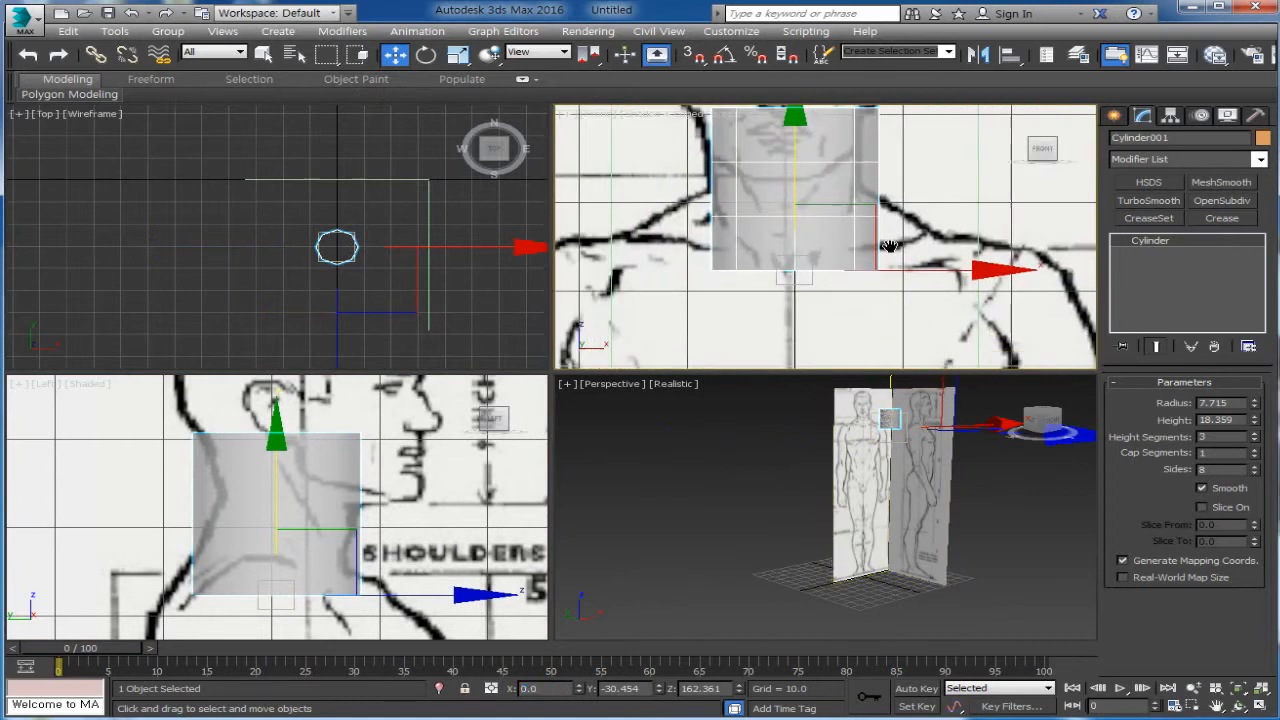
Move the cylinder along X to about -0.9 to align it with the neck in the Front viewport
{"action": "left_click_drag", "start_coordinate": [951, 265], "coordinate": [941, 262]}
{"action": "scroll", "coordinate": [825, 105], "scroll_direction": "down", "scroll_amount": 5}
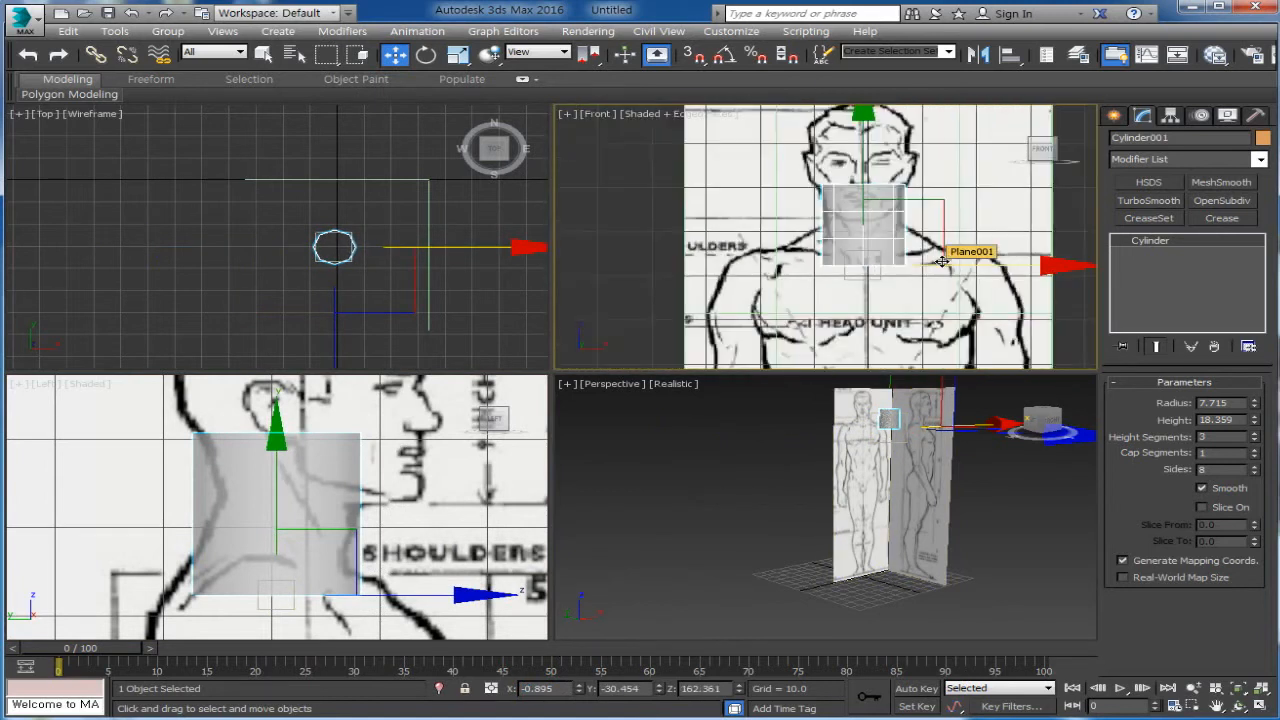
{"action": "scroll", "coordinate": [846, 327], "scroll_direction": "down", "scroll_amount": 4}
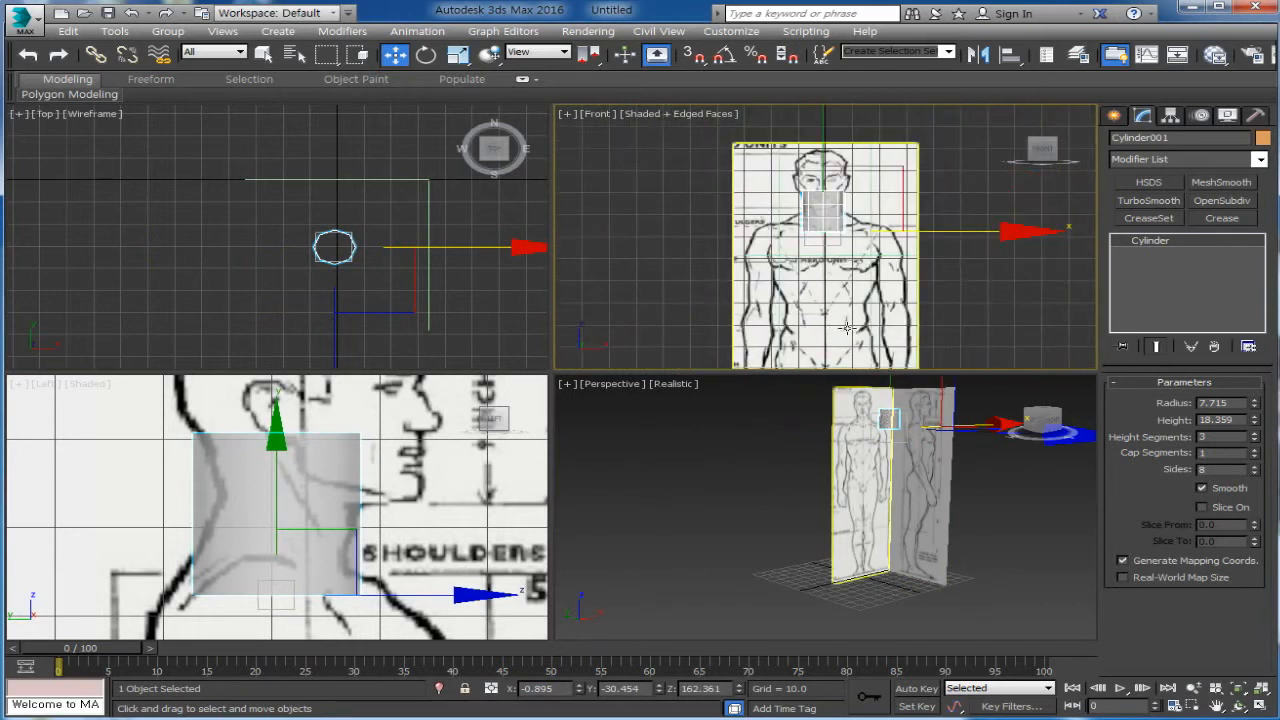
{"action": "scroll", "coordinate": [828, 240], "scroll_direction": "up", "scroll_amount": 6}
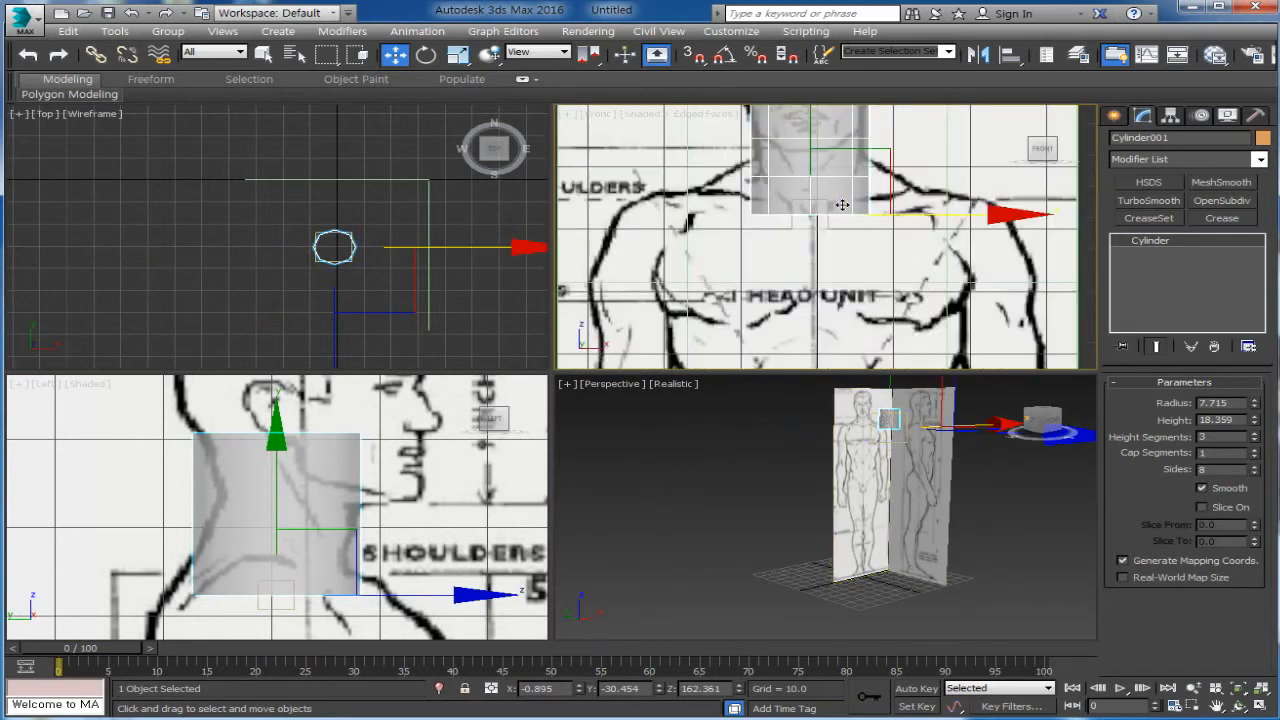
{"action": "middle_click_drag", "start_coordinate": [841, 214], "coordinate": [846, 311]}
{"action": "scroll", "coordinate": [846, 308], "scroll_direction": "up", "scroll_amount": 2}
{"action": "scroll", "coordinate": [846, 306], "scroll_direction": "down", "scroll_amount": 2}
{"action": "scroll", "coordinate": [846, 306], "scroll_direction": "down", "scroll_amount": 3}
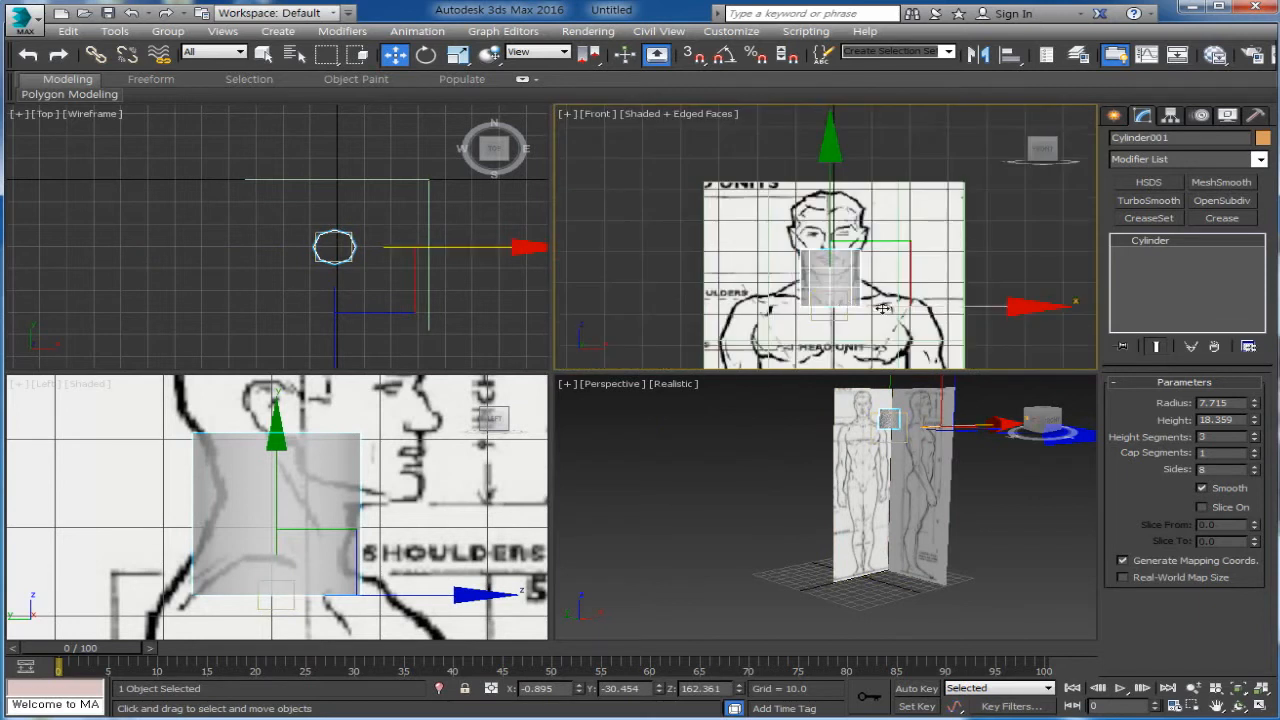
{"action": "scroll", "coordinate": [913, 203], "scroll_direction": "down", "scroll_amount": 3}
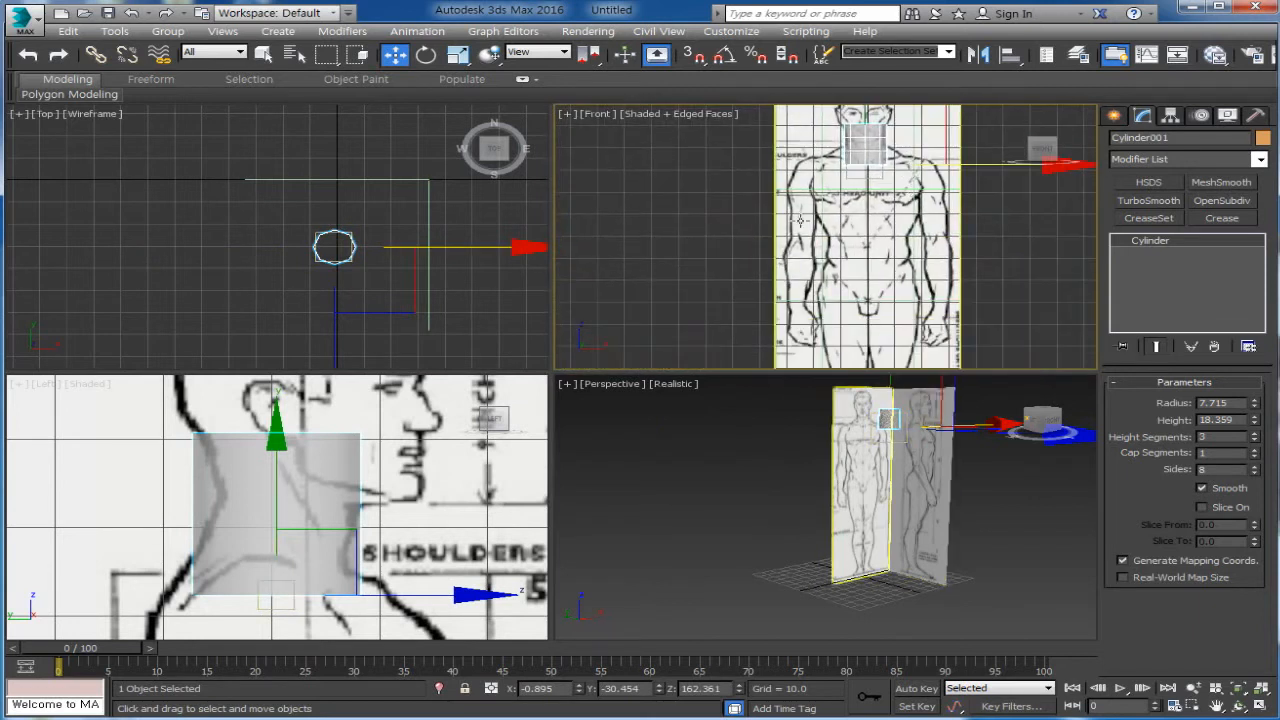
{"action": "scroll", "coordinate": [800, 220], "scroll_direction": "up", "scroll_amount": 6}
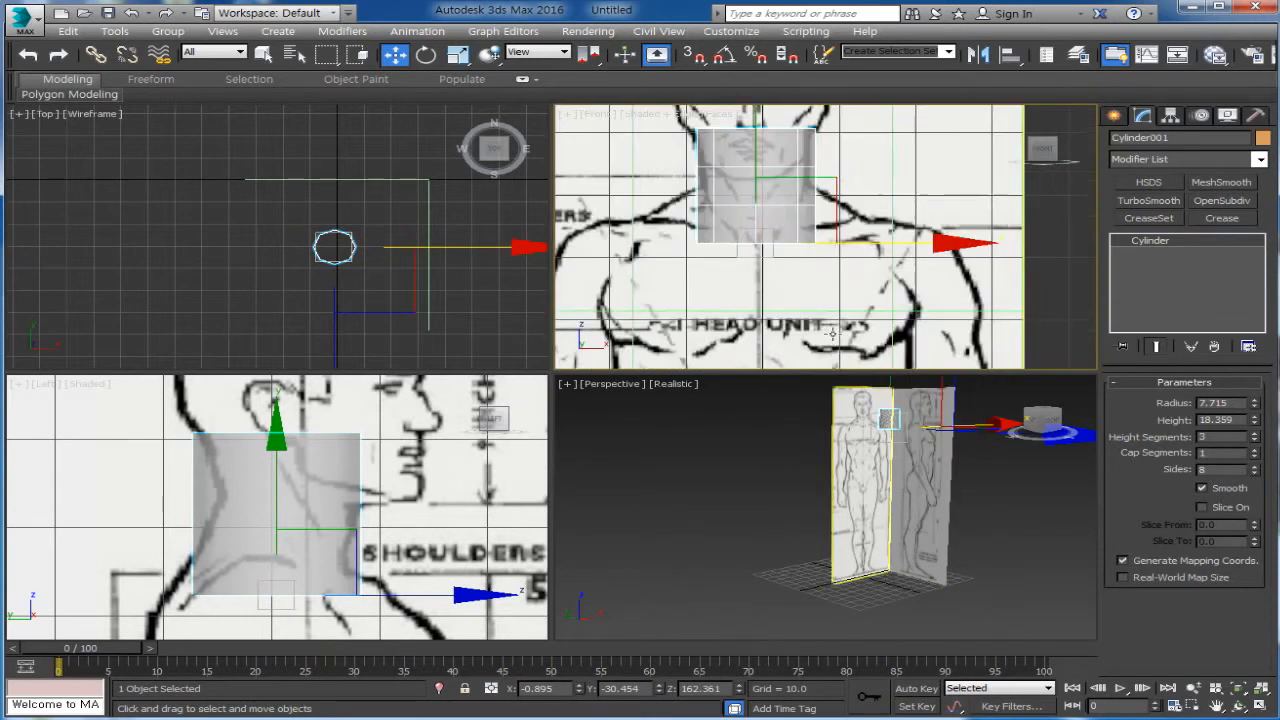
{"action": "middle_click_drag", "start_coordinate": [832, 334], "coordinate": [837, 392]}
Convert the cylinder to an Editable Poly and delete the vertices of its left half as seen in the Front viewport
{"action": "right_click", "coordinate": [1150, 246]}
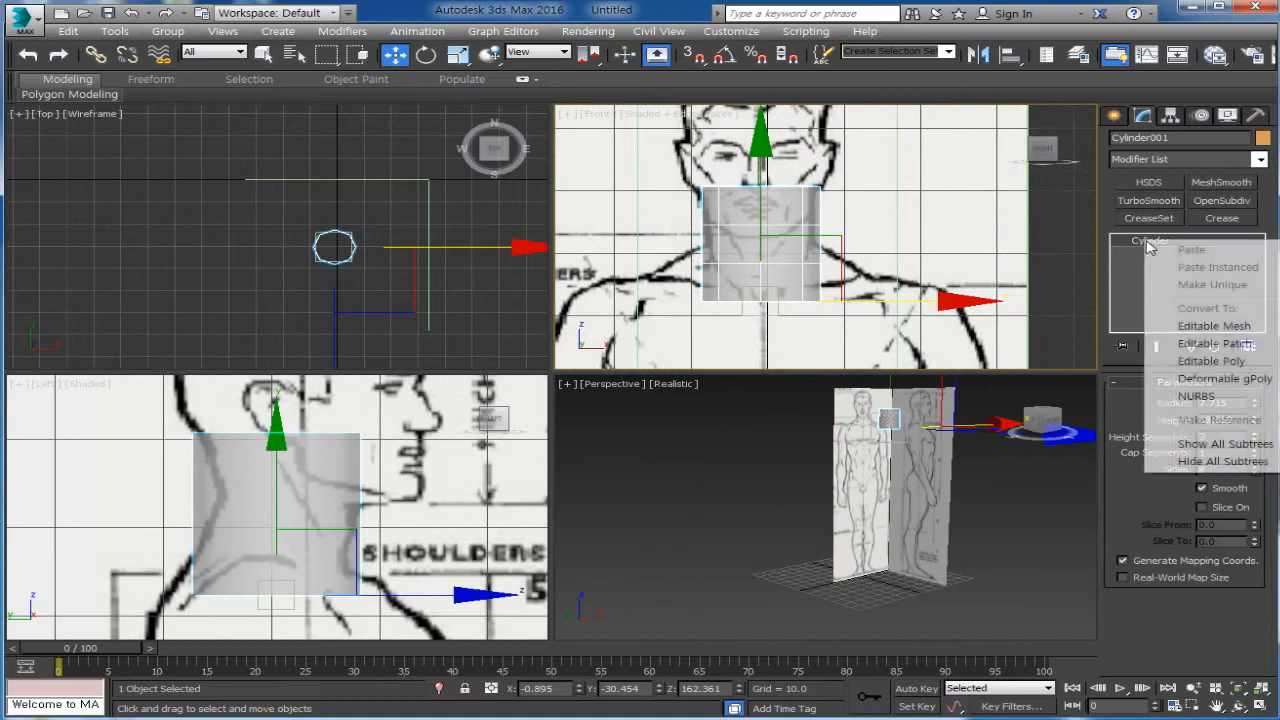
{"action": "left_click", "coordinate": [1210, 365]}
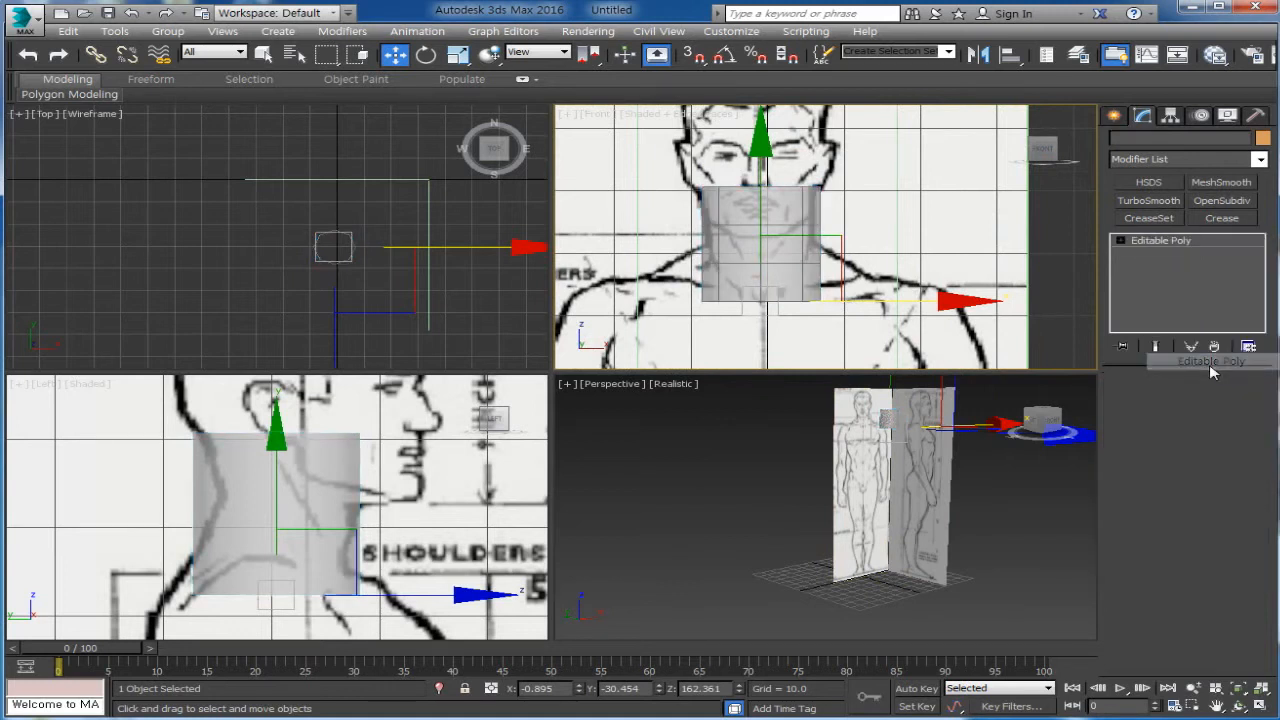
{"action": "left_click", "coordinate": [1150, 253]}
{"action": "left_click_drag", "start_coordinate": [668, 158], "coordinate": [735, 370]}
{"action": "key", "text": "Delete"}
{"action": "scroll", "coordinate": [813, 240], "scroll_direction": "up", "scroll_amount": 2}
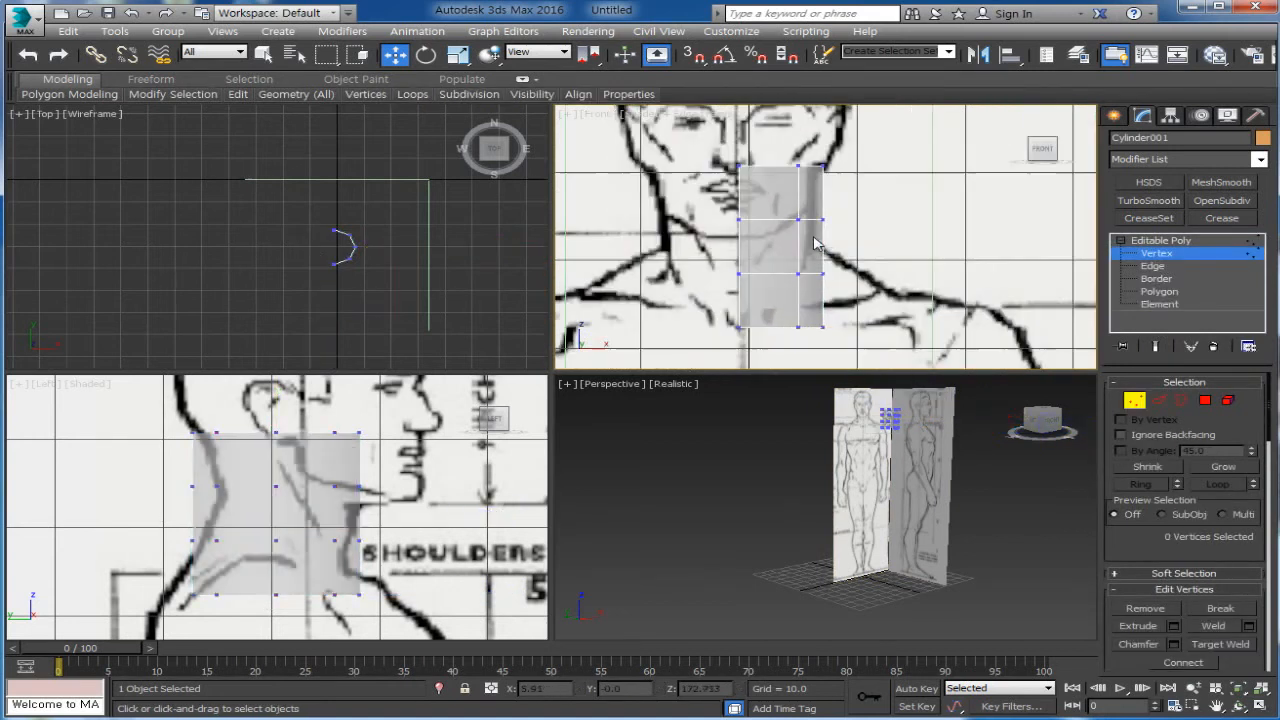
Move the outer vertices of the second row from the top inward and up to about X 4.7, Z 175.3, following the neck outline
{"action": "left_click_drag", "start_coordinate": [848, 211], "coordinate": [781, 236]}
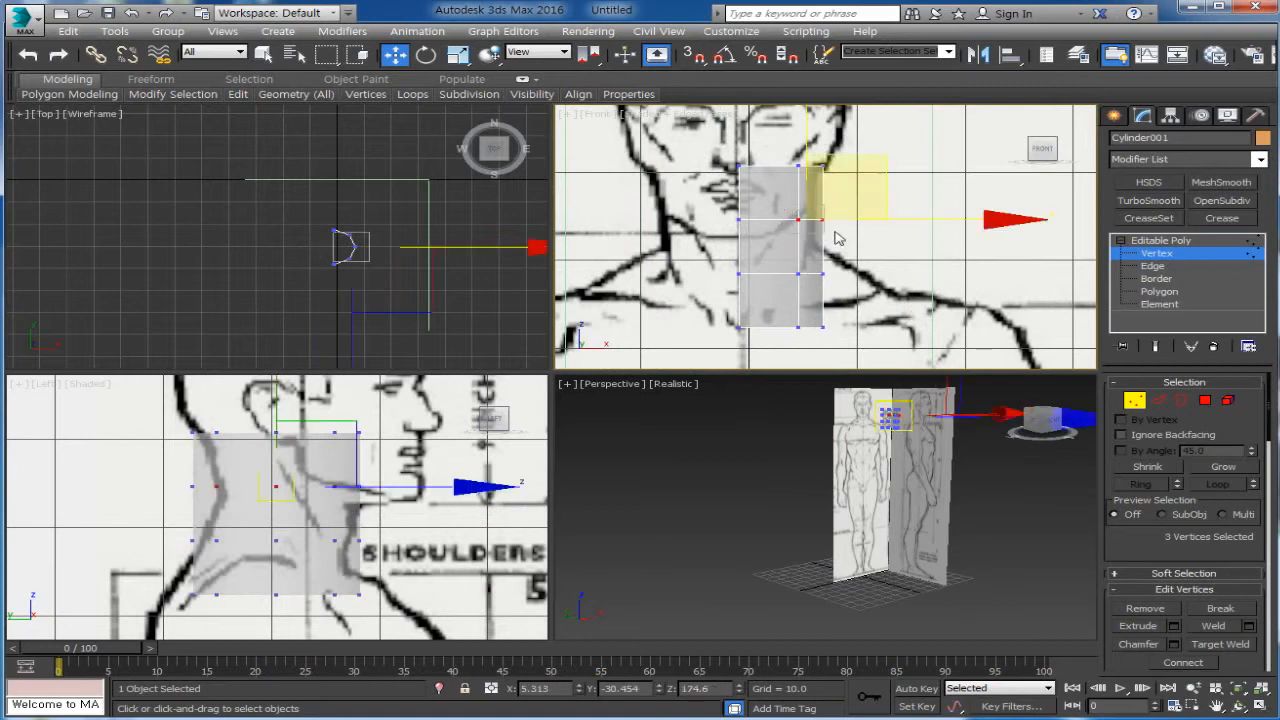
{"action": "left_click_drag", "start_coordinate": [902, 220], "coordinate": [894, 222]}
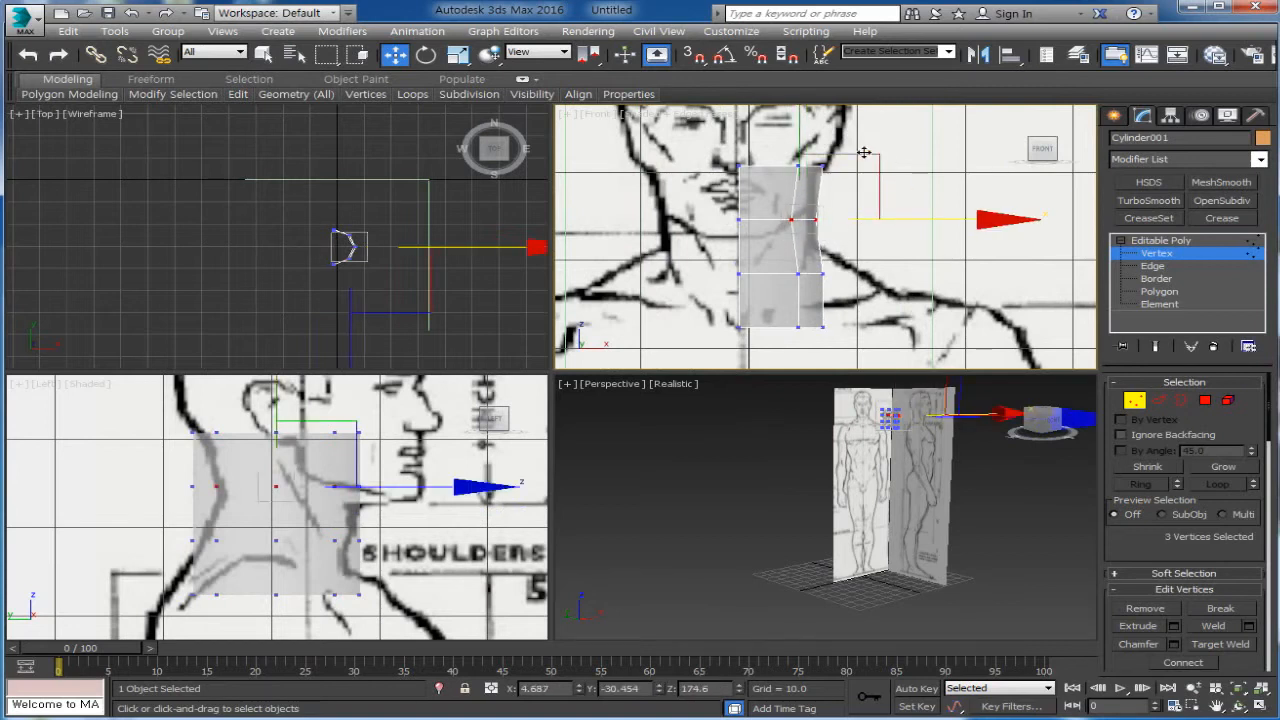
{"action": "left_click_drag", "start_coordinate": [859, 158], "coordinate": [860, 153]}
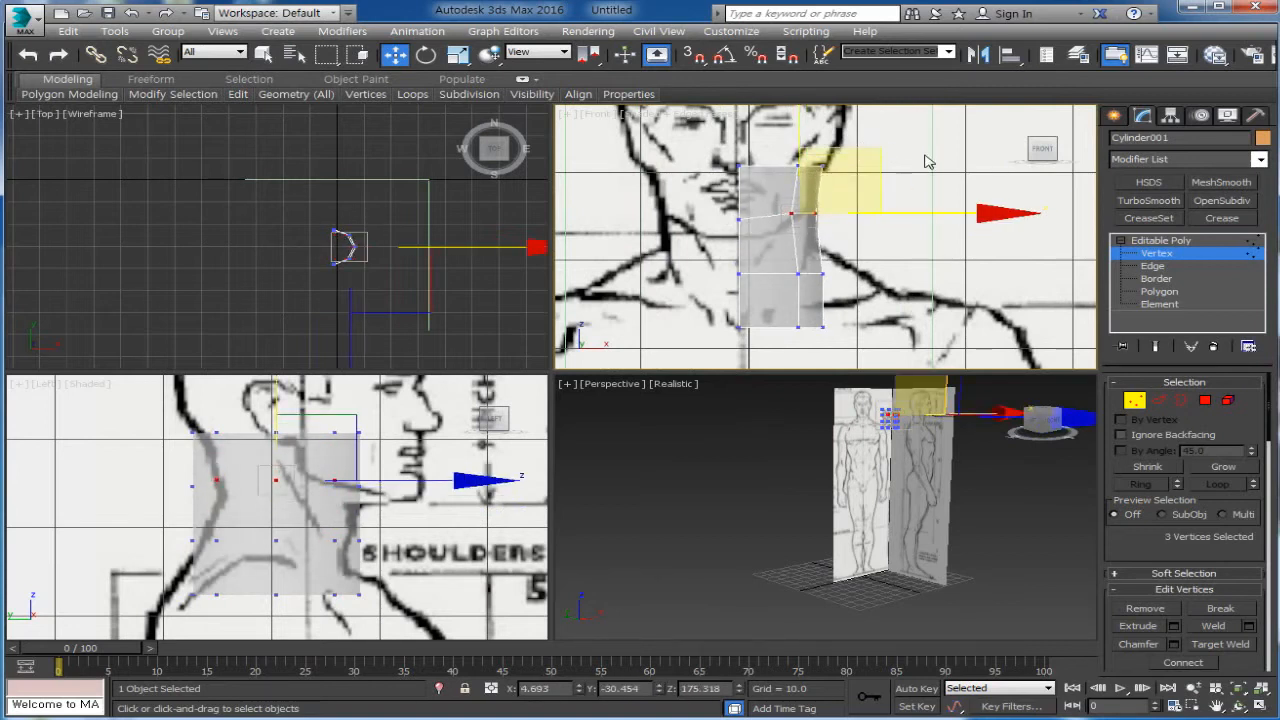
{"action": "left_click", "coordinate": [925, 157]}
Raise the third vertex row to about Z 170.5 and move the bottom row slightly up in the Front viewport
{"action": "left_click_drag", "start_coordinate": [852, 246], "coordinate": [776, 290]}
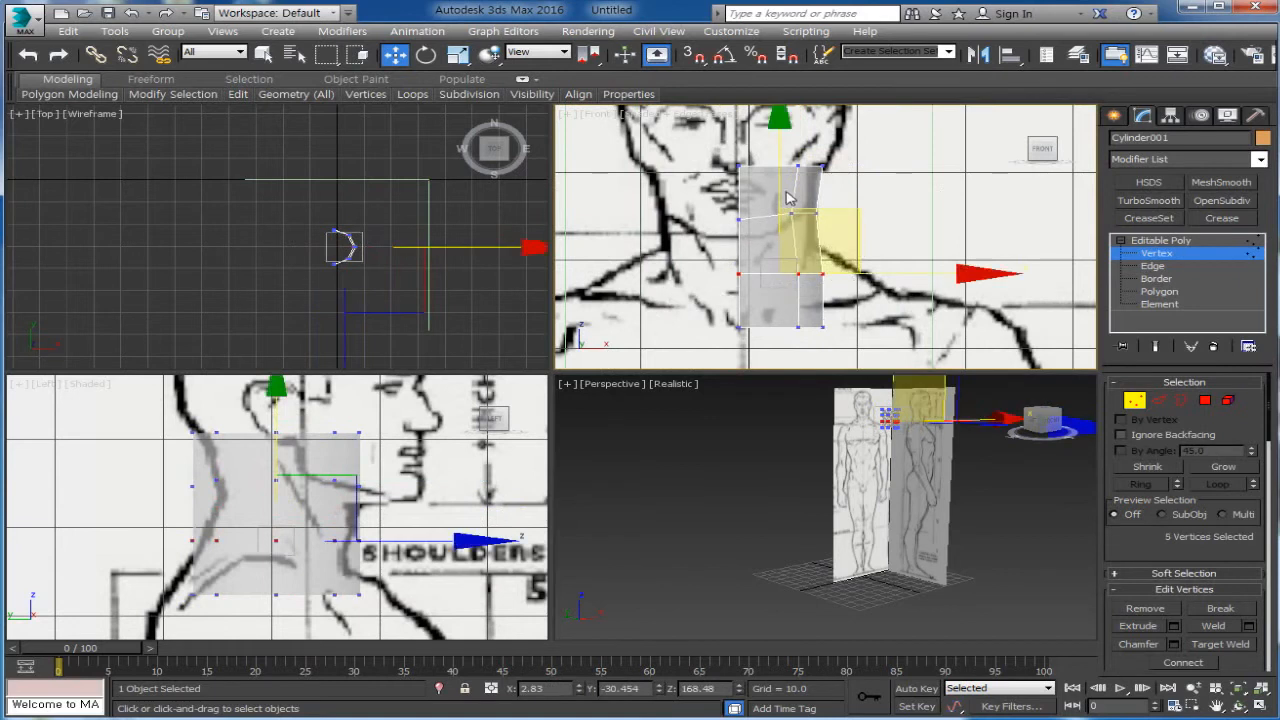
{"action": "left_click_drag", "start_coordinate": [777, 166], "coordinate": [775, 139]}
{"action": "left_click_drag", "start_coordinate": [677, 307], "coordinate": [855, 360]}
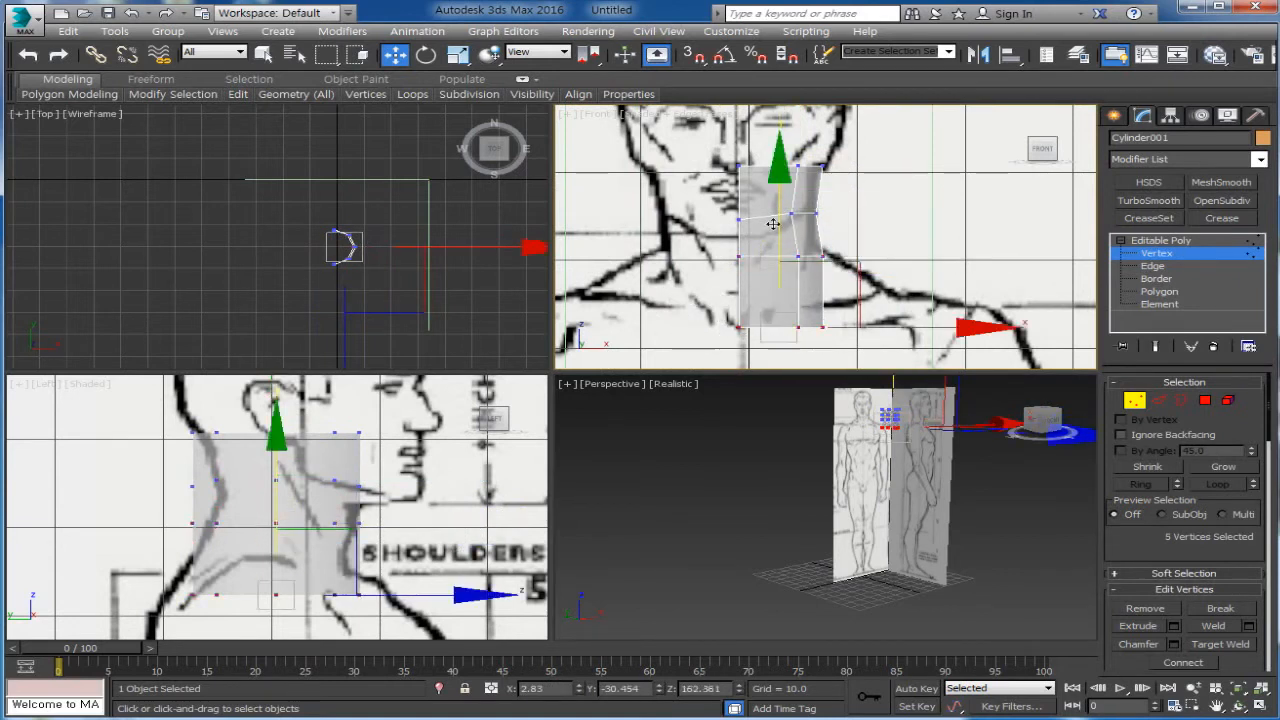
{"action": "left_click_drag", "start_coordinate": [772, 221], "coordinate": [774, 212]}
Move the outer vertices of the bottom row up and outward onto the neck-to-shoulder line in the Front viewport
{"action": "left_click_drag", "start_coordinate": [897, 232], "coordinate": [786, 275]}
{"action": "left_click_drag", "start_coordinate": [889, 260], "coordinate": [888, 321]}
{"action": "left_click_drag", "start_coordinate": [886, 273], "coordinate": [907, 233]}
{"action": "left_click", "coordinate": [794, 316]}
Shift the third row's outer vertices slightly outward and raise the bottom row's two centre-line vertices to about Z 167.9
{"action": "left_click_drag", "start_coordinate": [772, 234], "coordinate": [852, 280]}
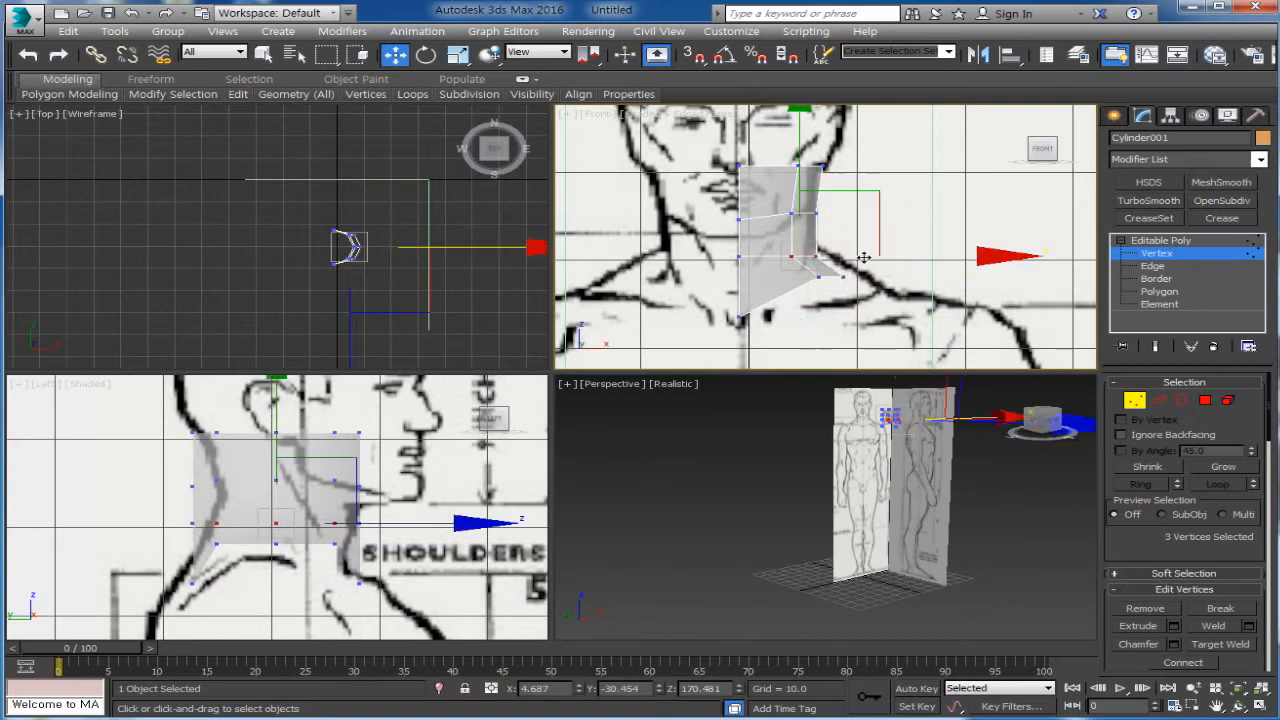
{"action": "left_click", "coordinate": [911, 355]}
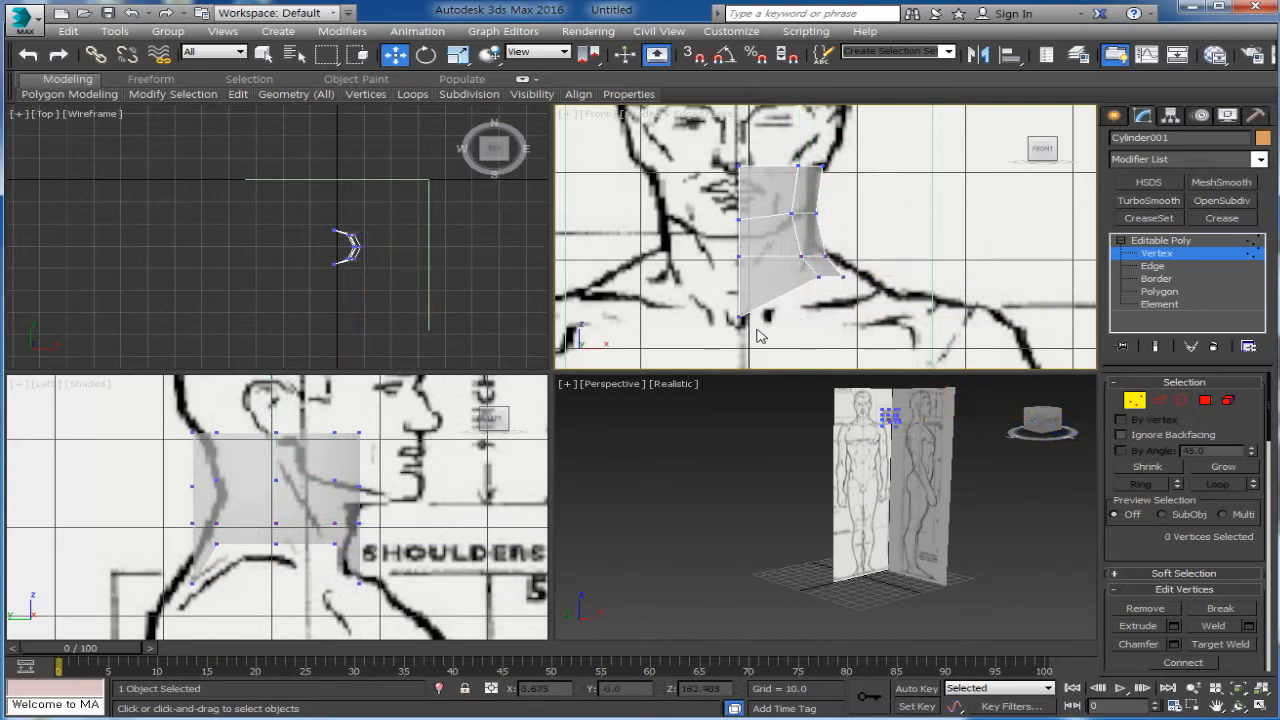
{"action": "left_click_drag", "start_coordinate": [729, 280], "coordinate": [815, 285]}
Turn on Edged Faces shading in the Left viewport
{"action": "middle_click_drag", "start_coordinate": [212, 537], "coordinate": [226, 533]}
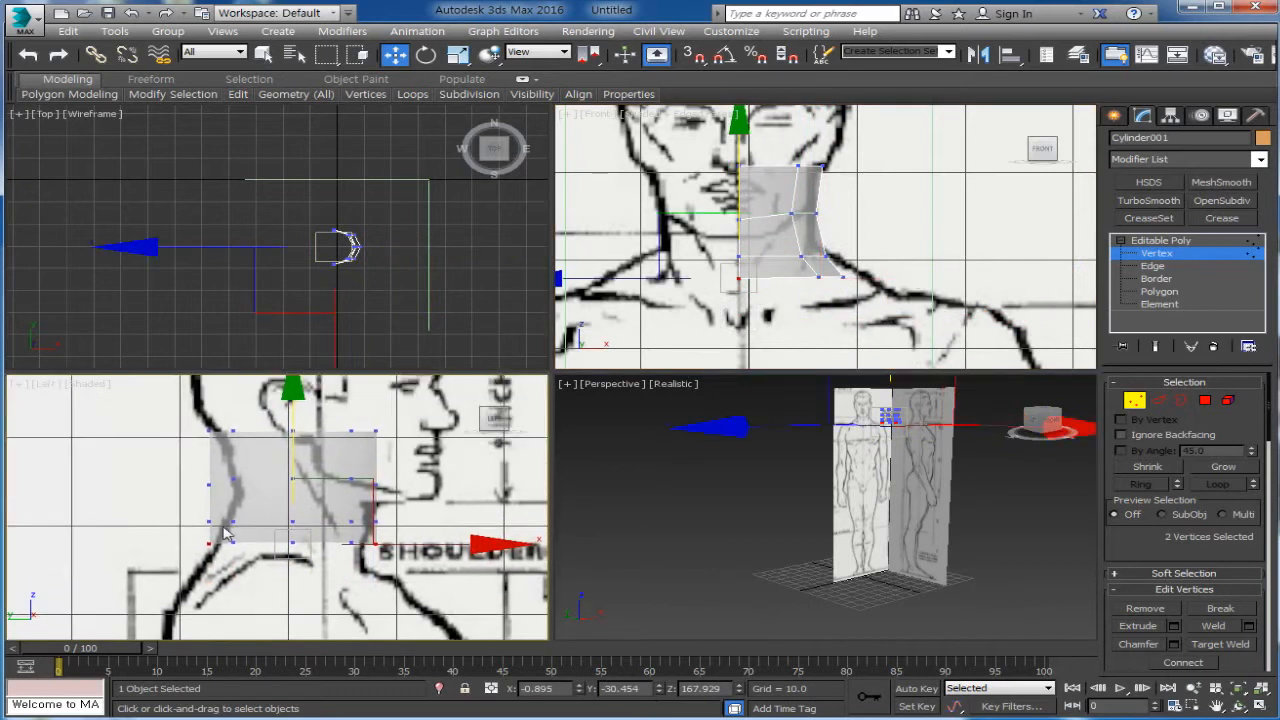
{"action": "left_click", "coordinate": [96, 385]}
{"action": "left_click", "coordinate": [157, 454]}
{"action": "scroll", "coordinate": [243, 491], "scroll_direction": "up", "scroll_amount": 5}
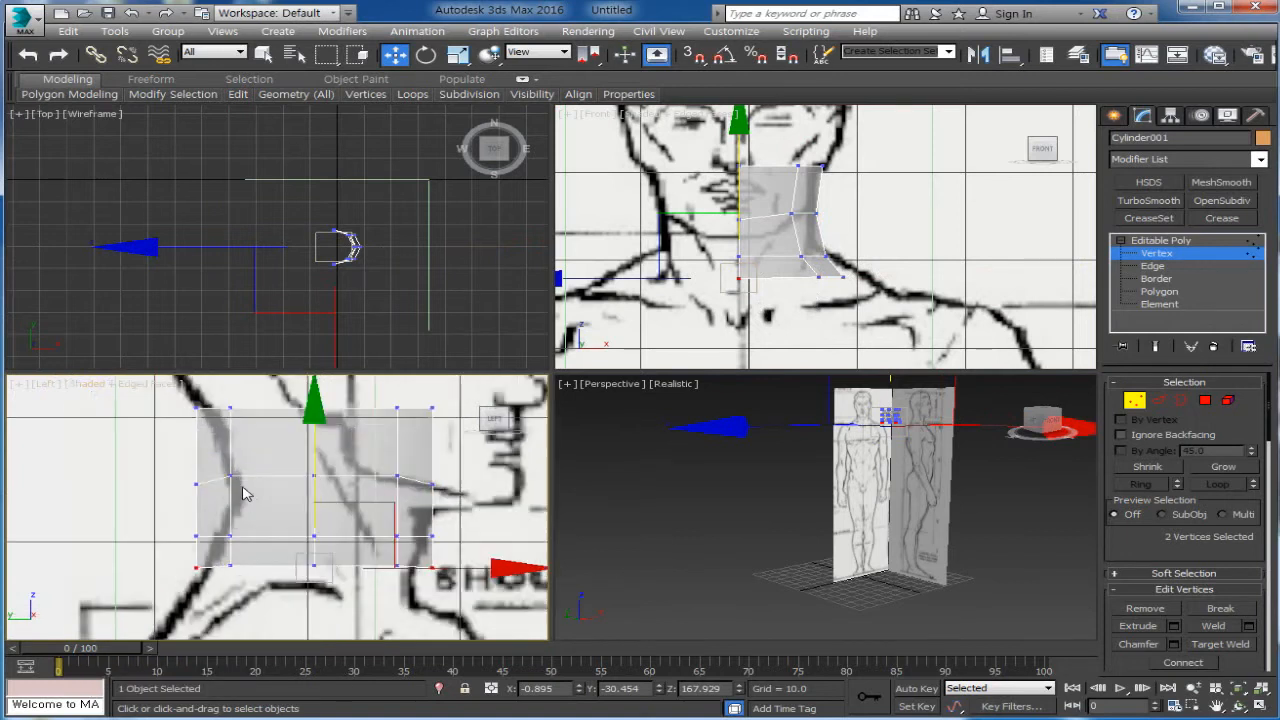
Reposition the back vertices of the lower three rows in the Left viewport to follow the nape outline
{"action": "left_click_drag", "start_coordinate": [148, 446], "coordinate": [232, 604]}
{"action": "left_click_drag", "start_coordinate": [312, 537], "coordinate": [342, 541]}
{"action": "left_click_drag", "start_coordinate": [147, 433], "coordinate": [295, 441]}
{"action": "scroll", "coordinate": [244, 440], "scroll_direction": "down", "scroll_amount": 2}
{"action": "left_click_drag", "start_coordinate": [188, 541], "coordinate": [289, 589]}
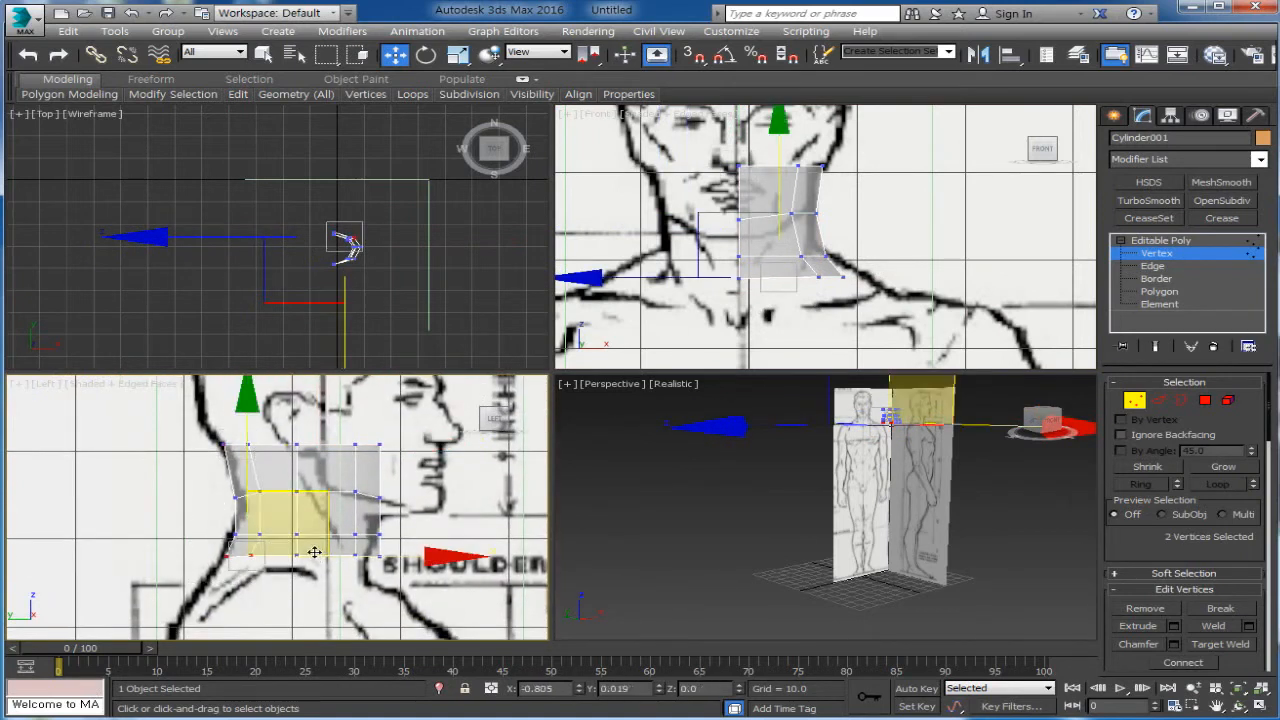
{"action": "left_click_drag", "start_coordinate": [158, 497], "coordinate": [329, 498]}
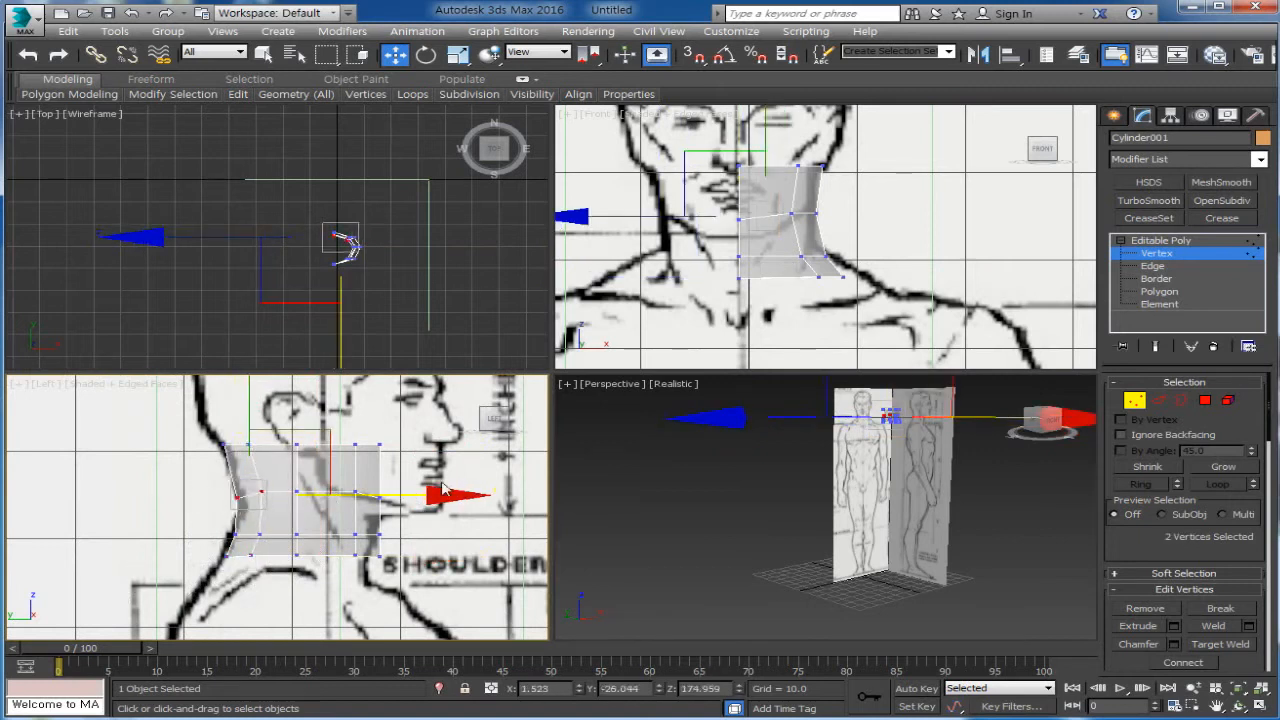
Move the bottom row's two front vertices down and slightly back to the base of the throat in the Left viewport
{"action": "left_click", "coordinate": [436, 566]}
{"action": "left_click_drag", "start_coordinate": [419, 549], "coordinate": [367, 579]}
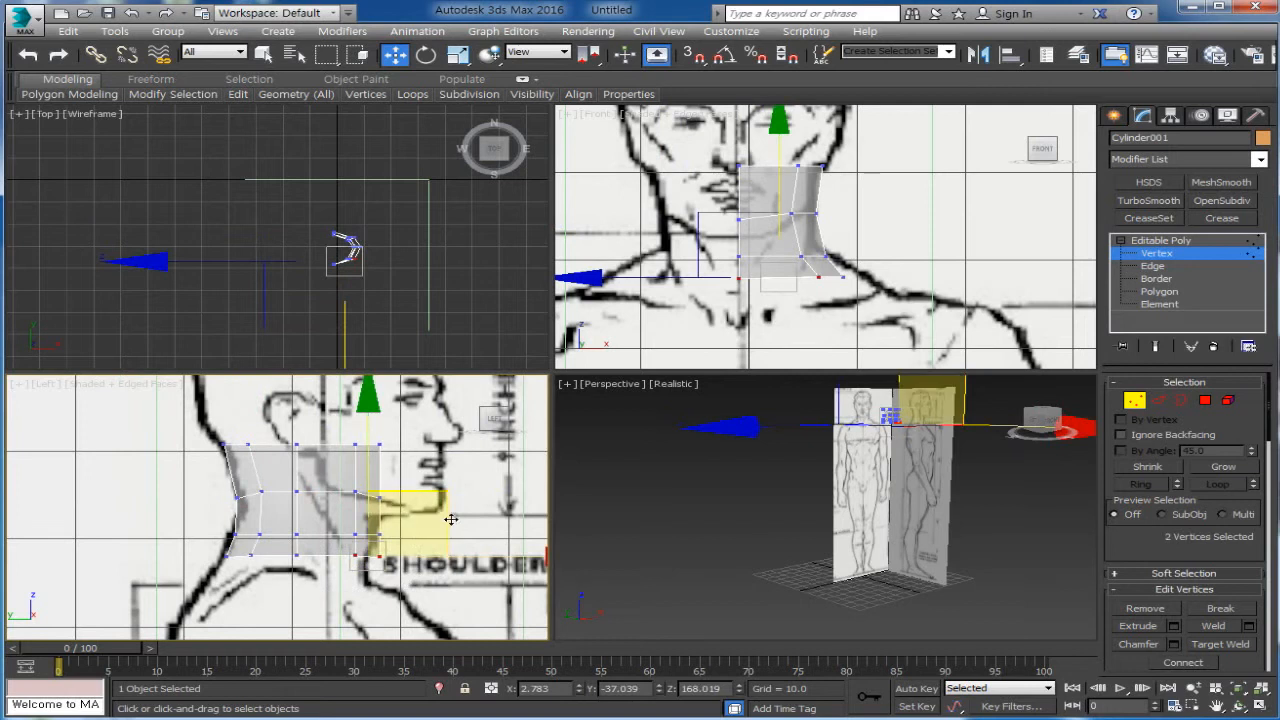
{"action": "left_click_drag", "start_coordinate": [430, 522], "coordinate": [420, 545]}
Lower the bottom row's middle side vertex slightly and pull the second row's front vertices back toward the throat outline
{"action": "left_click", "coordinate": [295, 560]}
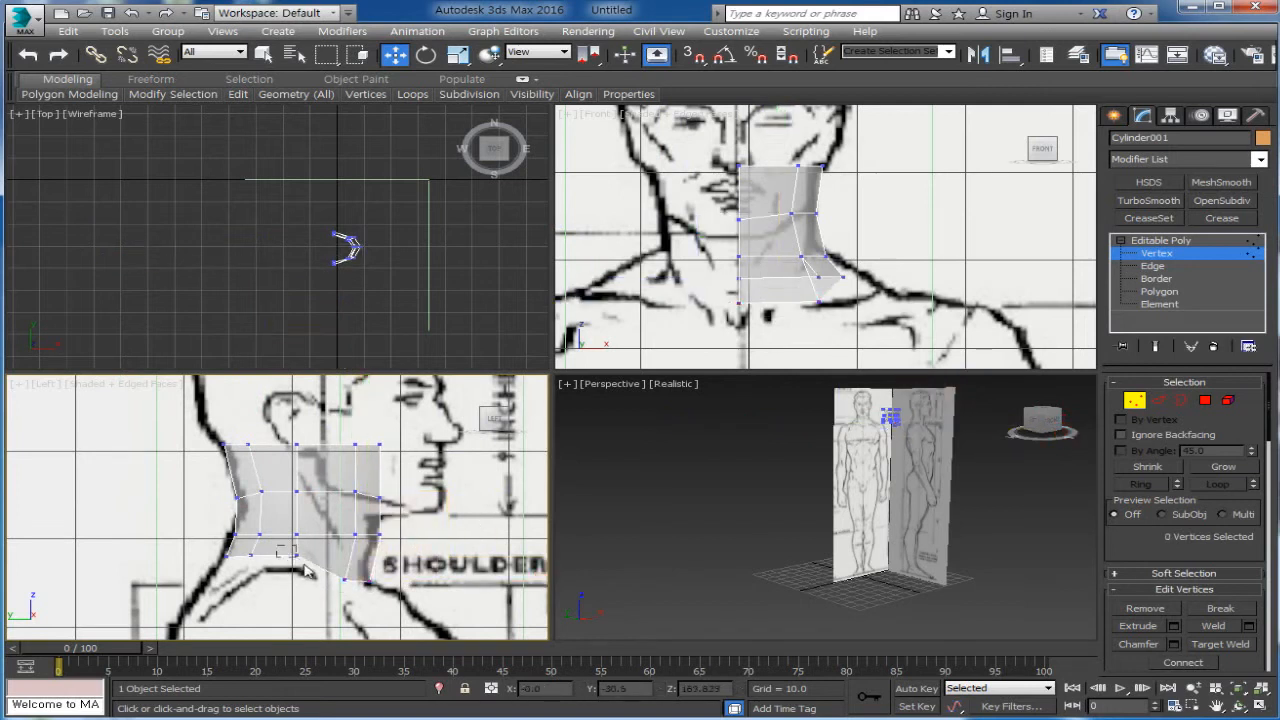
{"action": "left_click", "coordinate": [296, 557]}
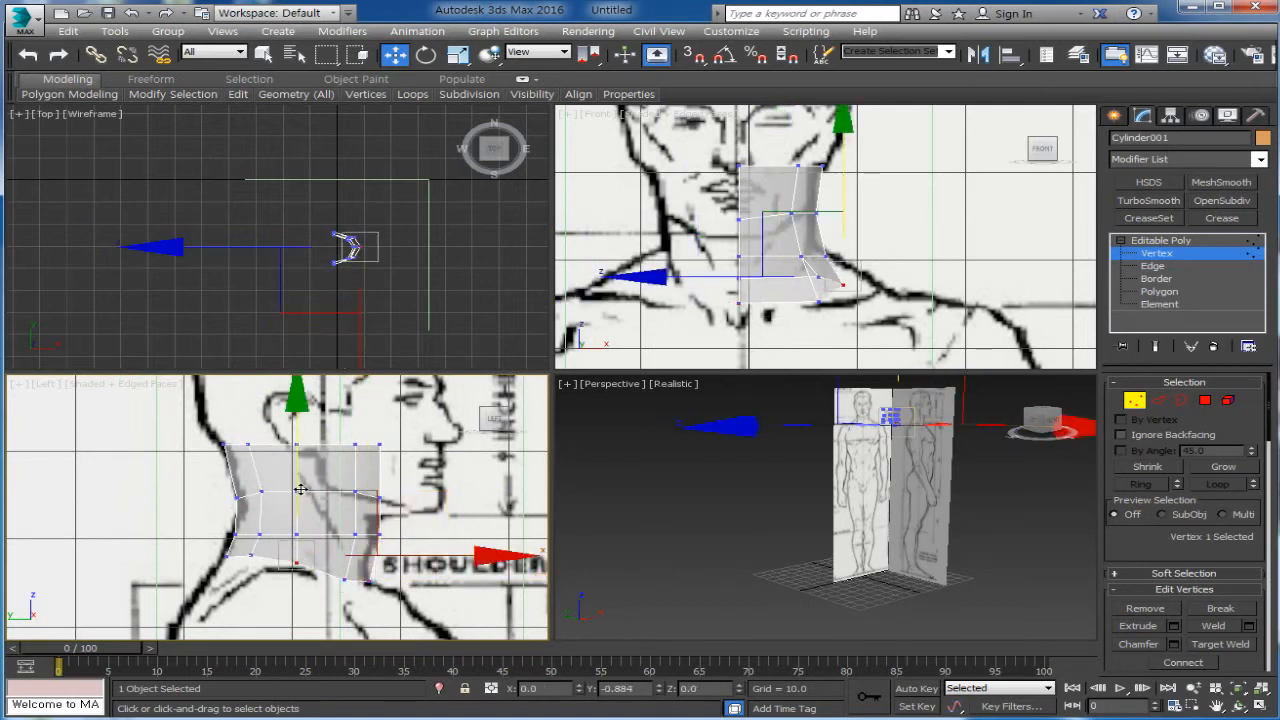
{"action": "left_click_drag", "start_coordinate": [392, 485], "coordinate": [355, 537]}
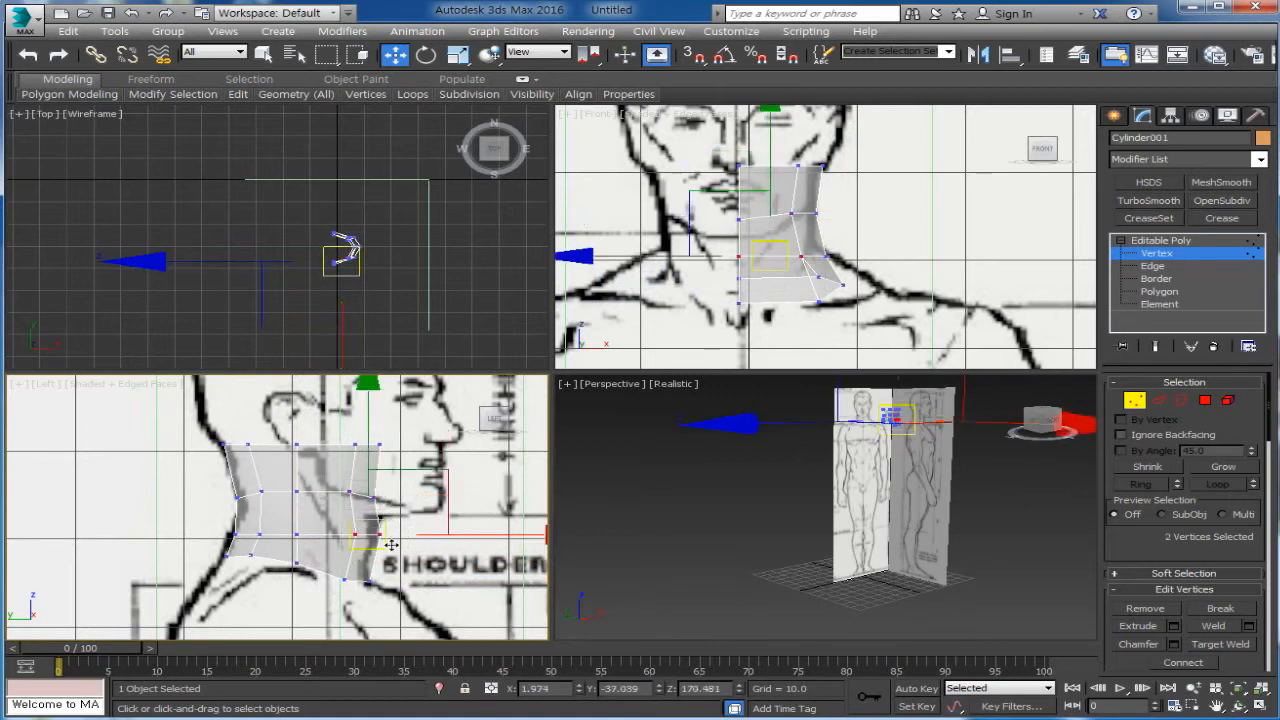
{"action": "scroll", "coordinate": [325, 543], "scroll_direction": "up", "scroll_amount": 3}
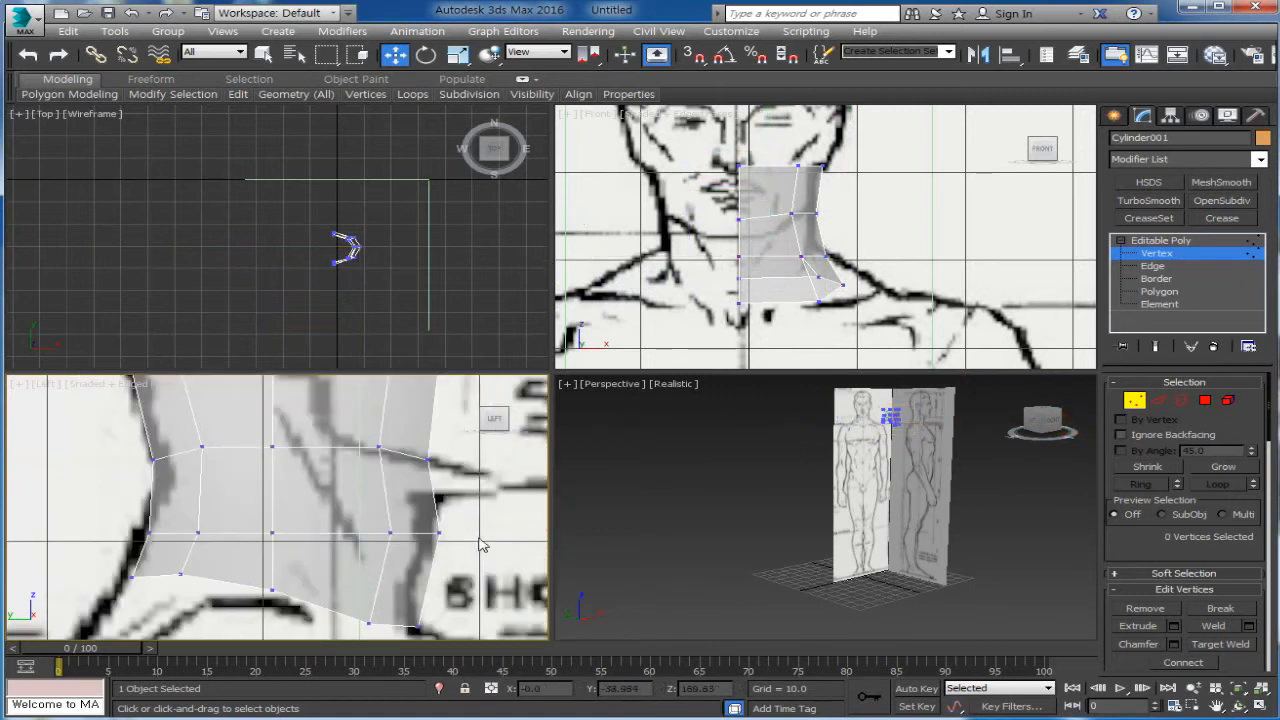
Pull the second row's front vertices back to the throat outline and lower the neck's top row in the Left viewport
{"action": "left_click_drag", "start_coordinate": [512, 534], "coordinate": [505, 535]}
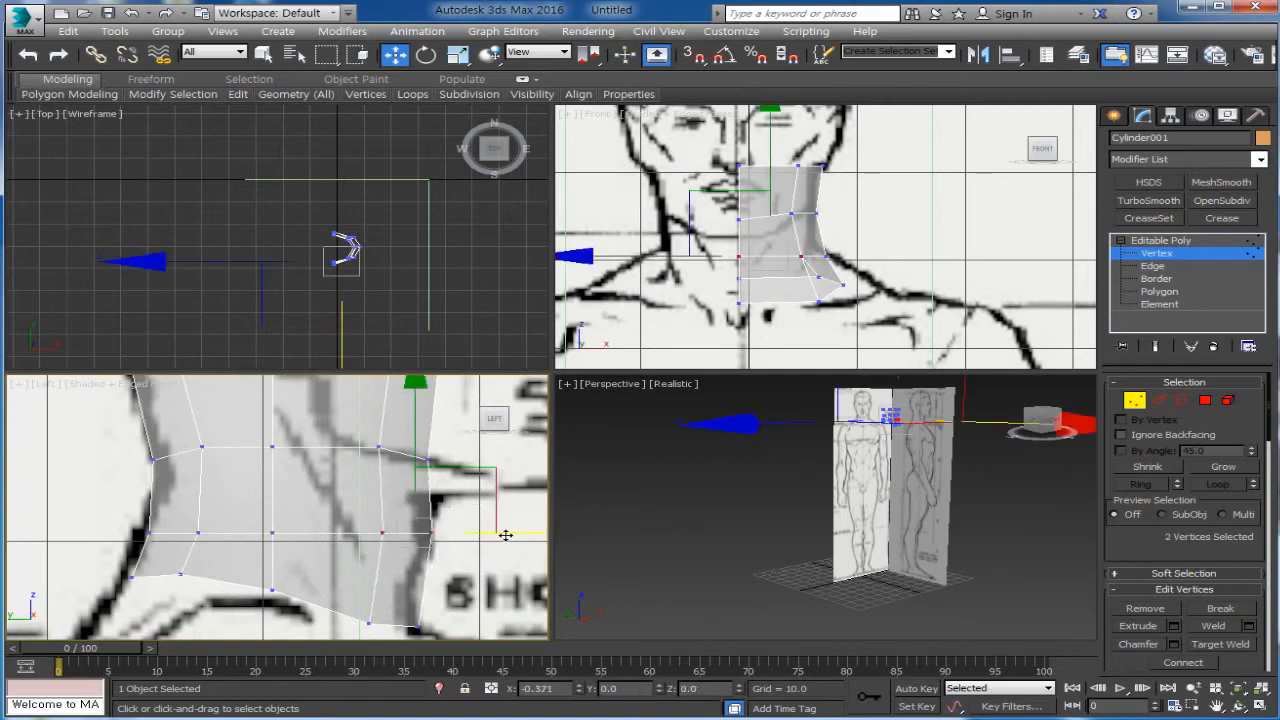
{"action": "scroll", "coordinate": [356, 614], "scroll_direction": "down", "scroll_amount": 2}
{"action": "left_click_drag", "start_coordinate": [188, 420], "coordinate": [481, 537]}
{"action": "left_click_drag", "start_coordinate": [311, 389], "coordinate": [313, 419]}
{"action": "left_click_drag", "start_coordinate": [130, 402], "coordinate": [400, 488]}
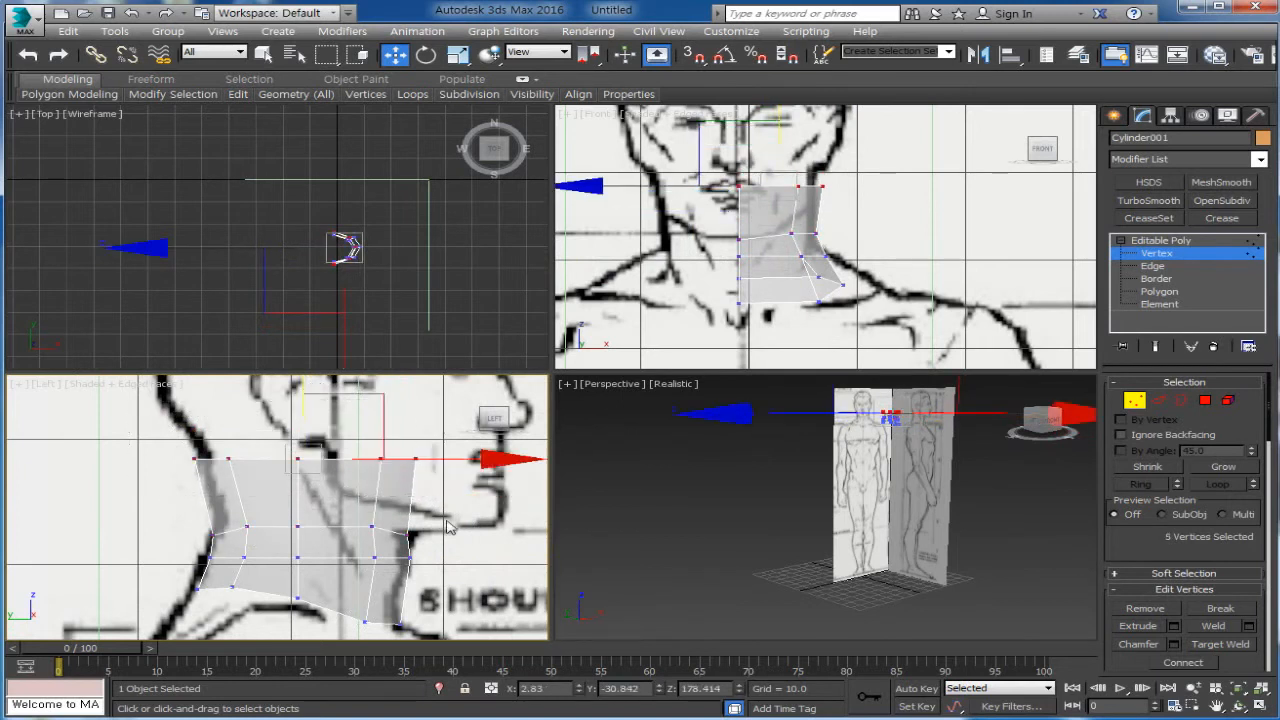
Rotate the neck's top row of vertices to slope down toward the chin, and lower it slightly in the Left viewport
{"action": "left_click", "coordinate": [426, 55]}
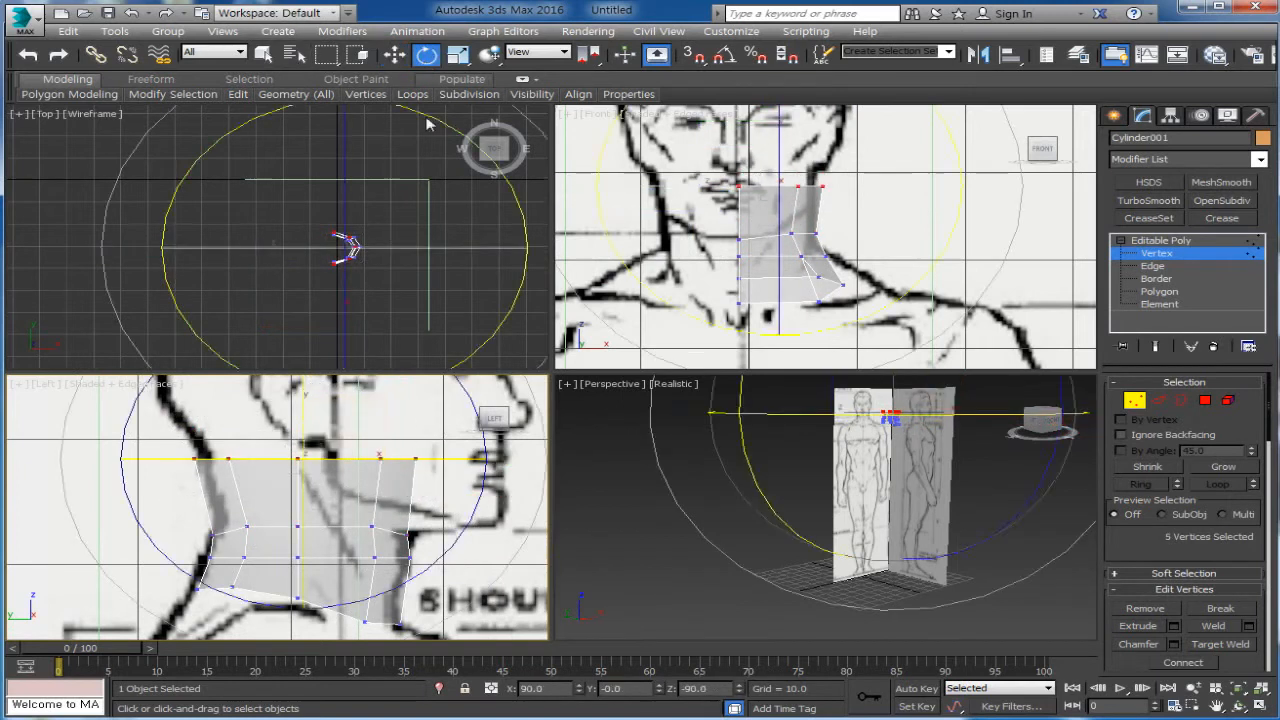
{"action": "left_click_drag", "start_coordinate": [479, 505], "coordinate": [492, 540]}
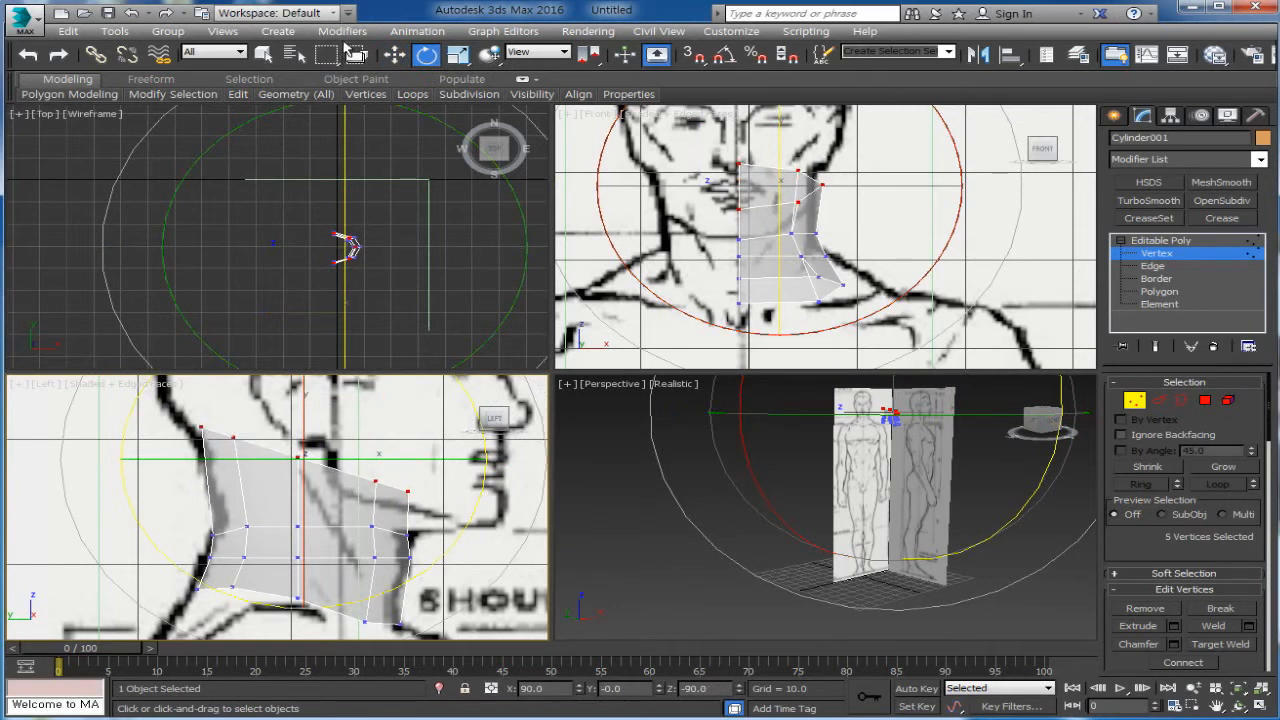
{"action": "left_click", "coordinate": [395, 55]}
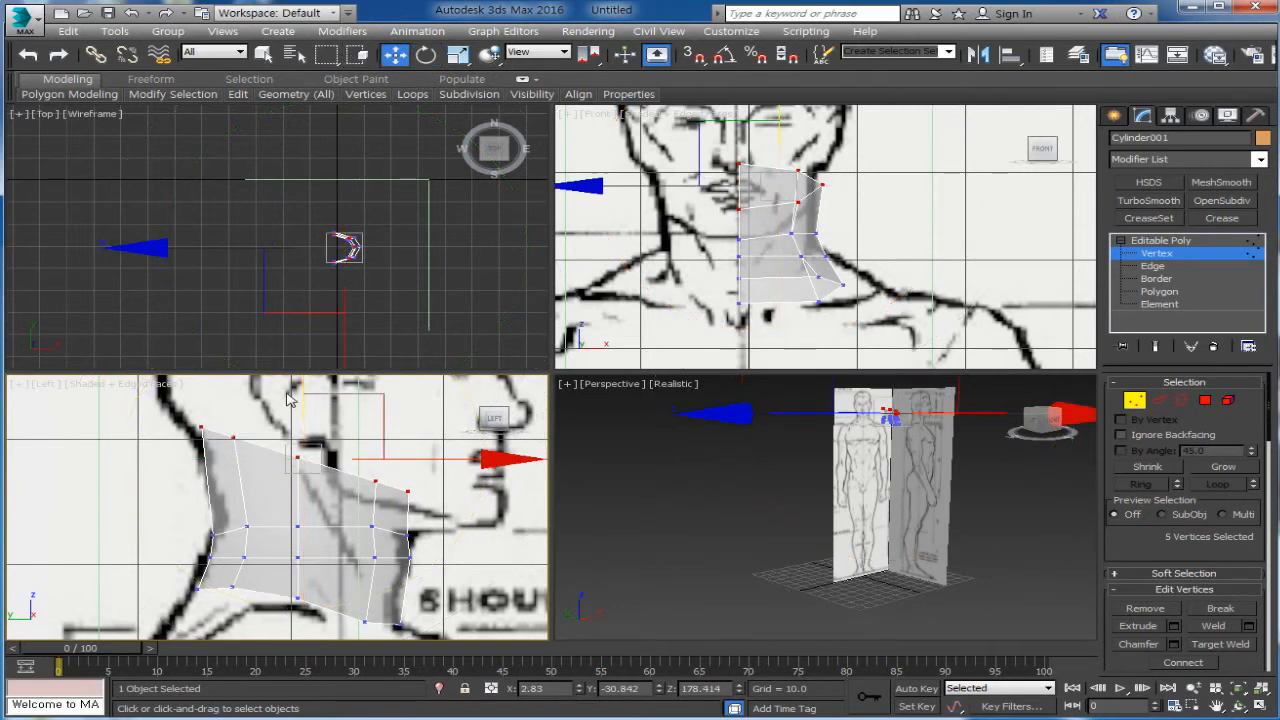
{"action": "scroll", "coordinate": [292, 410], "scroll_direction": "down", "scroll_amount": 3}
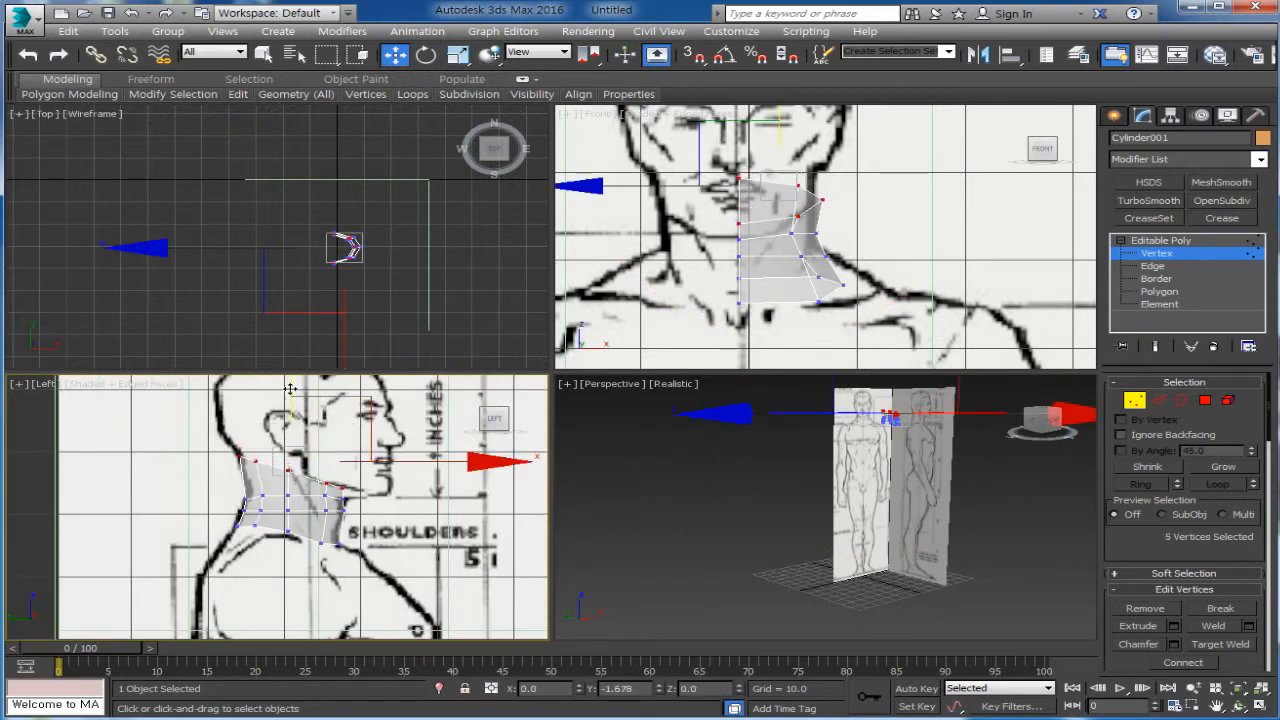
Raise the top row's two front vertices to the jawline and lower the third row's foremost vertex slightly in the Left viewport
{"action": "left_click", "coordinate": [388, 538]}
{"action": "scroll", "coordinate": [380, 500], "scroll_direction": "up", "scroll_amount": 3}
{"action": "middle_click_drag", "start_coordinate": [371, 450], "coordinate": [392, 490]}
{"action": "left_click_drag", "start_coordinate": [270, 460], "coordinate": [330, 489]}
{"action": "mouse_move", "coordinate": [380, 427]}
{"action": "left_mouse_down"}
{"action": "mouse_move", "coordinate": [403, 437]}
{"action": "mouse_move", "coordinate": [388, 437]}
{"action": "left_mouse_up"}
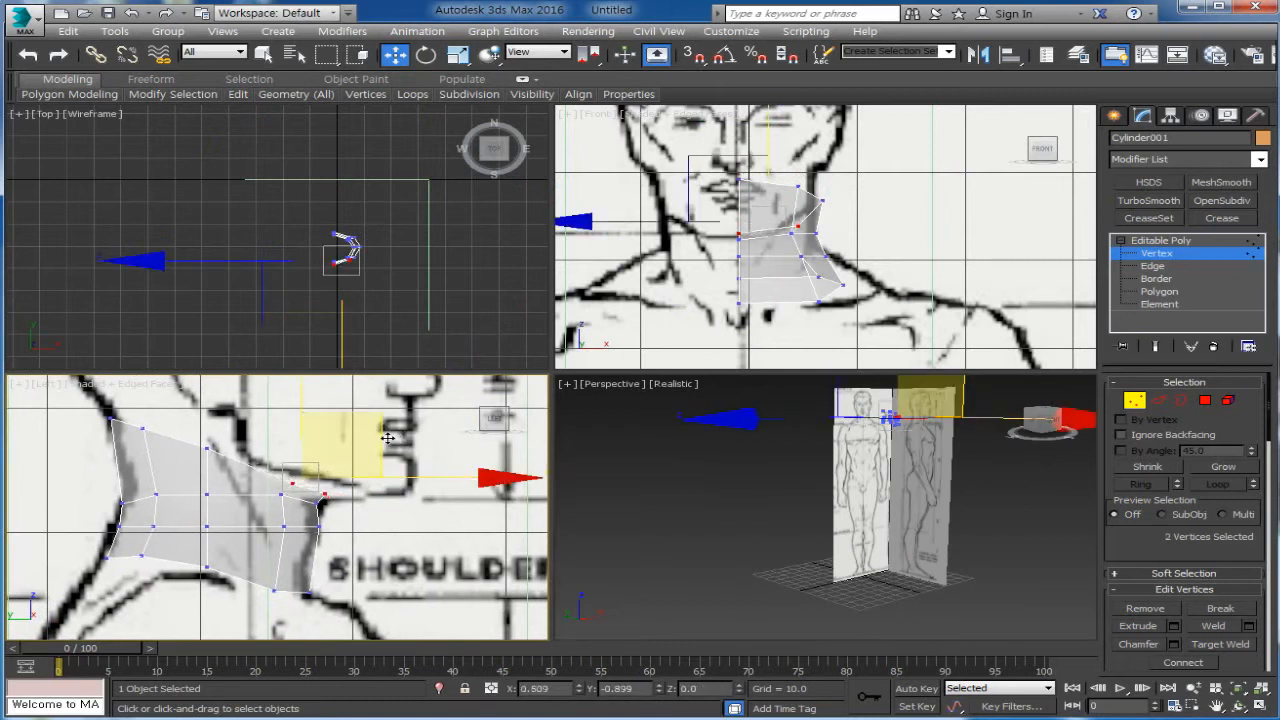
{"action": "left_click", "coordinate": [347, 511]}
{"action": "left_click_drag", "start_coordinate": [289, 491], "coordinate": [320, 513]}
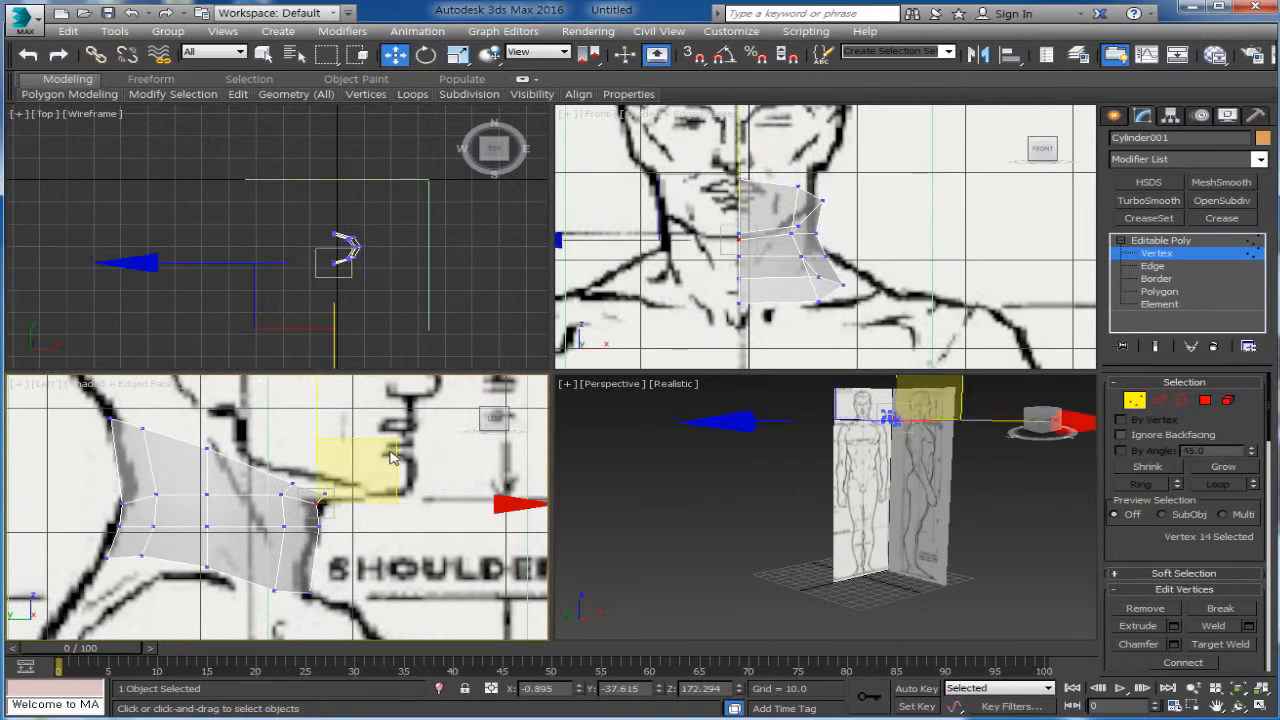
{"action": "middle_click_drag", "start_coordinate": [392, 540], "coordinate": [416, 510]}
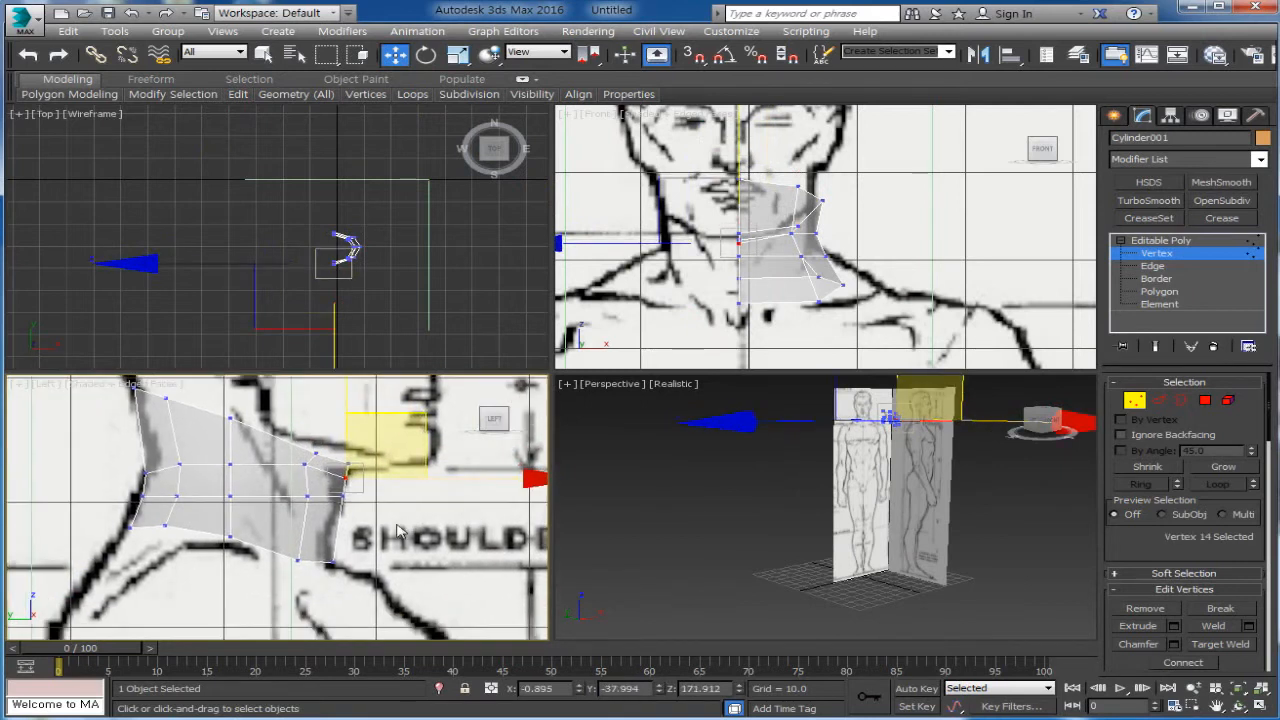
Lower the second row's two front vertices and shift the foremost one further down and back along the throat outline
{"action": "left_click", "coordinate": [340, 508]}
{"action": "left_click_drag", "start_coordinate": [347, 503], "coordinate": [283, 518]}
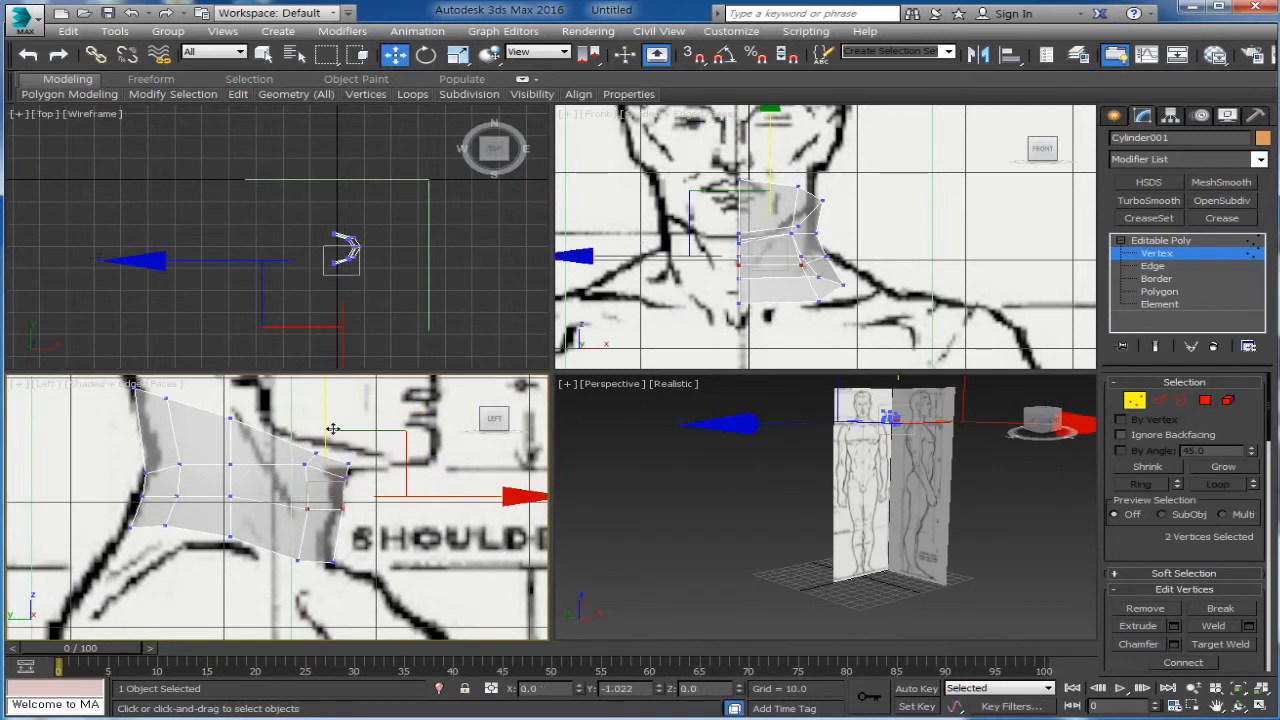
{"action": "left_click", "coordinate": [368, 512]}
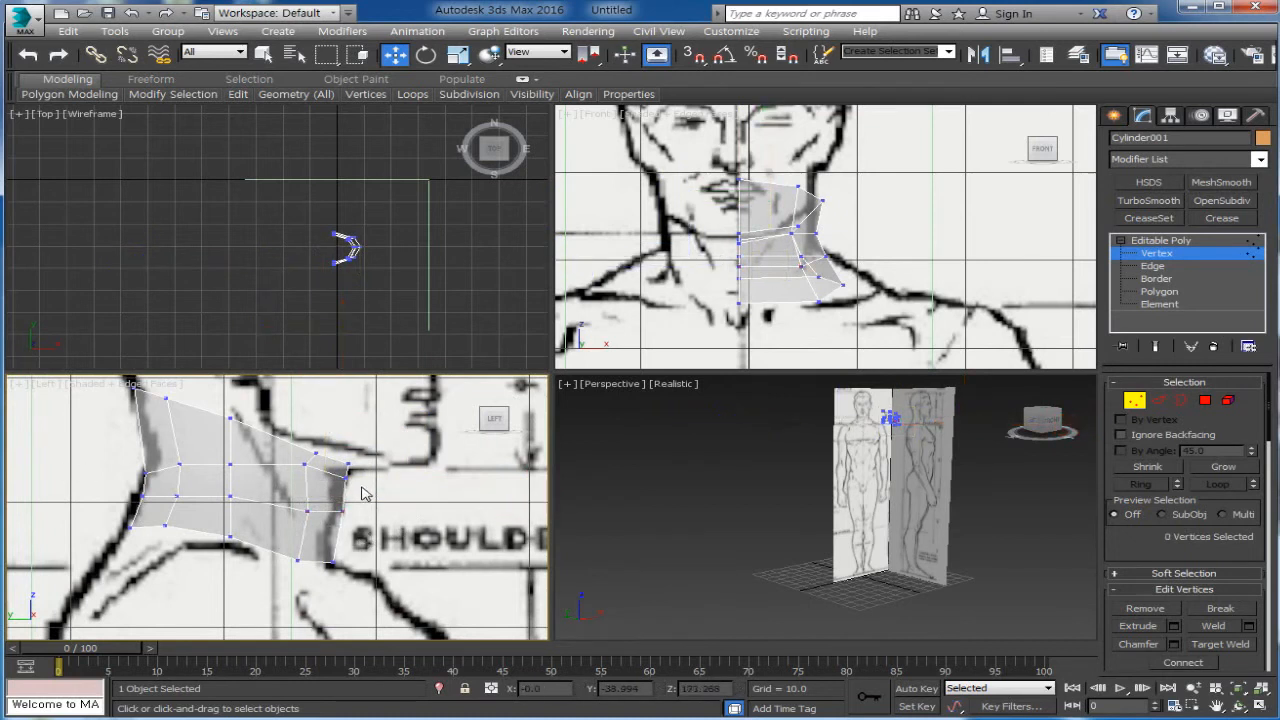
{"action": "left_click", "coordinate": [343, 511]}
{"action": "left_click_drag", "start_coordinate": [419, 472], "coordinate": [411, 480]}
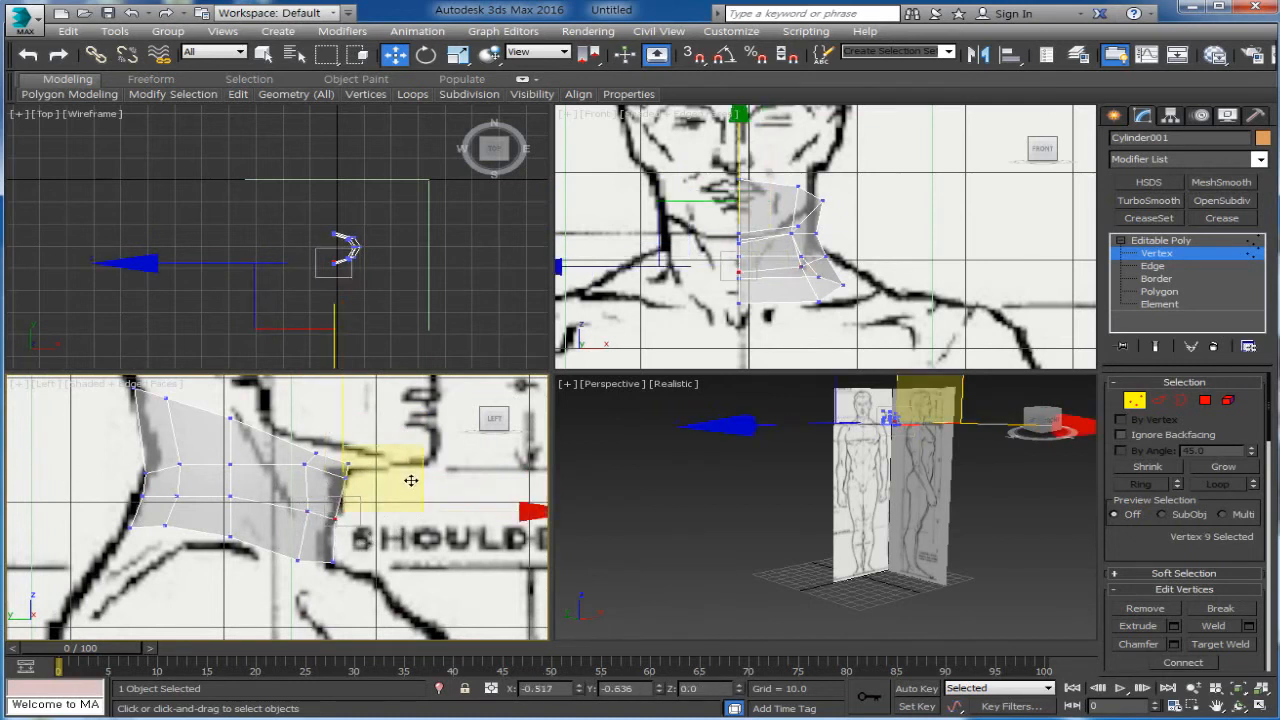
Raise the third row's centre-line vertices slightly in the Front viewport
{"action": "scroll", "coordinate": [822, 210], "scroll_direction": "up", "scroll_amount": 2}
{"action": "left_click", "coordinate": [668, 260]}
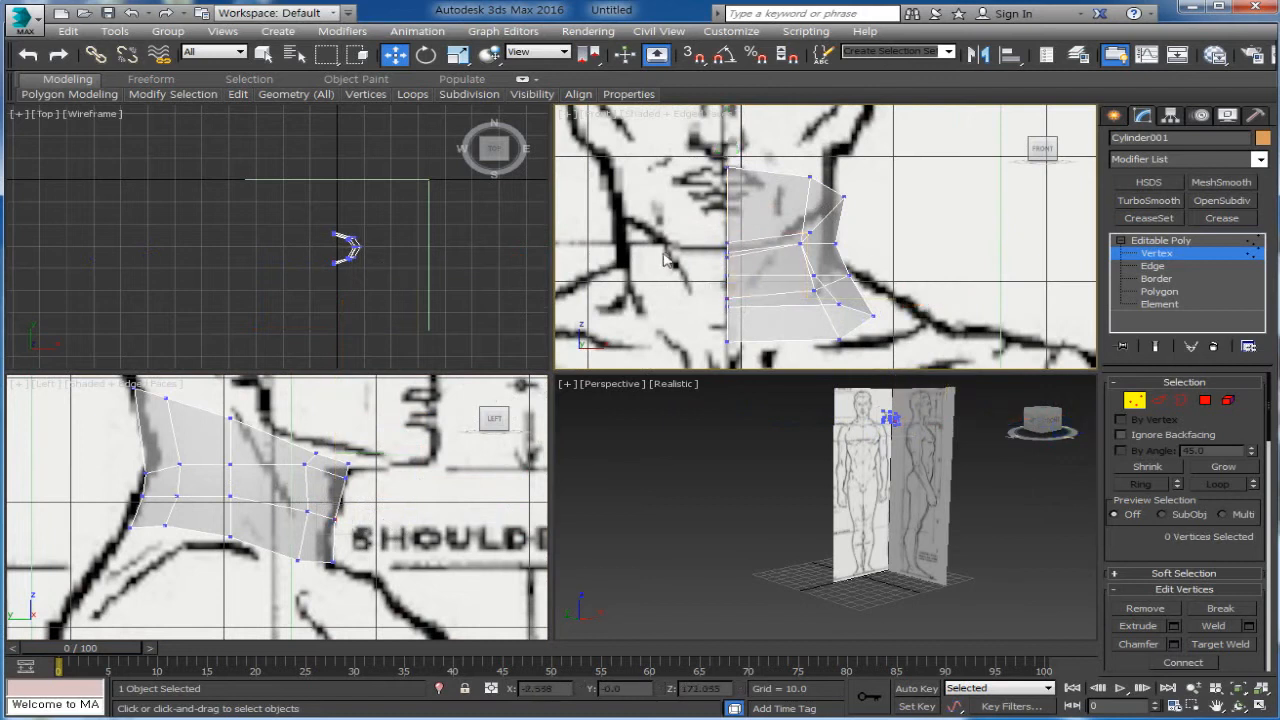
{"action": "left_click_drag", "start_coordinate": [682, 235], "coordinate": [742, 269]}
{"action": "left_click_drag", "start_coordinate": [725, 199], "coordinate": [718, 188]}
{"action": "left_click", "coordinate": [802, 290]}
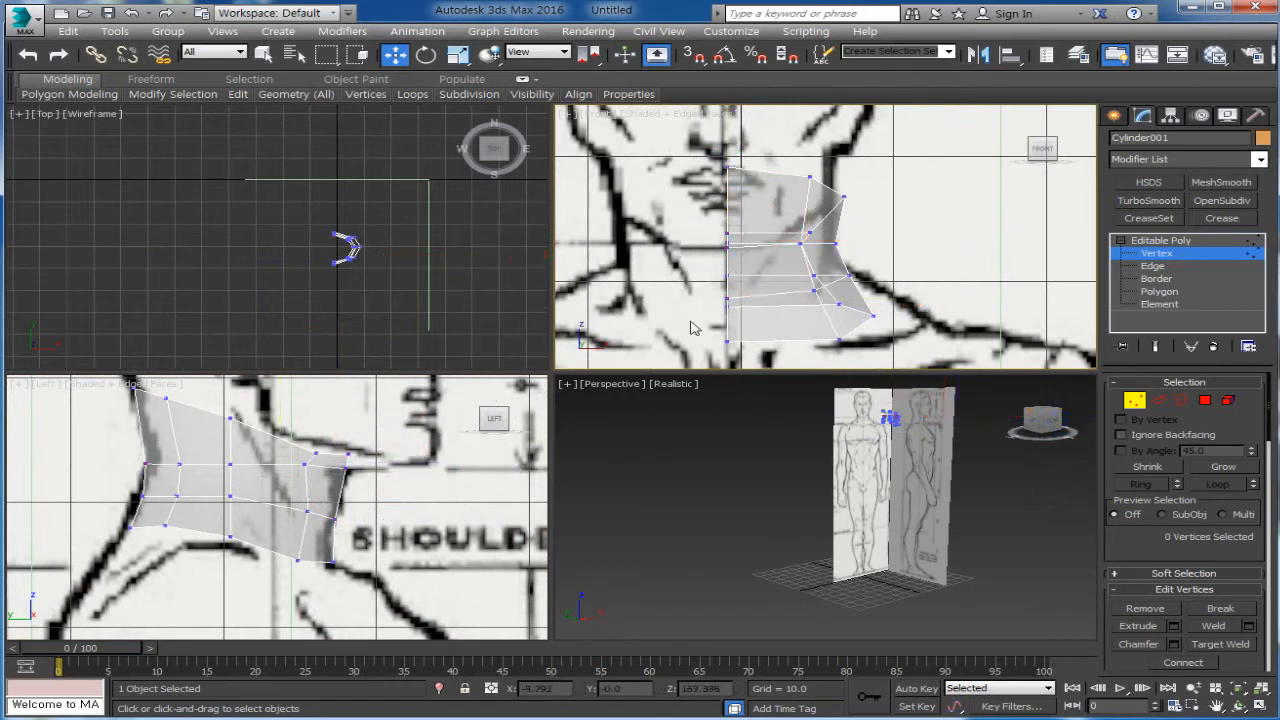
{"action": "scroll", "coordinate": [900, 485], "scroll_direction": "up", "scroll_amount": 6}
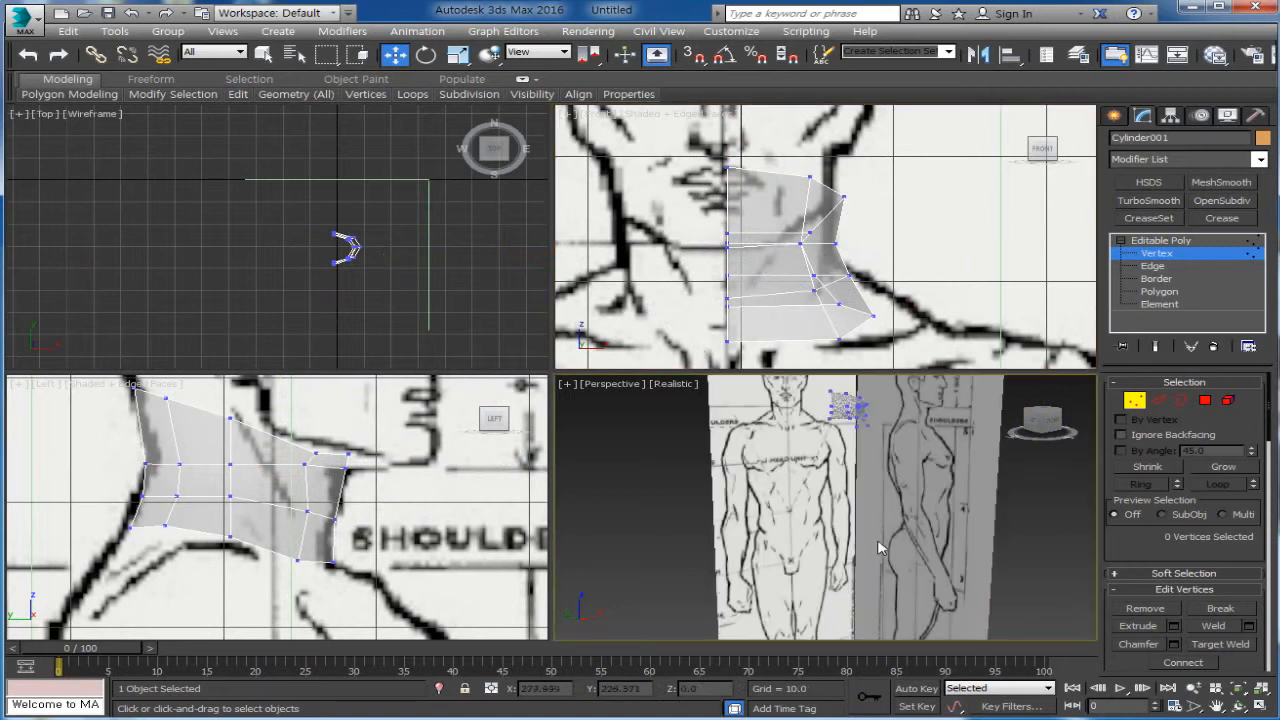
{"action": "scroll", "coordinate": [820, 562], "scroll_direction": "up", "scroll_amount": 2}
{"action": "middle_click_drag", "start_coordinate": [873, 533], "coordinate": [896, 563], "text": "alt"}
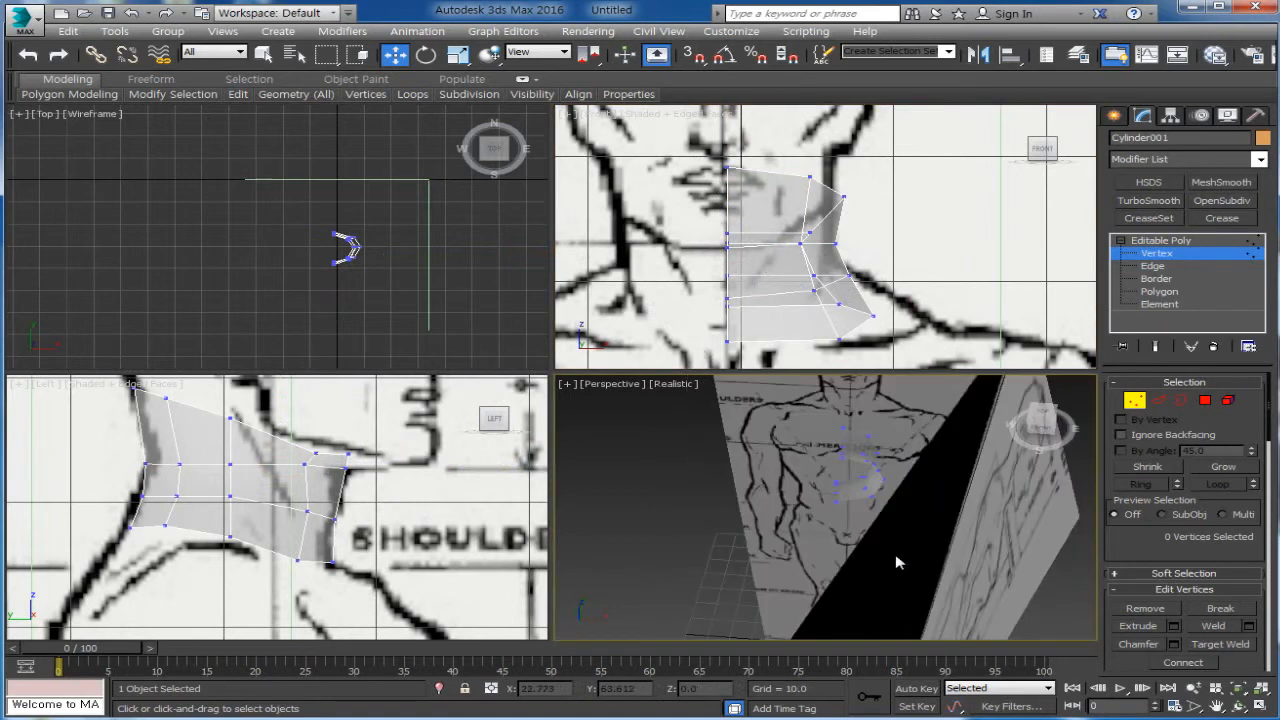
{"action": "left_click", "coordinate": [1181, 400]}
{"action": "middle_click_drag", "start_coordinate": [856, 455], "coordinate": [853, 490], "text": "alt"}
{"action": "scroll", "coordinate": [881, 519], "scroll_direction": "up", "scroll_amount": 4}
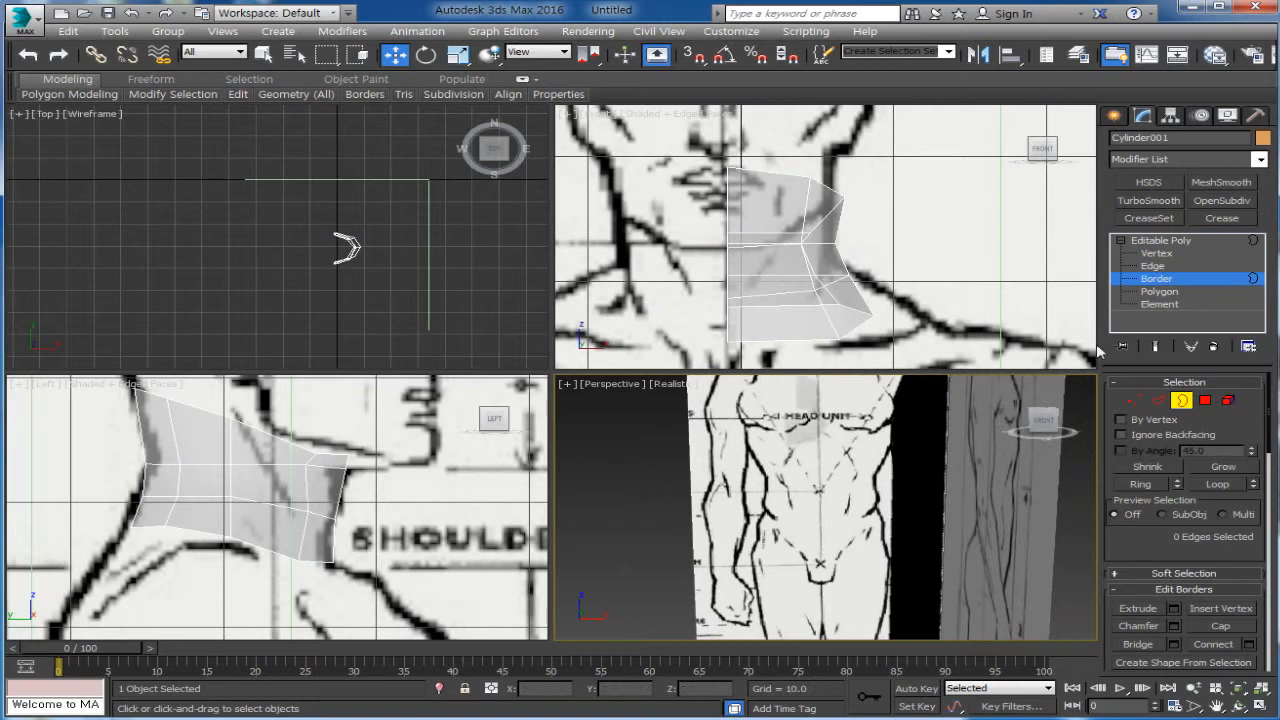
Leave sub-object editing and mirror the neck half across the X axis as an instance
{"action": "left_click", "coordinate": [1182, 401]}
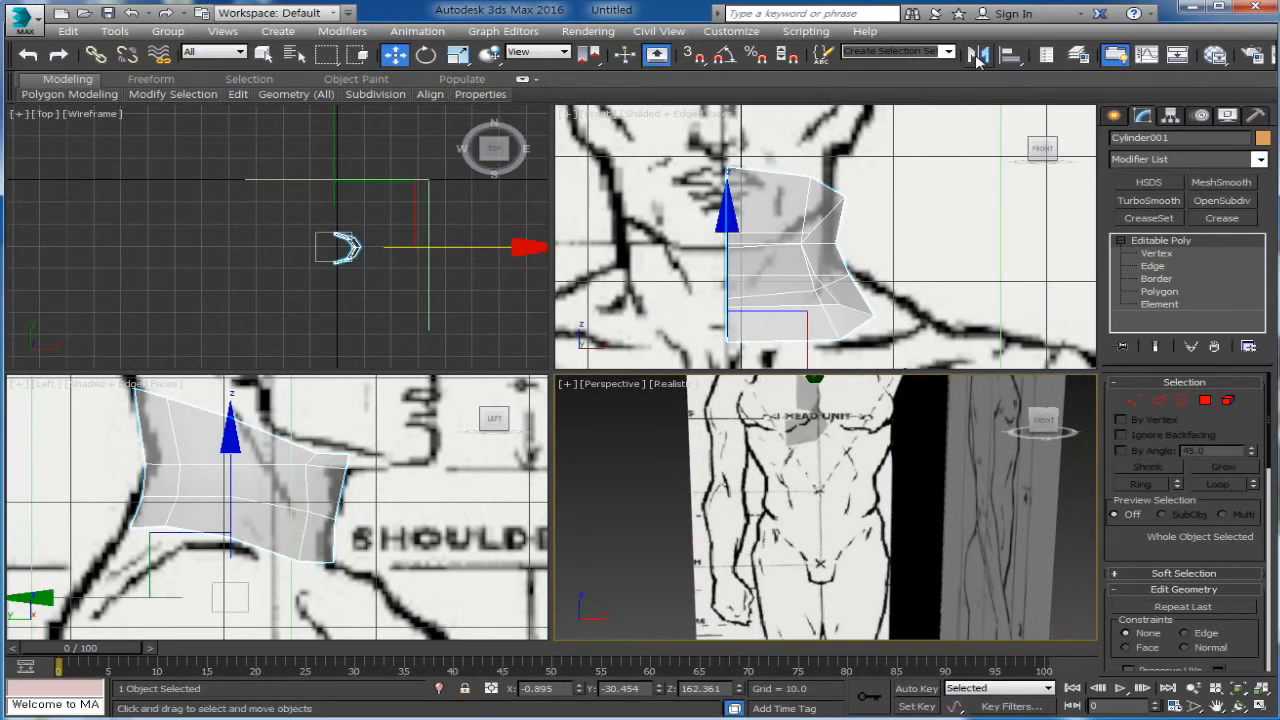
{"action": "left_click", "coordinate": [978, 56]}
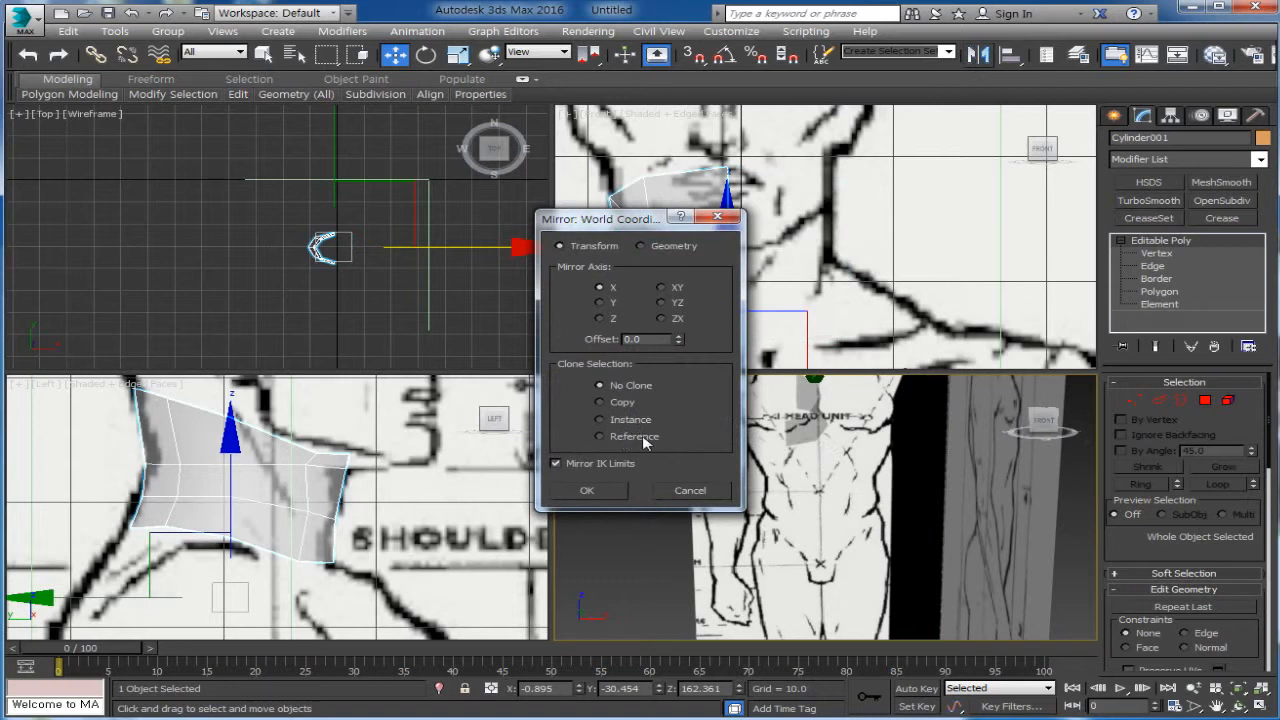
{"action": "left_click", "coordinate": [633, 425]}
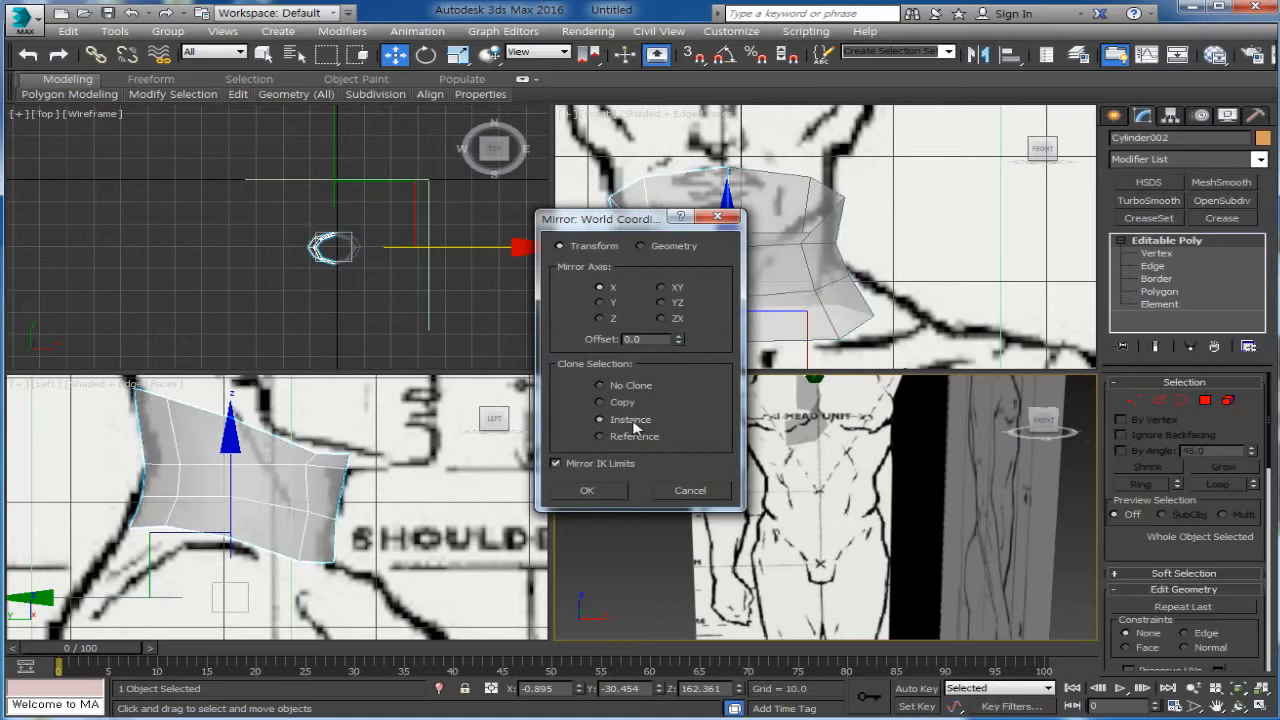
{"action": "left_click", "coordinate": [587, 490]}
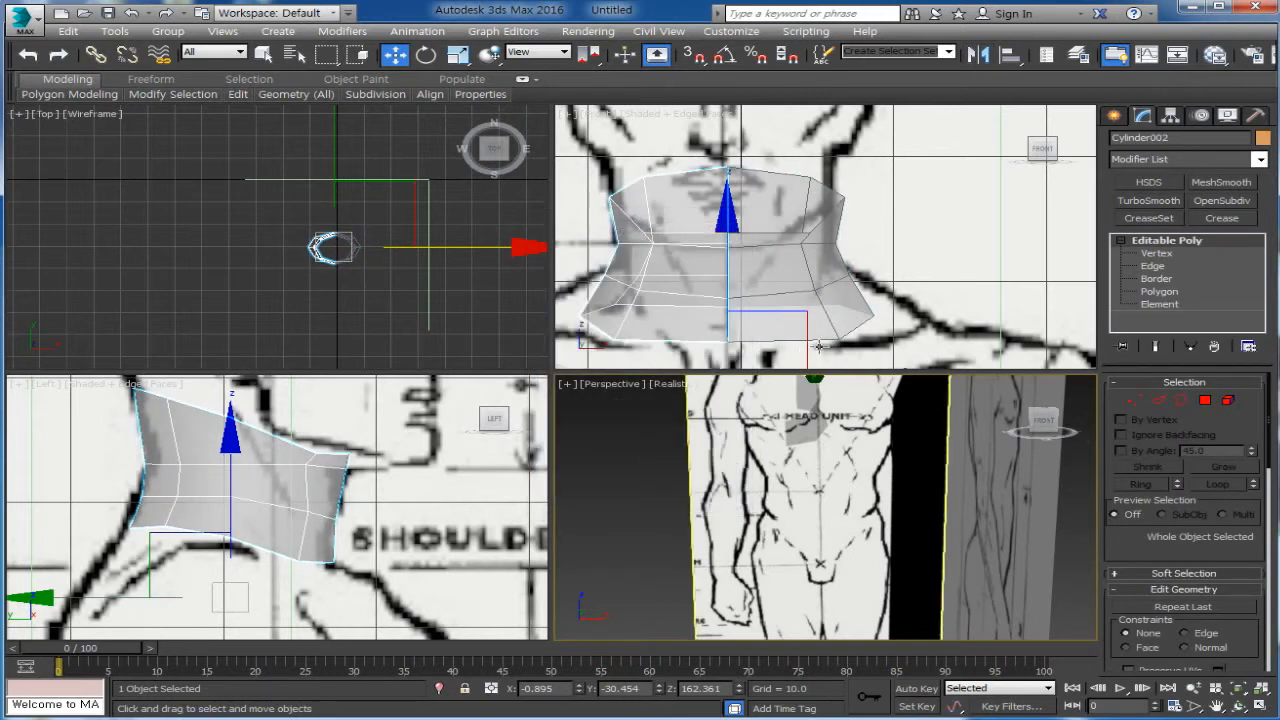
{"action": "middle_click_drag", "start_coordinate": [818, 346], "coordinate": [843, 296]}
Apply MeshSmooth to the mirrored instance and show the smoothed end result while at the original half's Vertex level
{"action": "left_click", "coordinate": [1220, 184]}
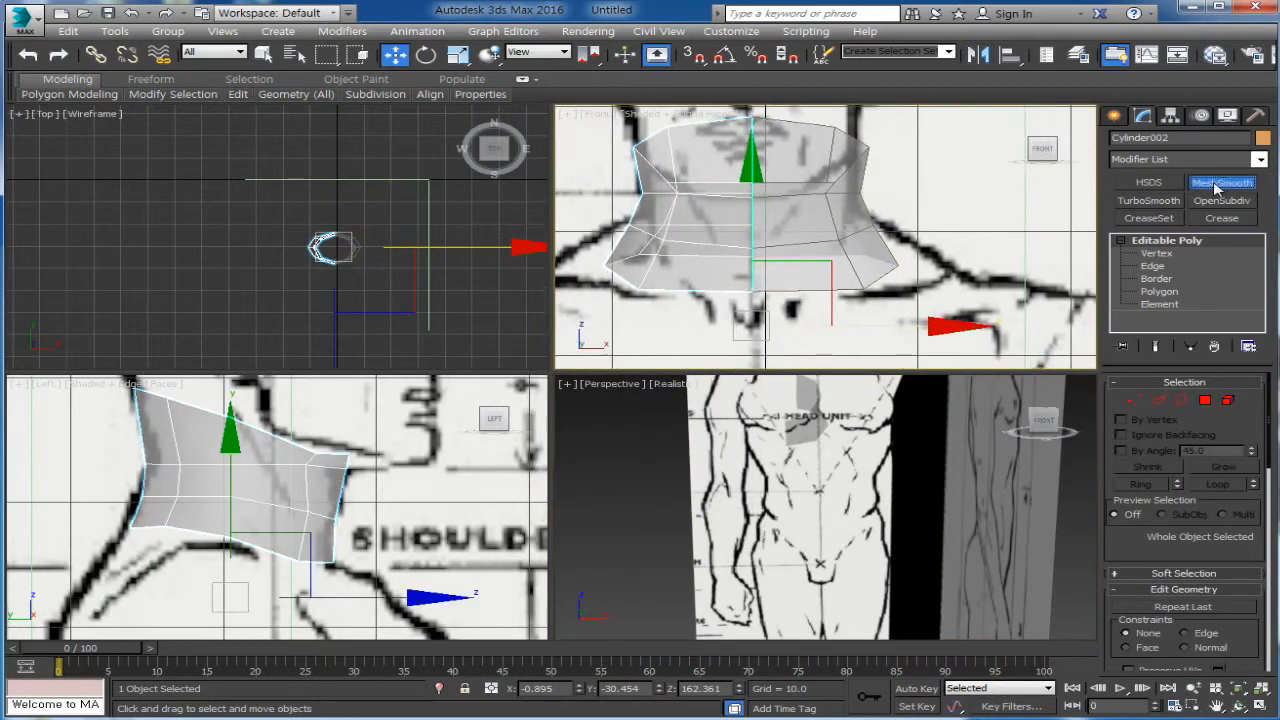
{"action": "left_click", "coordinate": [835, 233]}
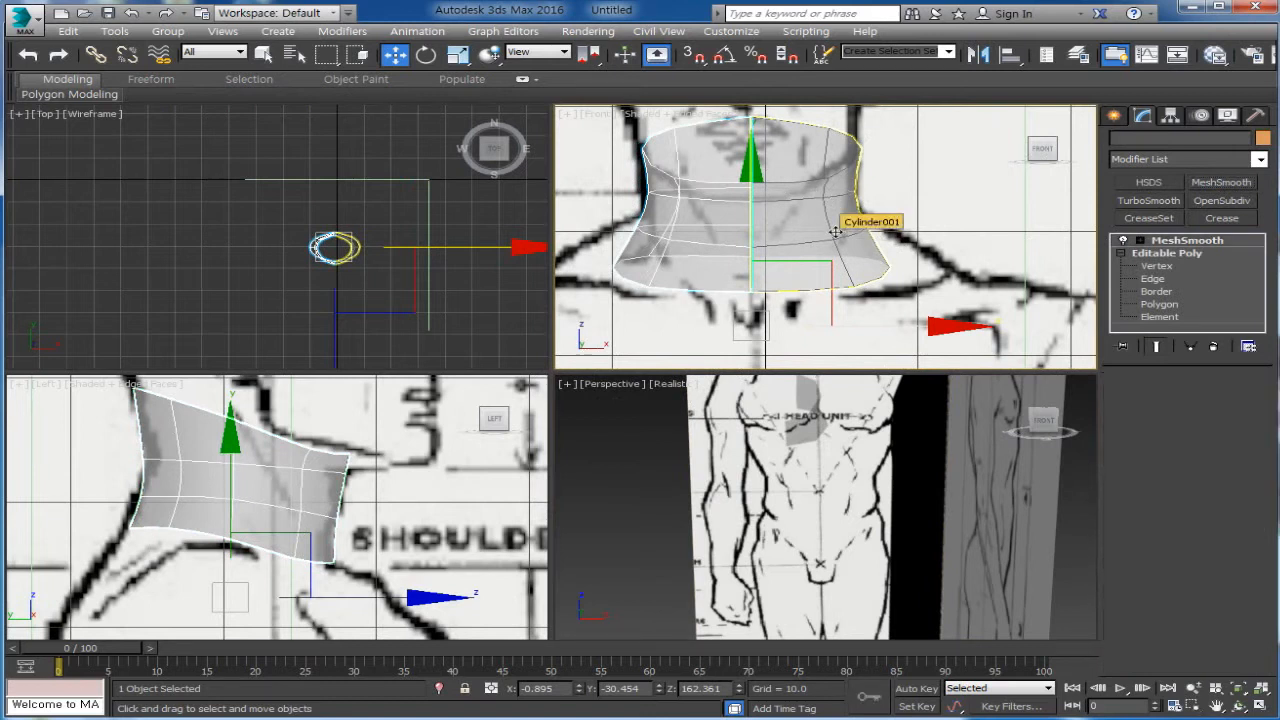
{"action": "left_click", "coordinate": [1156, 266]}
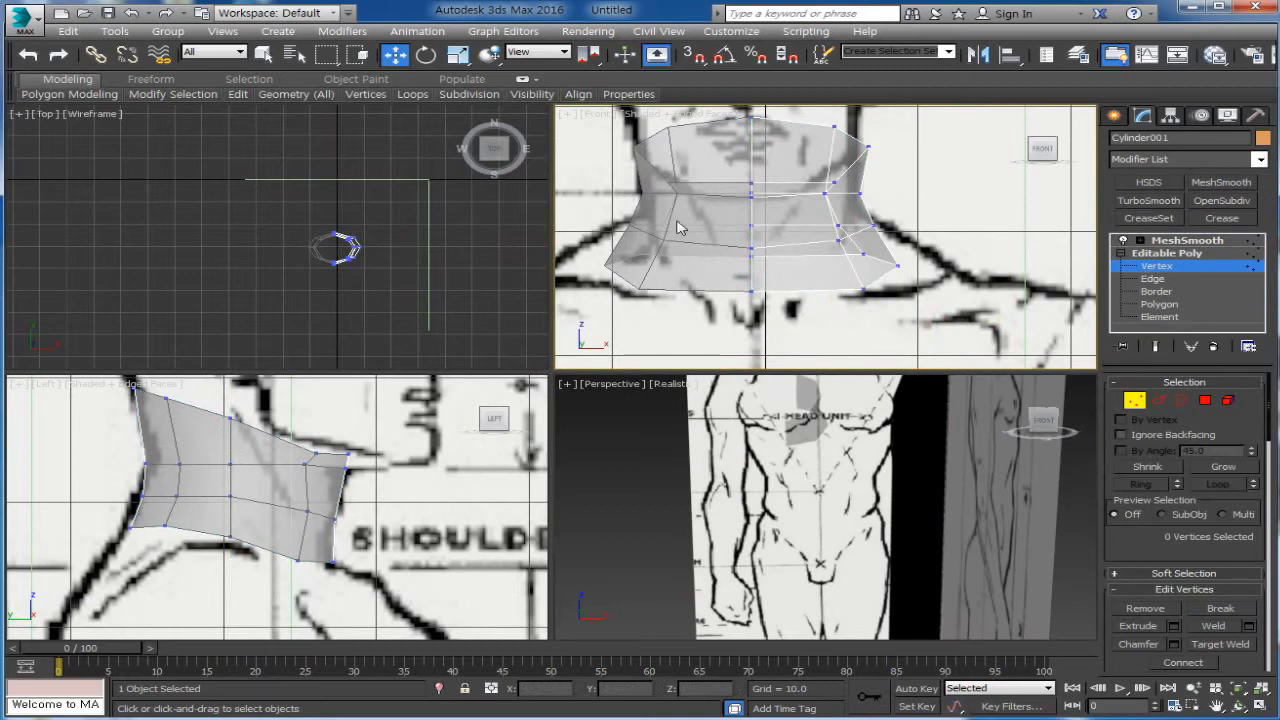
{"action": "left_click", "coordinate": [1156, 347]}
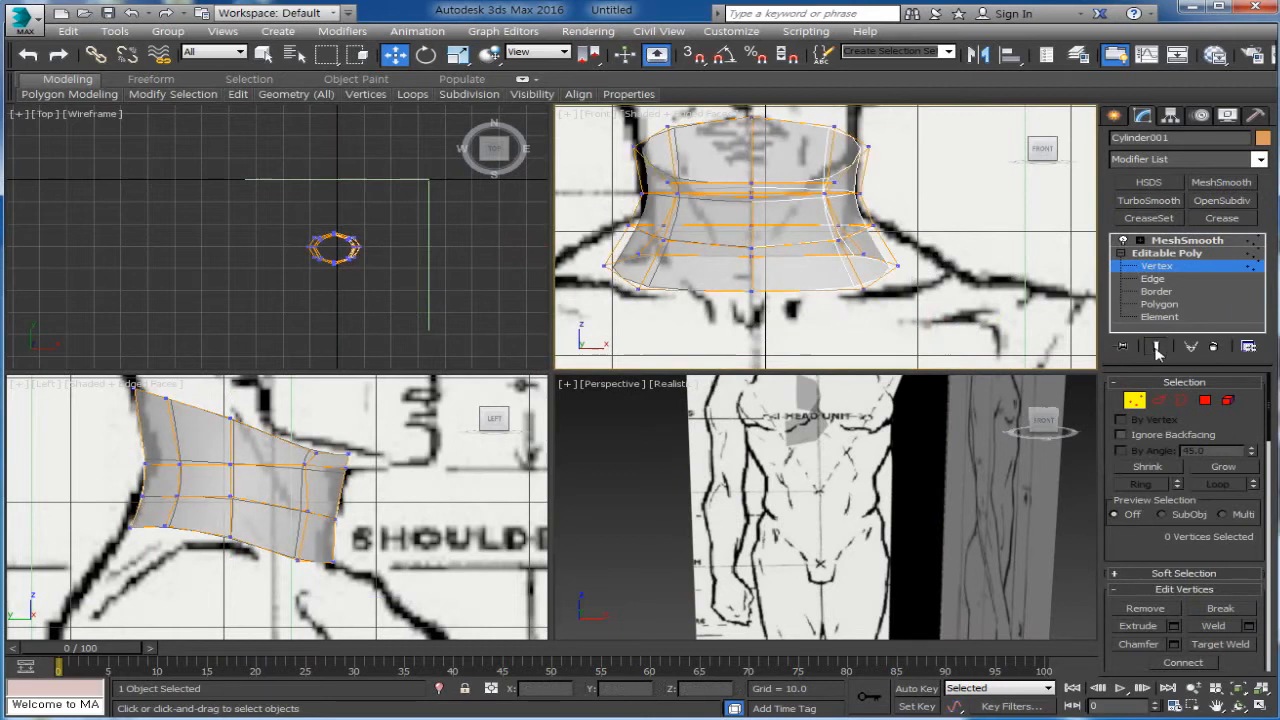
Remove the MeshSmooth modifier and delete the mirrored instance half of the neck
{"action": "left_click", "coordinate": [1166, 253]}
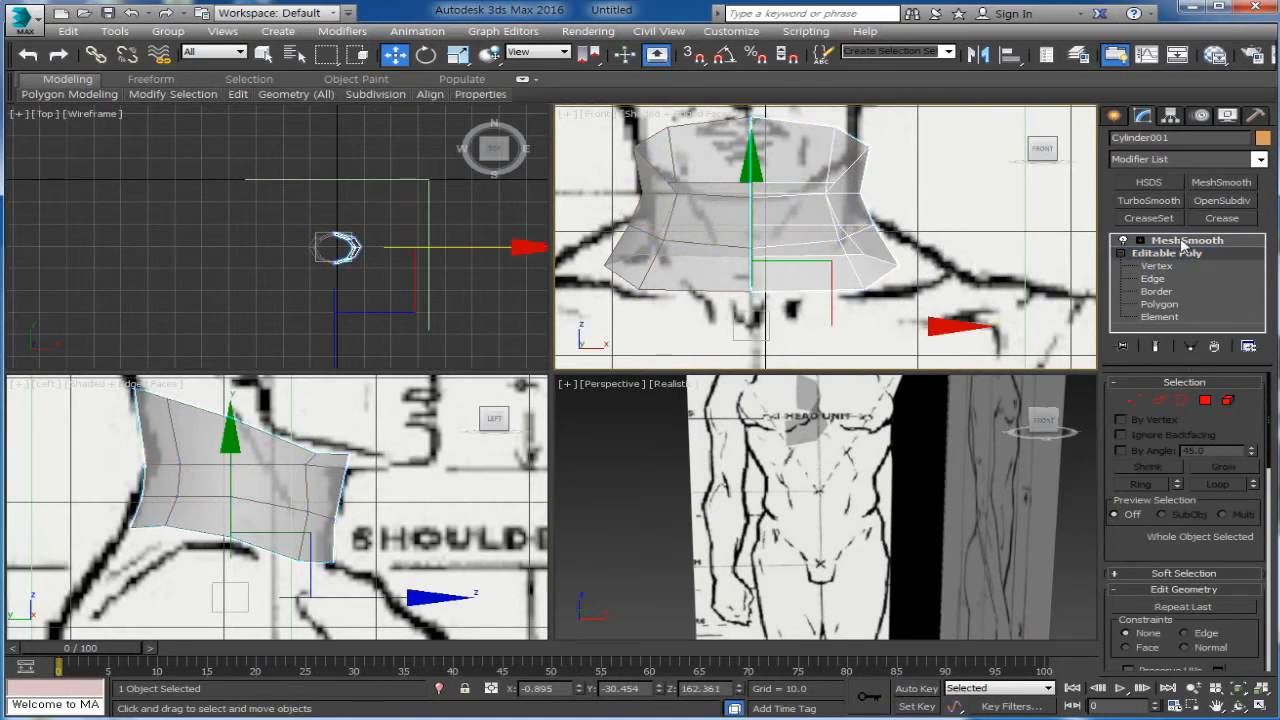
{"action": "left_click", "coordinate": [1187, 240]}
{"action": "left_click", "coordinate": [1215, 347]}
{"action": "left_click", "coordinate": [680, 249]}
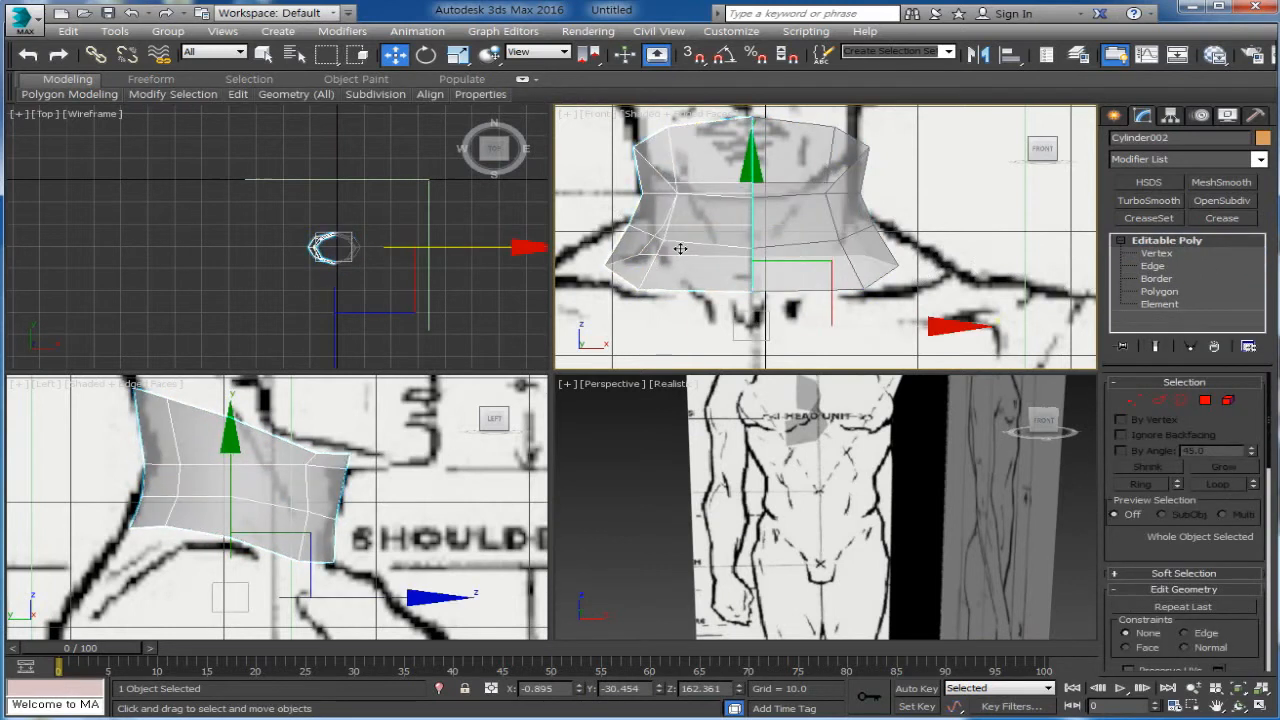
{"action": "key", "text": "Delete"}
Mirror the neck half across the X axis as a reference and apply MeshSmooth to the mirrored copy
{"action": "left_click", "coordinate": [830, 168]}
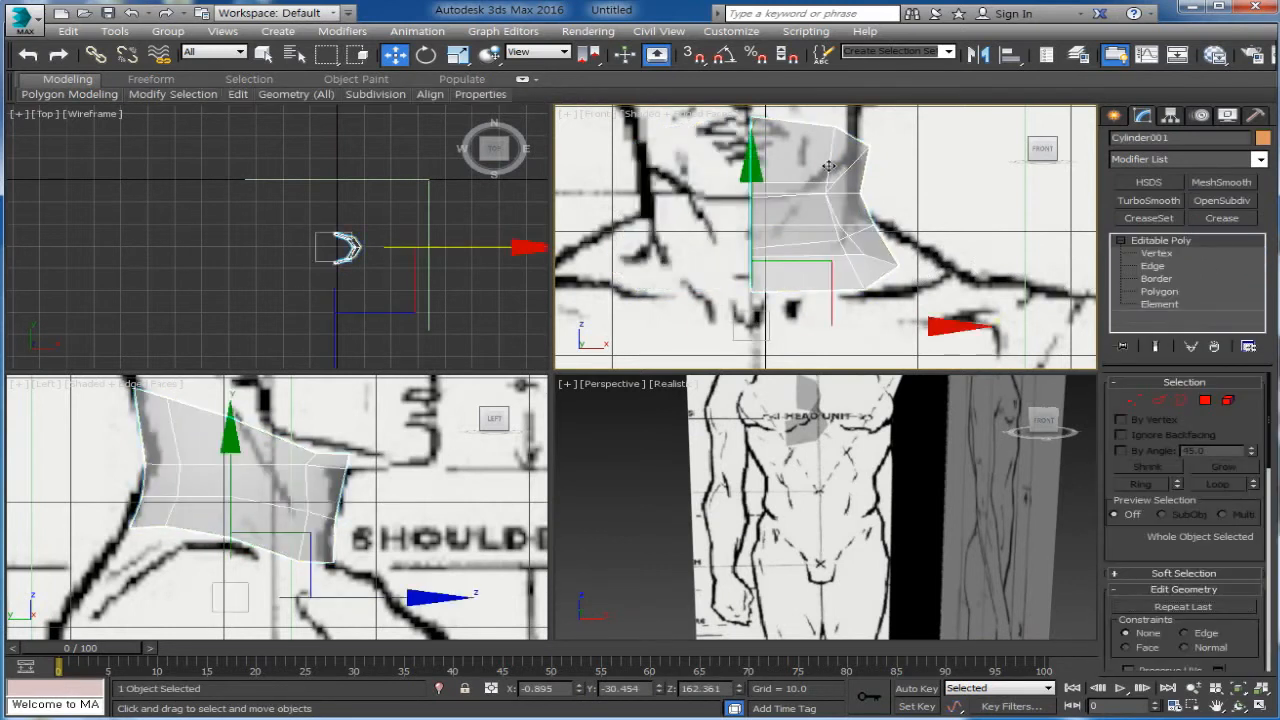
{"action": "left_click", "coordinate": [979, 56]}
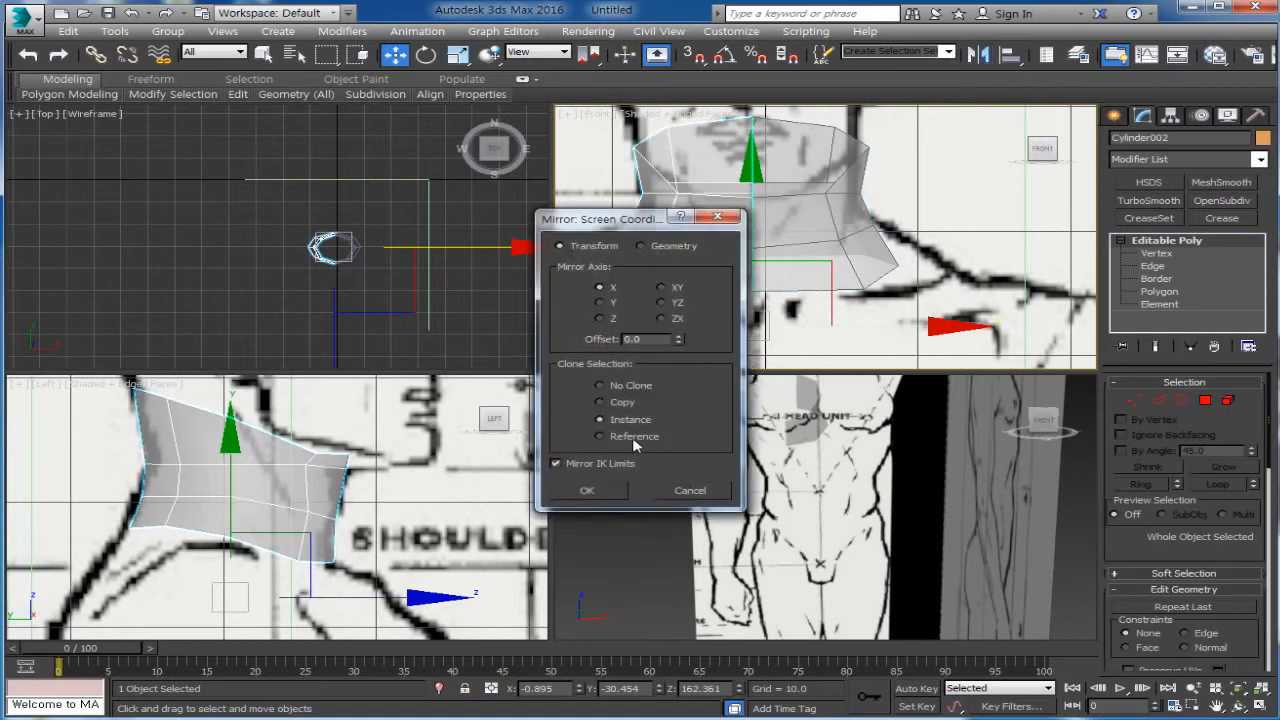
{"action": "left_click", "coordinate": [630, 438]}
{"action": "left_click", "coordinate": [600, 494]}
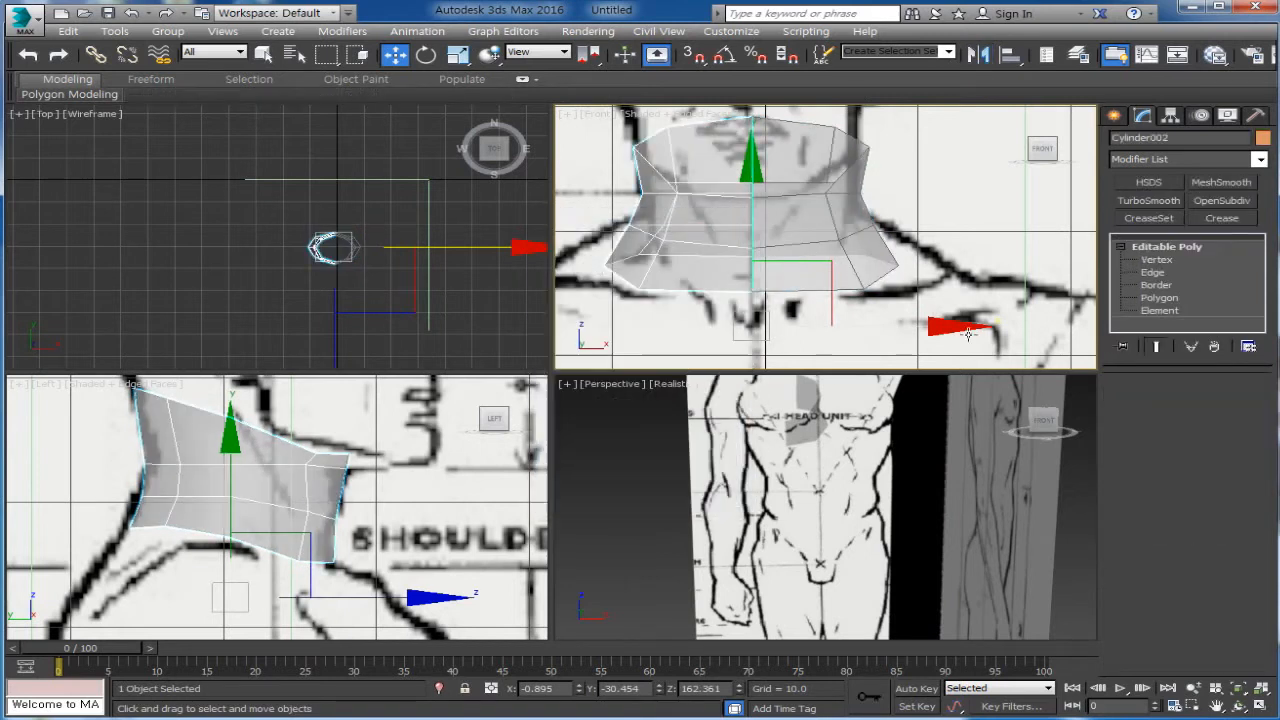
{"action": "left_click", "coordinate": [1220, 182]}
On the original half, move the bottom row's three side vertices up and outward to the shoulder line, and raise its front centre vertex slightly
{"action": "left_click", "coordinate": [831, 223]}
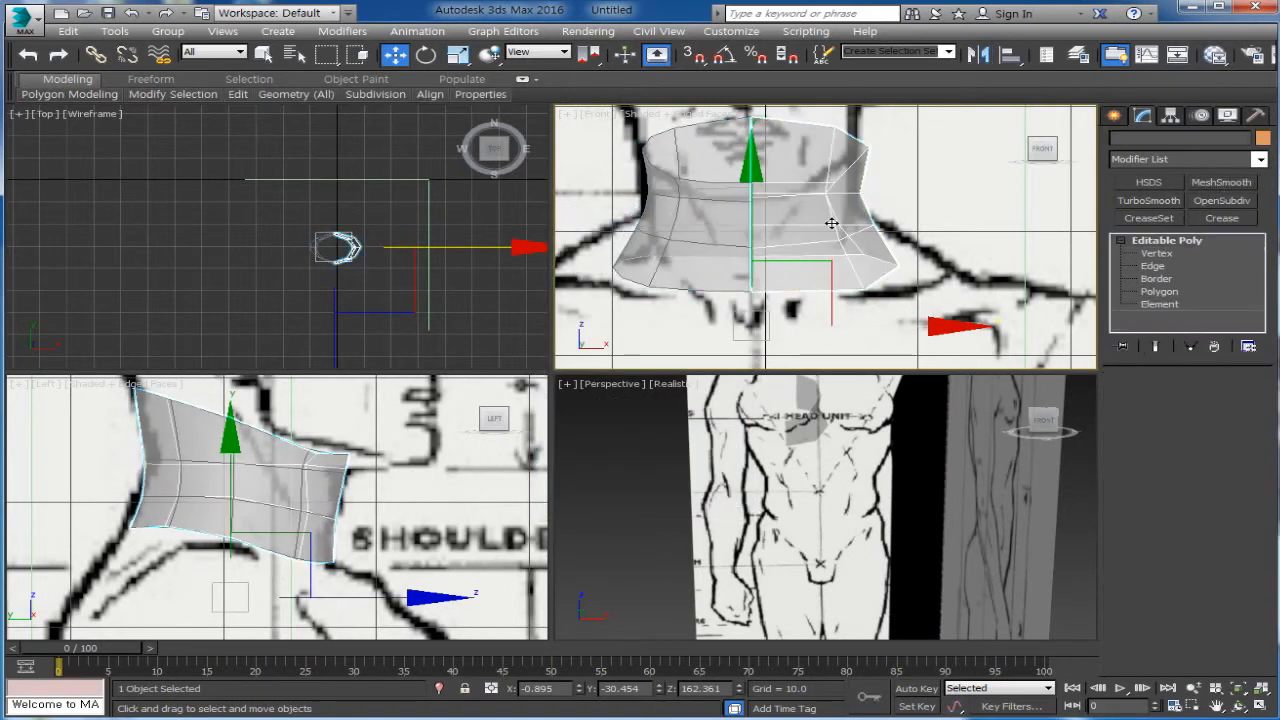
{"action": "left_click", "coordinate": [1136, 402]}
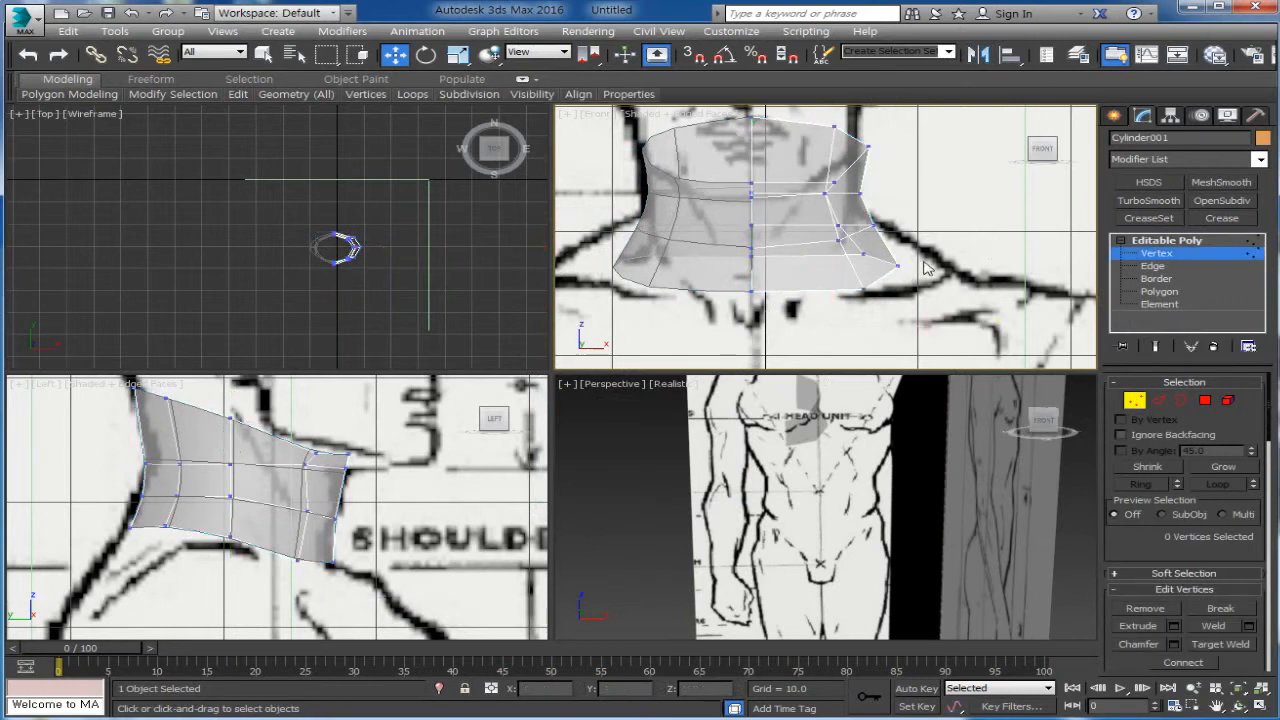
{"action": "left_click_drag", "start_coordinate": [925, 252], "coordinate": [823, 318]}
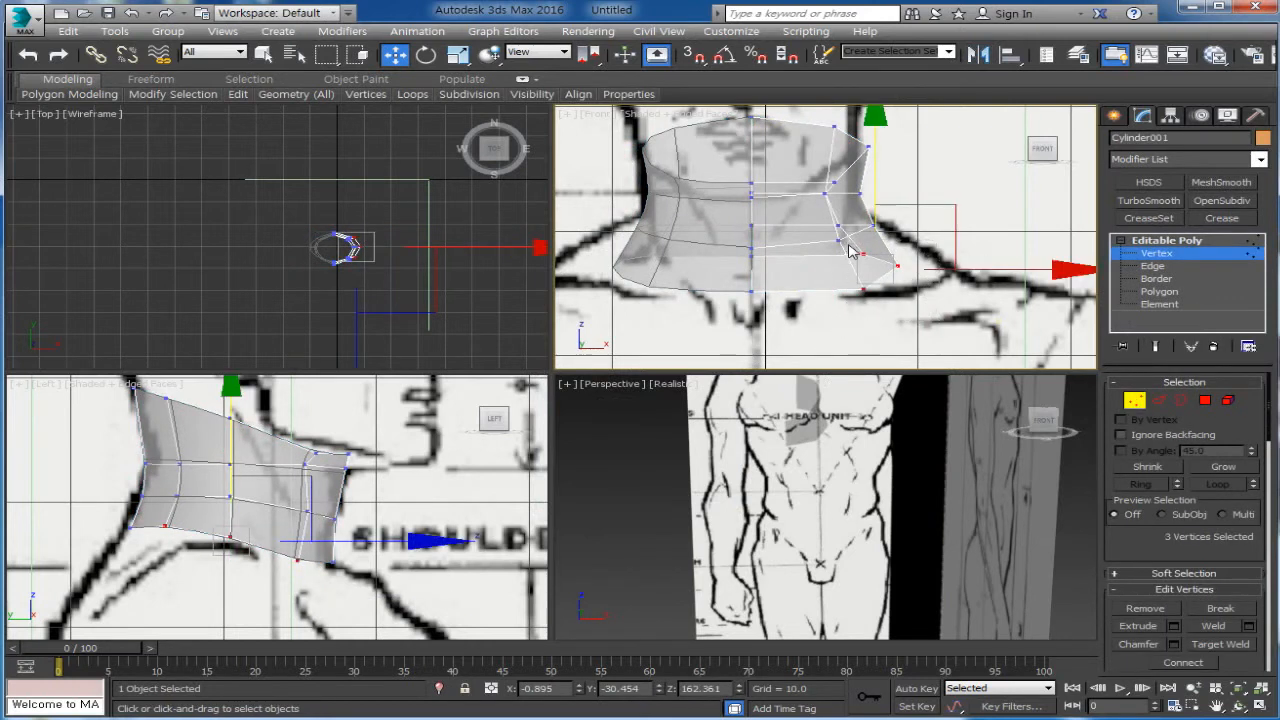
{"action": "left_click_drag", "start_coordinate": [954, 226], "coordinate": [964, 206]}
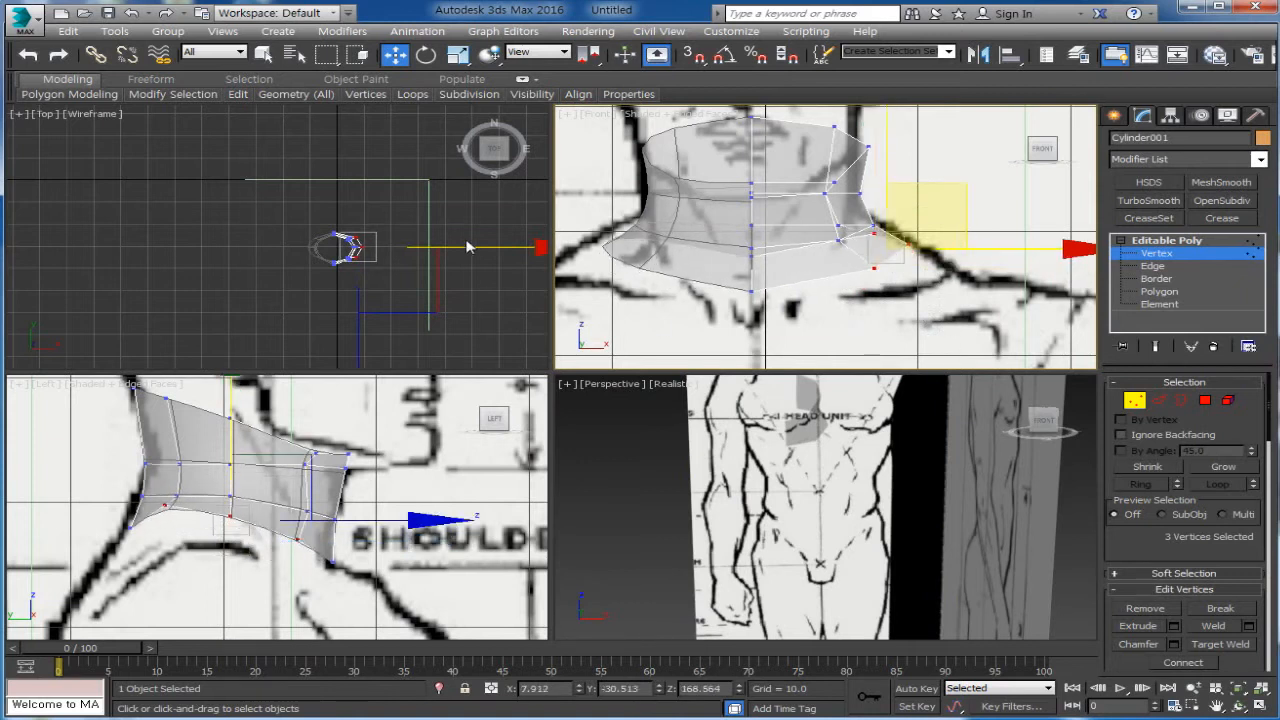
{"action": "left_click_drag", "start_coordinate": [749, 291], "coordinate": [749, 285]}
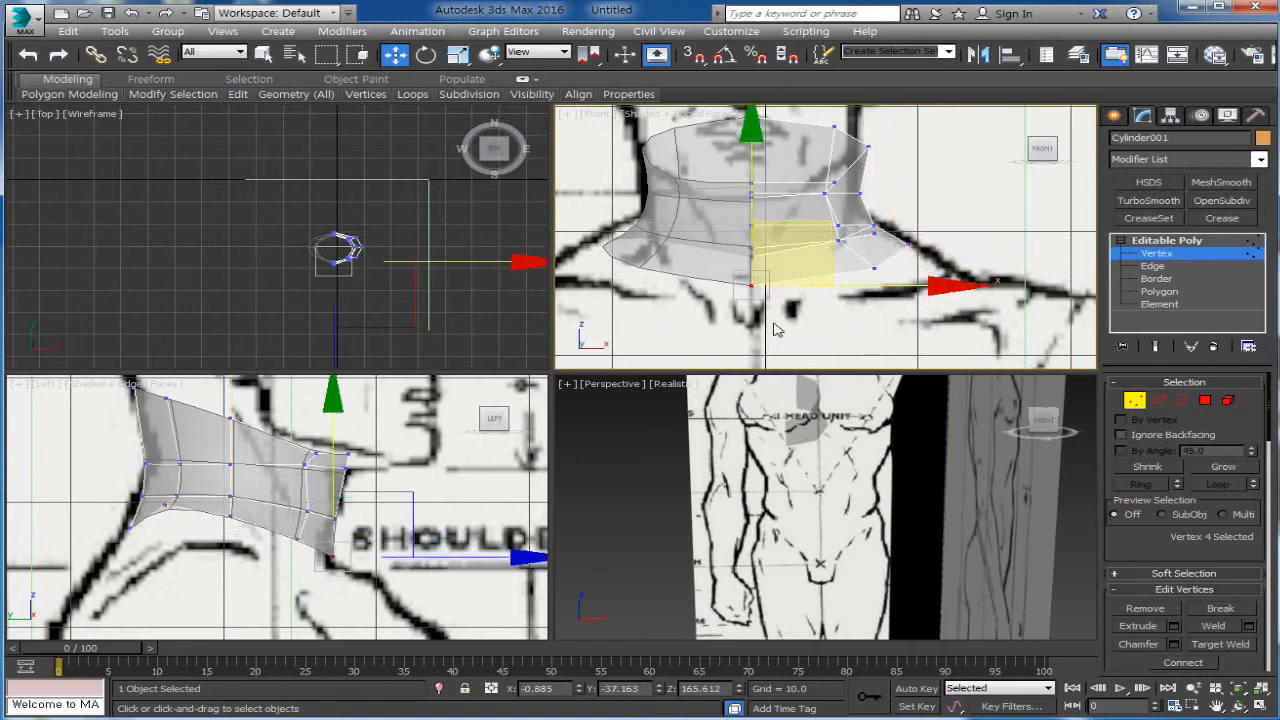
In the side view, lower the top two front-centre vertices of the neck half along its front outline
{"action": "left_click", "coordinate": [774, 329]}
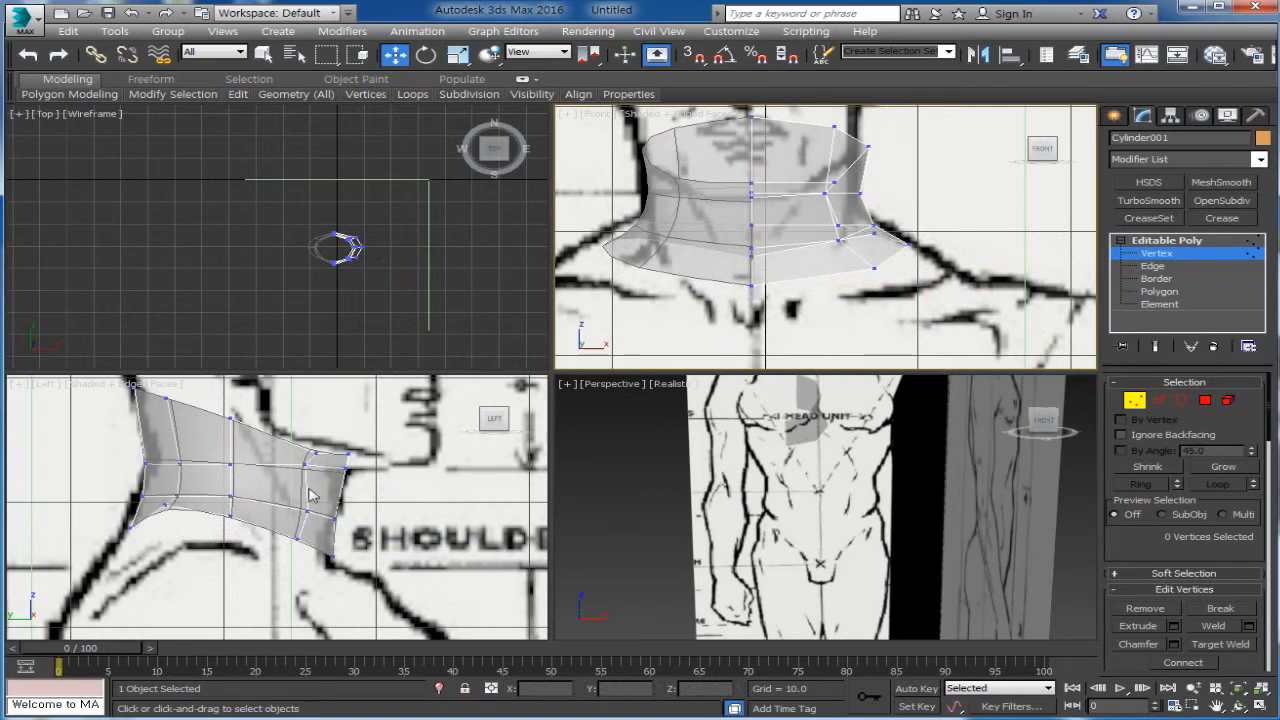
{"action": "left_click_drag", "start_coordinate": [365, 435], "coordinate": [337, 497]}
{"action": "left_click", "coordinate": [405, 523]}
{"action": "scroll", "coordinate": [390, 440], "scroll_direction": "up", "scroll_amount": 3}
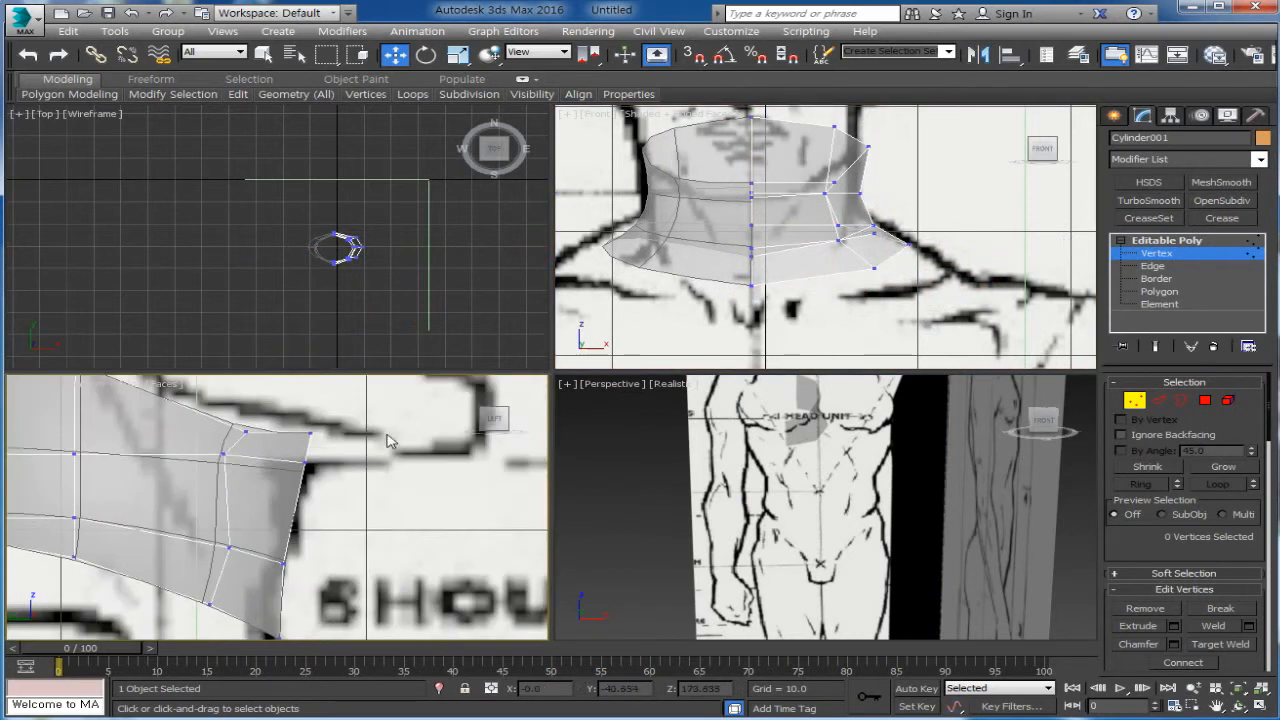
{"action": "middle_click_drag", "start_coordinate": [339, 482], "coordinate": [355, 498]}
{"action": "left_click", "coordinate": [319, 482]}
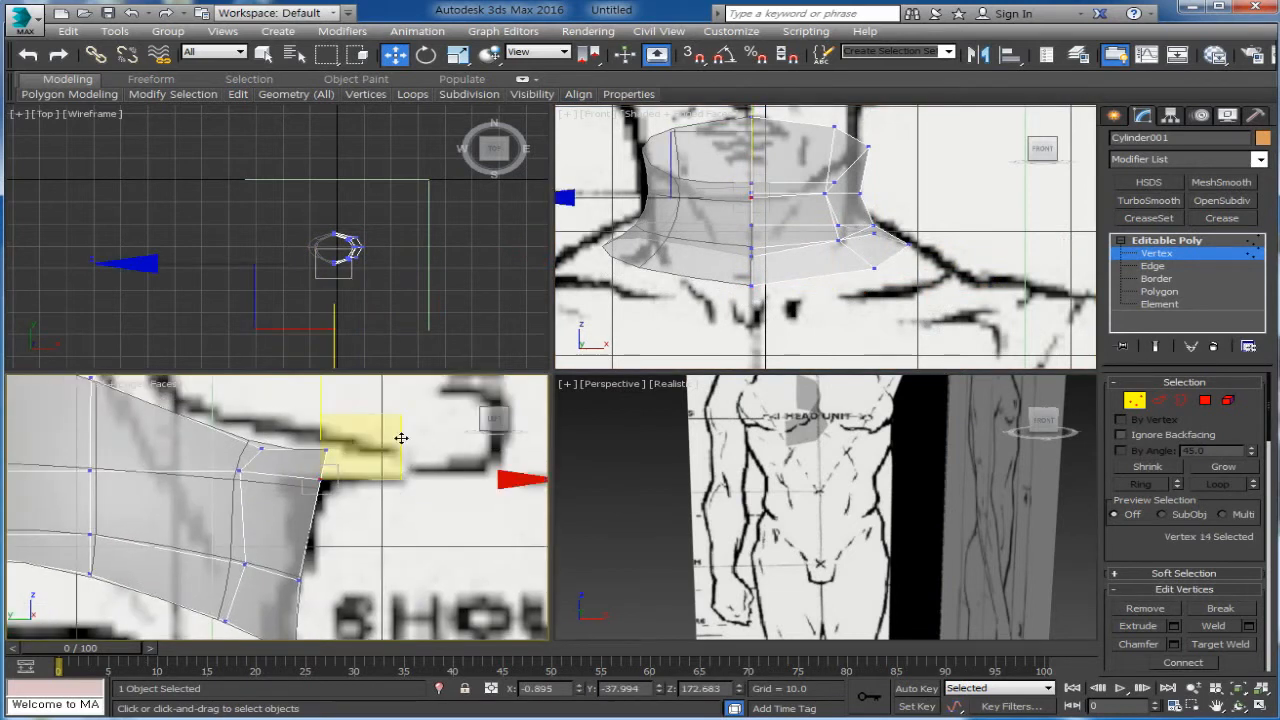
{"action": "left_click_drag", "start_coordinate": [401, 438], "coordinate": [395, 472]}
{"action": "left_click", "coordinate": [408, 570]}
{"action": "left_click_drag", "start_coordinate": [296, 438], "coordinate": [338, 470]}
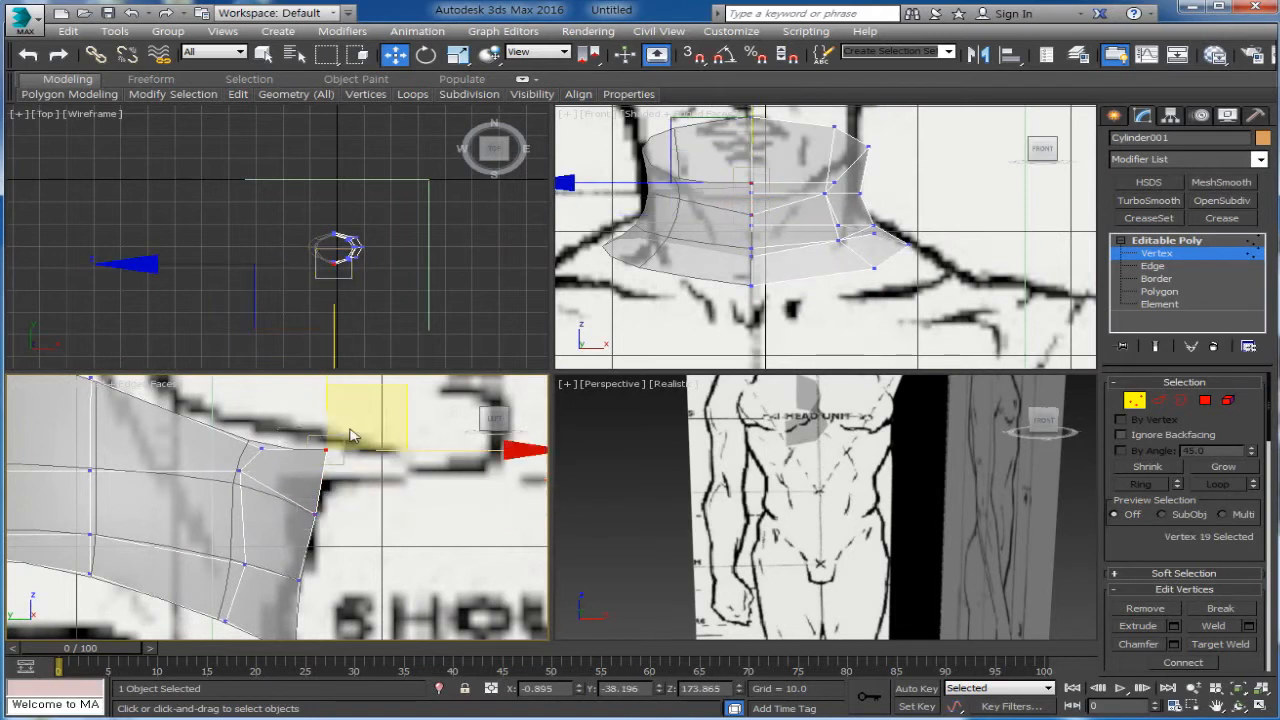
{"action": "left_click_drag", "start_coordinate": [420, 427], "coordinate": [413, 450]}
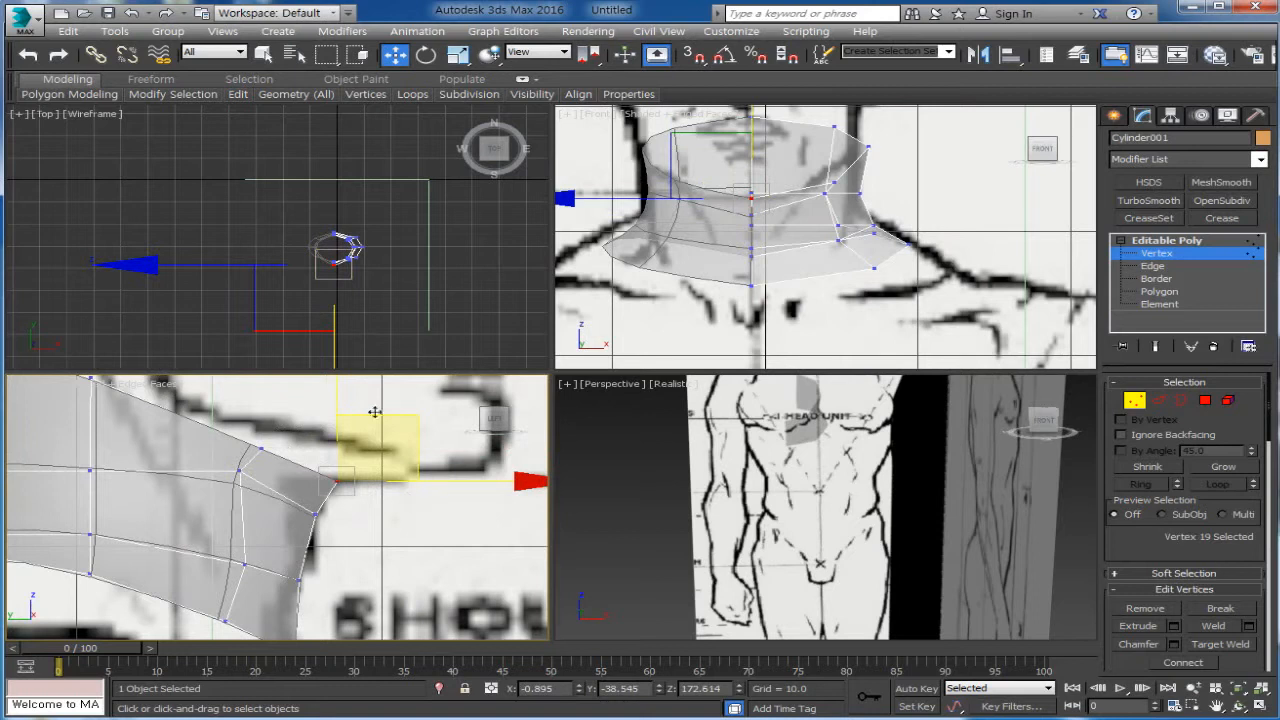
Lower the second-row vertex beside the neck's front centre in line with the neighbouring front vertices
{"action": "middle_click_drag", "start_coordinate": [475, 486], "coordinate": [556, 472]}
{"action": "left_click_drag", "start_coordinate": [311, 454], "coordinate": [340, 492]}
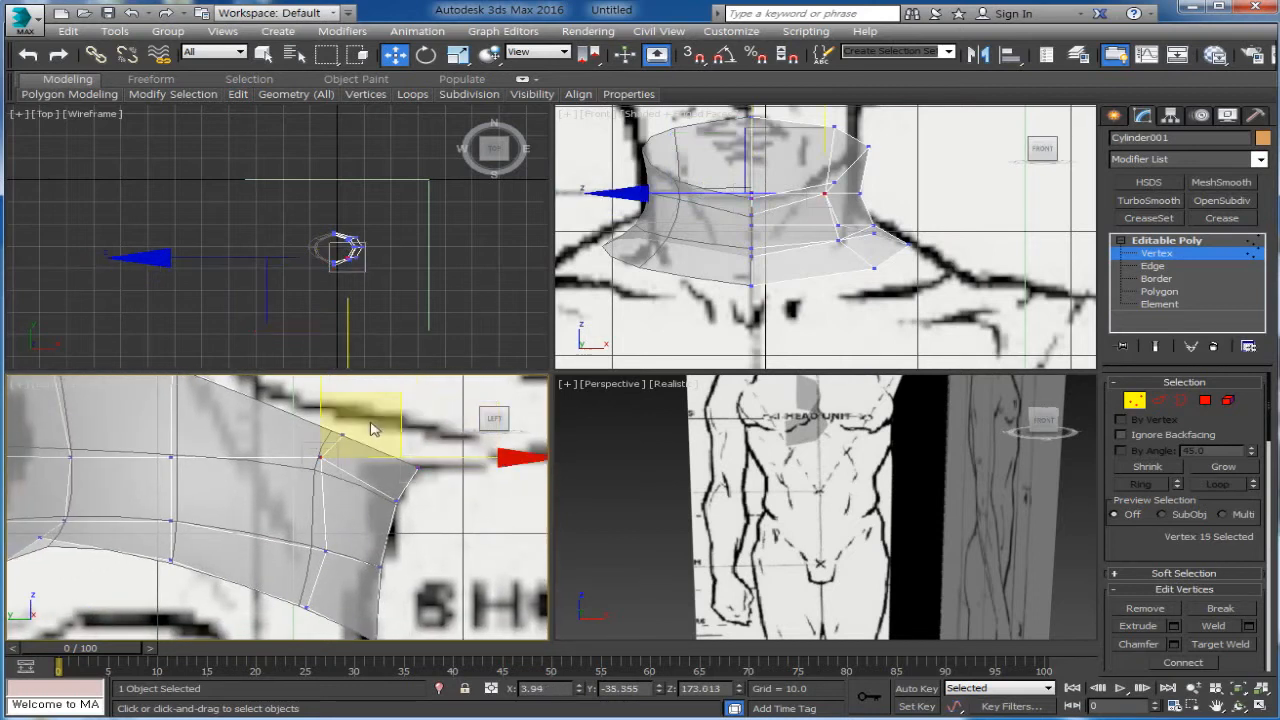
{"action": "left_click", "coordinate": [364, 464]}
{"action": "left_click_drag", "start_coordinate": [305, 444], "coordinate": [341, 471]}
{"action": "left_click_drag", "start_coordinate": [399, 416], "coordinate": [401, 471]}
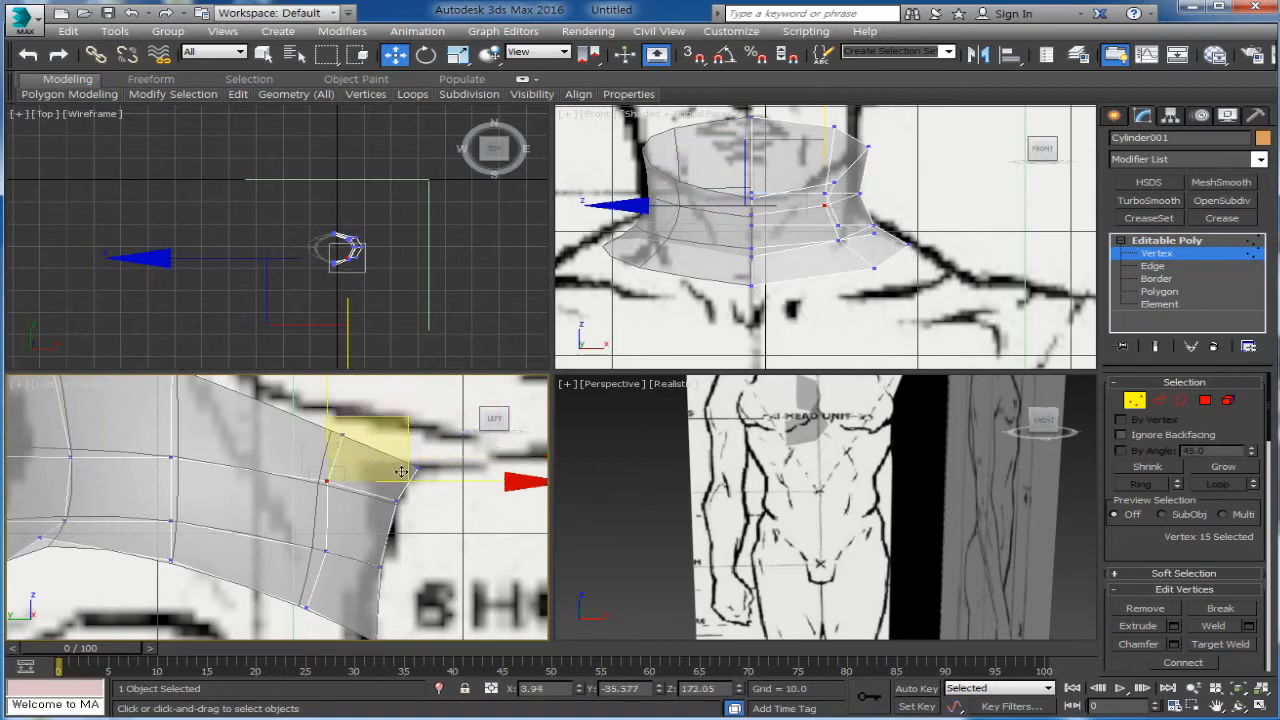
{"action": "middle_click_drag", "start_coordinate": [396, 533], "coordinate": [445, 526]}
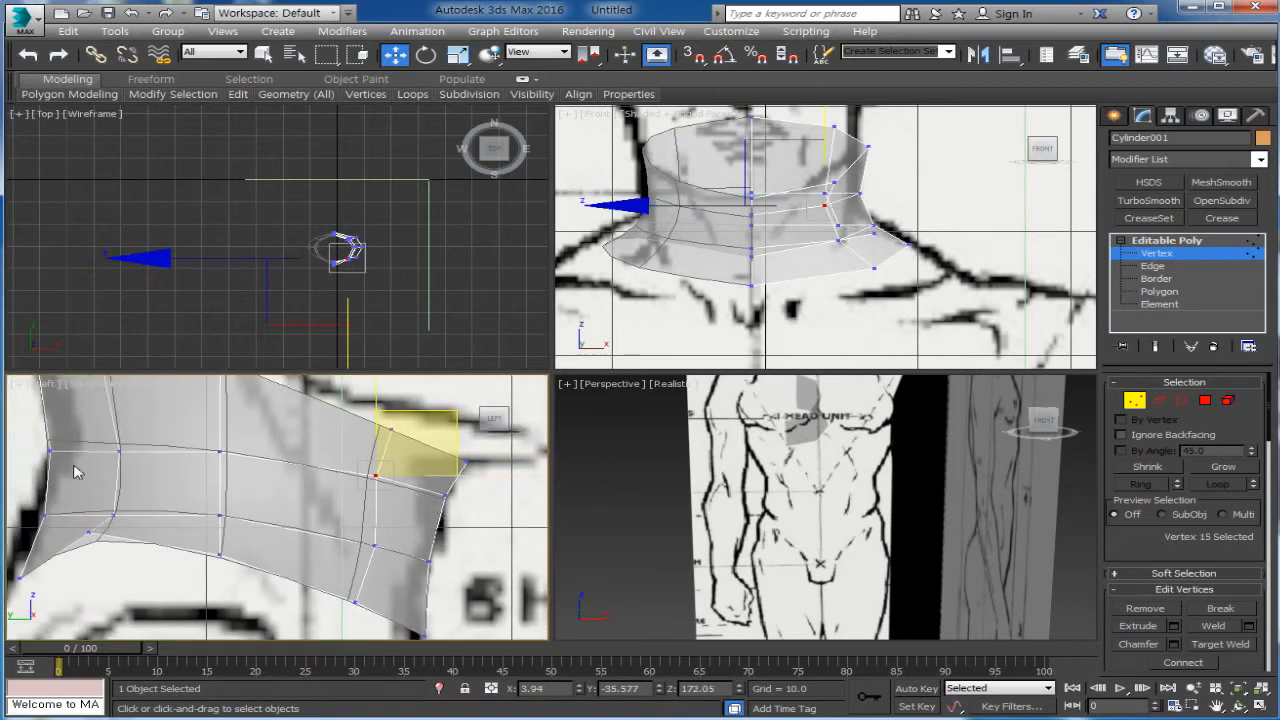
Fit the neck's back outline to the side reference by adjusting its top and lower back-centre vertices and lowering the bottom vertex beside them
{"action": "middle_click_drag", "start_coordinate": [439, 577], "coordinate": [444, 638]}
{"action": "middle_click_drag", "start_coordinate": [147, 473], "coordinate": [187, 562]}
{"action": "left_click_drag", "start_coordinate": [58, 432], "coordinate": [171, 423]}
{"action": "middle_click_drag", "start_coordinate": [171, 423], "coordinate": [286, 370]}
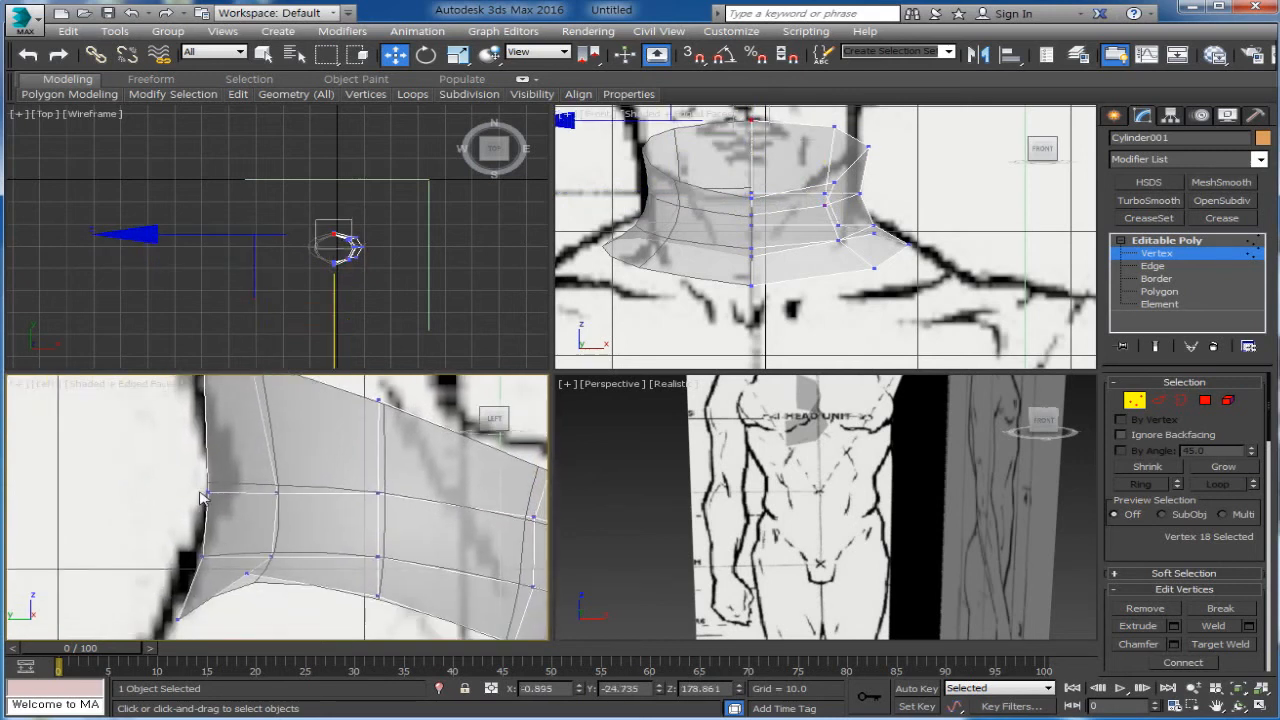
{"action": "left_click", "coordinate": [189, 567]}
{"action": "left_click_drag", "start_coordinate": [169, 545], "coordinate": [249, 557]}
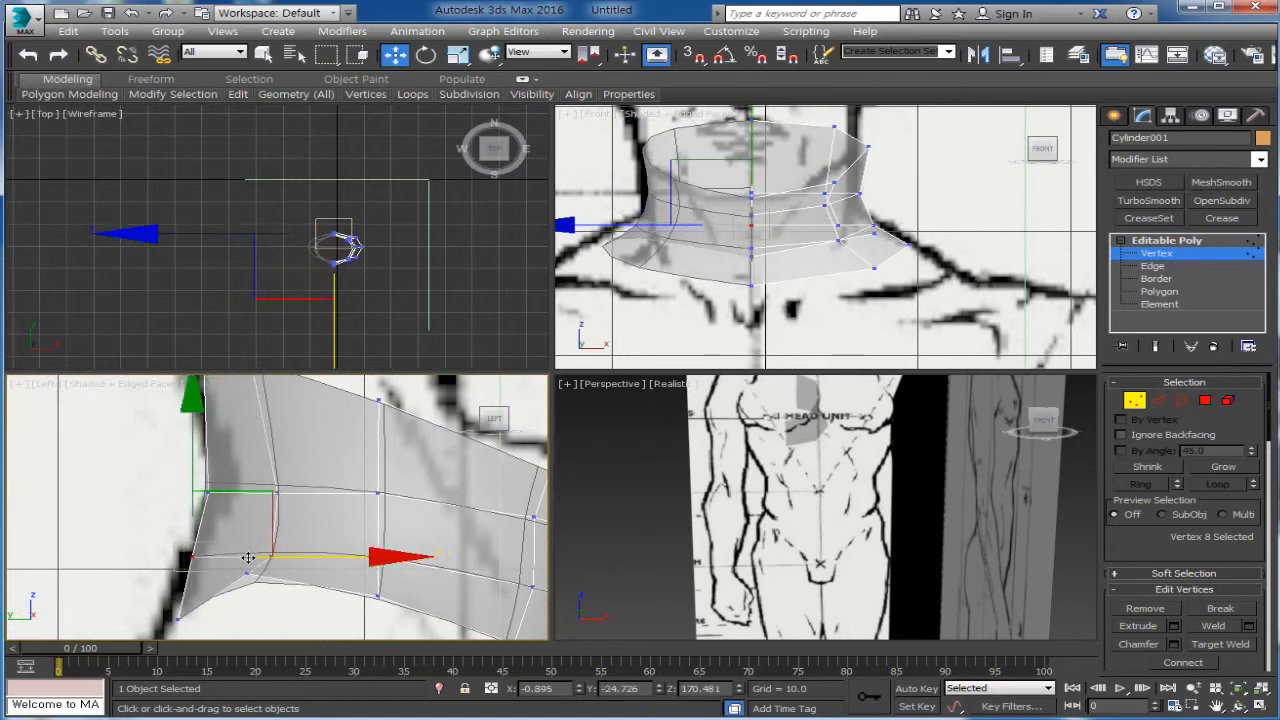
{"action": "left_click_drag", "start_coordinate": [263, 620], "coordinate": [233, 568]}
{"action": "left_click_drag", "start_coordinate": [252, 512], "coordinate": [252, 532]}
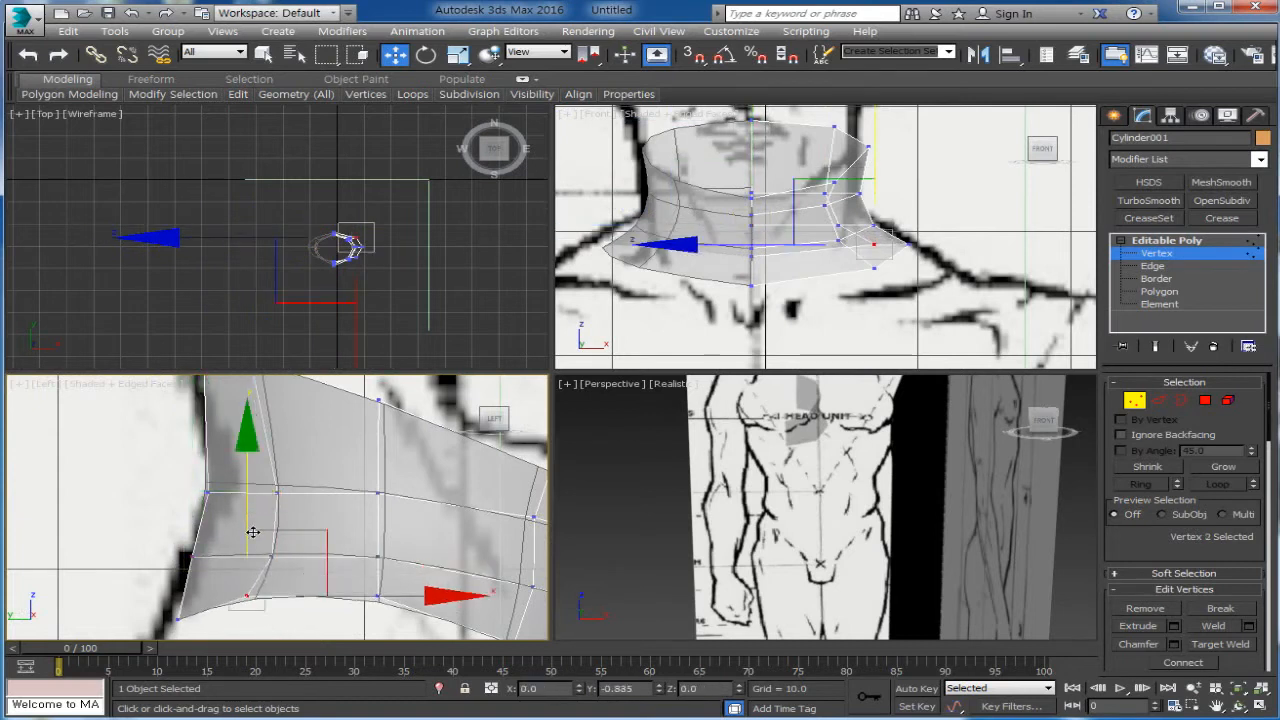
Leave Vertex level and turn off See-Through in the object properties of the mirrored, smoothed neck half
{"action": "scroll", "coordinate": [300, 530], "scroll_direction": "down", "scroll_amount": 3}
{"action": "middle_click_drag", "start_coordinate": [353, 523], "coordinate": [388, 487]}
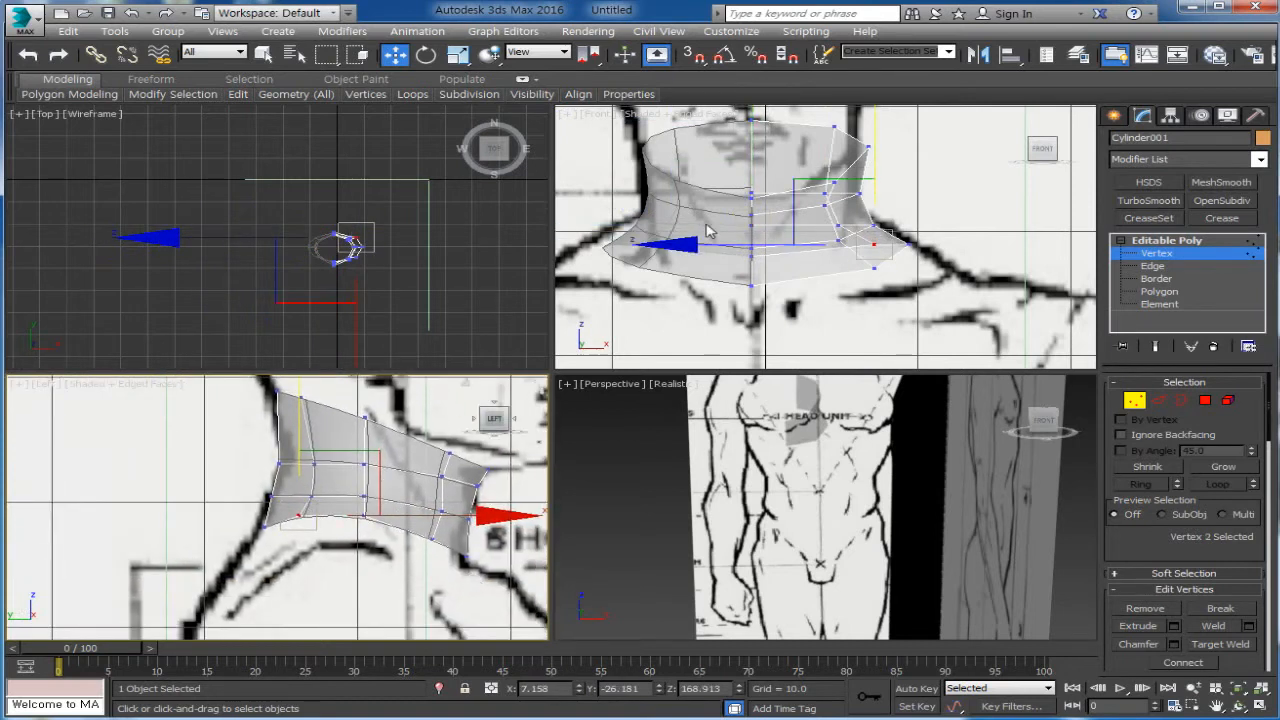
{"action": "middle_click_drag", "start_coordinate": [925, 525], "coordinate": [930, 554]}
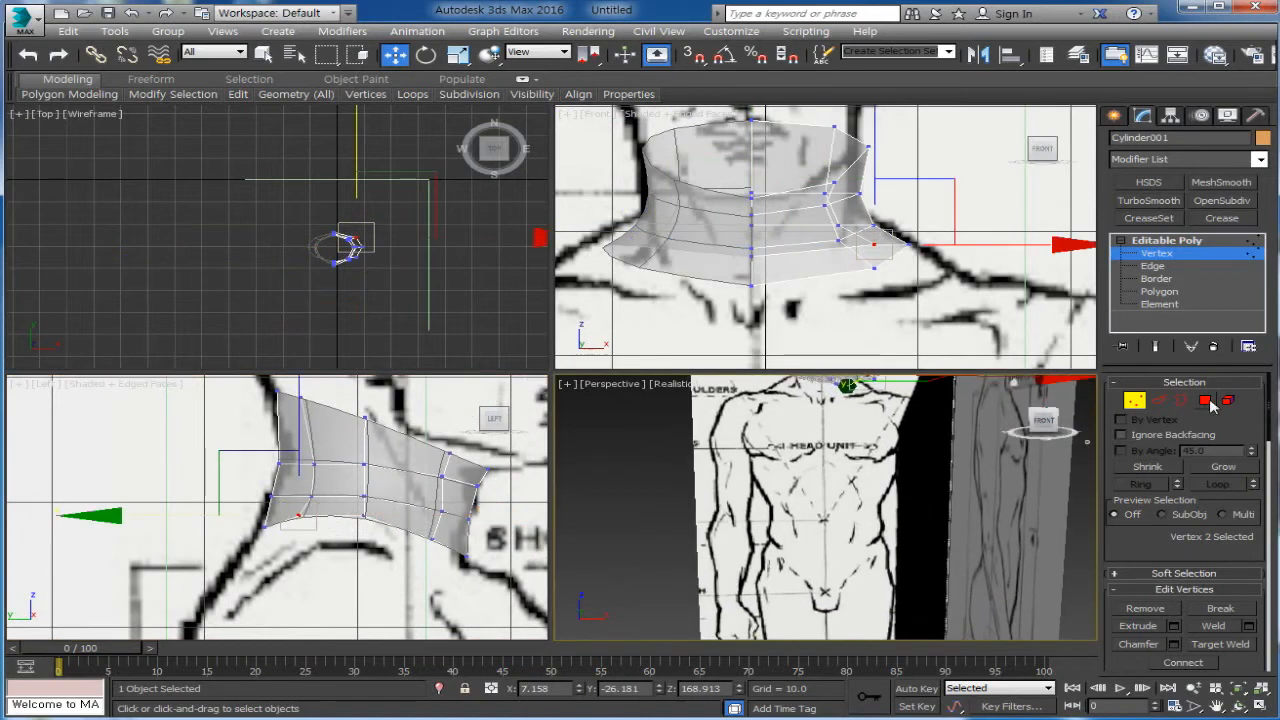
{"action": "left_click", "coordinate": [1135, 406]}
{"action": "left_click", "coordinate": [712, 184]}
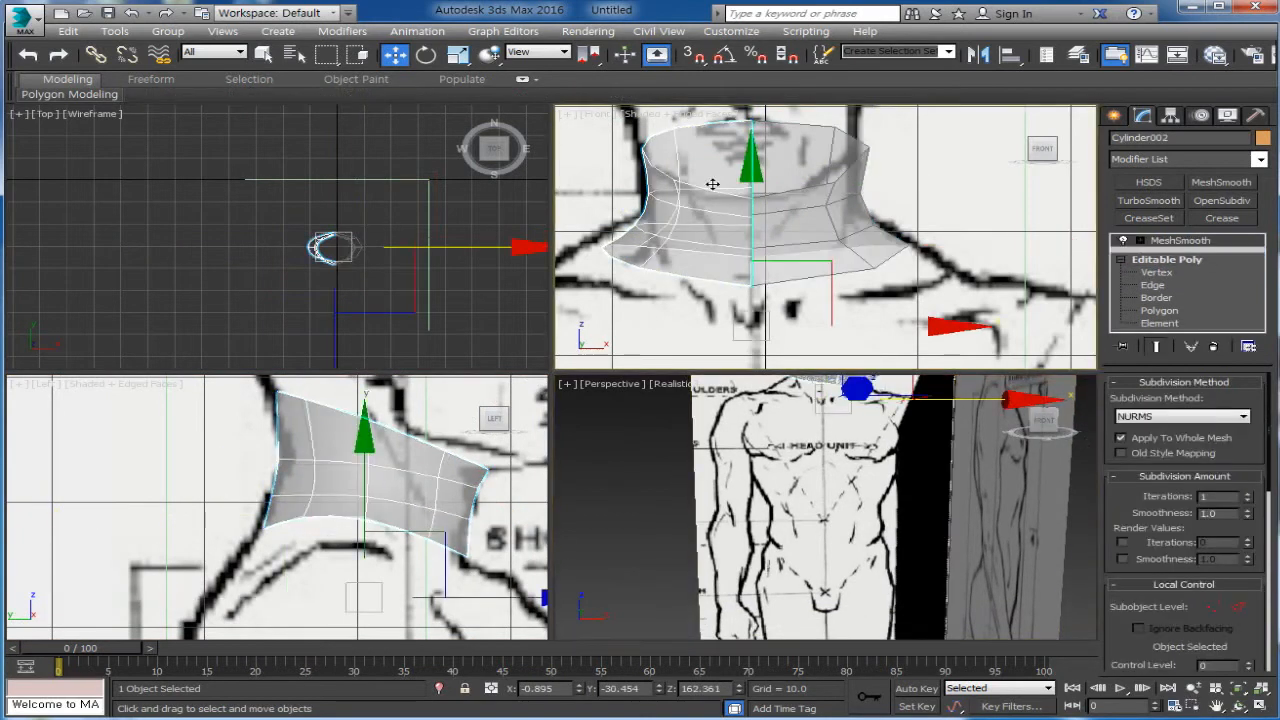
{"action": "right_click", "coordinate": [712, 186]}
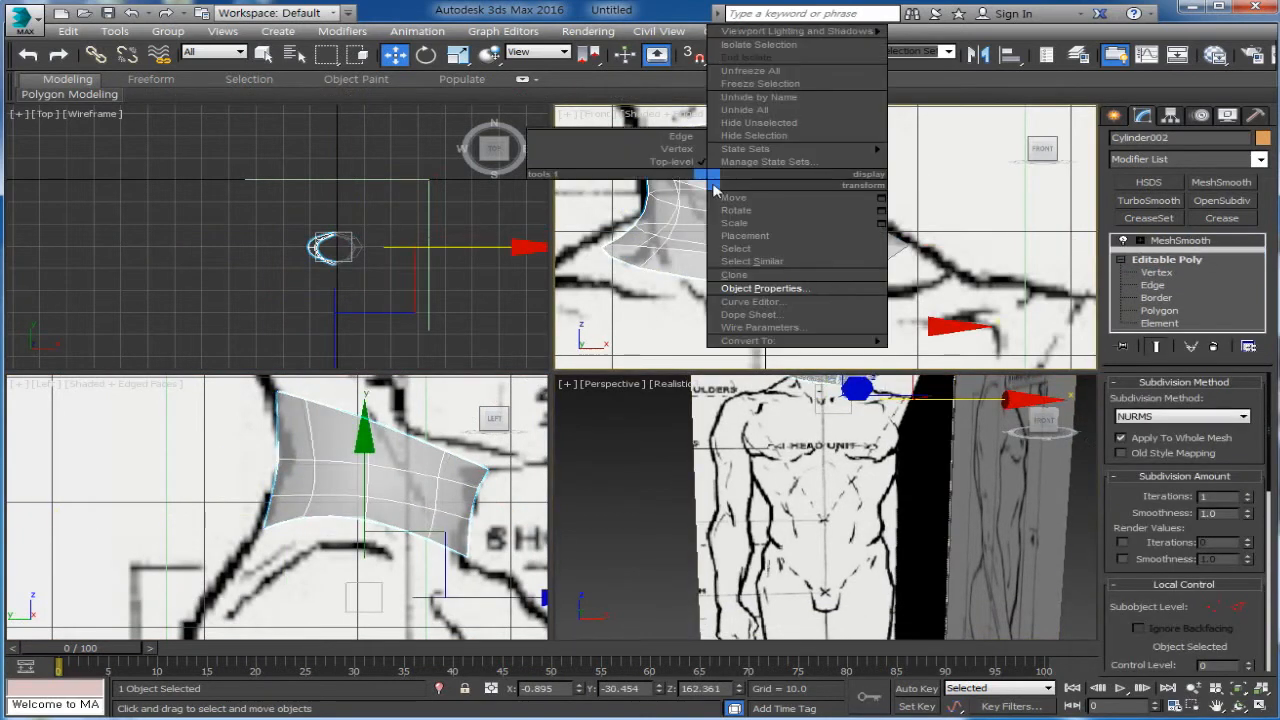
{"action": "left_click", "coordinate": [770, 289]}
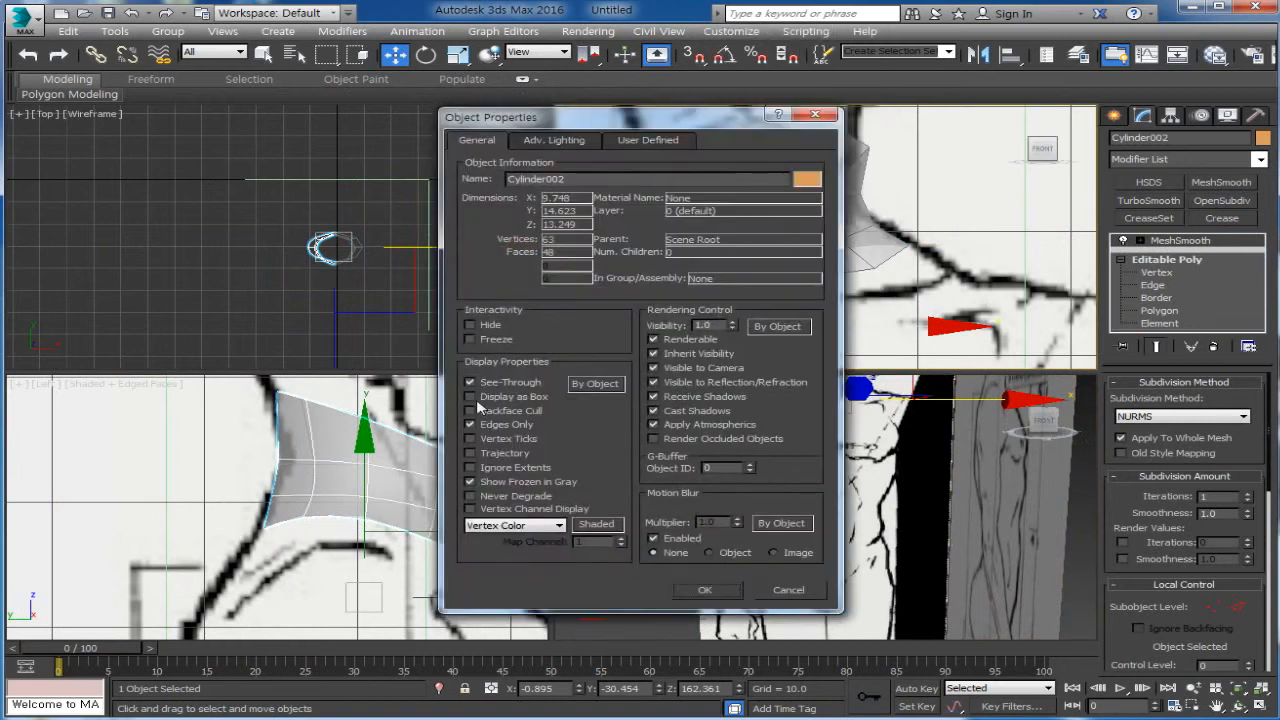
{"action": "left_click", "coordinate": [483, 388]}
{"action": "left_click", "coordinate": [704, 589]}
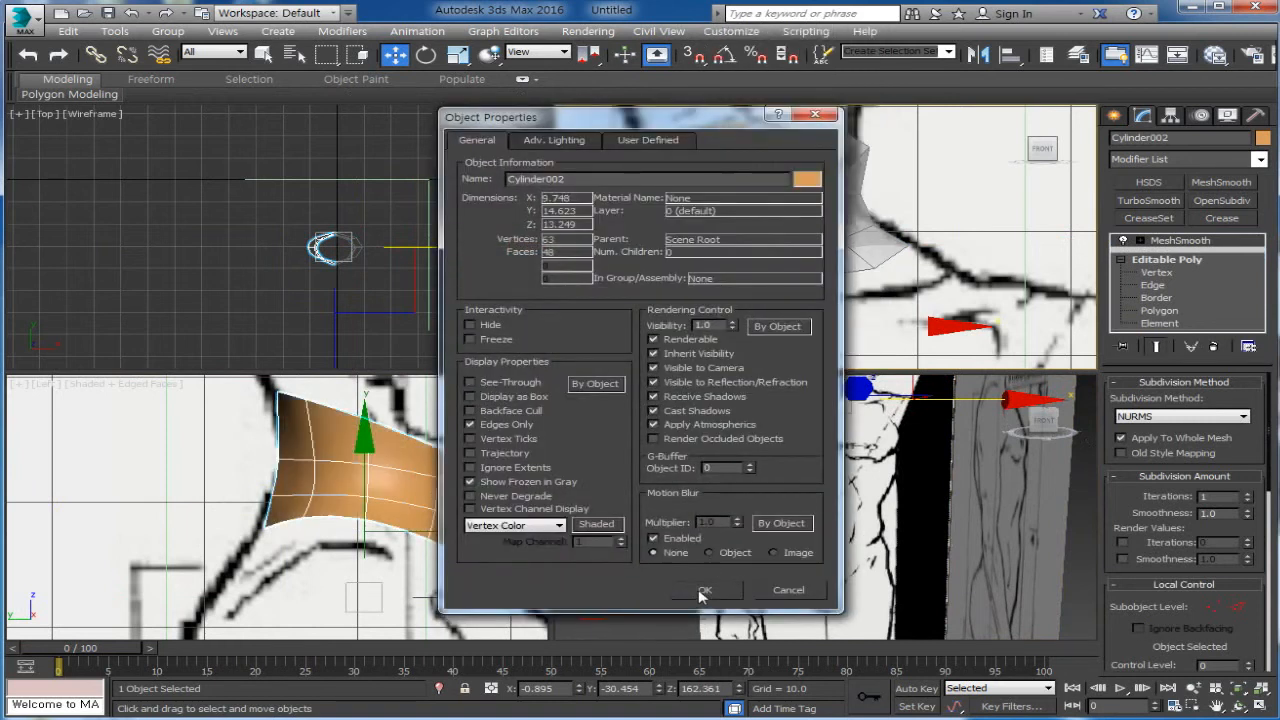
{"action": "middle_click_drag", "start_coordinate": [850, 536], "coordinate": [908, 443], "text": "alt"}
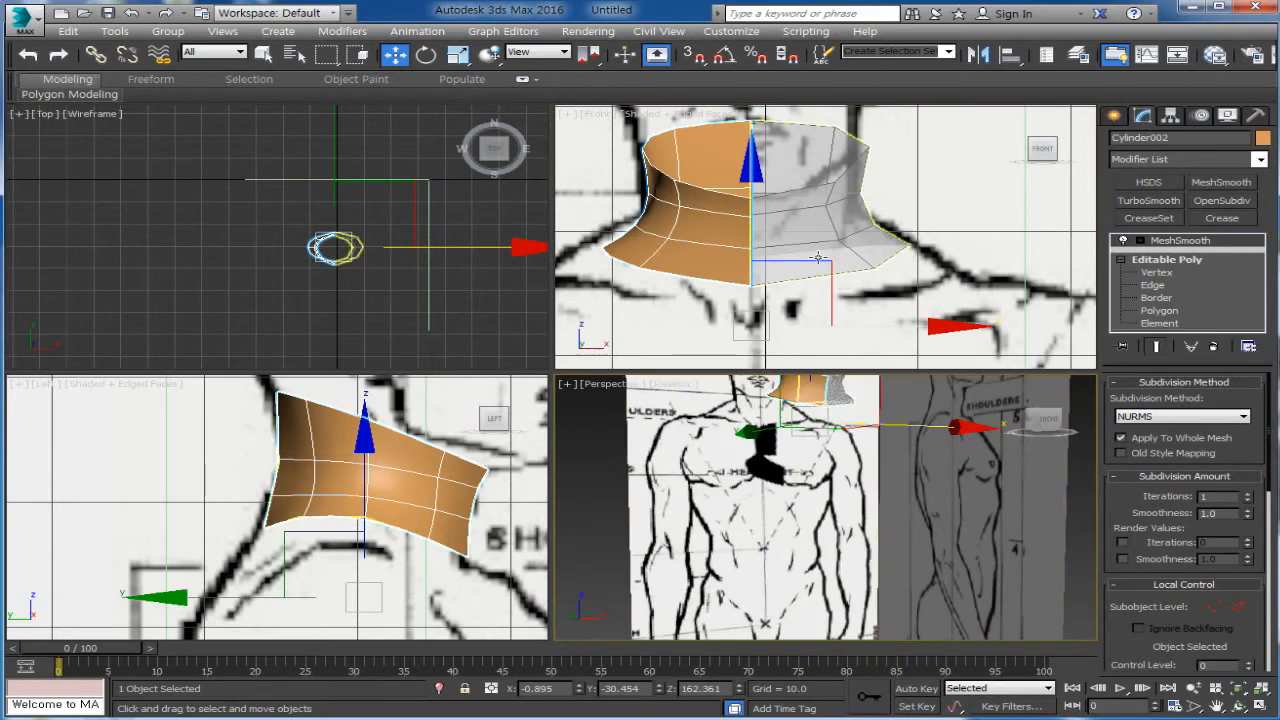
On the original neck half, select the ring of edges beside the front centre line and connect them with a new vertical edge
{"action": "left_click", "coordinate": [896, 189]}
{"action": "middle_click_drag", "start_coordinate": [896, 190], "coordinate": [894, 210]}
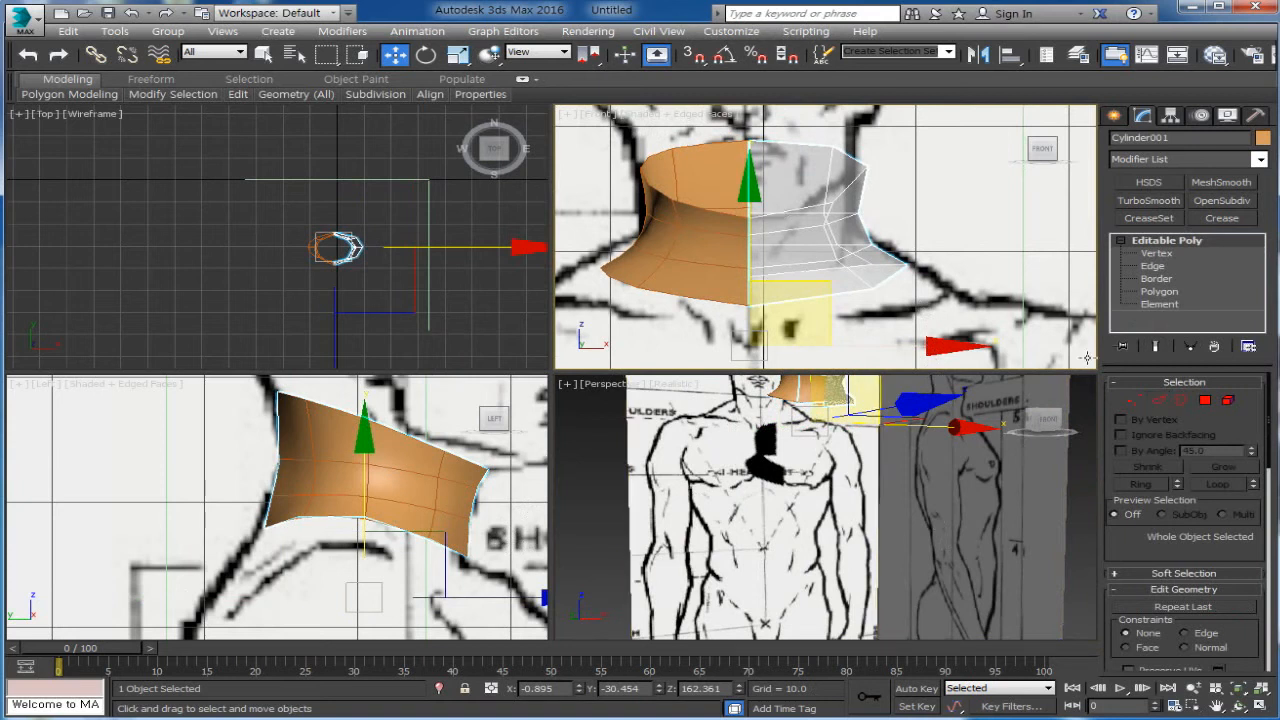
{"action": "left_click", "coordinate": [1158, 400]}
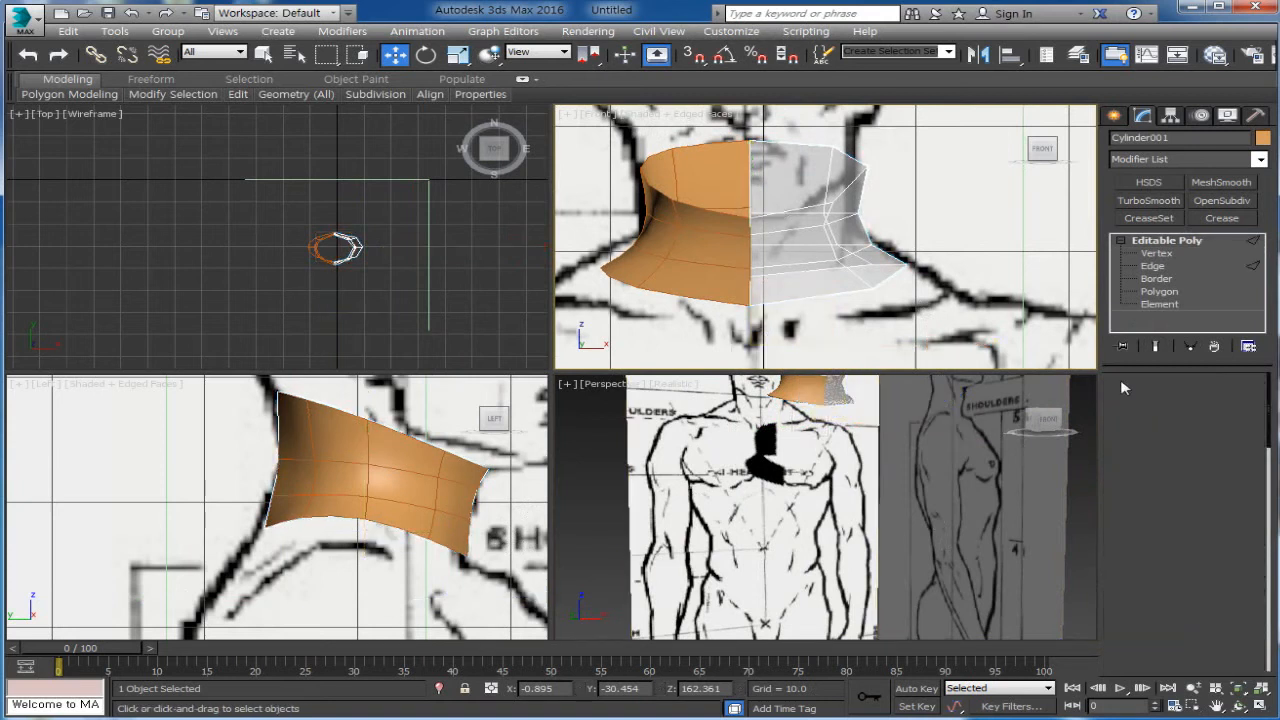
{"action": "left_click", "coordinate": [794, 207]}
{"action": "left_click", "coordinate": [1141, 484]}
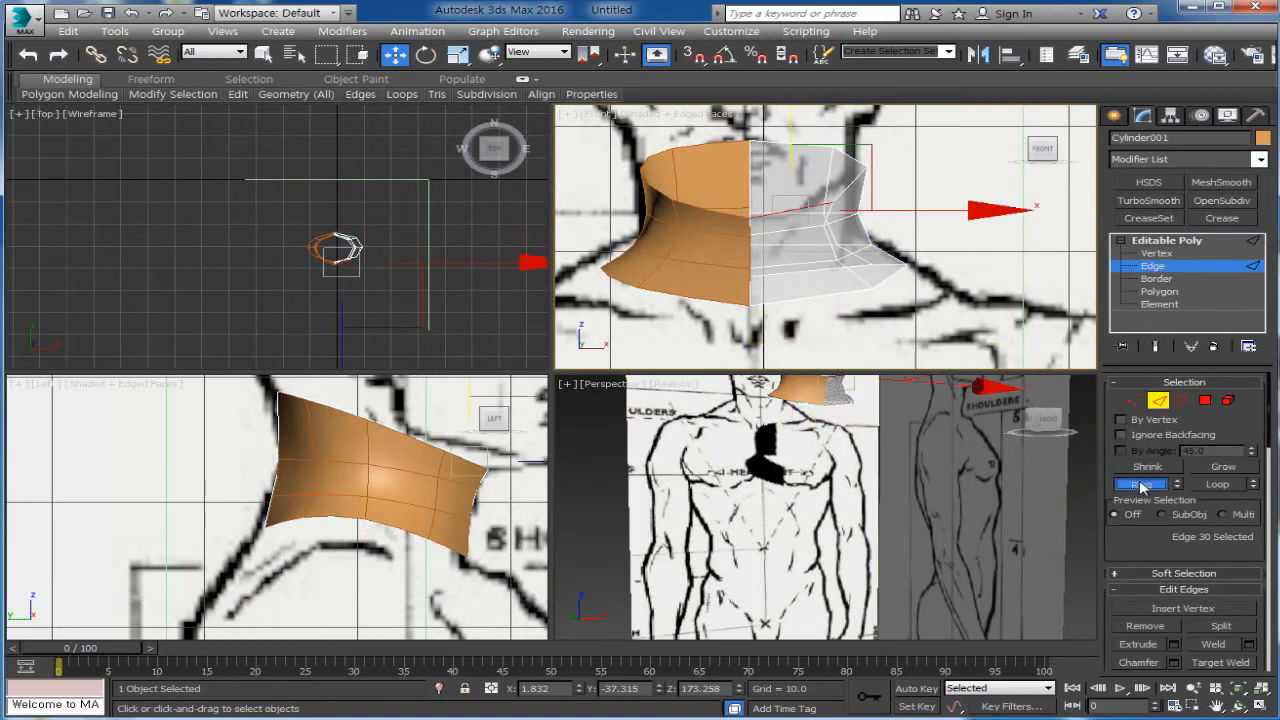
{"action": "left_click_drag", "start_coordinate": [1172, 540], "coordinate": [1166, 356]}
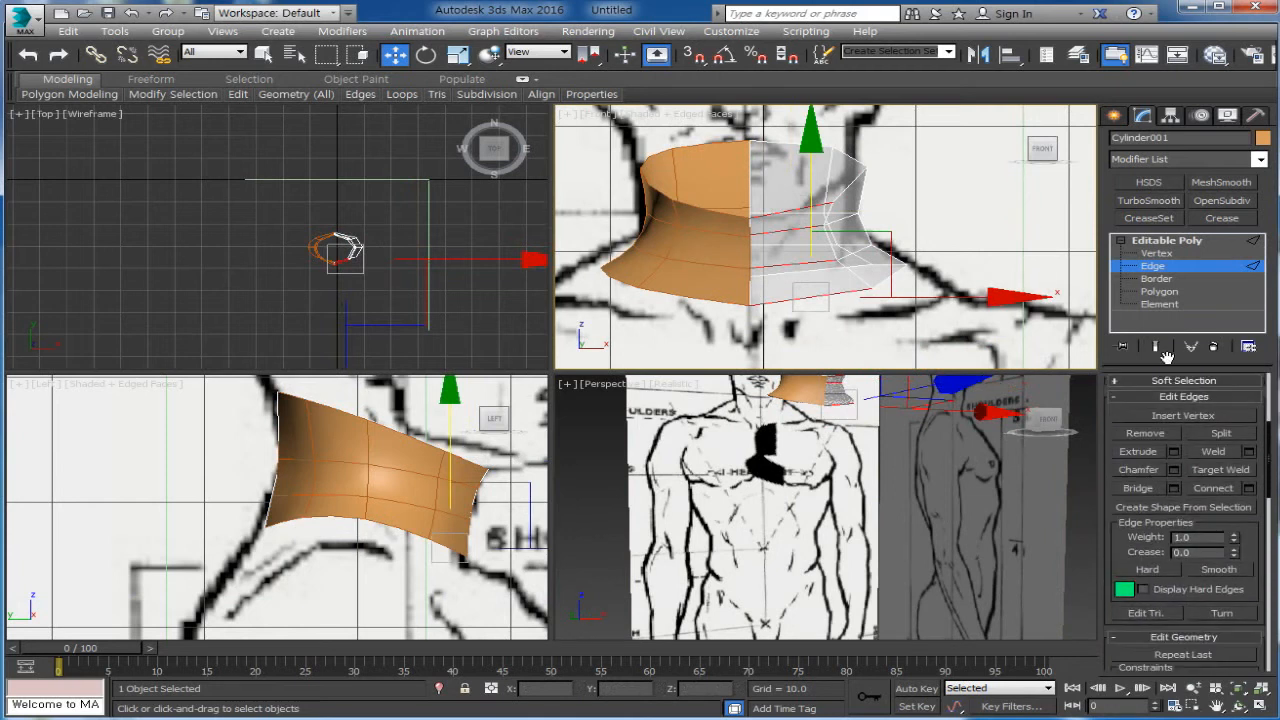
{"action": "left_click", "coordinate": [1212, 488]}
Set the perspective view to shaded display with Edged Faces for inspecting the neck
{"action": "scroll", "coordinate": [505, 596], "scroll_direction": "up", "scroll_amount": 3}
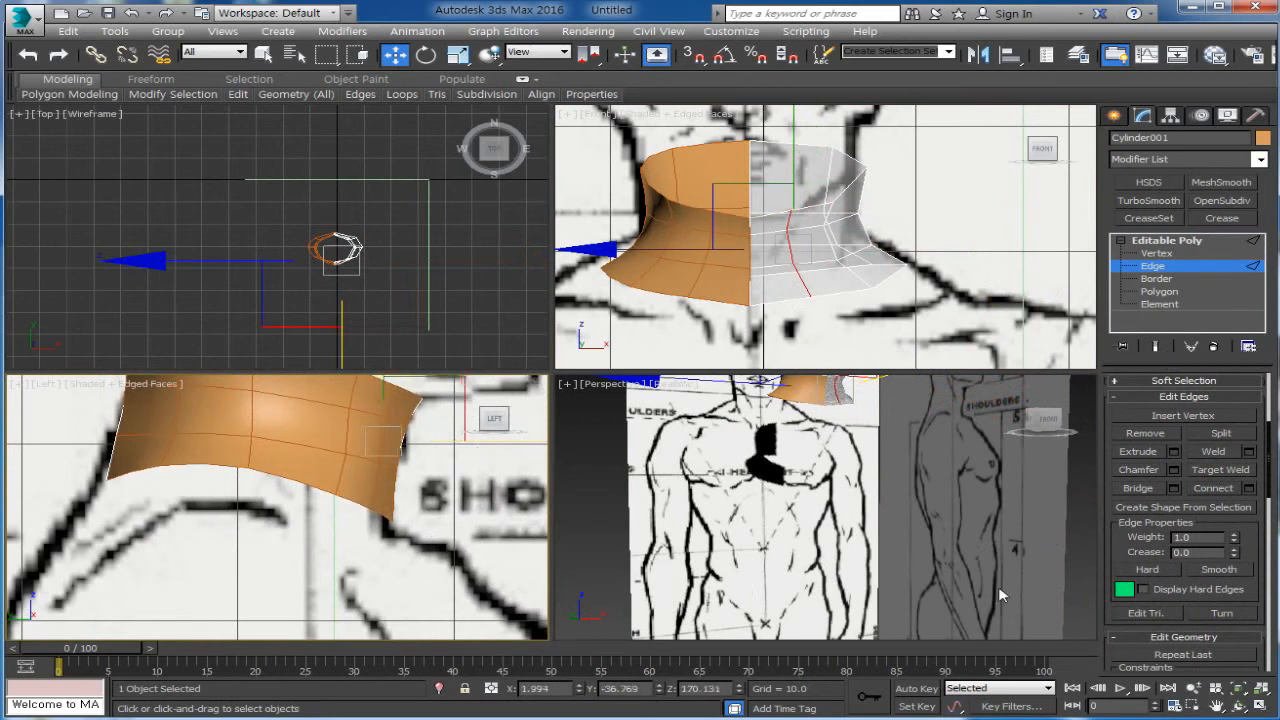
{"action": "middle_click_drag", "start_coordinate": [1000, 592], "coordinate": [900, 590], "text": "alt"}
{"action": "scroll", "coordinate": [895, 588], "scroll_direction": "up", "scroll_amount": 4}
{"action": "middle_click_drag", "start_coordinate": [856, 497], "coordinate": [881, 520]}
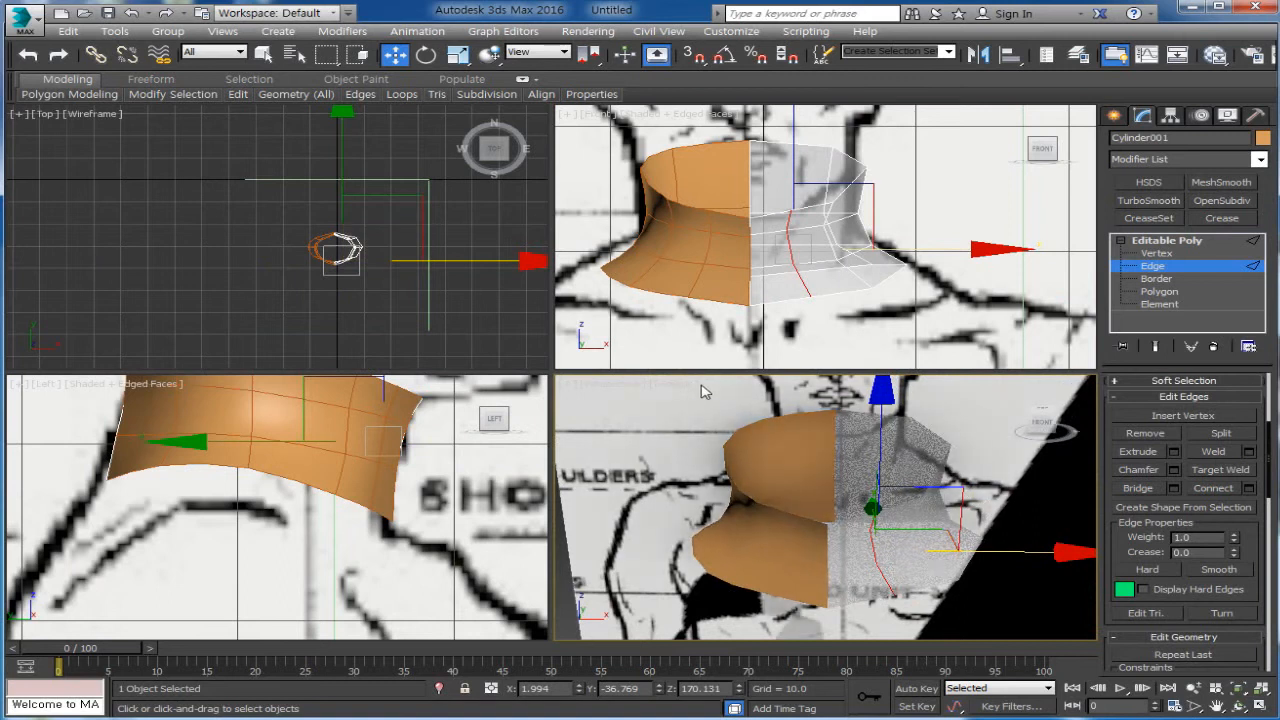
{"action": "left_click", "coordinate": [640, 388]}
{"action": "left_click", "coordinate": [664, 384]}
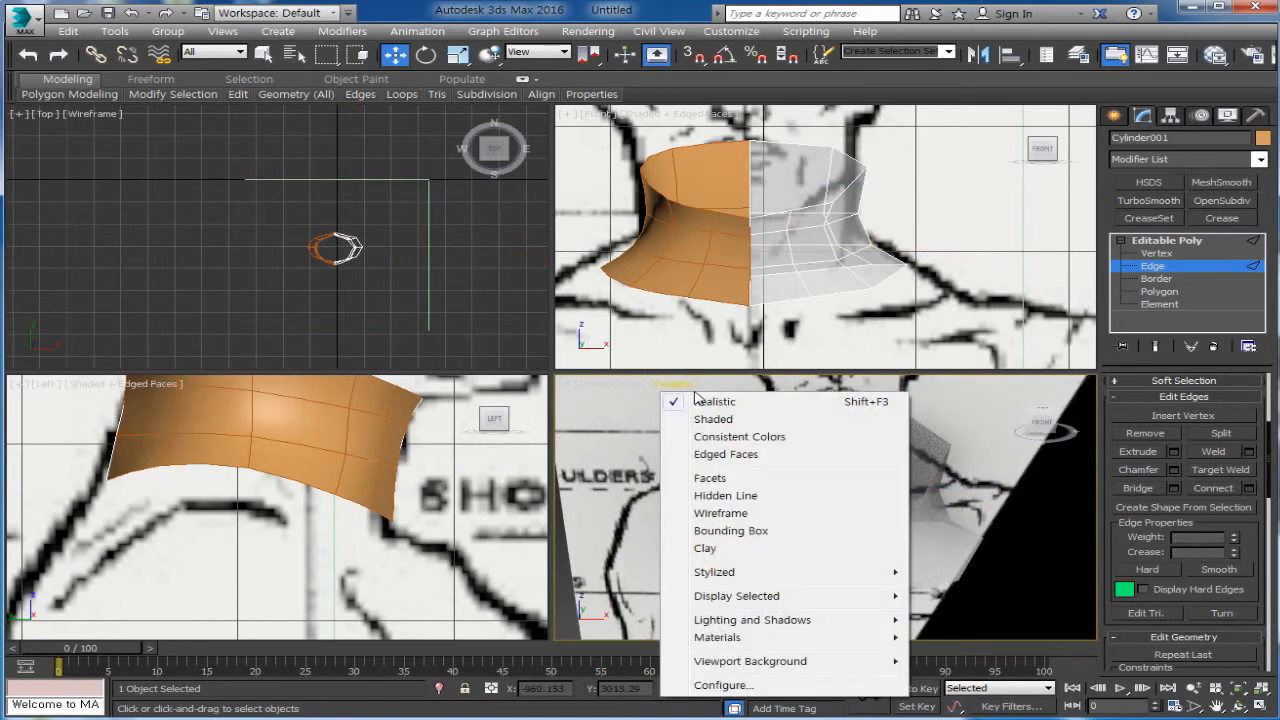
{"action": "left_click", "coordinate": [708, 420]}
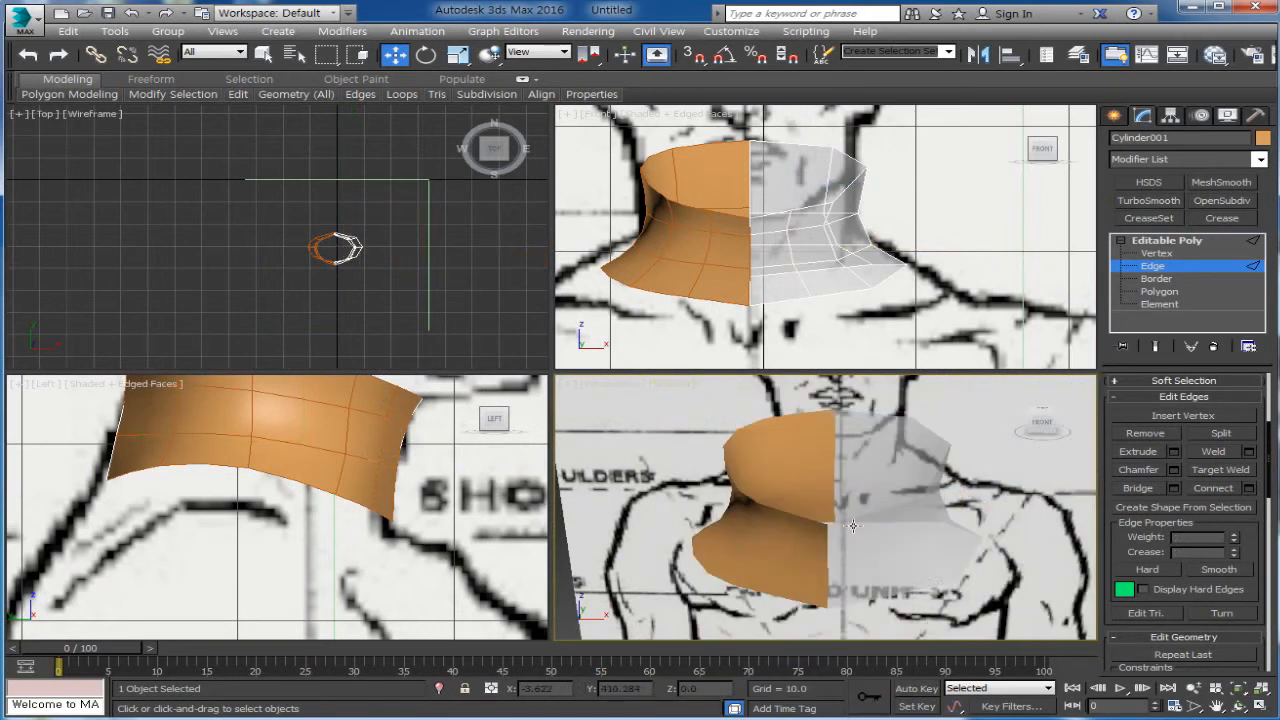
{"action": "left_click", "coordinate": [665, 384]}
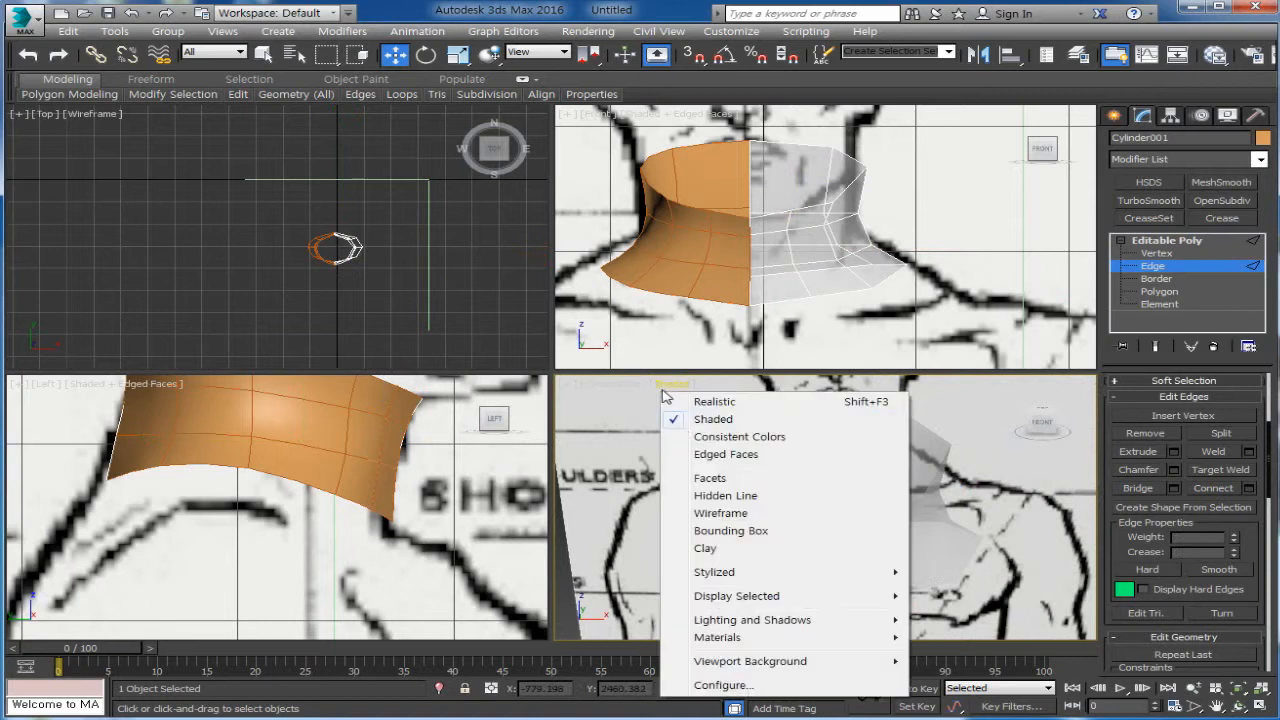
{"action": "left_click", "coordinate": [708, 451]}
Select the ring of edges beside the neck's back centre line and connect them with a new vertical edge
{"action": "middle_click_drag", "start_coordinate": [888, 594], "coordinate": [1028, 558], "text": "alt"}
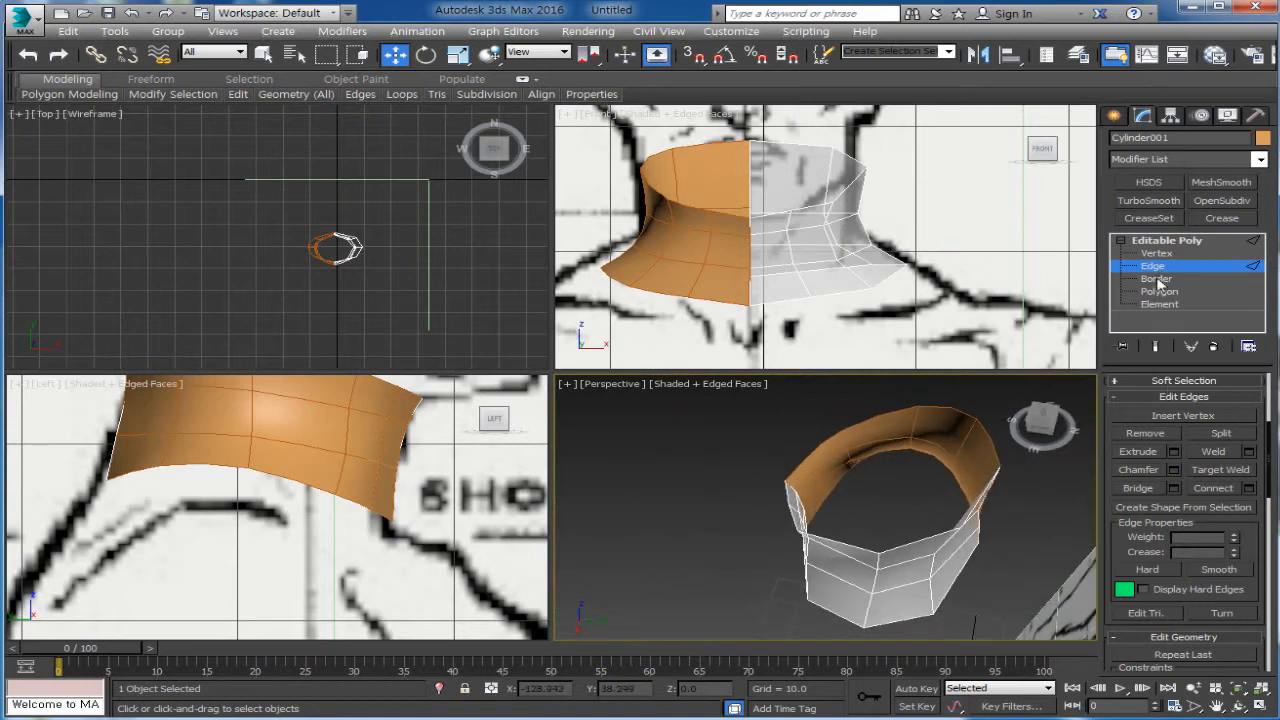
{"action": "left_click", "coordinate": [972, 508]}
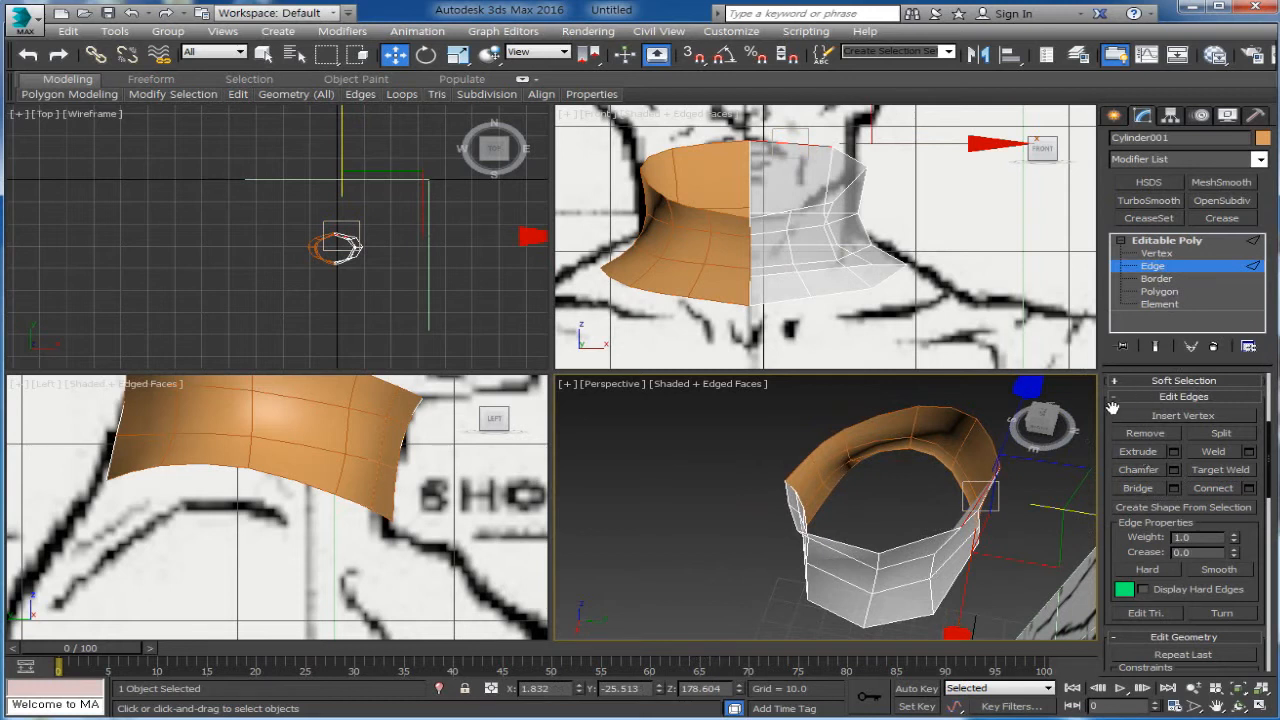
{"action": "left_click_drag", "start_coordinate": [1110, 408], "coordinate": [1116, 596]}
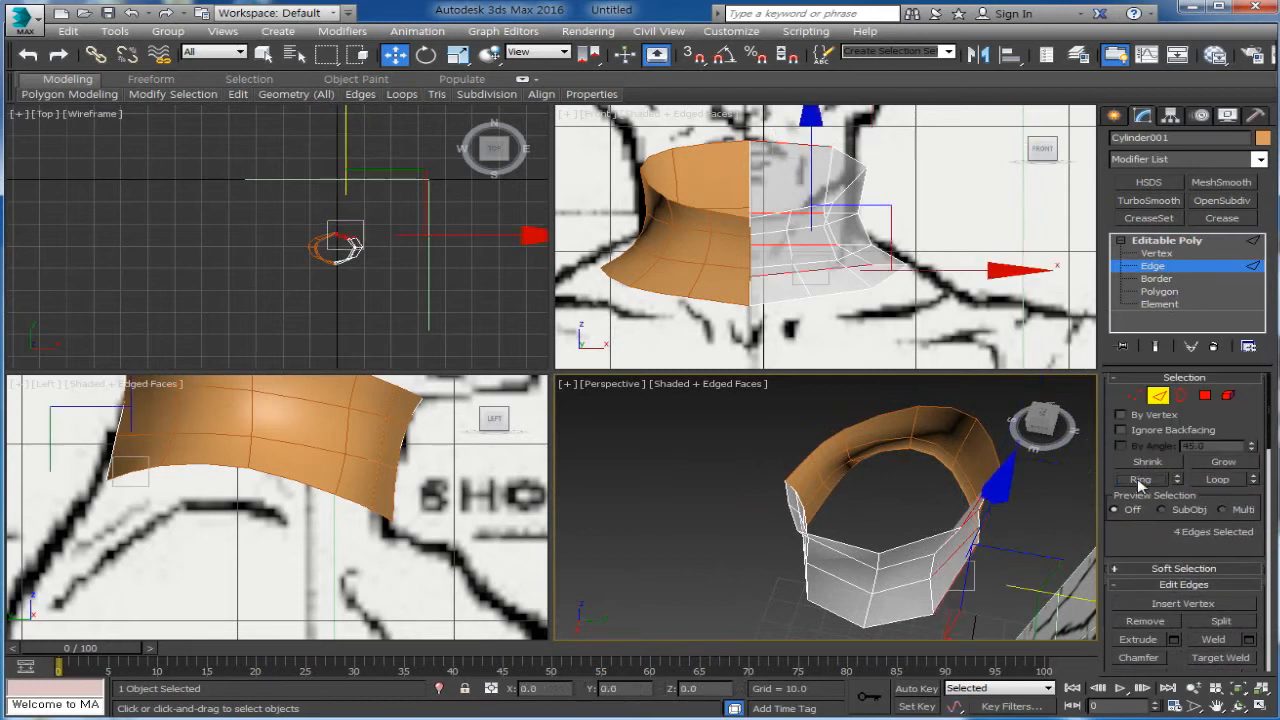
{"action": "scroll", "coordinate": [1150, 490], "scroll_direction": "down", "scroll_amount": 5}
{"action": "left_click", "coordinate": [1215, 501]}
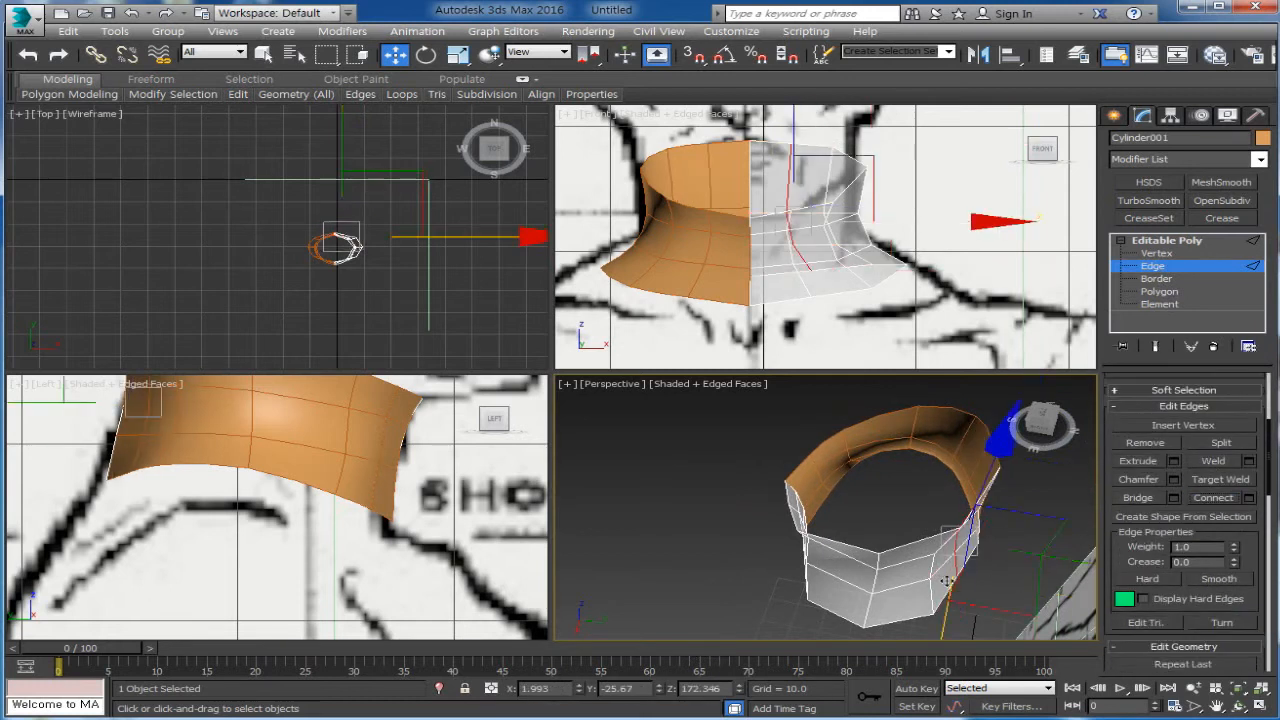
At Vertex level, select the vertices along the neck's back centre and move them slightly forward in the left view
{"action": "middle_click_drag", "start_coordinate": [1000, 598], "coordinate": [840, 622], "text": "alt"}
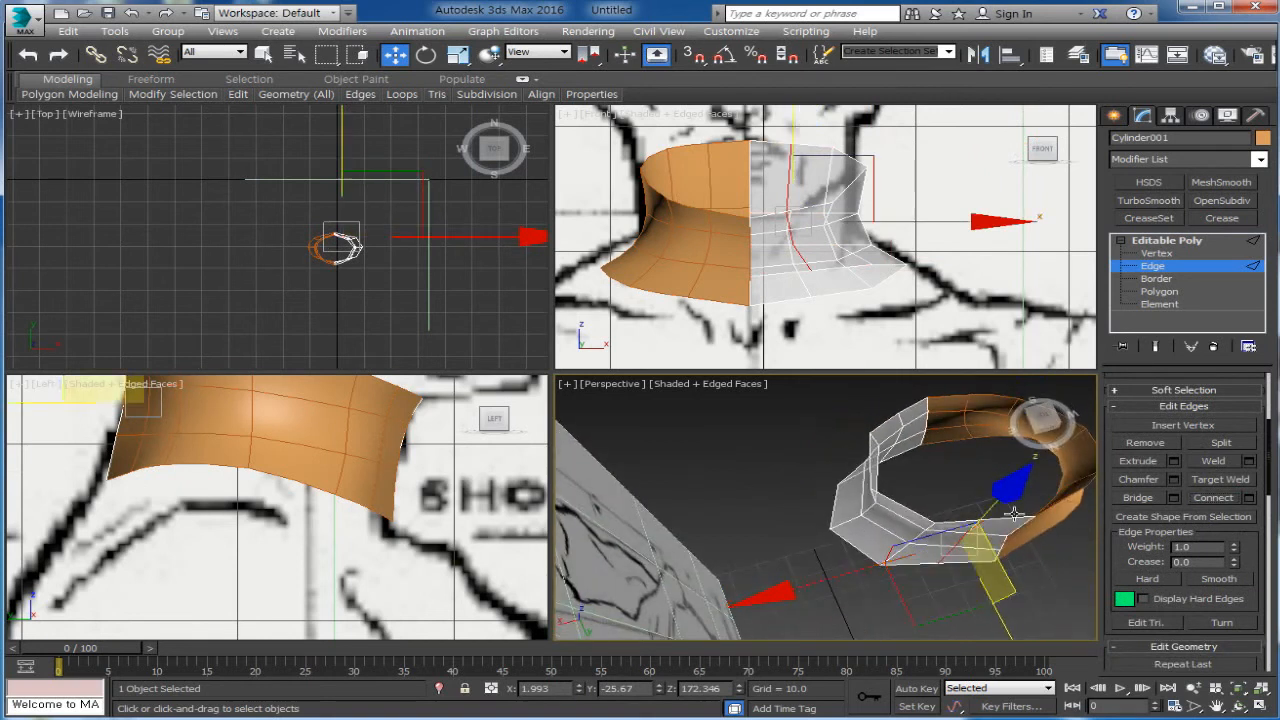
{"action": "left_click", "coordinate": [1157, 253]}
{"action": "middle_click_drag", "start_coordinate": [958, 573], "coordinate": [925, 584], "text": "alt"}
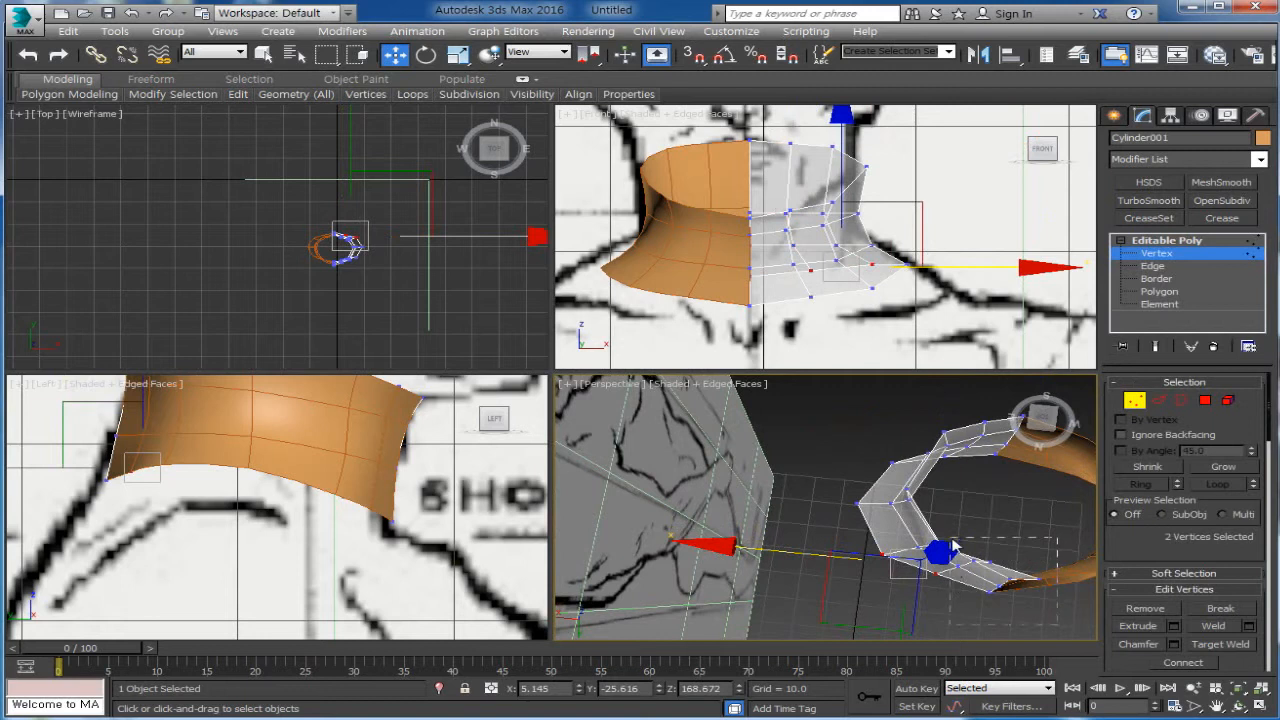
{"action": "left_click_drag", "start_coordinate": [951, 540], "coordinate": [985, 583]}
{"action": "scroll", "coordinate": [1025, 600], "scroll_direction": "down", "scroll_amount": 4}
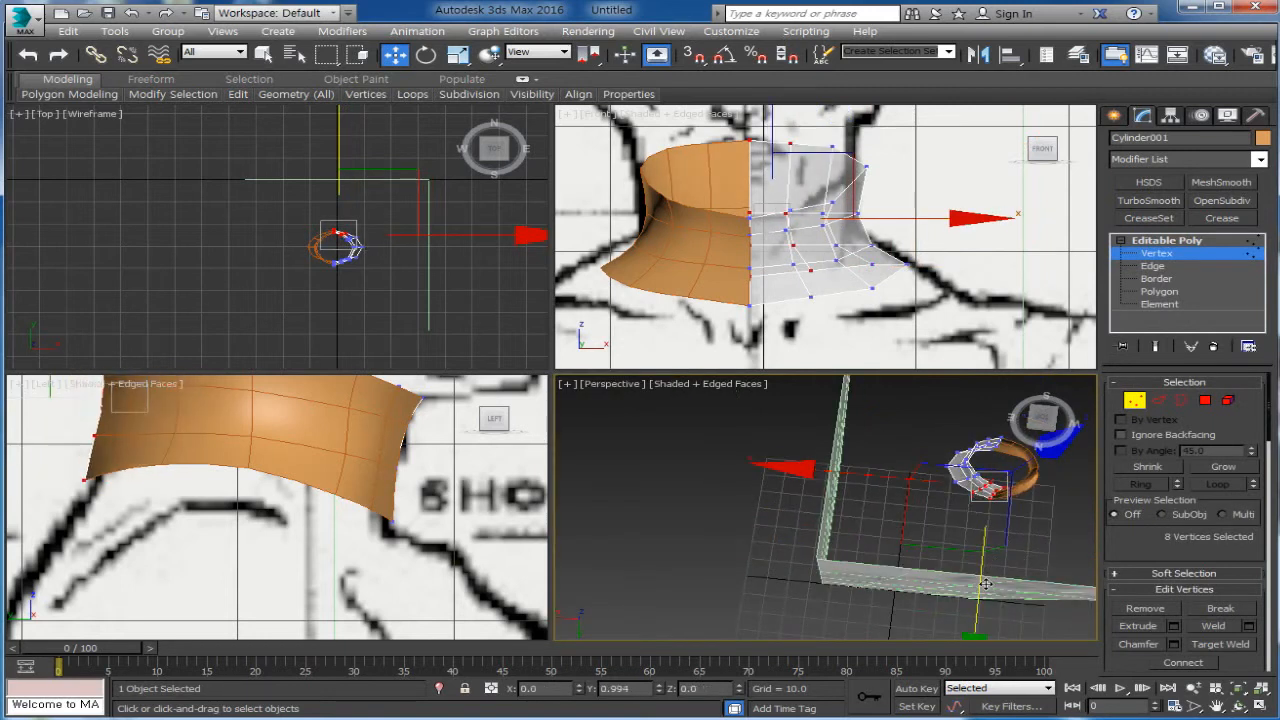
{"action": "middle_click_drag", "start_coordinate": [985, 583], "coordinate": [957, 555], "text": "alt"}
{"action": "middle_click_drag", "start_coordinate": [347, 503], "coordinate": [384, 560]}
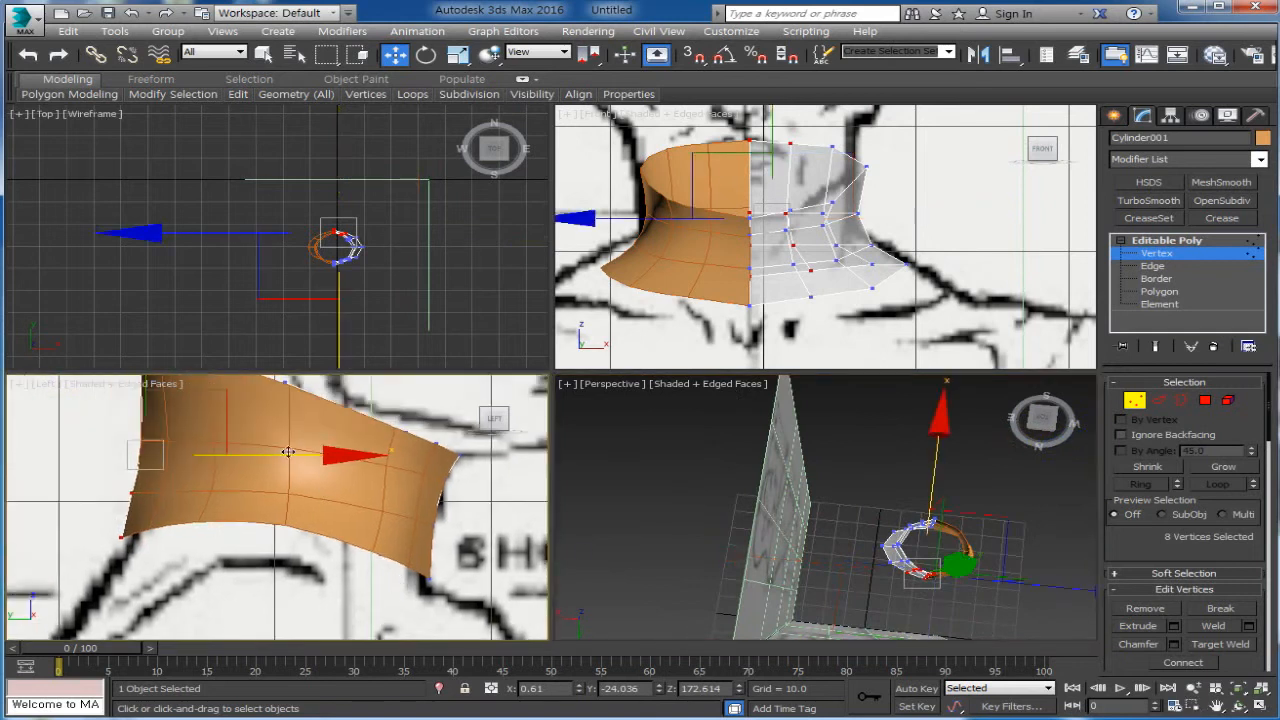
{"action": "left_click_drag", "start_coordinate": [288, 454], "coordinate": [297, 458]}
Select the three vertices of the edge line beside the neck's front centre, and leave Vertex level
{"action": "middle_click_drag", "start_coordinate": [997, 551], "coordinate": [925, 556], "text": "alt"}
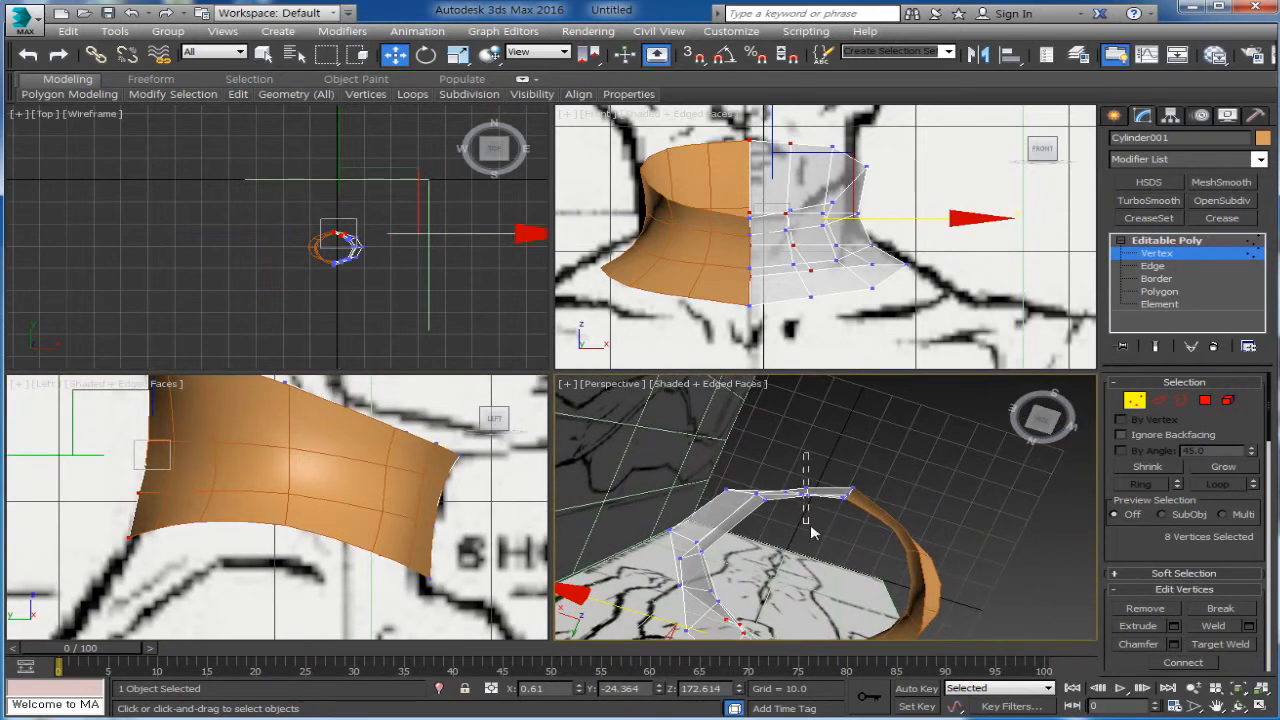
{"action": "left_click_drag", "start_coordinate": [818, 558], "coordinate": [769, 571]}
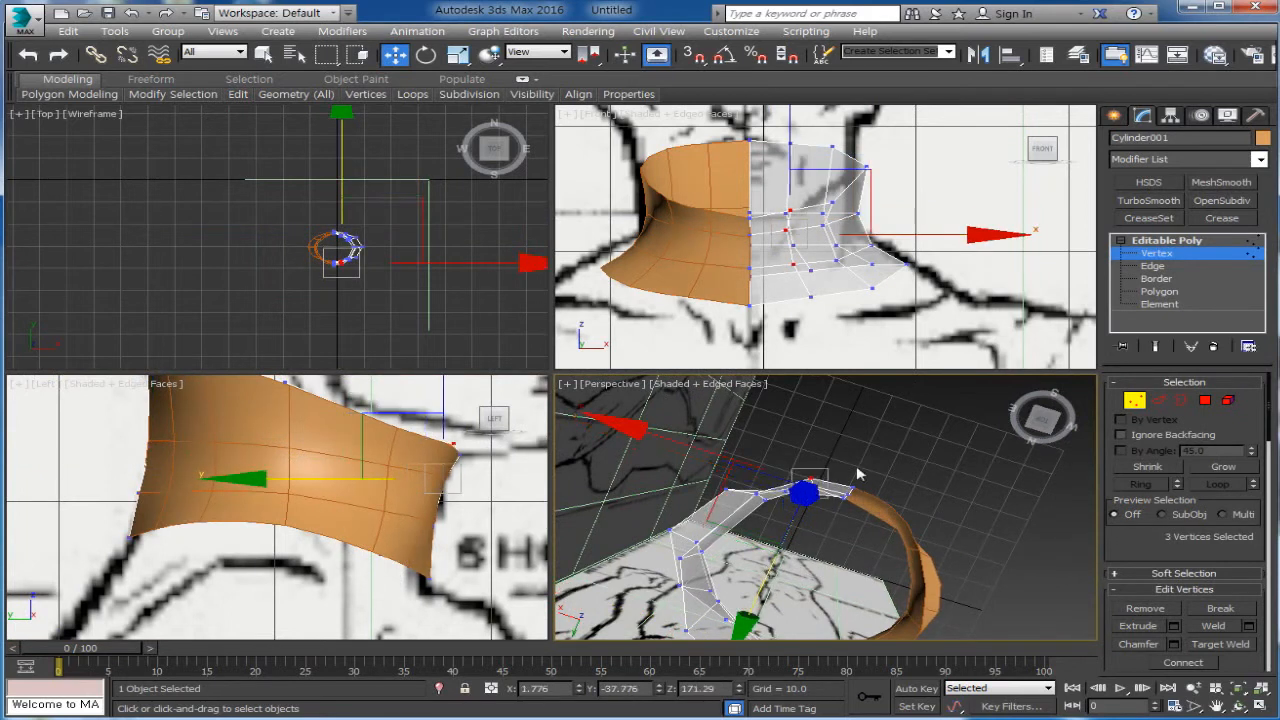
{"action": "mouse_move", "coordinate": [857, 471]}
{"action": "middle_mouse_down", "text": "alt"}
{"action": "mouse_move", "coordinate": [1029, 429]}
{"action": "mouse_move", "coordinate": [1006, 457]}
{"action": "mouse_move", "coordinate": [979, 563]}
{"action": "mouse_move", "coordinate": [1124, 514]}
{"action": "middle_mouse_up", "text": "alt"}
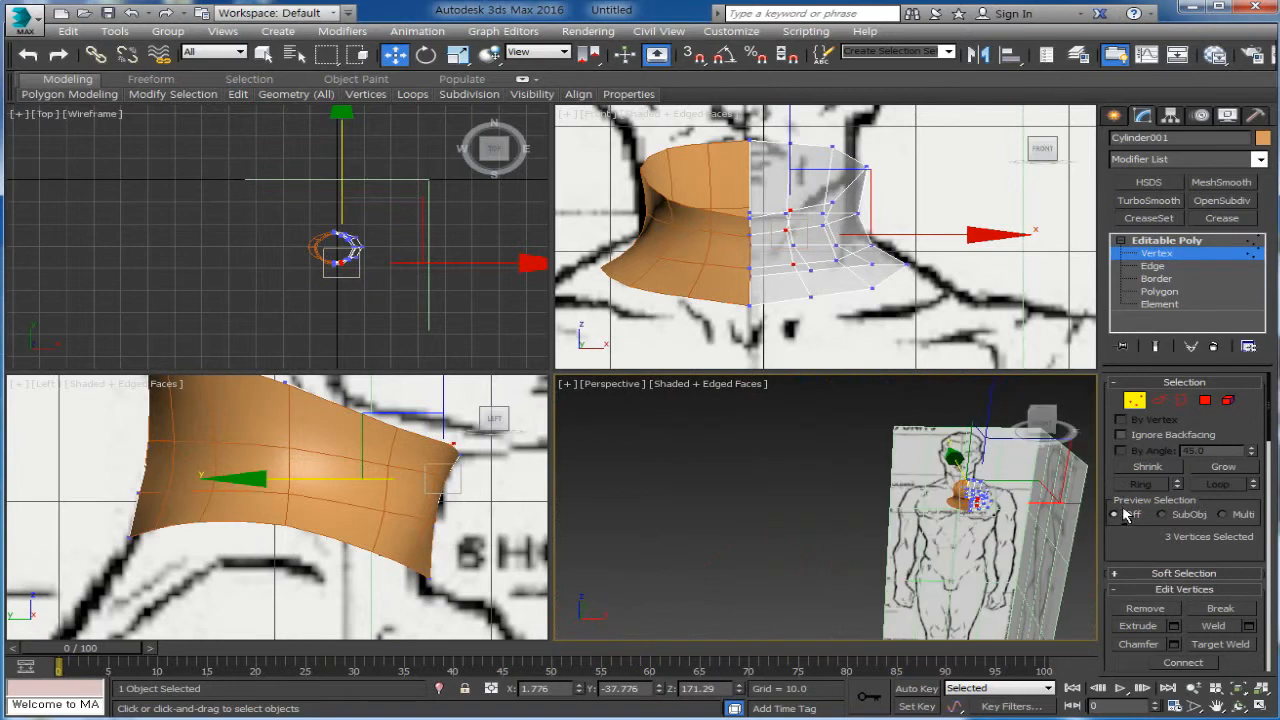
{"action": "left_click", "coordinate": [1134, 400]}
Move the side-view reference plane sideways away from the neck, to about X 110.7
{"action": "mouse_move", "coordinate": [786, 551]}
{"action": "middle_mouse_down", "text": "alt"}
{"action": "mouse_move", "coordinate": [763, 534]}
{"action": "mouse_move", "coordinate": [931, 568]}
{"action": "mouse_move", "coordinate": [1050, 555]}
{"action": "mouse_move", "coordinate": [930, 568]}
{"action": "mouse_move", "coordinate": [987, 570]}
{"action": "middle_mouse_up", "text": "alt"}
{"action": "left_click", "coordinate": [955, 560]}
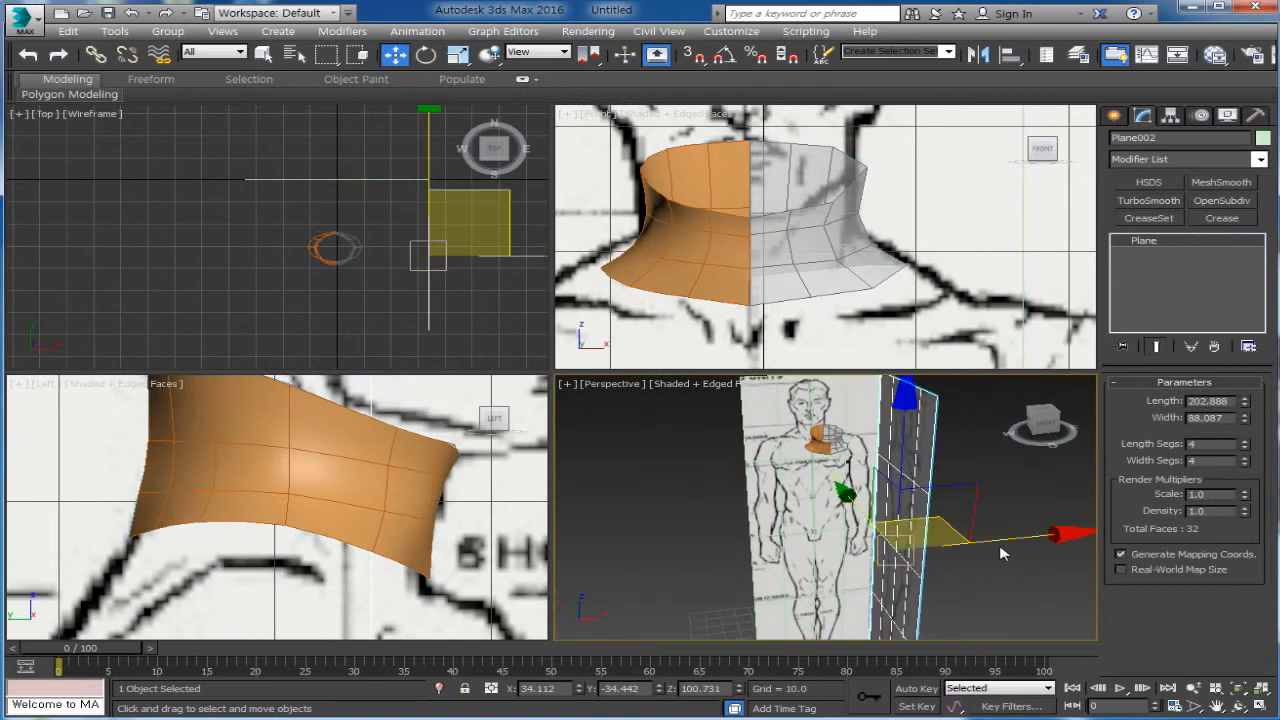
{"action": "left_click_drag", "start_coordinate": [1003, 553], "coordinate": [1090, 561]}
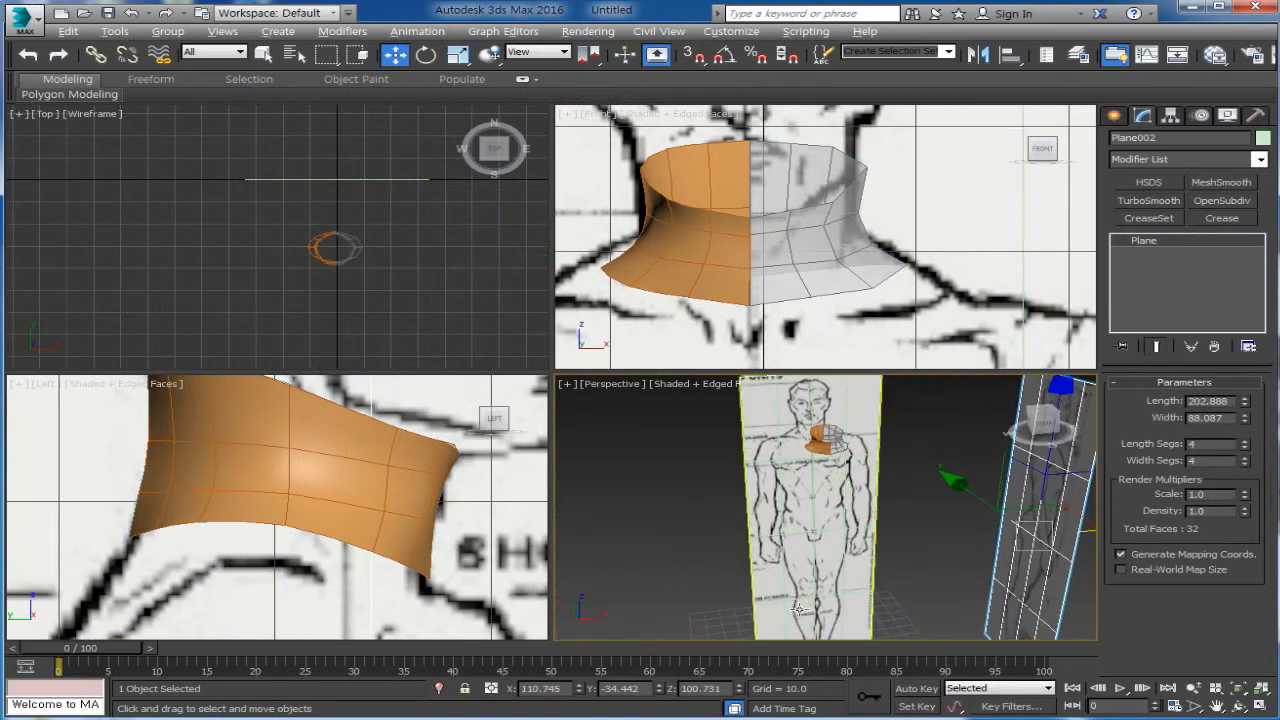
{"action": "middle_click_drag", "start_coordinate": [799, 609], "coordinate": [826, 586], "text": "alt"}
{"action": "scroll", "coordinate": [365, 542], "scroll_direction": "down", "scroll_amount": 3}
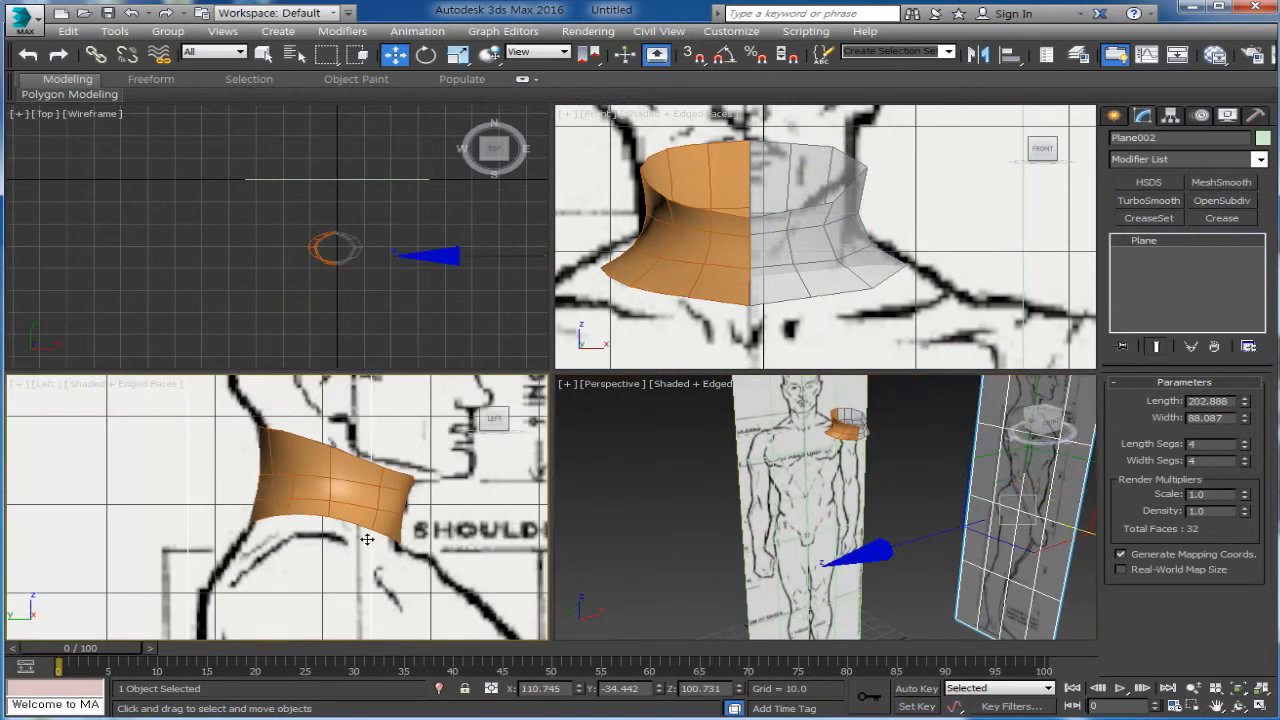
Move the front-view reference plane back behind the neck, to about Y 102
{"action": "left_click", "coordinate": [788, 525]}
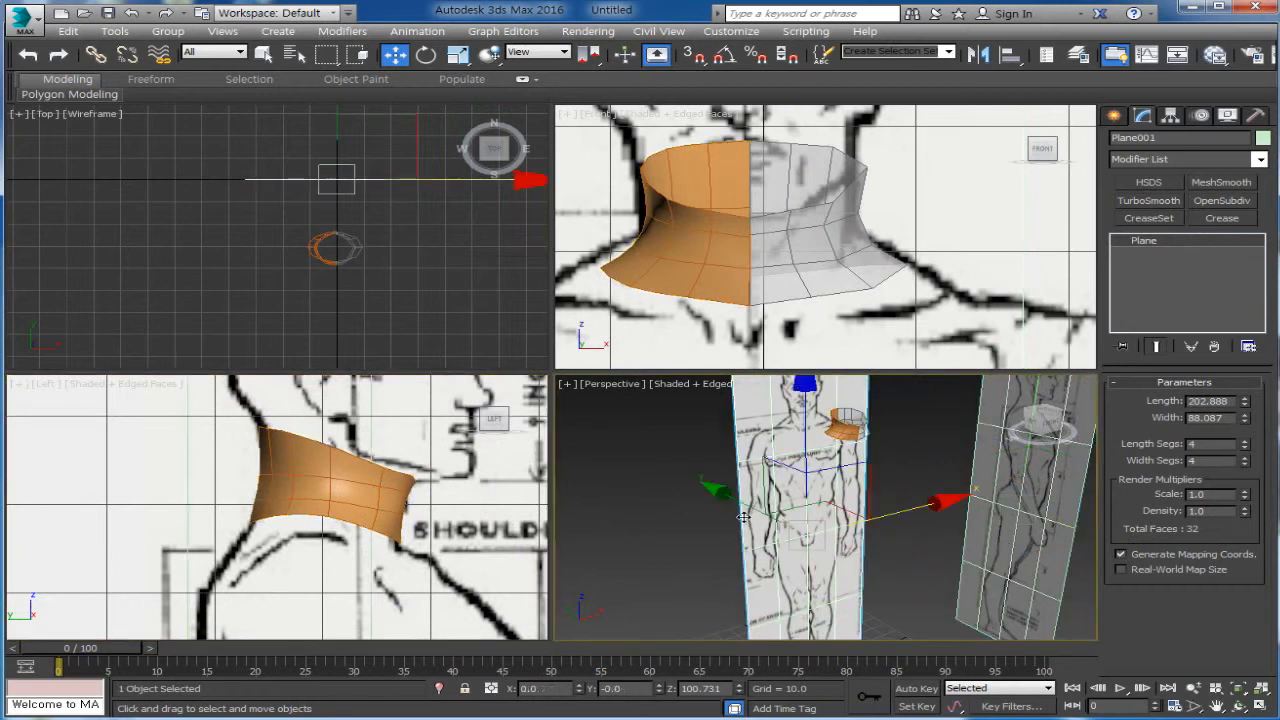
{"action": "left_click_drag", "start_coordinate": [743, 517], "coordinate": [690, 515]}
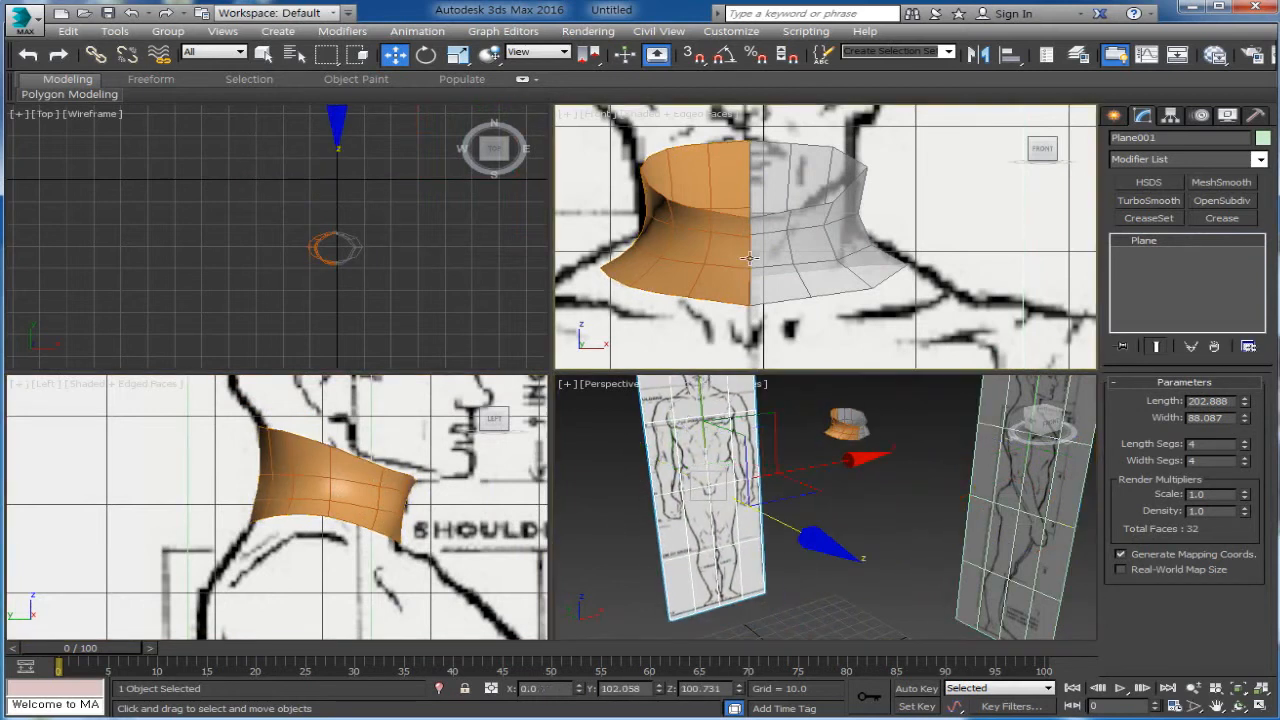
{"action": "scroll", "coordinate": [748, 258], "scroll_direction": "down", "scroll_amount": 2}
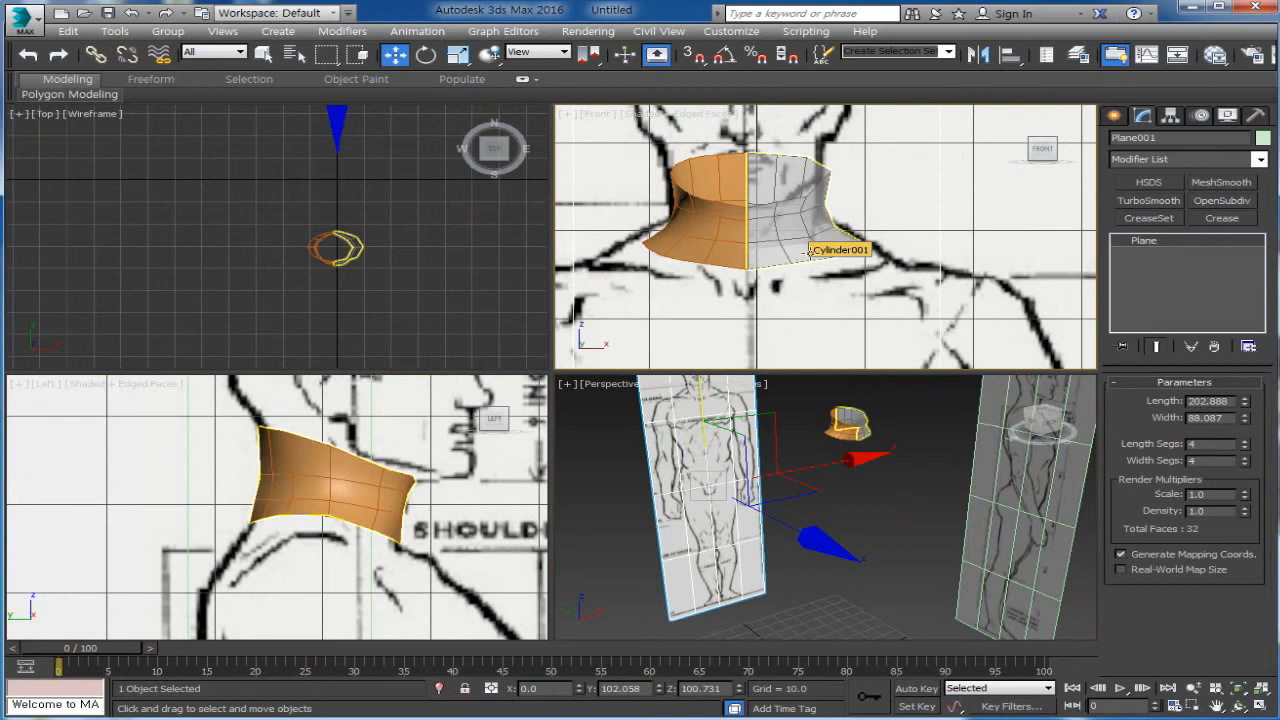
{"action": "scroll", "coordinate": [938, 478], "scroll_direction": "up", "scroll_amount": 4}
{"action": "scroll", "coordinate": [917, 569], "scroll_direction": "down", "scroll_amount": 4}
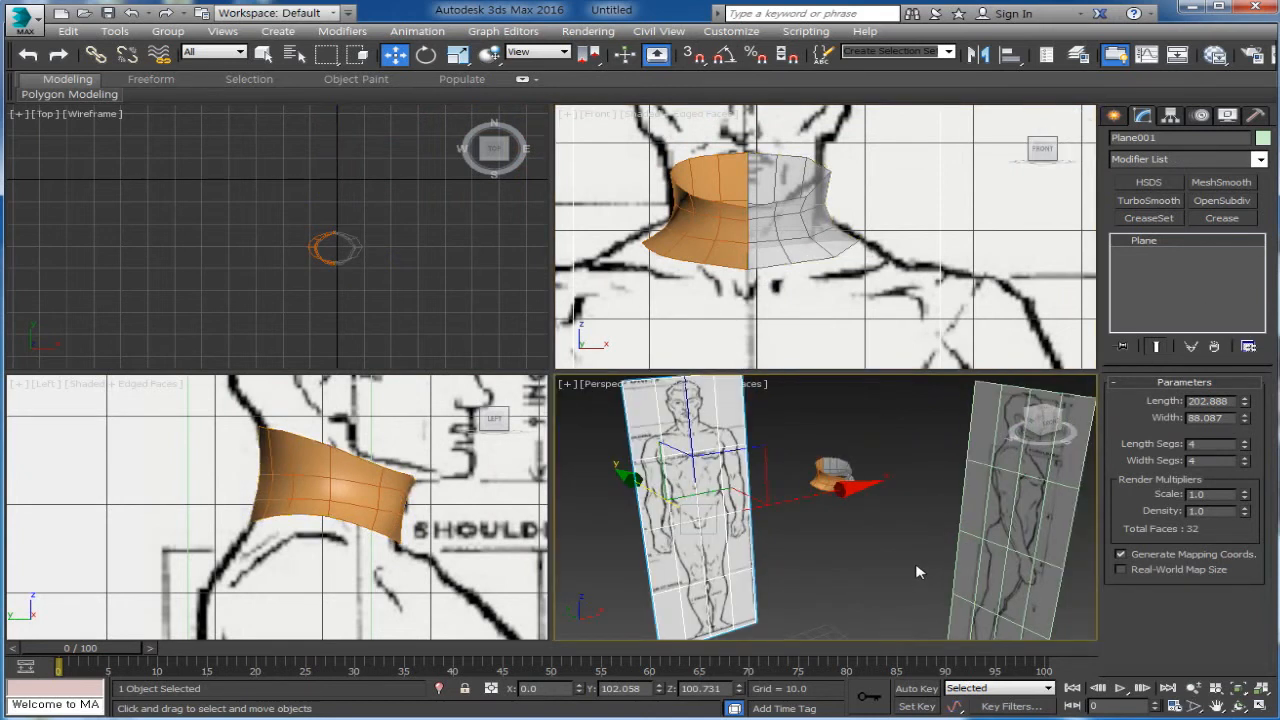
On the original neck half, enter Edge level and select the bottom border edge beside the front centre line
{"action": "middle_click_drag", "start_coordinate": [917, 571], "coordinate": [948, 600], "text": "alt"}
{"action": "scroll", "coordinate": [852, 552], "scroll_direction": "up", "scroll_amount": 4}
{"action": "scroll", "coordinate": [937, 571], "scroll_direction": "down", "scroll_amount": 4}
{"action": "middle_click_drag", "start_coordinate": [885, 540], "coordinate": [888, 502]}
{"action": "left_click", "coordinate": [765, 490]}
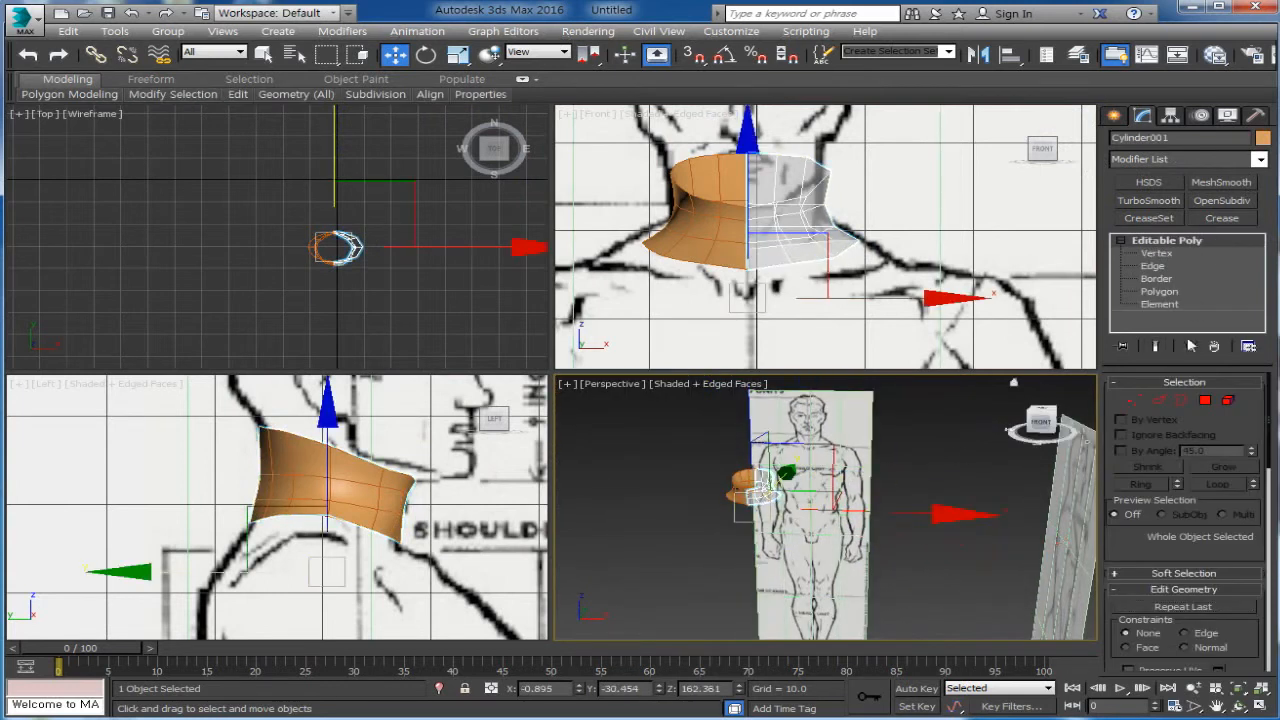
{"action": "left_click", "coordinate": [1153, 403]}
{"action": "scroll", "coordinate": [746, 488], "scroll_direction": "up", "scroll_amount": 7}
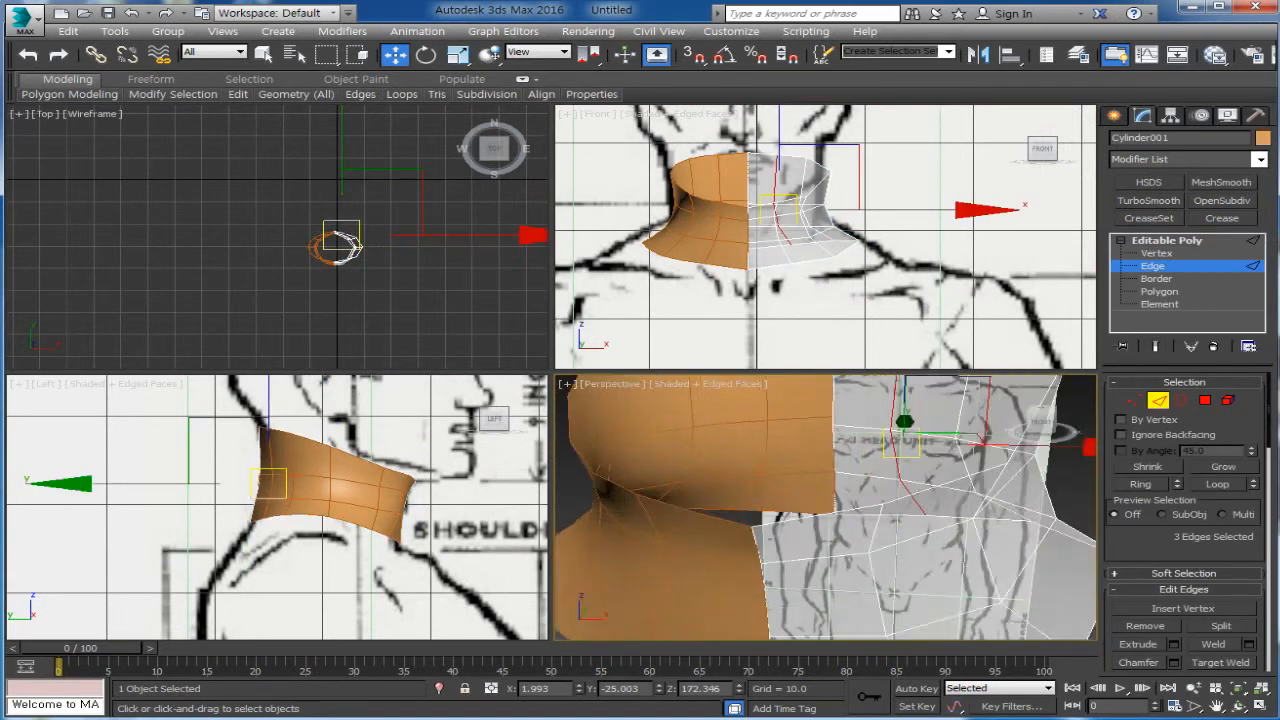
{"action": "scroll", "coordinate": [746, 488], "scroll_direction": "down", "scroll_amount": 5}
{"action": "middle_click_drag", "start_coordinate": [770, 460], "coordinate": [790, 482], "text": "alt"}
{"action": "left_click", "coordinate": [772, 512]}
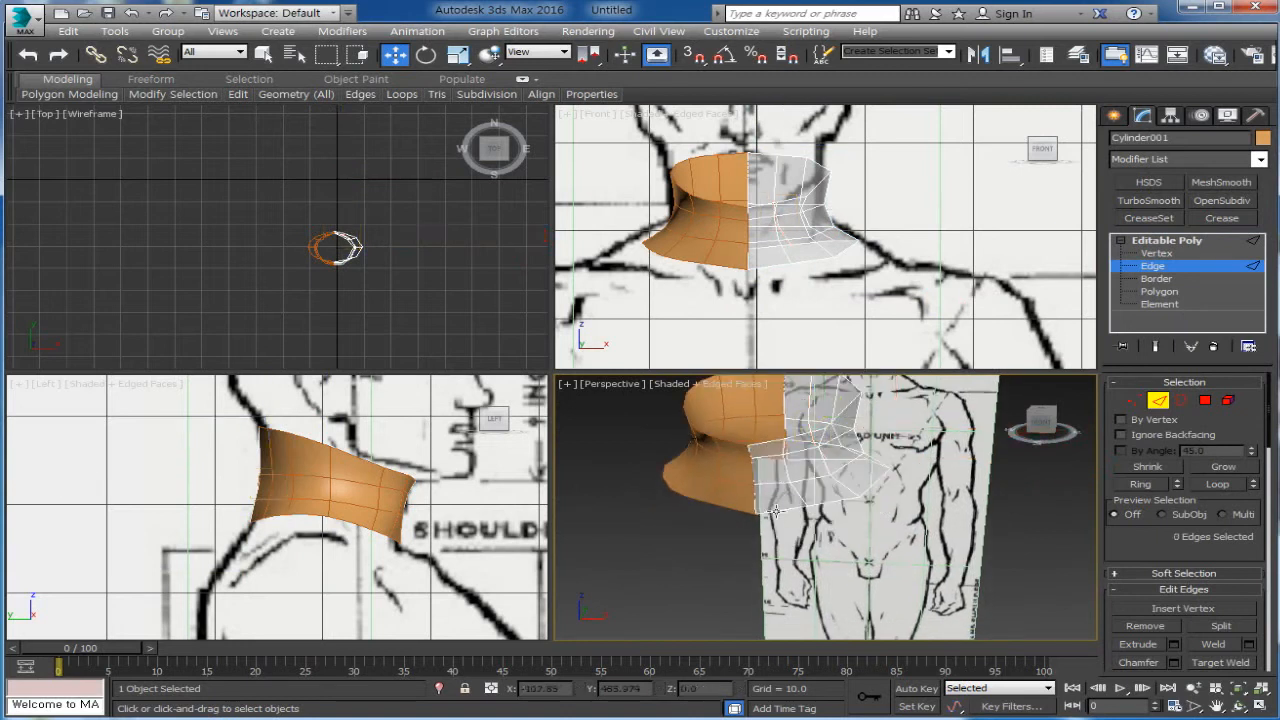
{"action": "left_click", "coordinate": [777, 512]}
In a maximized left view, extend the selected neck edge down the upper chest outline in two segments, to about Y -45.2, Z 157.3
{"action": "middle_click_drag", "start_coordinate": [462, 545], "coordinate": [432, 440]}
{"action": "scroll", "coordinate": [432, 440], "scroll_direction": "down", "scroll_amount": 3}
{"action": "scroll", "coordinate": [510, 561], "scroll_direction": "down", "scroll_amount": 2}
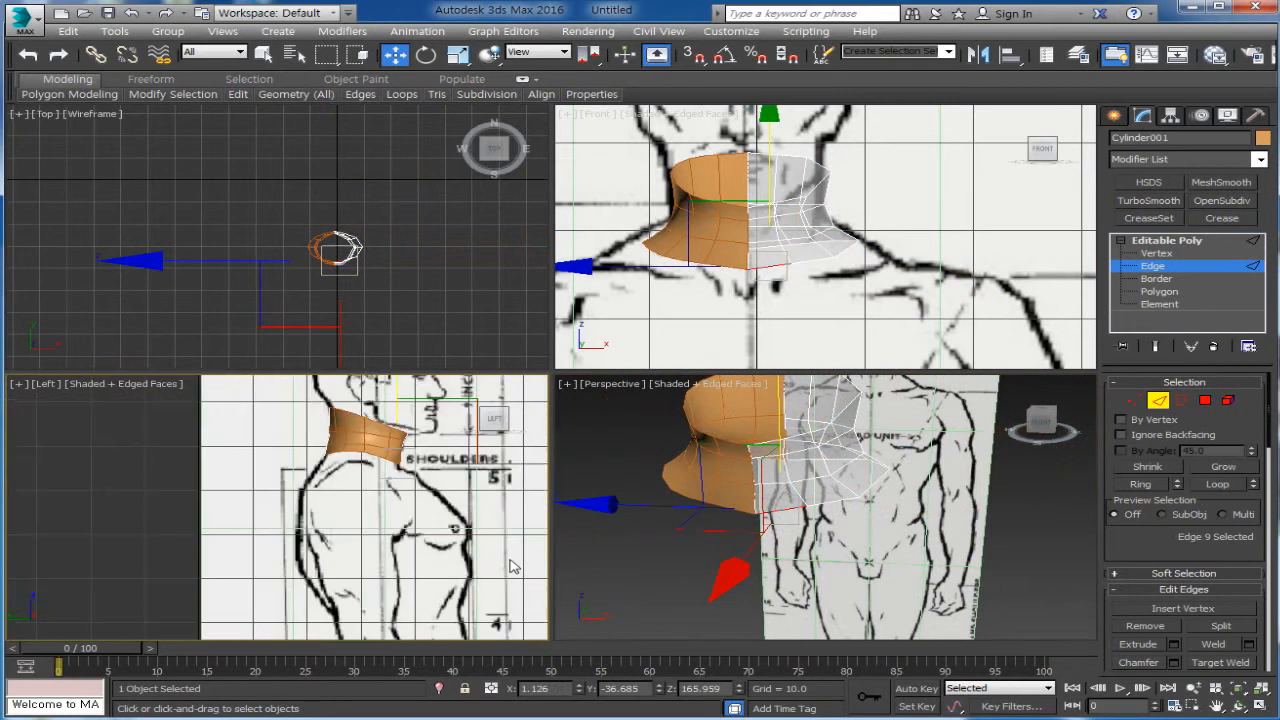
{"action": "middle_click_drag", "start_coordinate": [510, 561], "coordinate": [483, 501]}
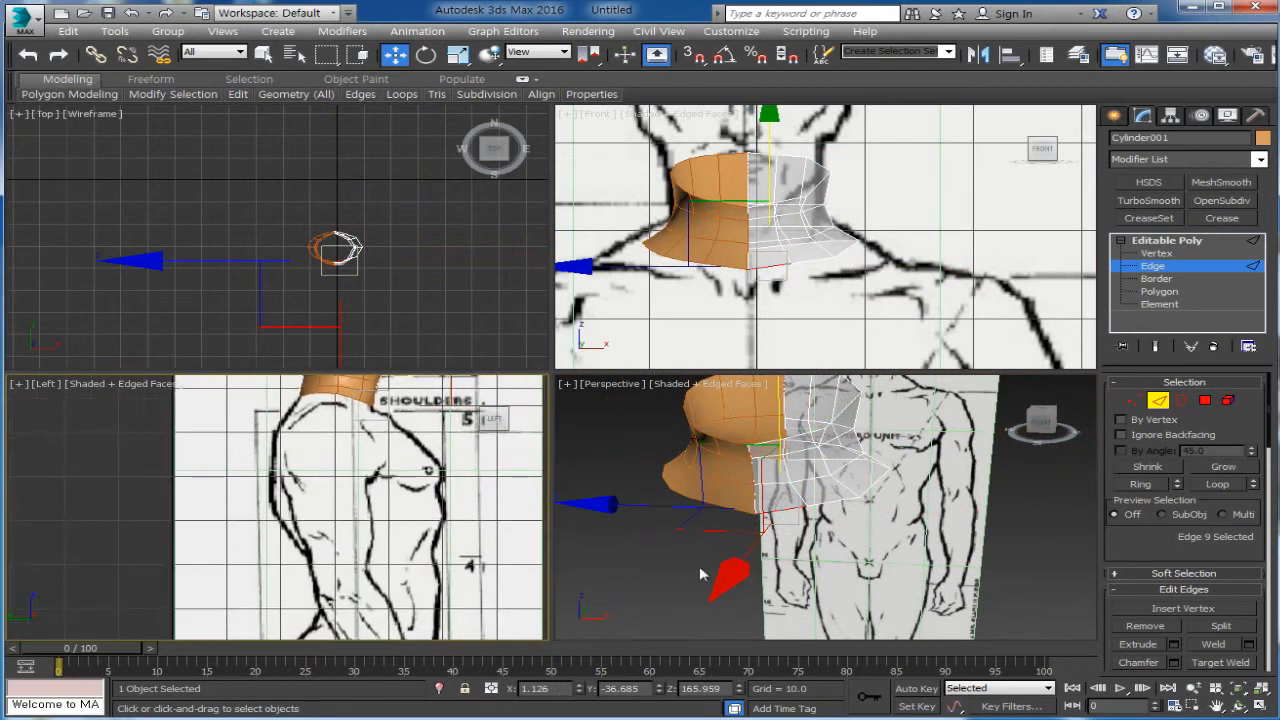
{"action": "left_click", "coordinate": [1260, 706]}
{"action": "scroll", "coordinate": [752, 489], "scroll_direction": "down", "scroll_amount": 3}
{"action": "middle_click_drag", "start_coordinate": [752, 489], "coordinate": [678, 423]}
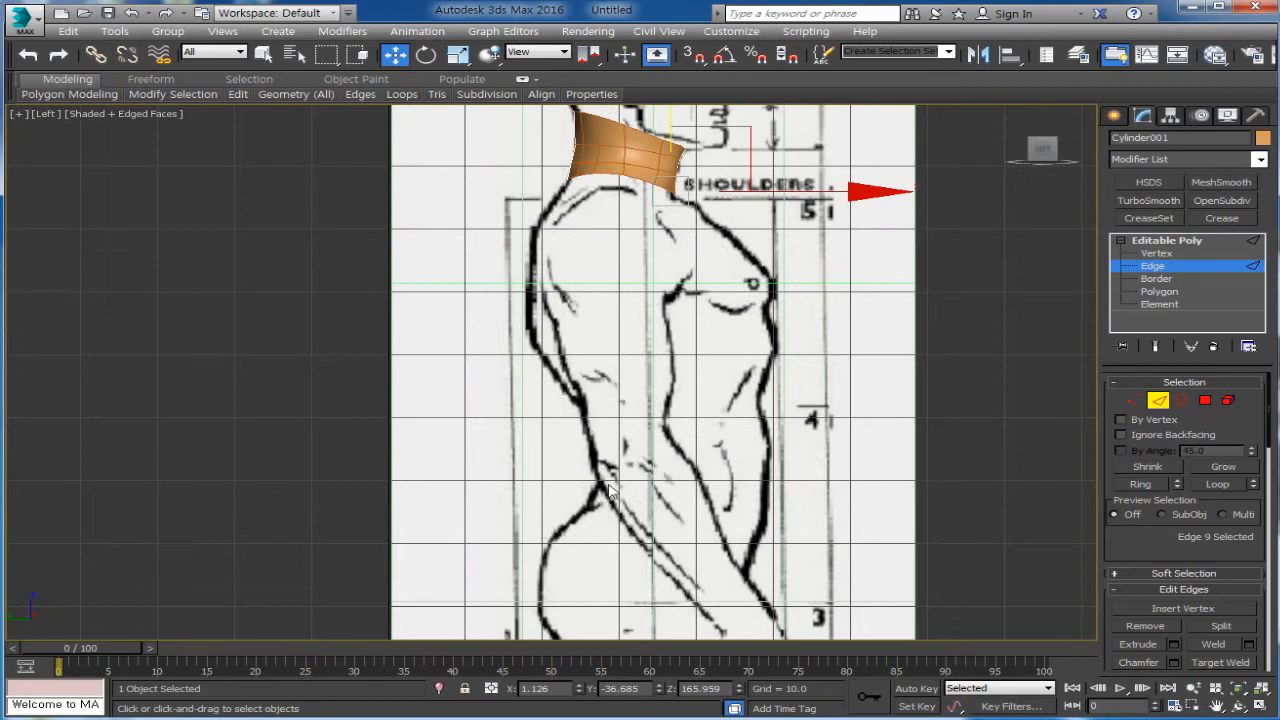
{"action": "scroll", "coordinate": [814, 271], "scroll_direction": "down", "scroll_amount": 2}
{"action": "middle_click_drag", "start_coordinate": [814, 271], "coordinate": [727, 350]}
{"action": "scroll", "coordinate": [791, 262], "scroll_direction": "up", "scroll_amount": 2}
{"action": "scroll", "coordinate": [735, 294], "scroll_direction": "up", "scroll_amount": 2}
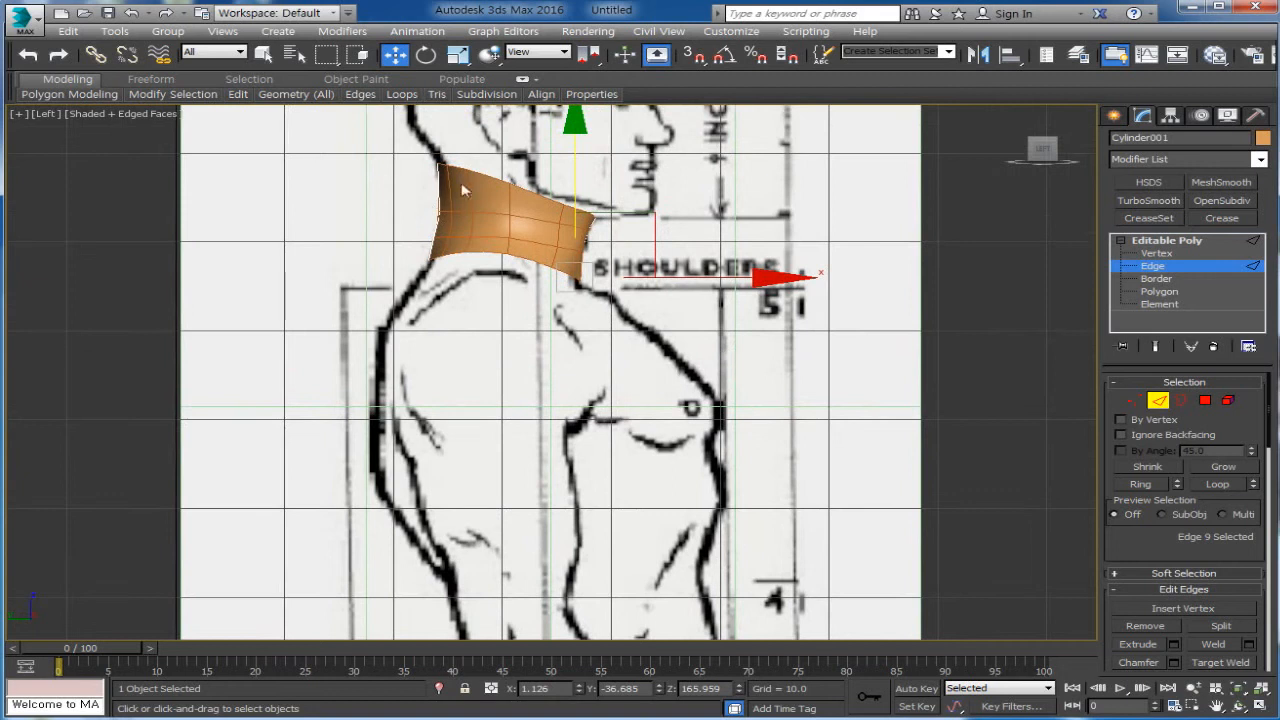
{"action": "left_click_drag", "start_coordinate": [654, 222], "coordinate": [791, 357], "text": "shift"}
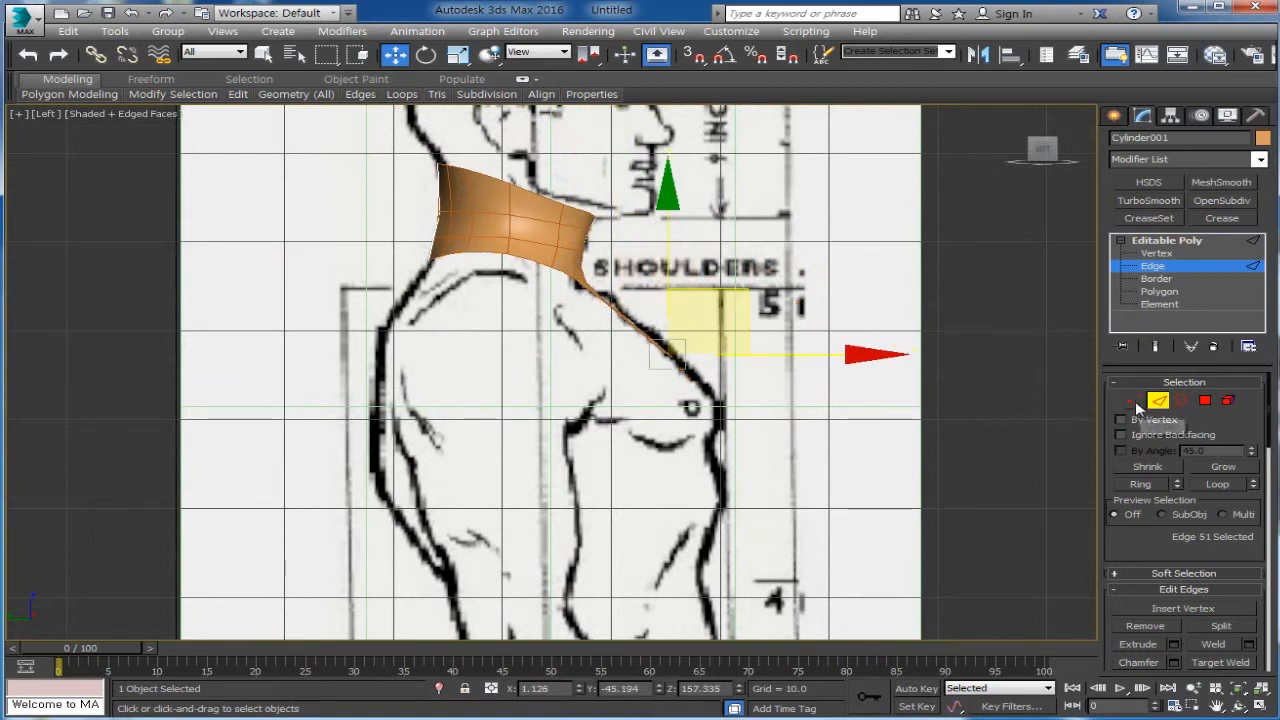
At Vertex level, move the two middle vertices of the new strip onto the upper chest outline, at about Y -40.9, Z 162.5
{"action": "left_click", "coordinate": [1134, 400]}
{"action": "scroll", "coordinate": [624, 300], "scroll_direction": "up", "scroll_amount": 3}
{"action": "left_click_drag", "start_coordinate": [650, 314], "coordinate": [648, 312]}
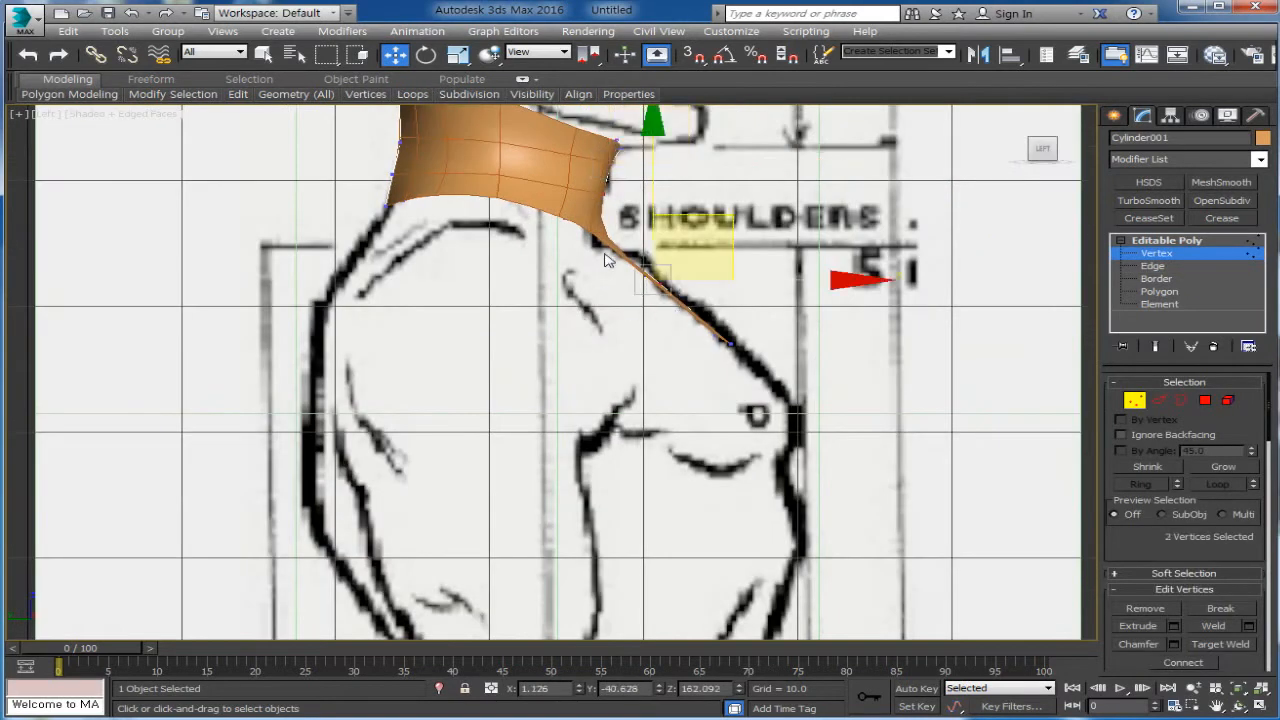
{"action": "left_click_drag", "start_coordinate": [731, 239], "coordinate": [736, 235]}
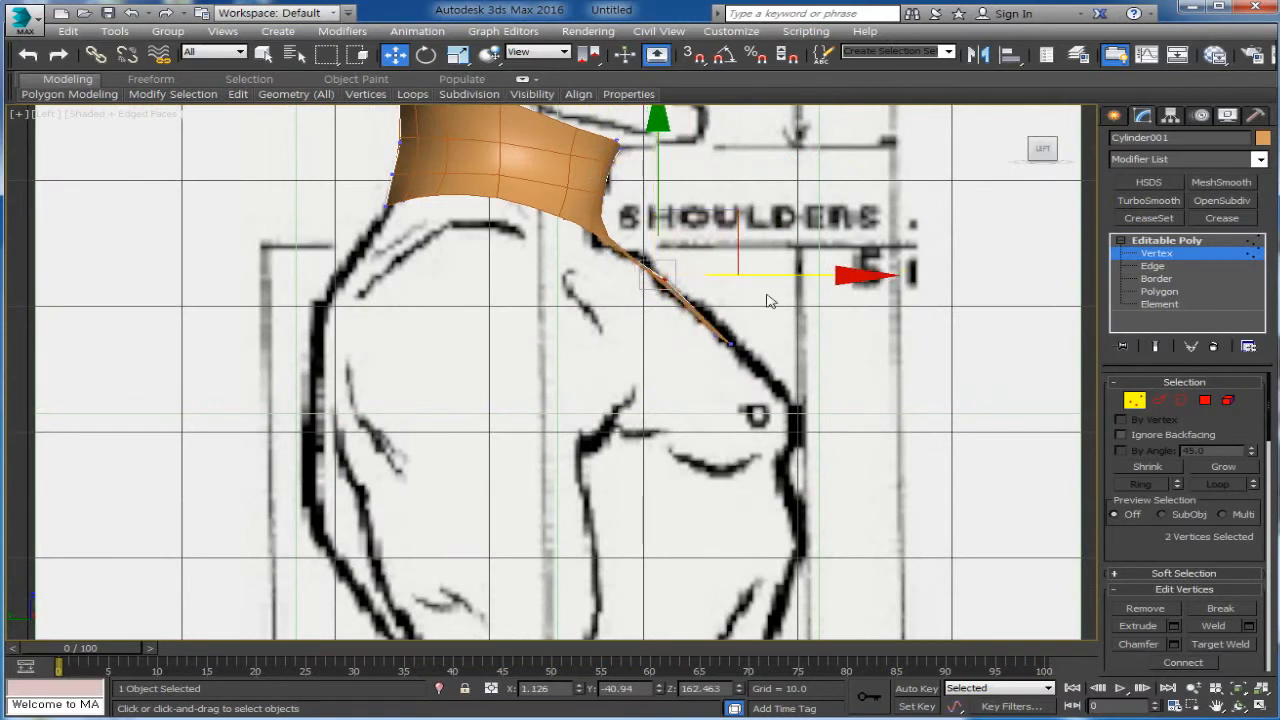
At Edge level, extend the strip's lower end edge over the chest and down its front outline to about Y -50.2, Z 141.4
{"action": "left_click", "coordinate": [1160, 400]}
{"action": "middle_click_drag", "start_coordinate": [820, 313], "coordinate": [783, 231]}
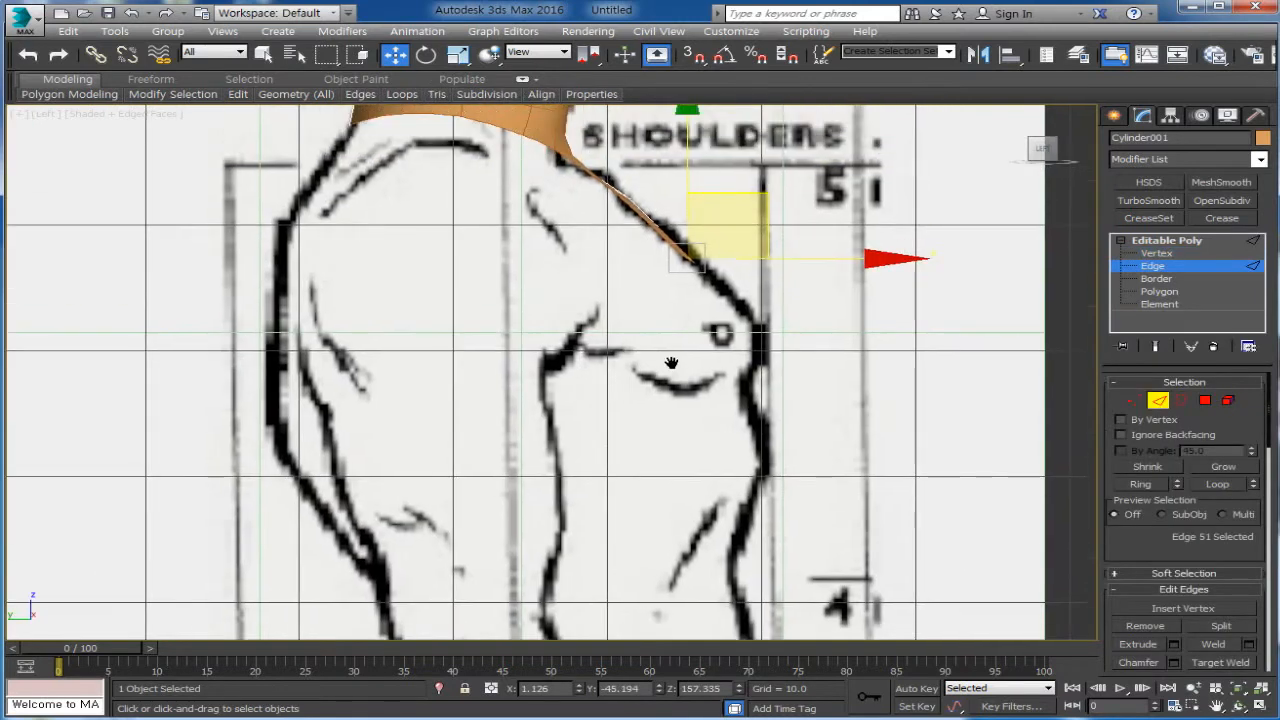
{"action": "left_click_drag", "start_coordinate": [770, 207], "coordinate": [826, 337]}
{"action": "middle_click_drag", "start_coordinate": [826, 337], "coordinate": [817, 266]}
{"action": "left_click_drag", "start_coordinate": [817, 266], "coordinate": [836, 362], "text": "shift"}
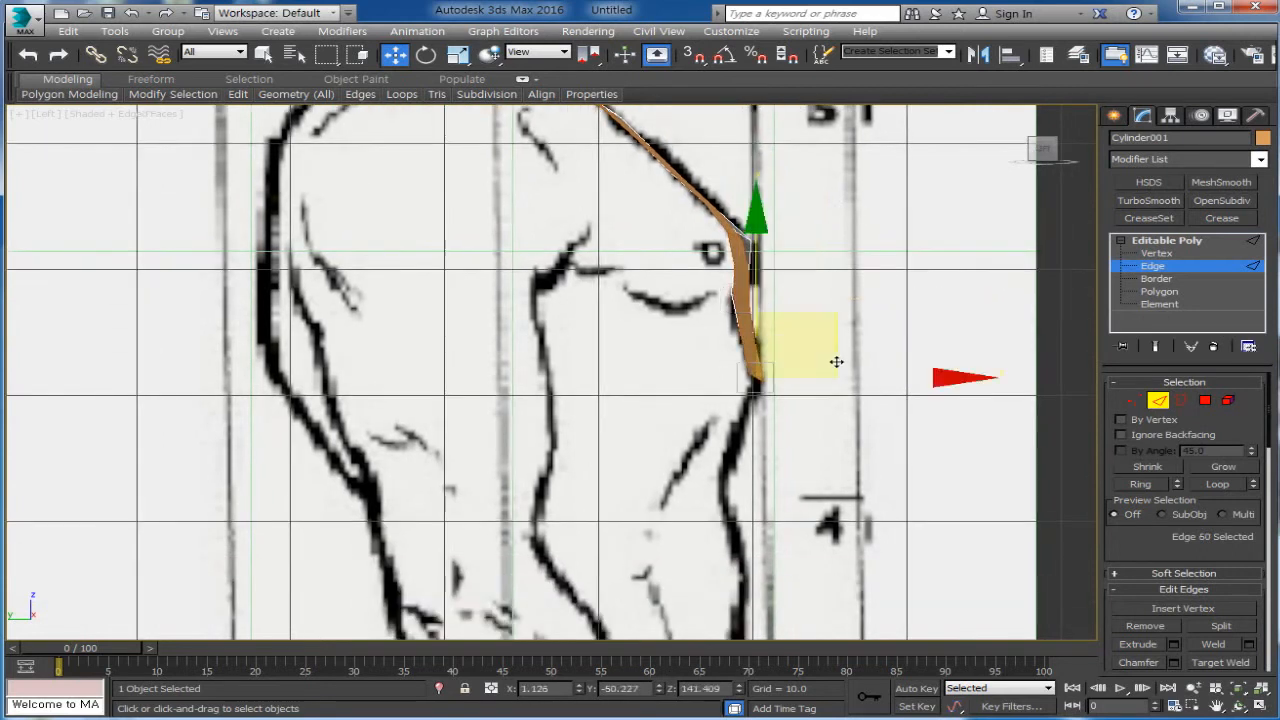
Continue extending the strip's end edge down the abdomen outline in further segments, to about Y -48.6, Z 114.5
{"action": "middle_click_drag", "start_coordinate": [836, 362], "coordinate": [837, 268]}
{"action": "left_click_drag", "start_coordinate": [839, 276], "coordinate": [820, 363], "text": "shift"}
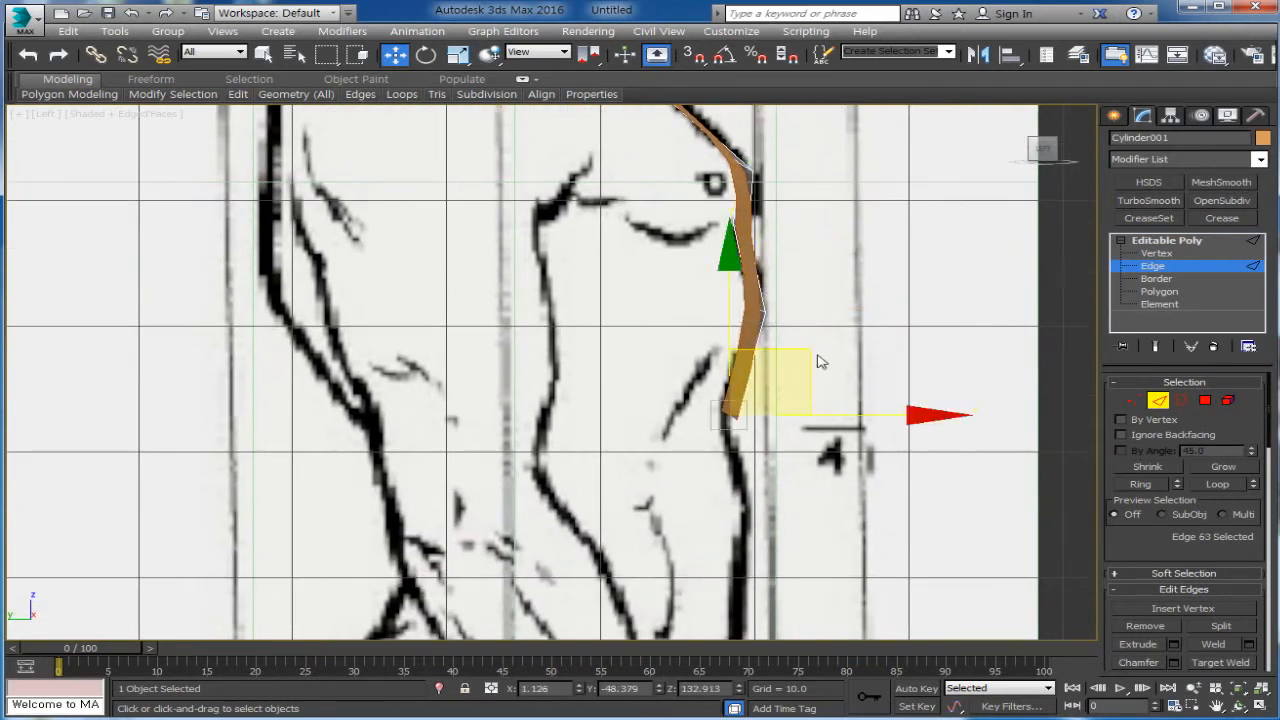
{"action": "middle_click_drag", "start_coordinate": [820, 363], "coordinate": [815, 230]}
{"action": "left_click_drag", "start_coordinate": [804, 236], "coordinate": [809, 474], "text": "shift"}
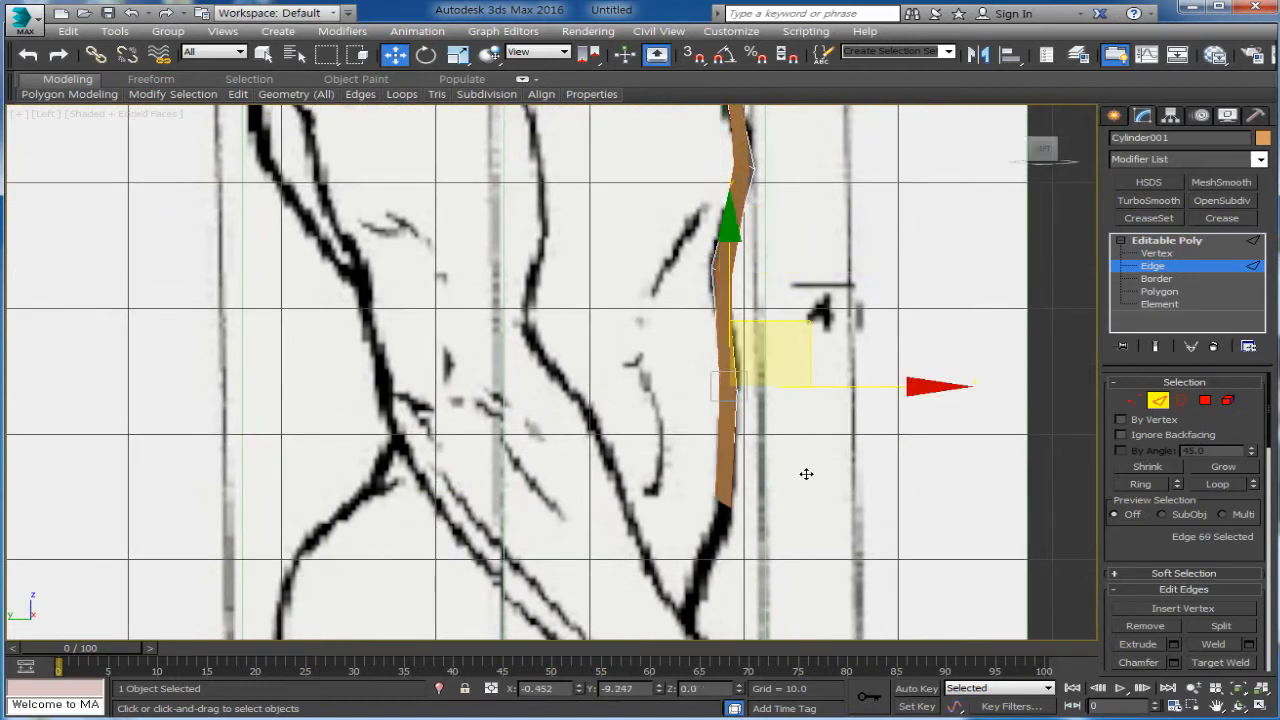
{"action": "scroll", "coordinate": [820, 363], "scroll_direction": "down", "scroll_amount": 2}
{"action": "middle_click_drag", "start_coordinate": [820, 363], "coordinate": [786, 441]}
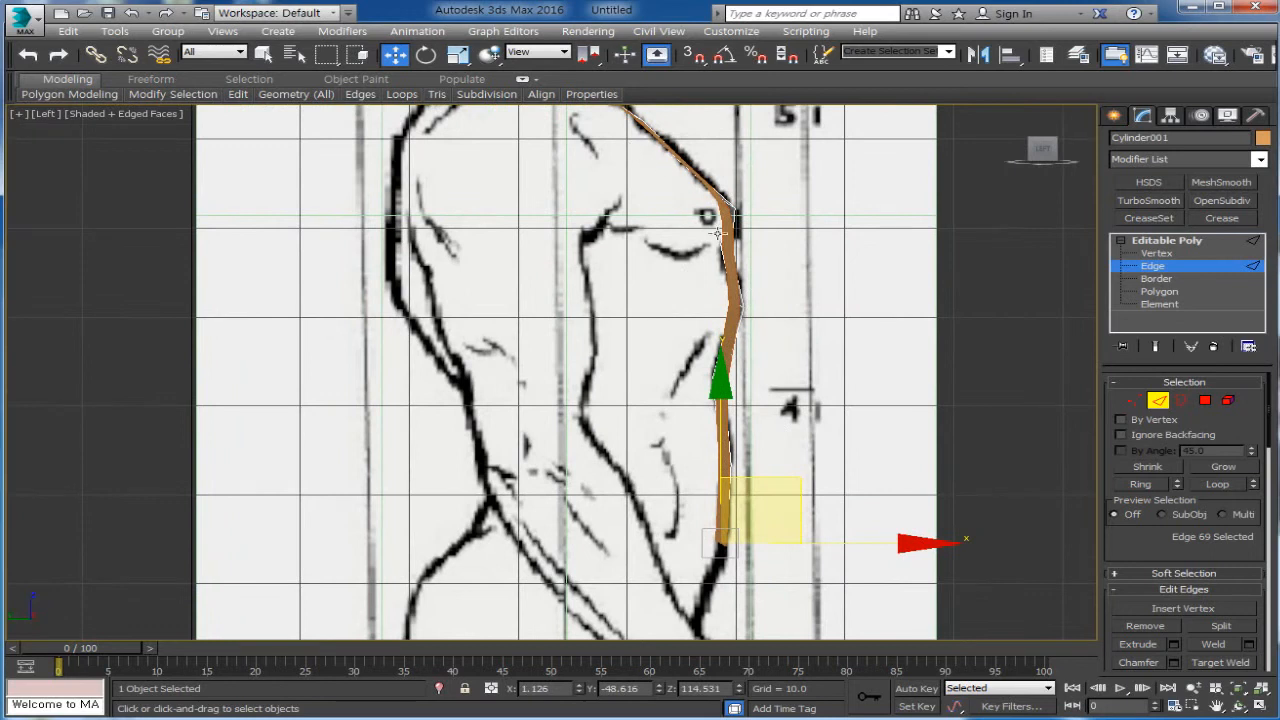
At Vertex level, move the strip's vertices above the chest's peak onto the drawn outline, at about Y -45.3, Z 157.7
{"action": "left_click", "coordinate": [1135, 406]}
{"action": "middle_click_drag", "start_coordinate": [592, 358], "coordinate": [576, 472]}
{"action": "scroll", "coordinate": [578, 466], "scroll_direction": "up", "scroll_amount": 2}
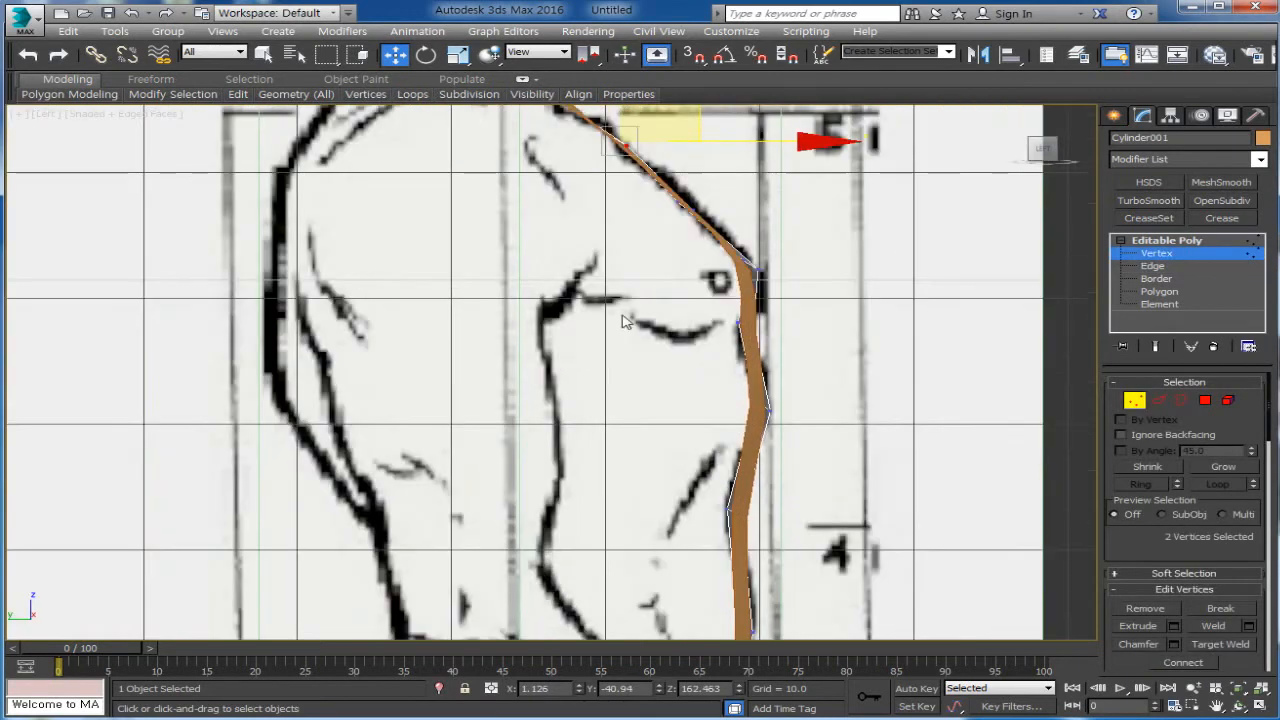
{"action": "middle_click_drag", "start_coordinate": [626, 315], "coordinate": [596, 443]}
{"action": "left_click_drag", "start_coordinate": [632, 385], "coordinate": [634, 383]}
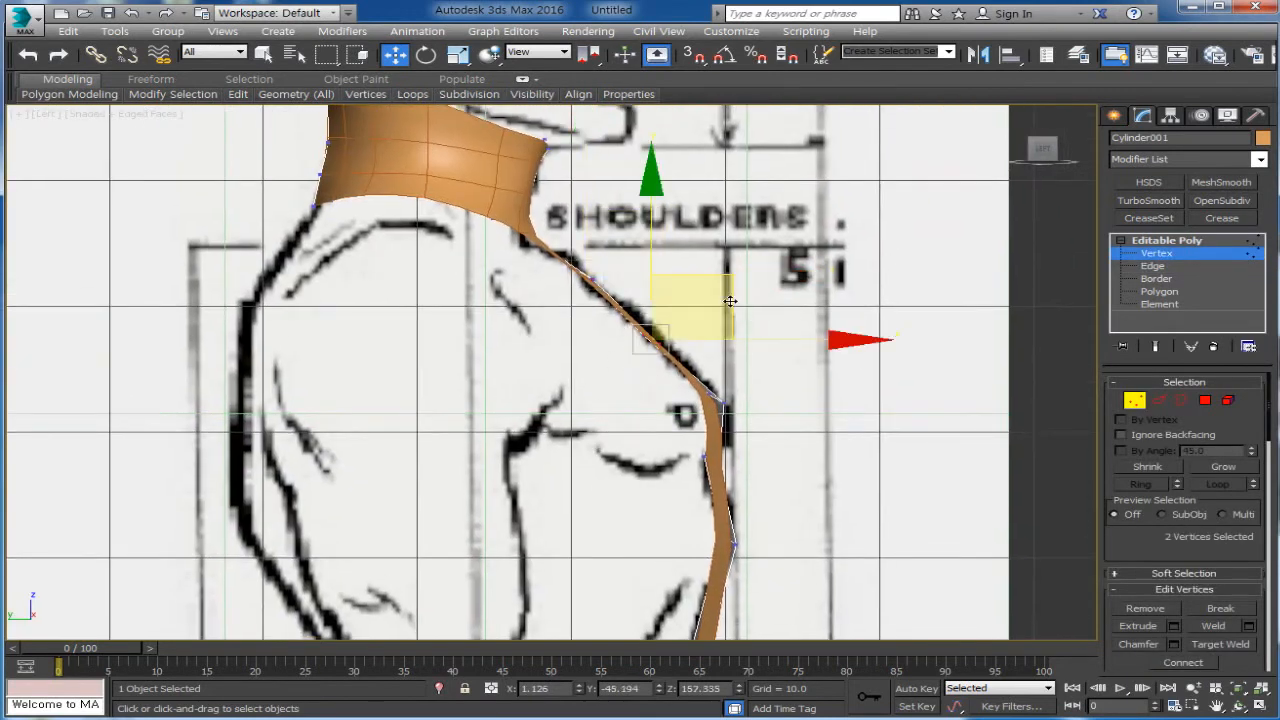
{"action": "mouse_move", "coordinate": [730, 301]}
{"action": "left_mouse_down"}
{"action": "mouse_move", "coordinate": [731, 286]}
{"action": "mouse_move", "coordinate": [731, 297]}
{"action": "left_mouse_up"}
Examine the torso strip against the side outline, restore the four-view layout and inspect it from several angles in perspective
{"action": "middle_click_drag", "start_coordinate": [757, 493], "coordinate": [786, 346]}
{"action": "scroll", "coordinate": [780, 404], "scroll_direction": "down", "scroll_amount": 3}
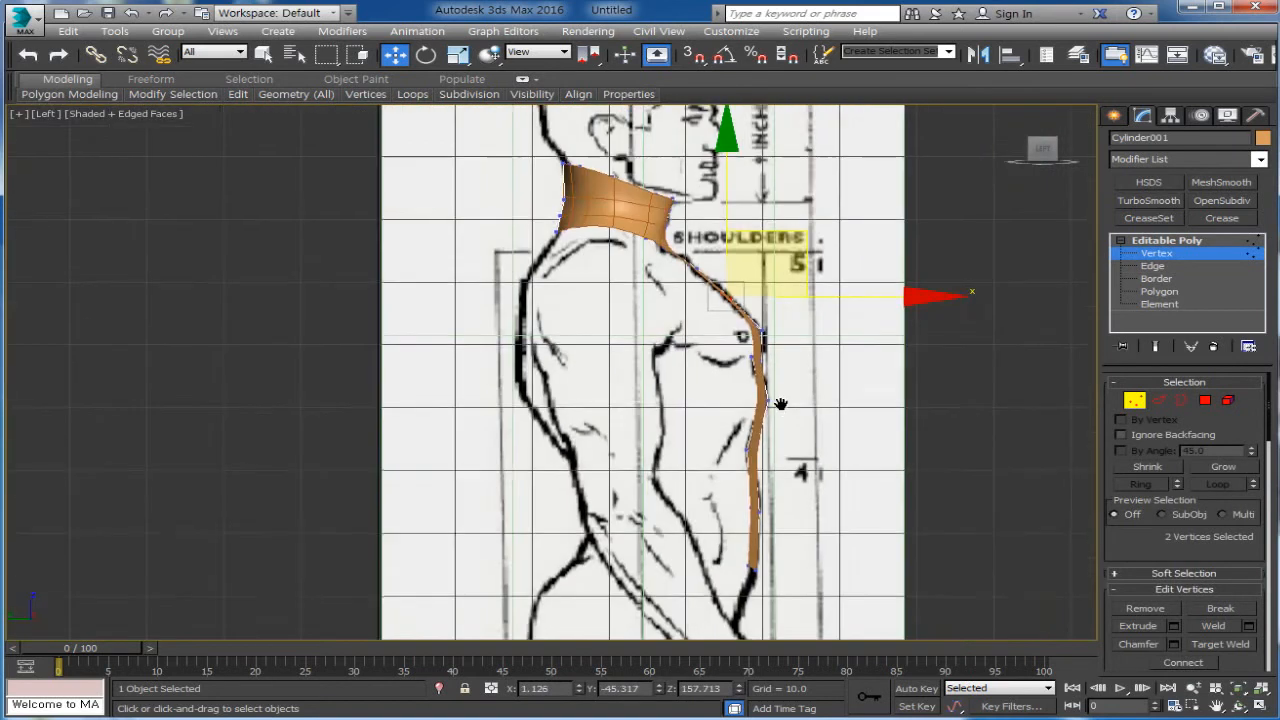
{"action": "scroll", "coordinate": [781, 403], "scroll_direction": "down", "scroll_amount": 2}
{"action": "scroll", "coordinate": [843, 465], "scroll_direction": "up", "scroll_amount": 3}
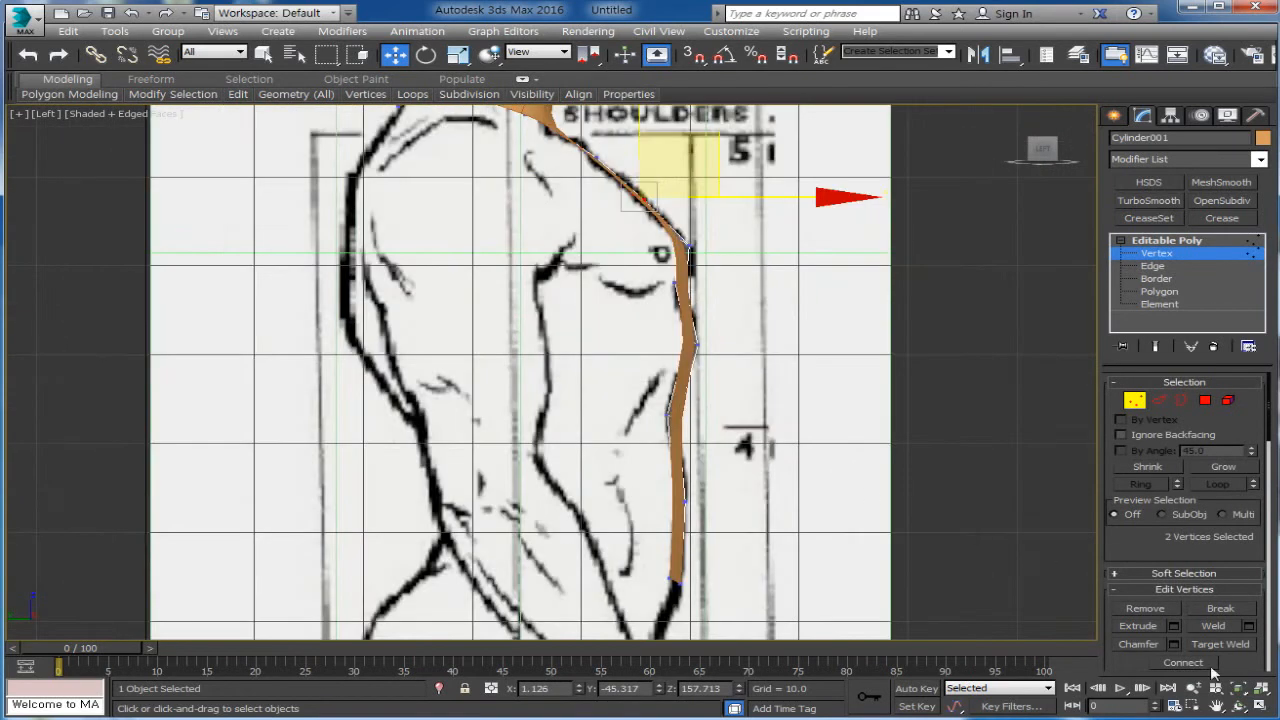
{"action": "left_click", "coordinate": [1262, 706]}
{"action": "scroll", "coordinate": [958, 534], "scroll_direction": "down", "scroll_amount": 5}
{"action": "middle_click_drag", "start_coordinate": [950, 590], "coordinate": [955, 523]}
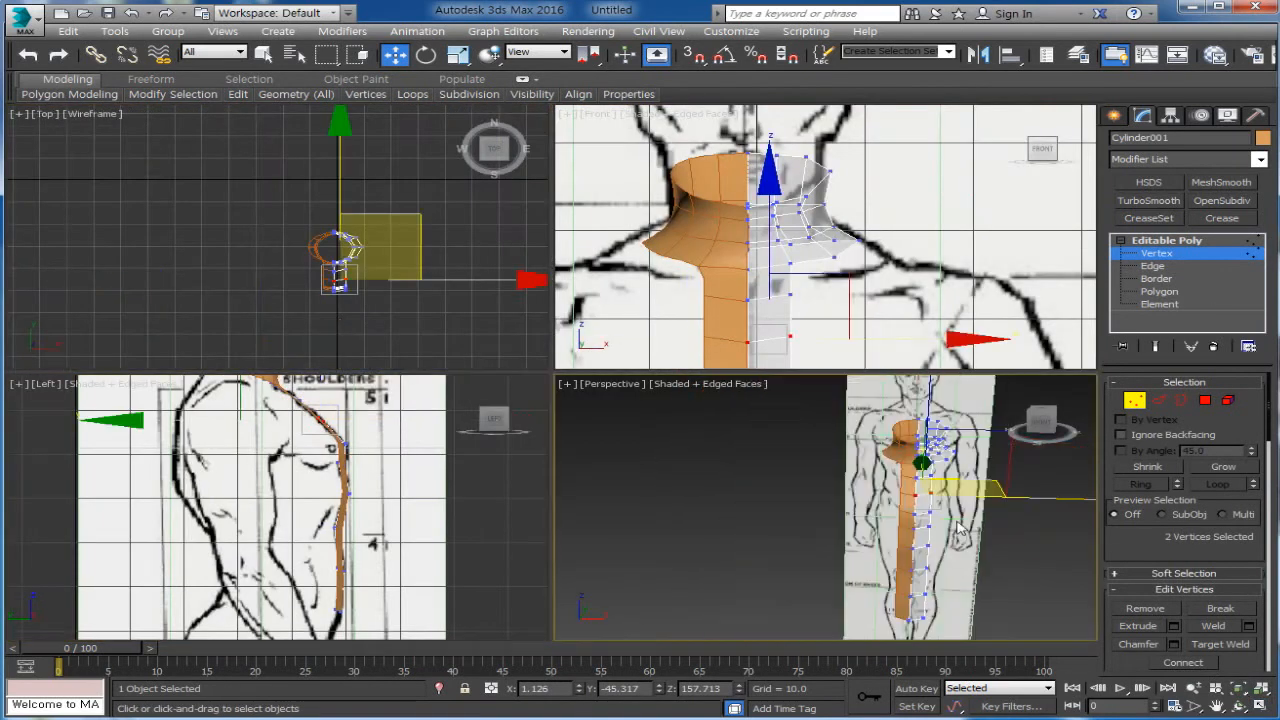
{"action": "middle_click_drag", "start_coordinate": [855, 523], "coordinate": [1024, 527], "text": "alt"}
{"action": "middle_click_drag", "start_coordinate": [920, 530], "coordinate": [1044, 552], "text": "alt"}
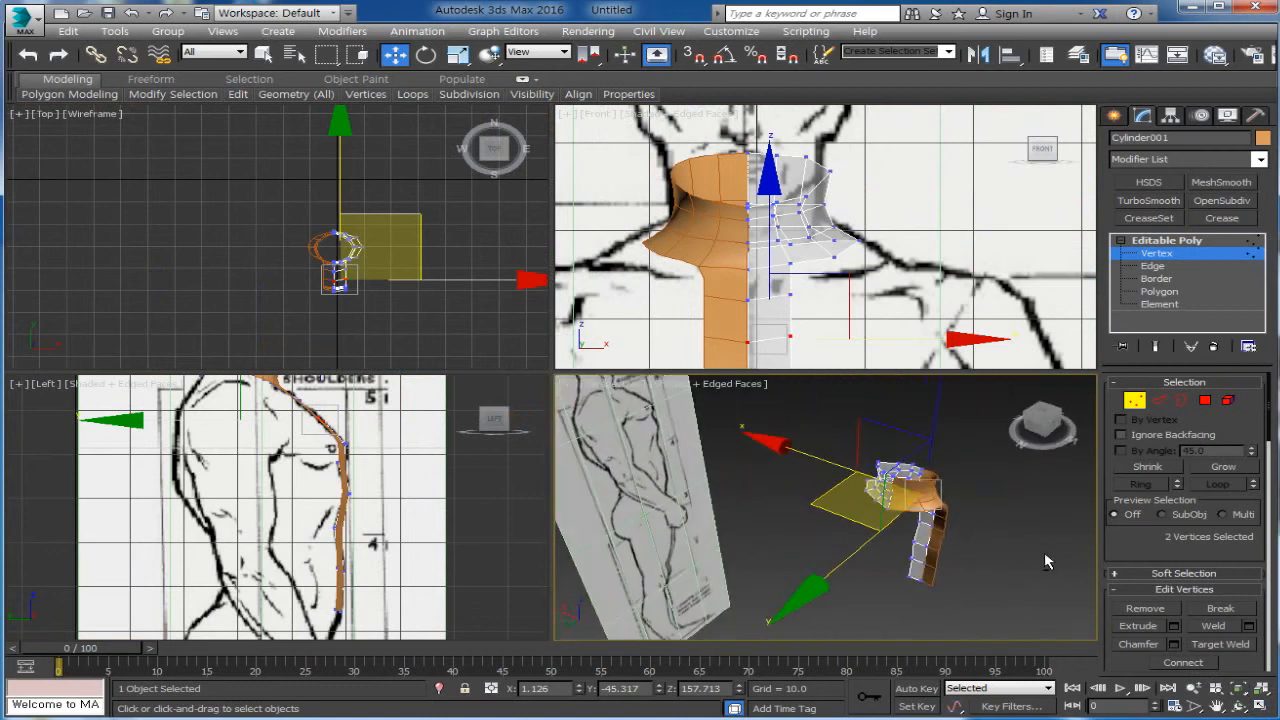
At Edge level, extend the neck's lower back edge along the upper back outline to about Y -20.9, Z 163.1 in the side view
{"action": "left_click", "coordinate": [1163, 402]}
{"action": "scroll", "coordinate": [826, 523], "scroll_direction": "up", "scroll_amount": 2}
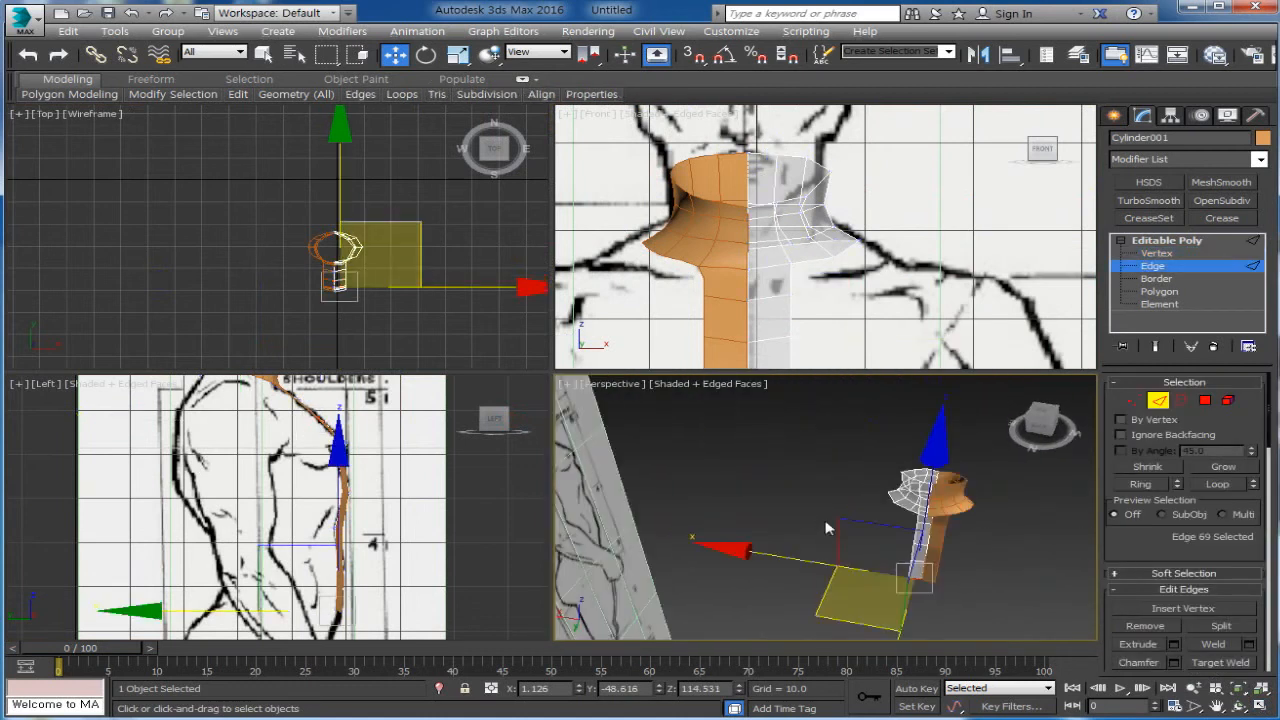
{"action": "middle_click_drag", "start_coordinate": [828, 526], "coordinate": [890, 535], "text": "alt"}
{"action": "scroll", "coordinate": [912, 532], "scroll_direction": "up", "scroll_amount": 5}
{"action": "scroll", "coordinate": [912, 532], "scroll_direction": "down", "scroll_amount": 5}
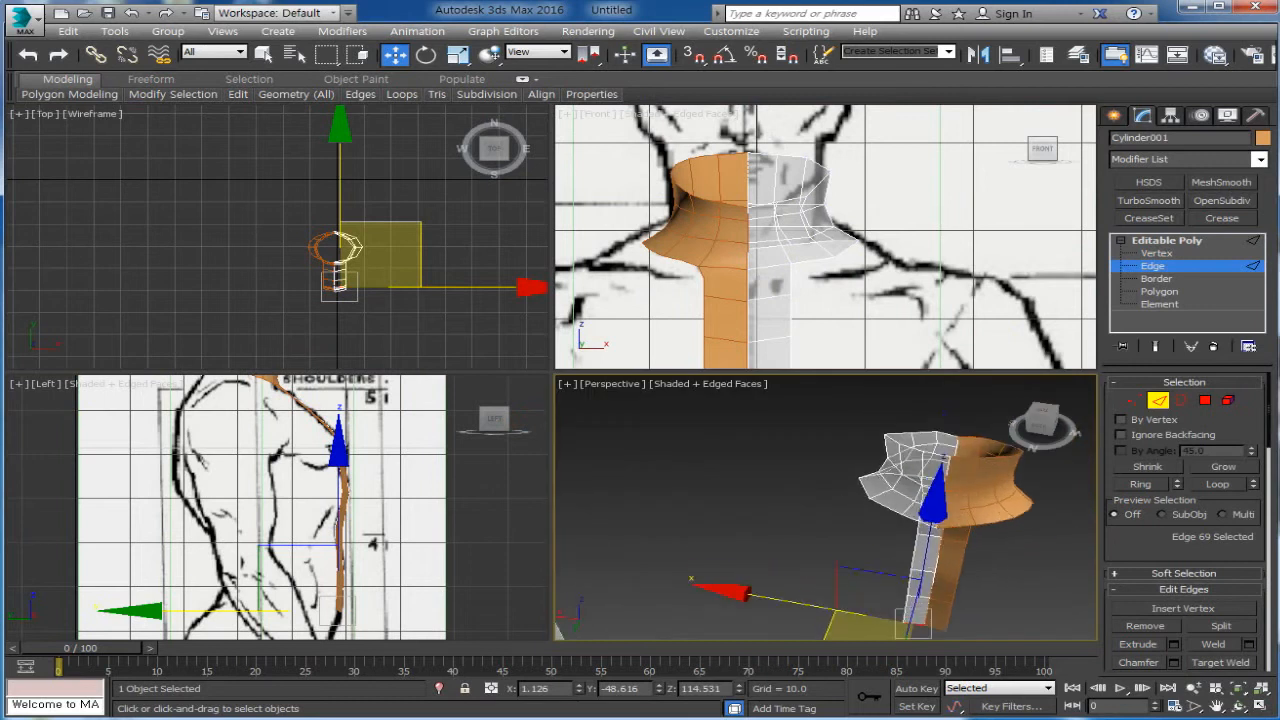
{"action": "left_click", "coordinate": [912, 535]}
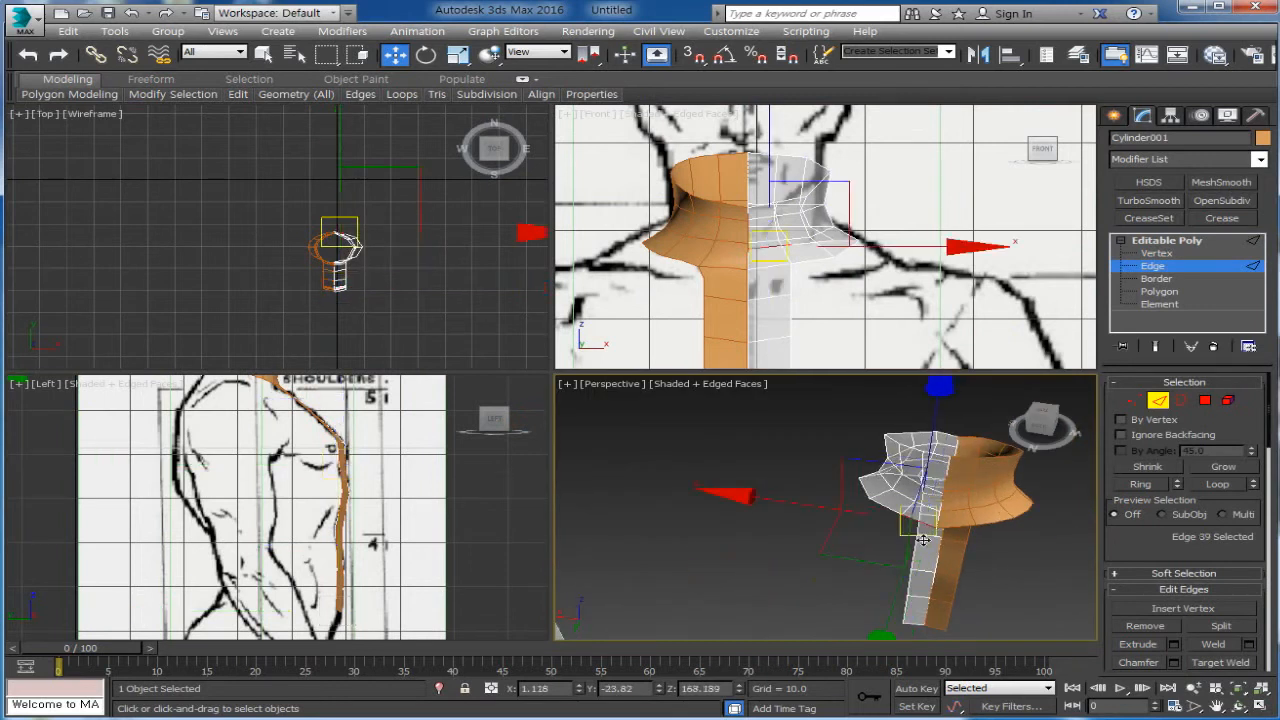
{"action": "middle_click_drag", "start_coordinate": [993, 575], "coordinate": [1023, 577], "text": "alt"}
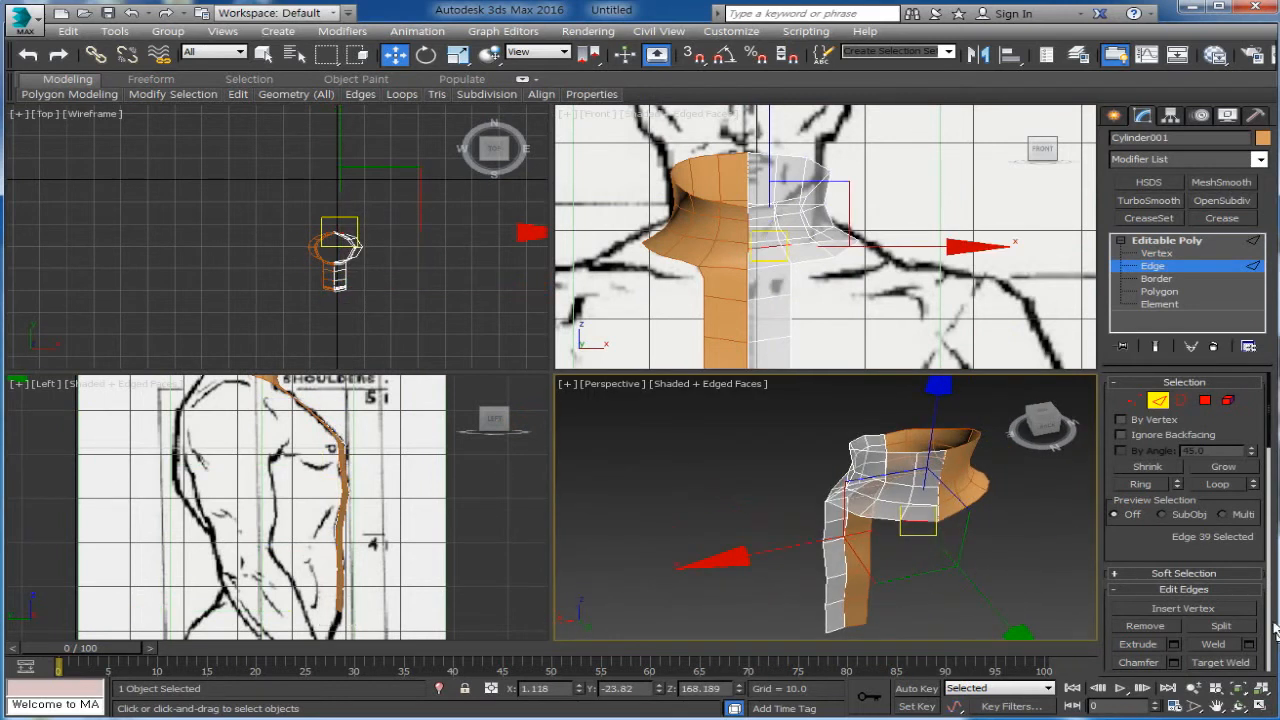
{"action": "middle_click", "coordinate": [489, 592]}
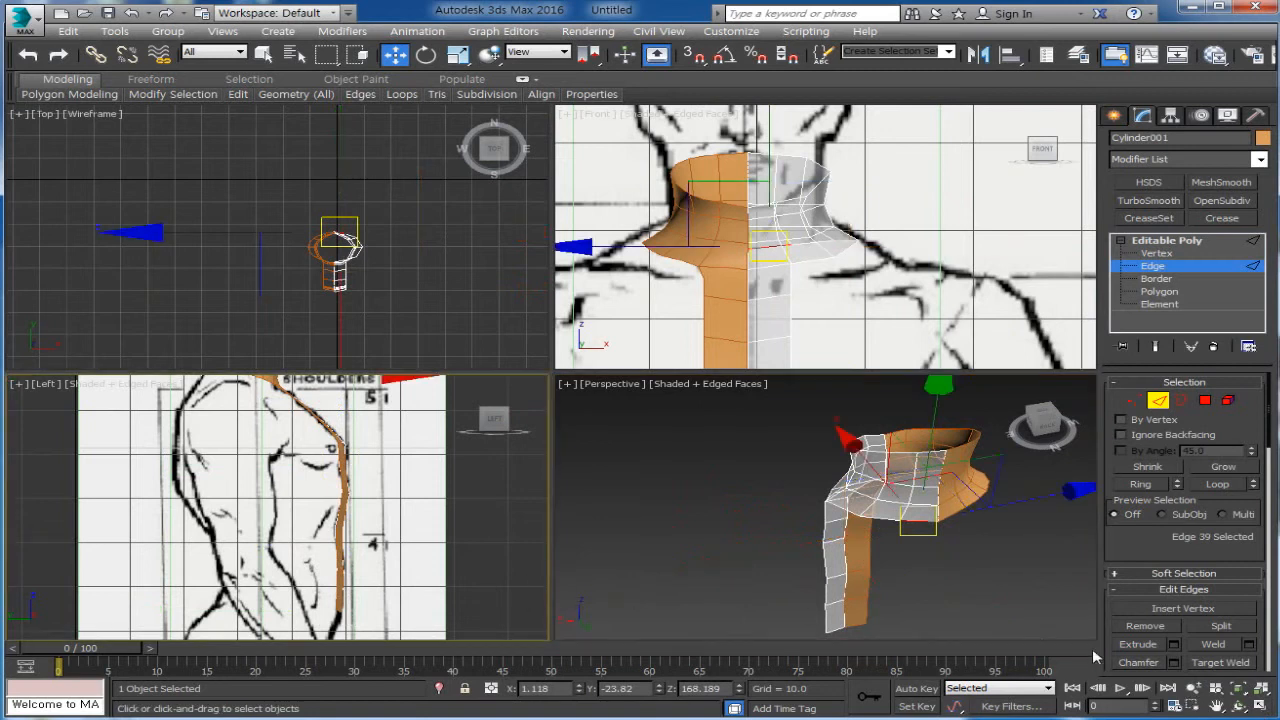
{"action": "left_click", "coordinate": [1258, 709]}
{"action": "middle_click_drag", "start_coordinate": [541, 524], "coordinate": [560, 588]}
{"action": "middle_click_drag", "start_coordinate": [546, 441], "coordinate": [583, 500]}
{"action": "left_click_drag", "start_coordinate": [539, 184], "coordinate": [432, 265], "text": "shift"}
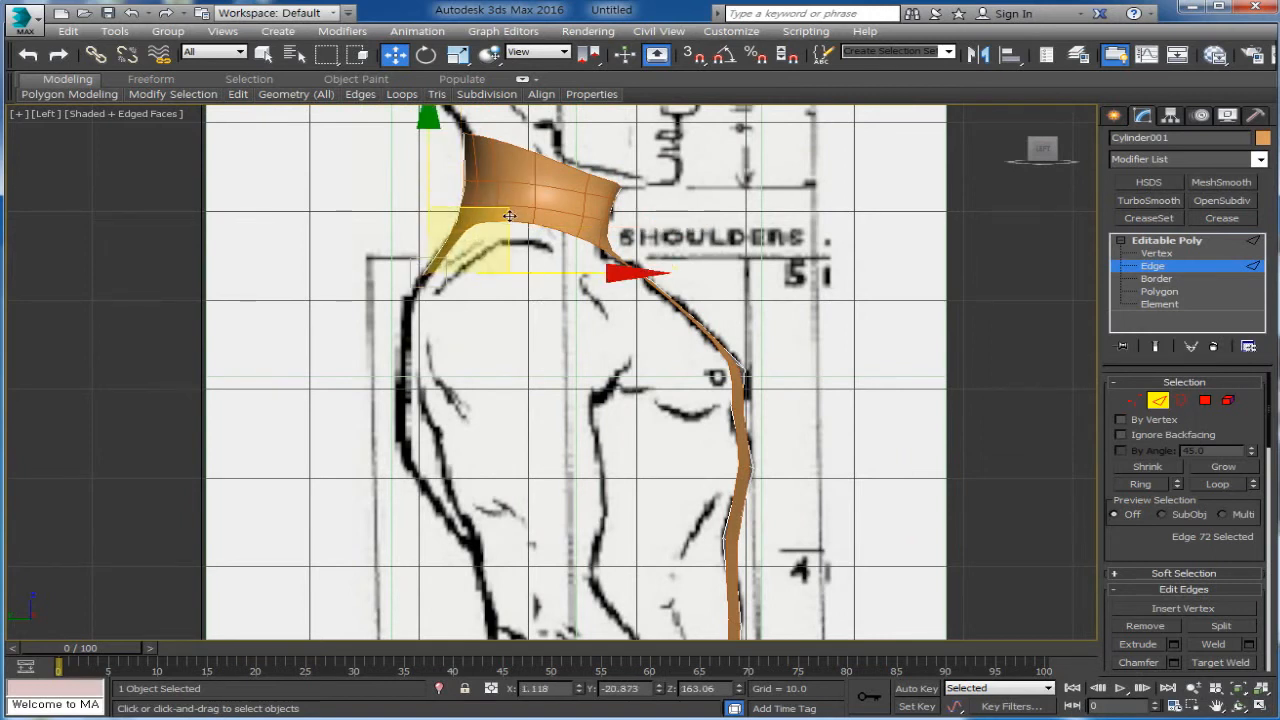
Continue extending the back strip's end edge in segments along the back outline, through the waist curve to the top of the buttocks
{"action": "left_click_drag", "start_coordinate": [509, 216], "coordinate": [480, 386], "text": "shift"}
{"action": "middle_click_drag", "start_coordinate": [526, 356], "coordinate": [524, 281]}
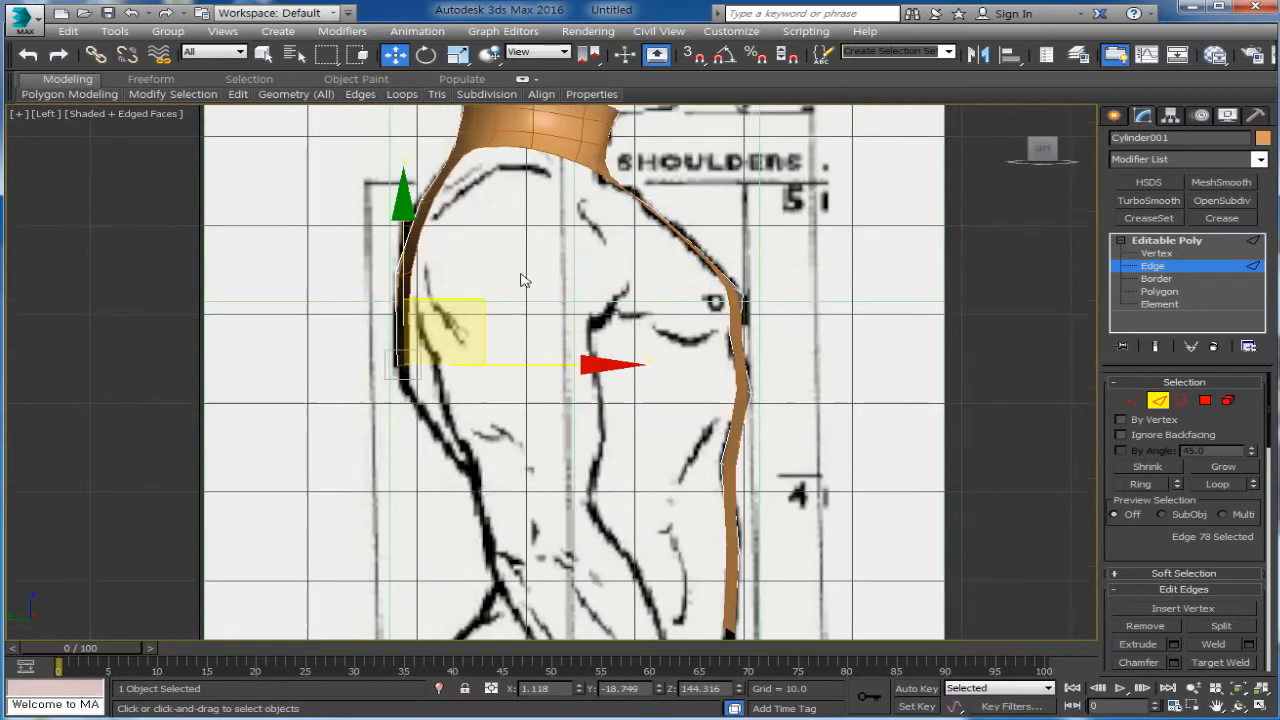
{"action": "left_click_drag", "start_coordinate": [489, 314], "coordinate": [507, 397], "text": "shift"}
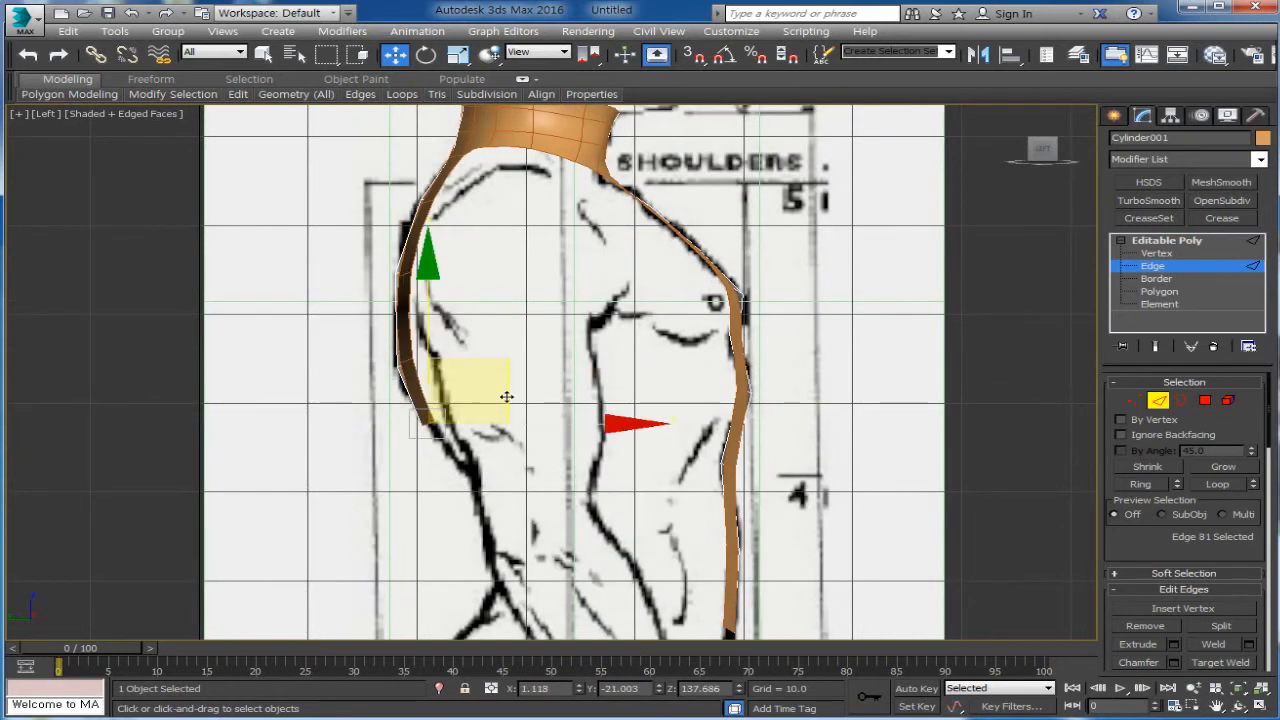
{"action": "middle_click_drag", "start_coordinate": [507, 397], "coordinate": [523, 323]}
{"action": "left_click_drag", "start_coordinate": [523, 323], "coordinate": [577, 415], "text": "shift"}
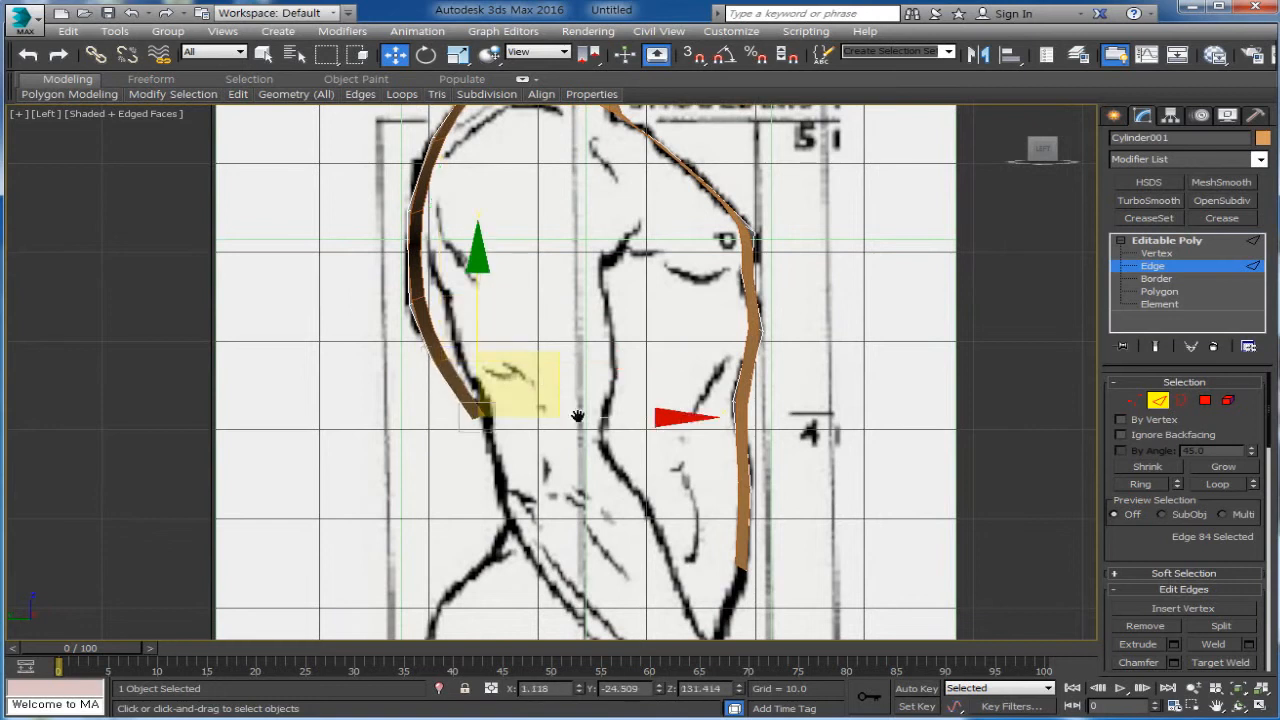
{"action": "scroll", "coordinate": [611, 337], "scroll_direction": "down", "scroll_amount": 2}
{"action": "left_click_drag", "start_coordinate": [610, 321], "coordinate": [597, 478], "text": "shift"}
{"action": "left_click", "coordinate": [816, 504]}
At Vertex level, move the back strip's waist vertex pairs onto the drawn outline, at about Y -27.1, Z 125.3 and Y -24.8, Z 132.3
{"action": "scroll", "coordinate": [810, 512], "scroll_direction": "up", "scroll_amount": 3}
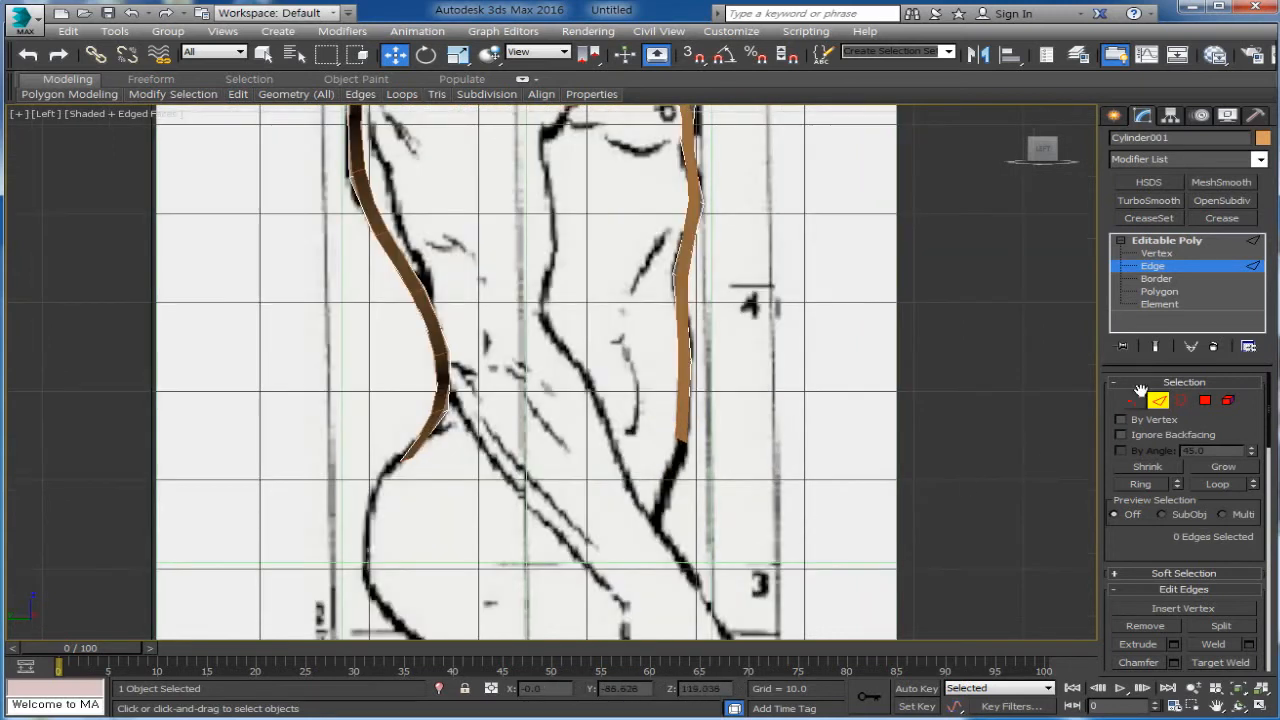
{"action": "left_click", "coordinate": [1135, 400]}
{"action": "scroll", "coordinate": [417, 326], "scroll_direction": "up", "scroll_amount": 2}
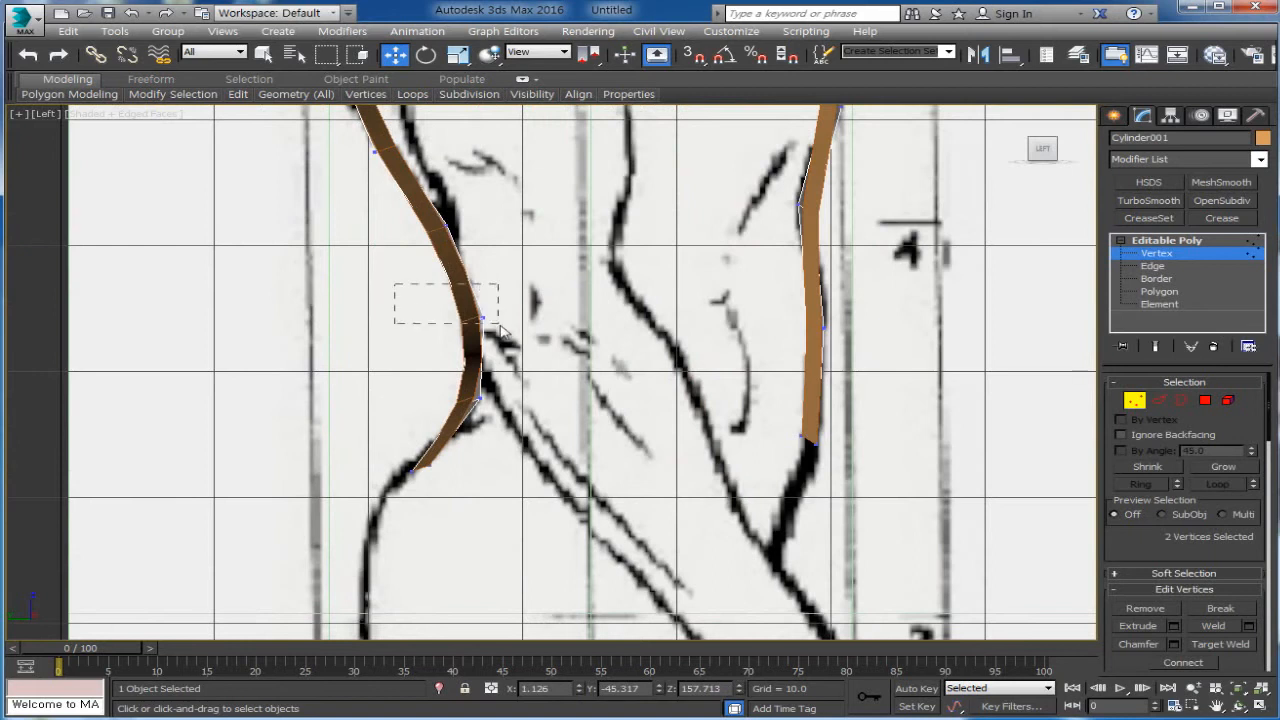
{"action": "left_click_drag", "start_coordinate": [500, 328], "coordinate": [502, 328]}
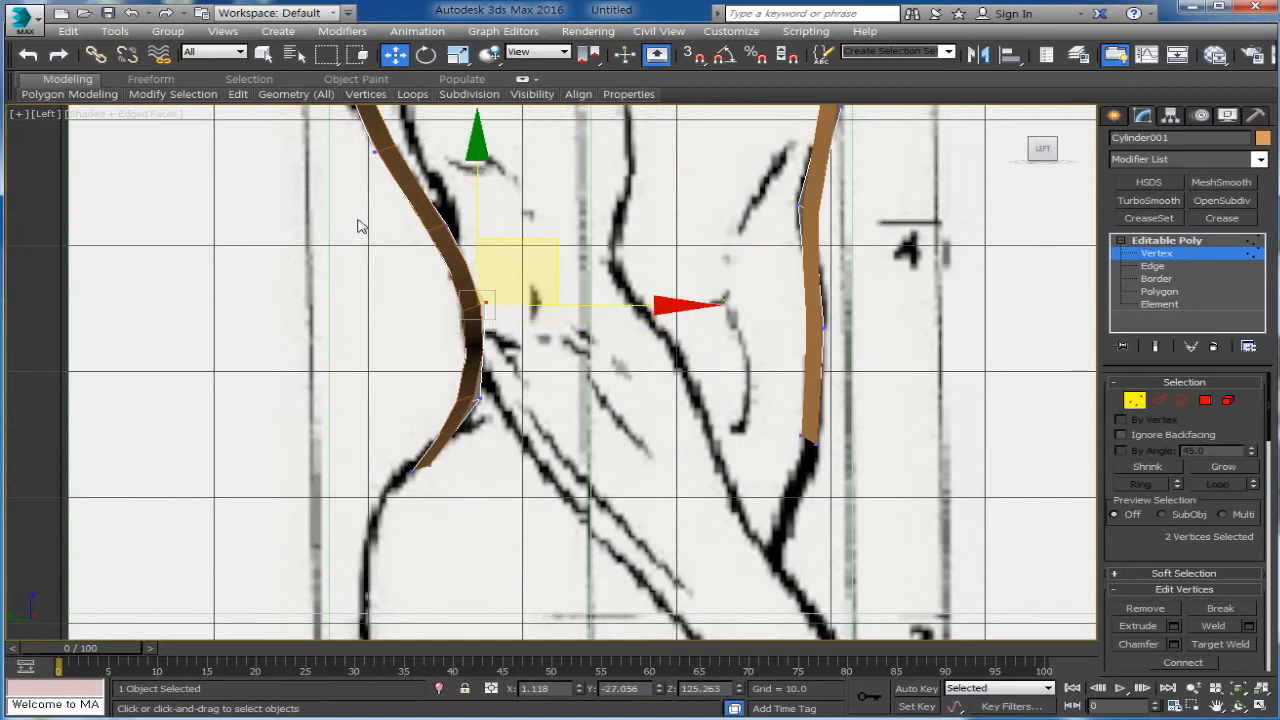
{"action": "left_click_drag", "start_coordinate": [492, 255], "coordinate": [523, 179]}
{"action": "middle_click_drag", "start_coordinate": [543, 371], "coordinate": [641, 551]}
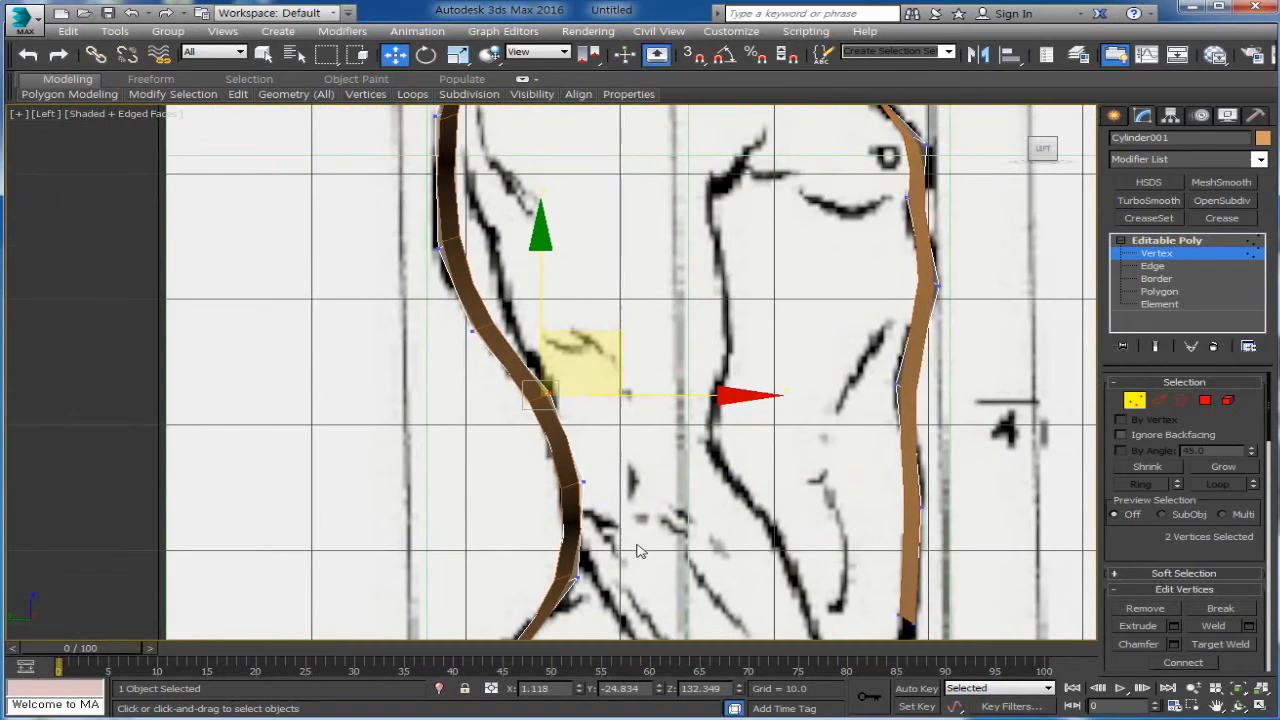
Move the back strip's upper-back vertices onto the drawn outline, placing the pair nearest the neck at about Y -20, Z 163.1
{"action": "middle_click_drag", "start_coordinate": [418, 258], "coordinate": [450, 337]}
{"action": "left_click_drag", "start_coordinate": [442, 330], "coordinate": [535, 422]}
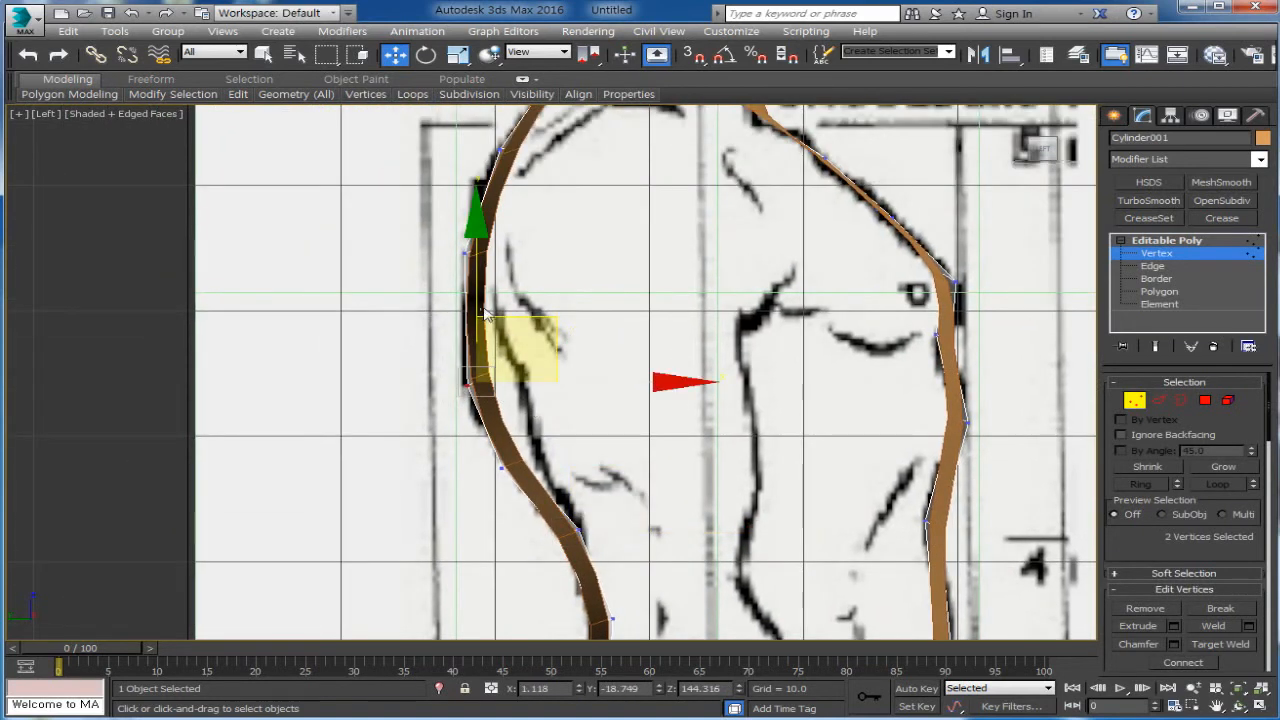
{"action": "left_click_drag", "start_coordinate": [452, 340], "coordinate": [533, 374]}
{"action": "left_click", "coordinate": [597, 276]}
{"action": "left_click_drag", "start_coordinate": [447, 233], "coordinate": [510, 268]}
{"action": "left_click_drag", "start_coordinate": [551, 214], "coordinate": [546, 200]}
{"action": "left_click", "coordinate": [463, 124]}
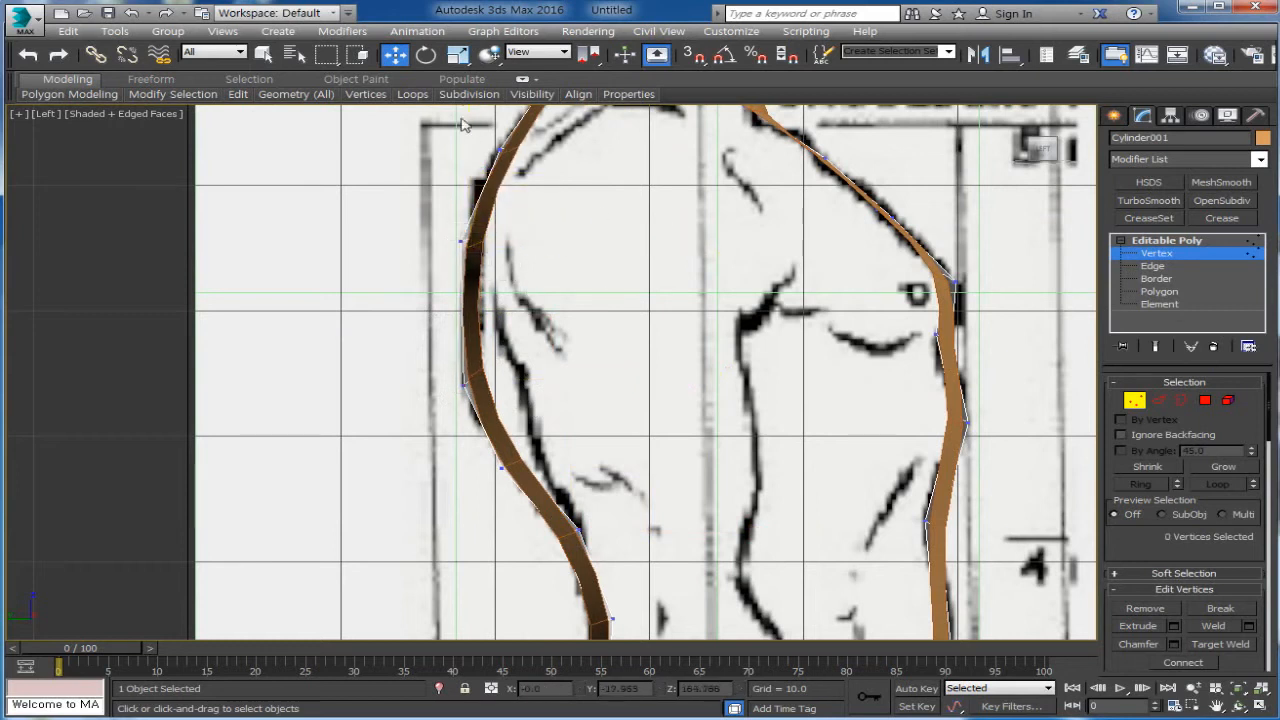
{"action": "left_click_drag", "start_coordinate": [462, 120], "coordinate": [518, 180]}
{"action": "left_click_drag", "start_coordinate": [577, 143], "coordinate": [560, 140]}
Lower the front strip's end vertices along the abdomen outline to about Z 112.1
{"action": "scroll", "coordinate": [650, 342], "scroll_direction": "down", "scroll_amount": 3}
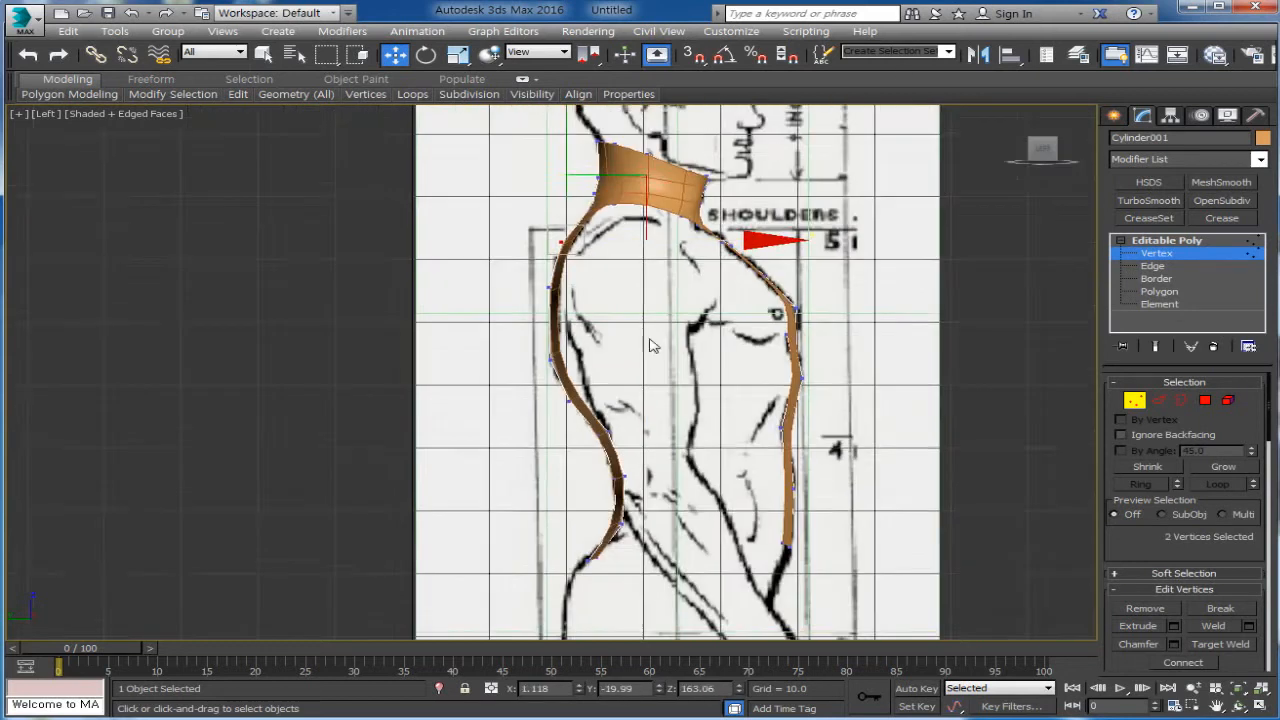
{"action": "middle_click_drag", "start_coordinate": [650, 345], "coordinate": [612, 175]}
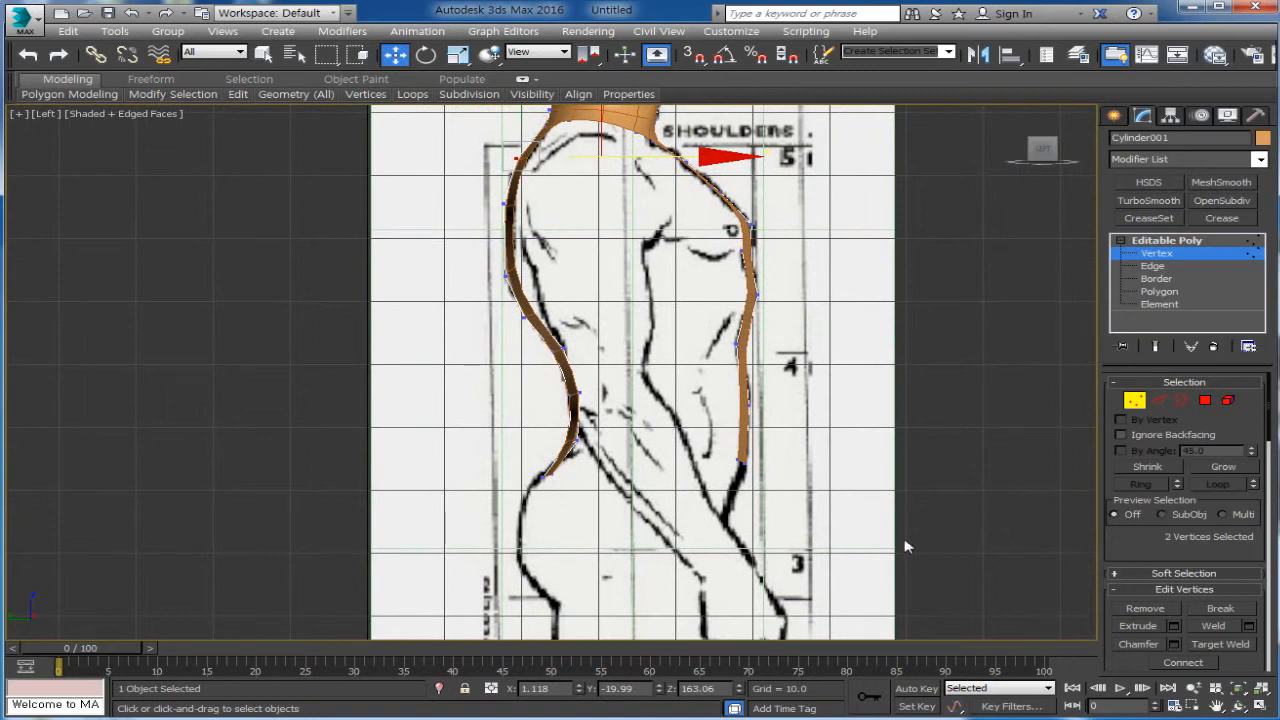
{"action": "left_click_drag", "start_coordinate": [724, 447], "coordinate": [774, 473]}
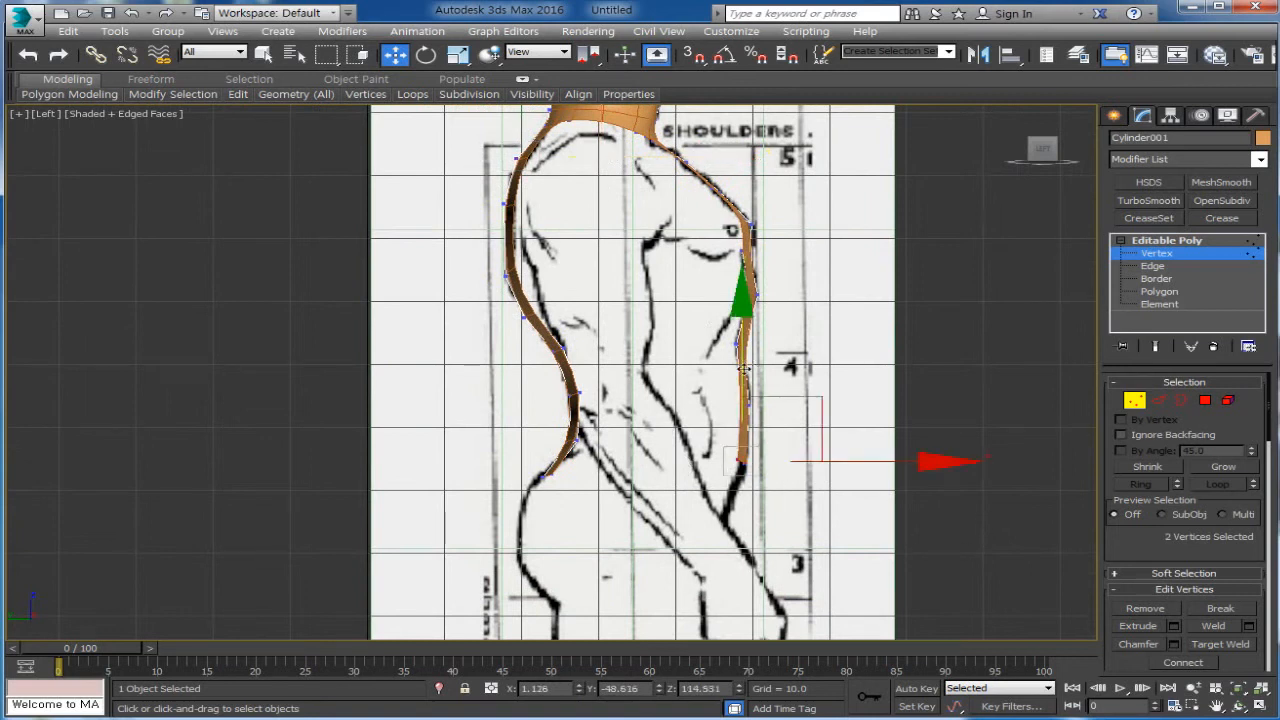
{"action": "left_click_drag", "start_coordinate": [746, 369], "coordinate": [747, 398]}
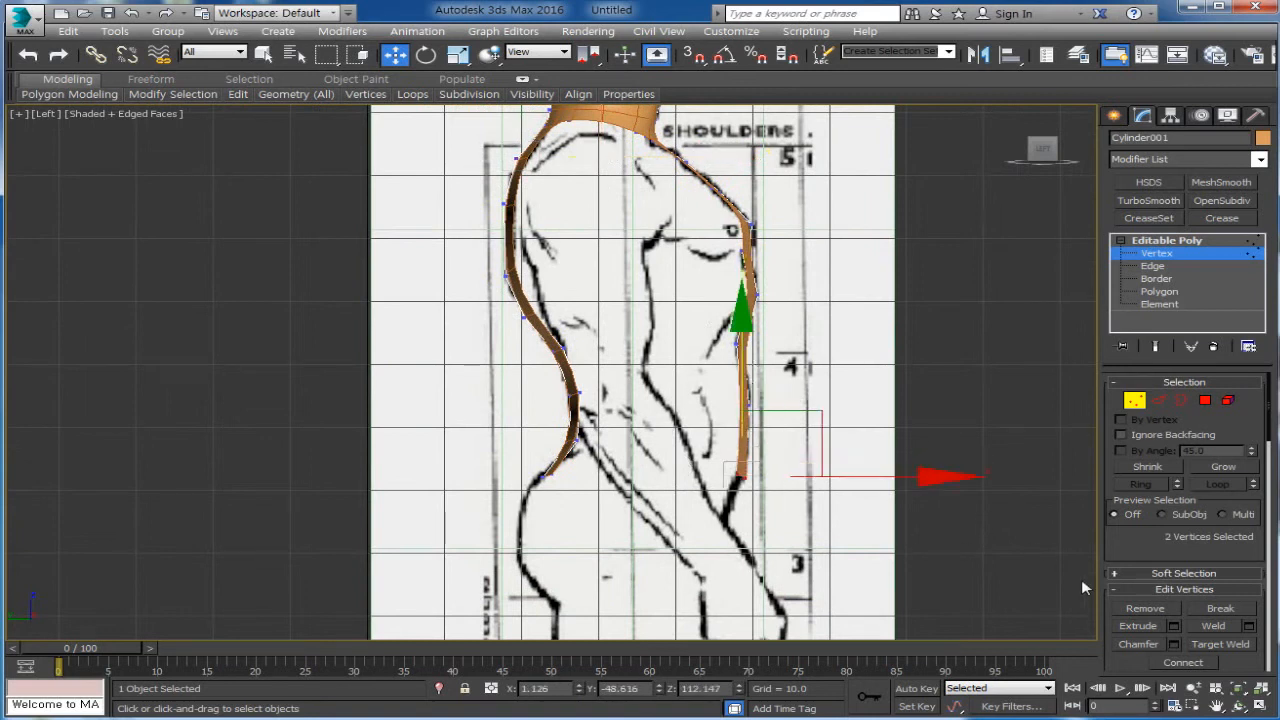
Restore the four-view layout and examine the front and back strips in the perspective and front views
{"action": "left_click", "coordinate": [1262, 705]}
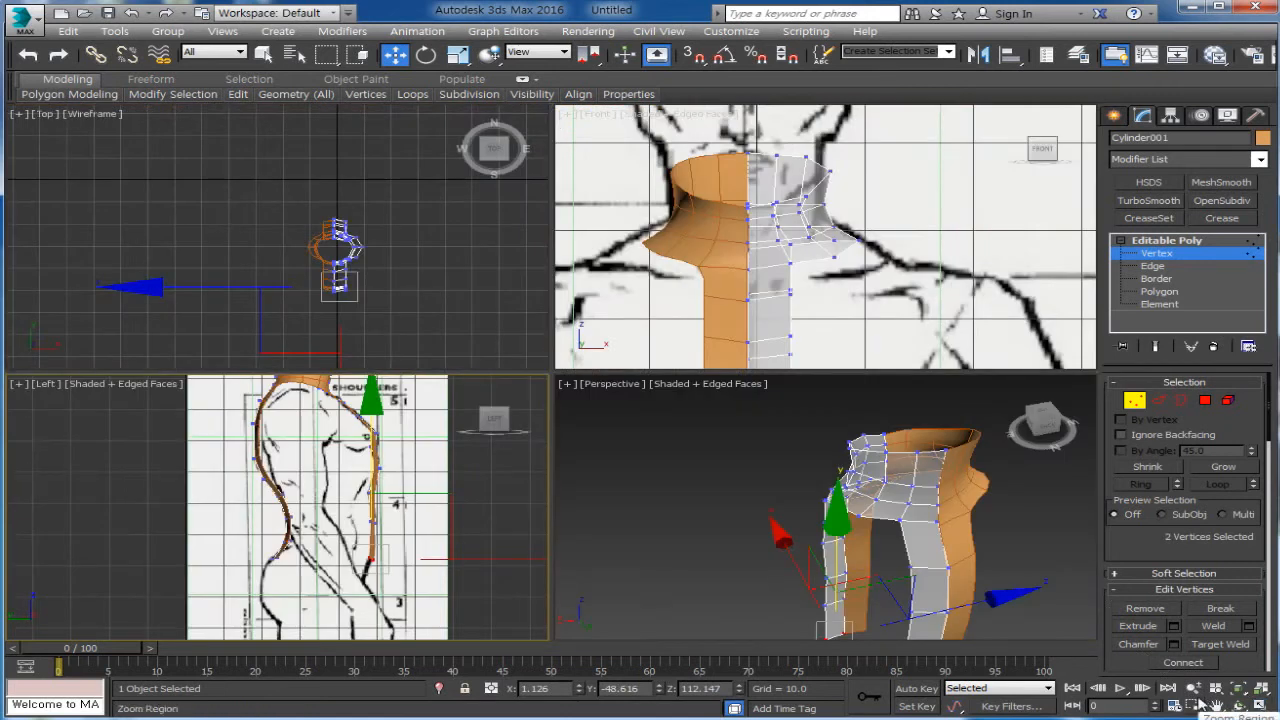
{"action": "middle_click_drag", "start_coordinate": [940, 613], "coordinate": [924, 521]}
{"action": "middle_click_drag", "start_coordinate": [834, 580], "coordinate": [1060, 540], "text": "alt"}
{"action": "middle_click_drag", "start_coordinate": [1060, 540], "coordinate": [1091, 598]}
{"action": "middle_click_drag", "start_coordinate": [945, 340], "coordinate": [985, 205]}
{"action": "scroll", "coordinate": [954, 292], "scroll_direction": "down", "scroll_amount": 3}
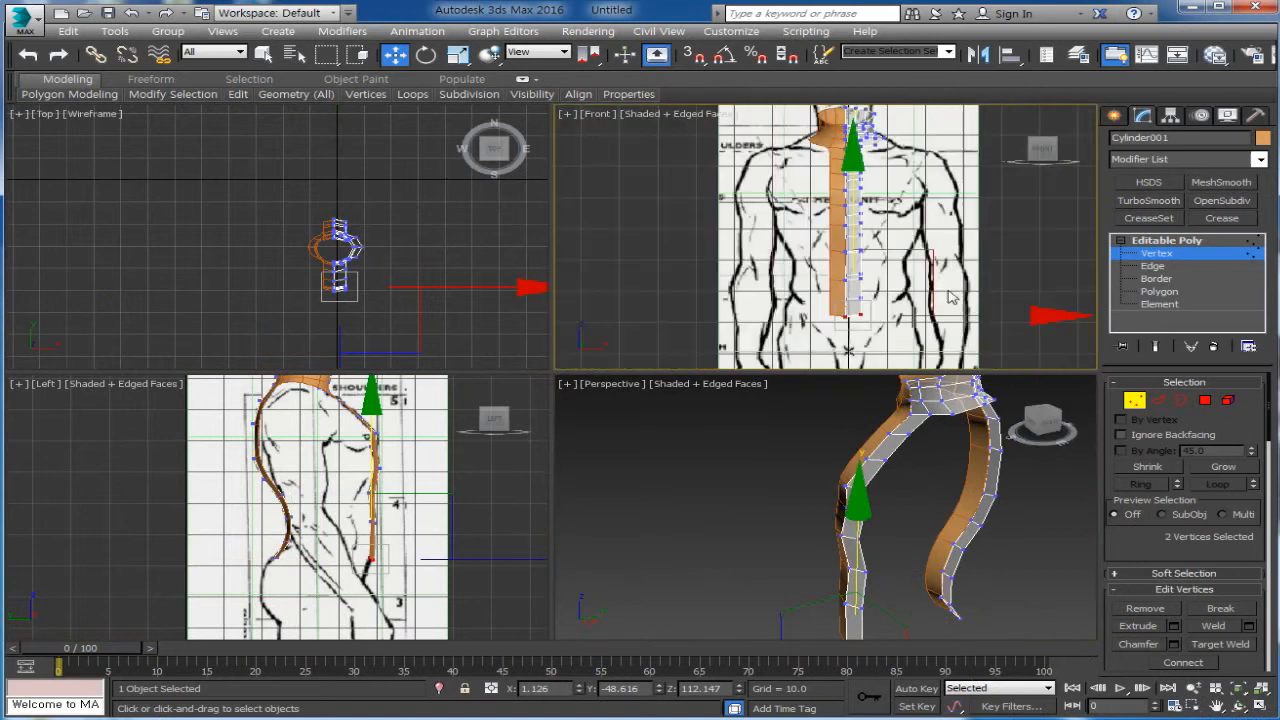
{"action": "middle_click_drag", "start_coordinate": [954, 297], "coordinate": [950, 269]}
{"action": "scroll", "coordinate": [920, 270], "scroll_direction": "down", "scroll_amount": 2}
{"action": "left_click", "coordinate": [1082, 582]}
{"action": "middle_click_drag", "start_coordinate": [1082, 582], "coordinate": [1061, 548]}
At Edge level, select the outer side edges of the front and back strips' lowest segments and bridge them
{"action": "left_click", "coordinate": [1158, 400]}
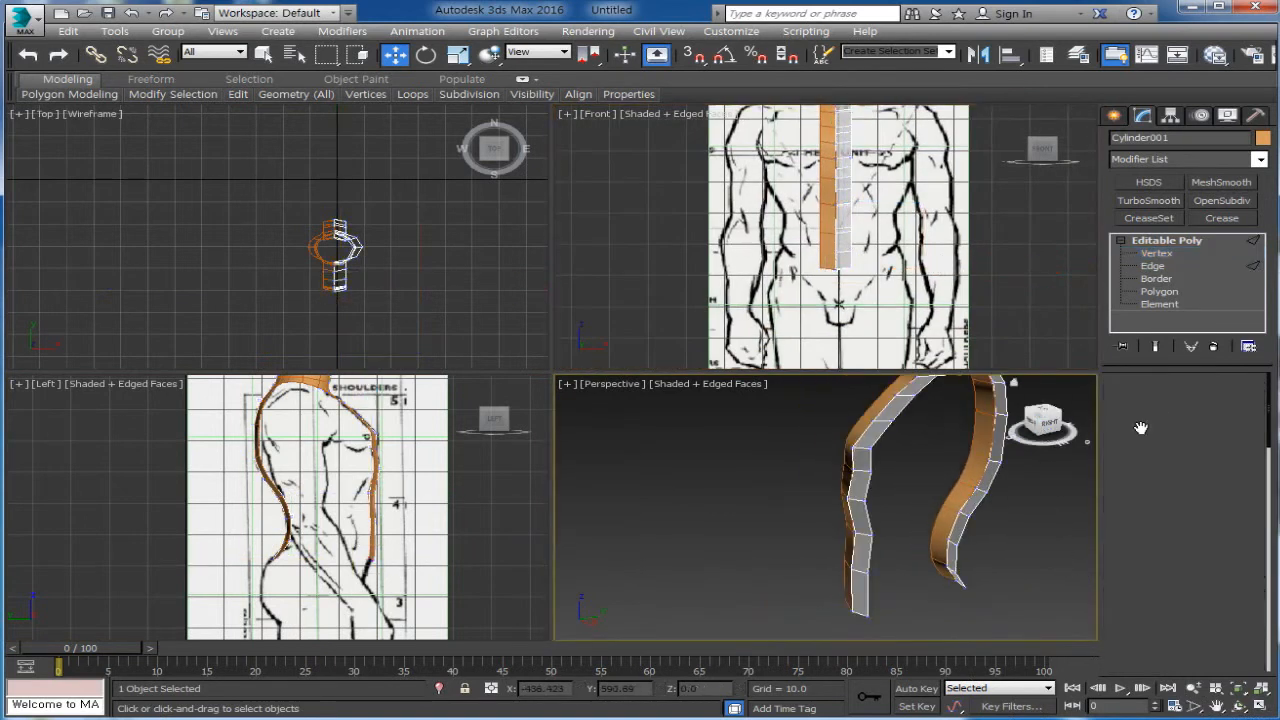
{"action": "left_click", "coordinate": [866, 604]}
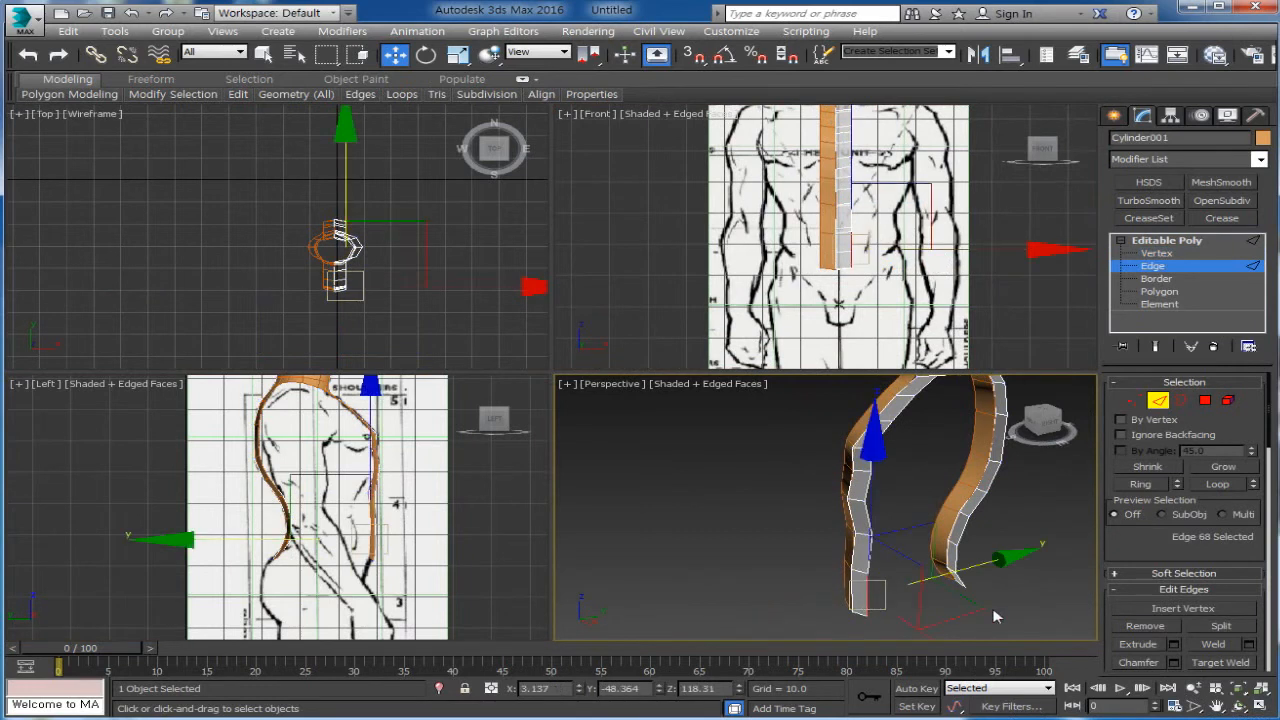
{"action": "middle_click_drag", "start_coordinate": [994, 611], "coordinate": [1026, 595], "text": "alt"}
{"action": "left_click", "coordinate": [977, 586], "text": "ctrl"}
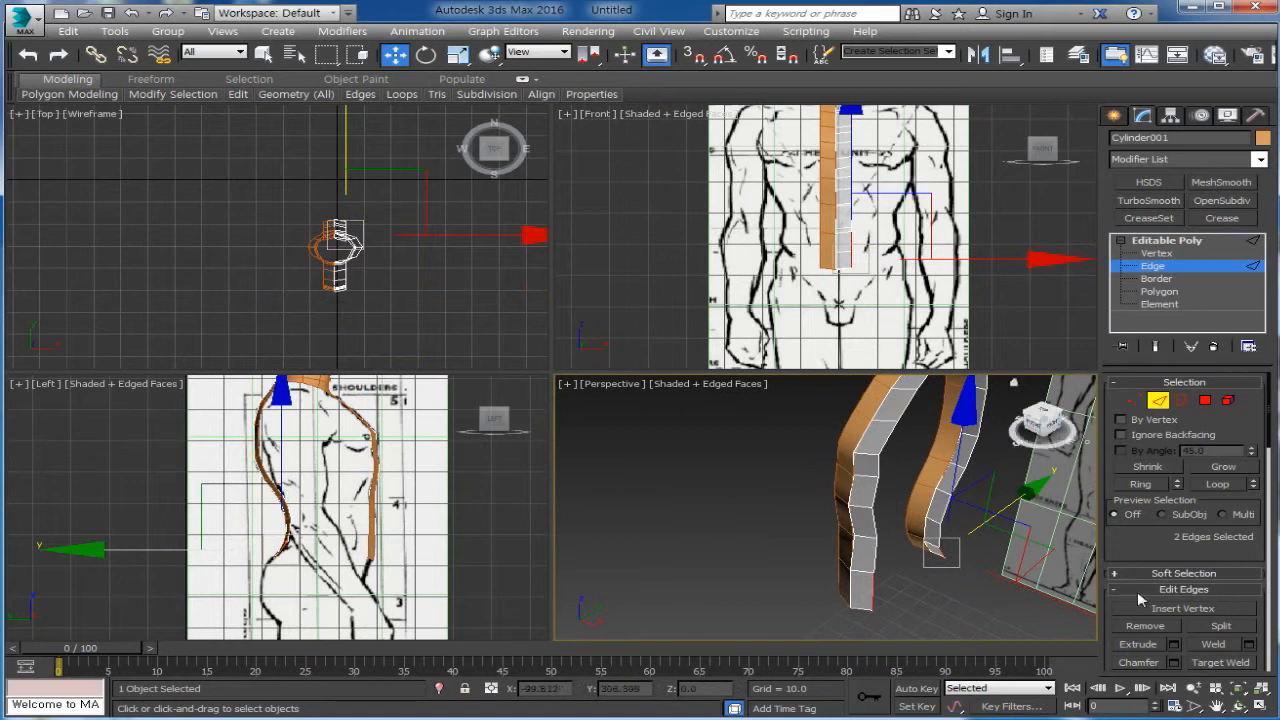
{"action": "left_click_drag", "start_coordinate": [1129, 550], "coordinate": [1188, 442]}
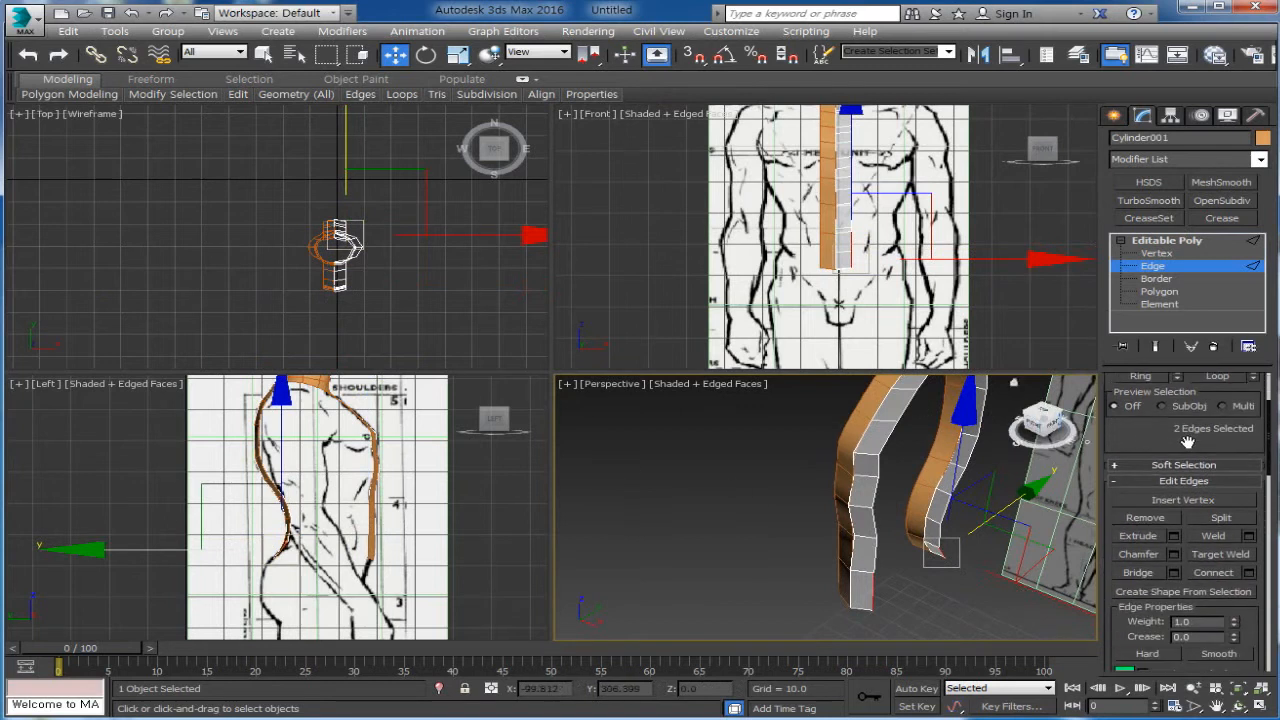
{"action": "left_click", "coordinate": [1150, 572]}
{"action": "middle_click_drag", "start_coordinate": [829, 235], "coordinate": [829, 227]}
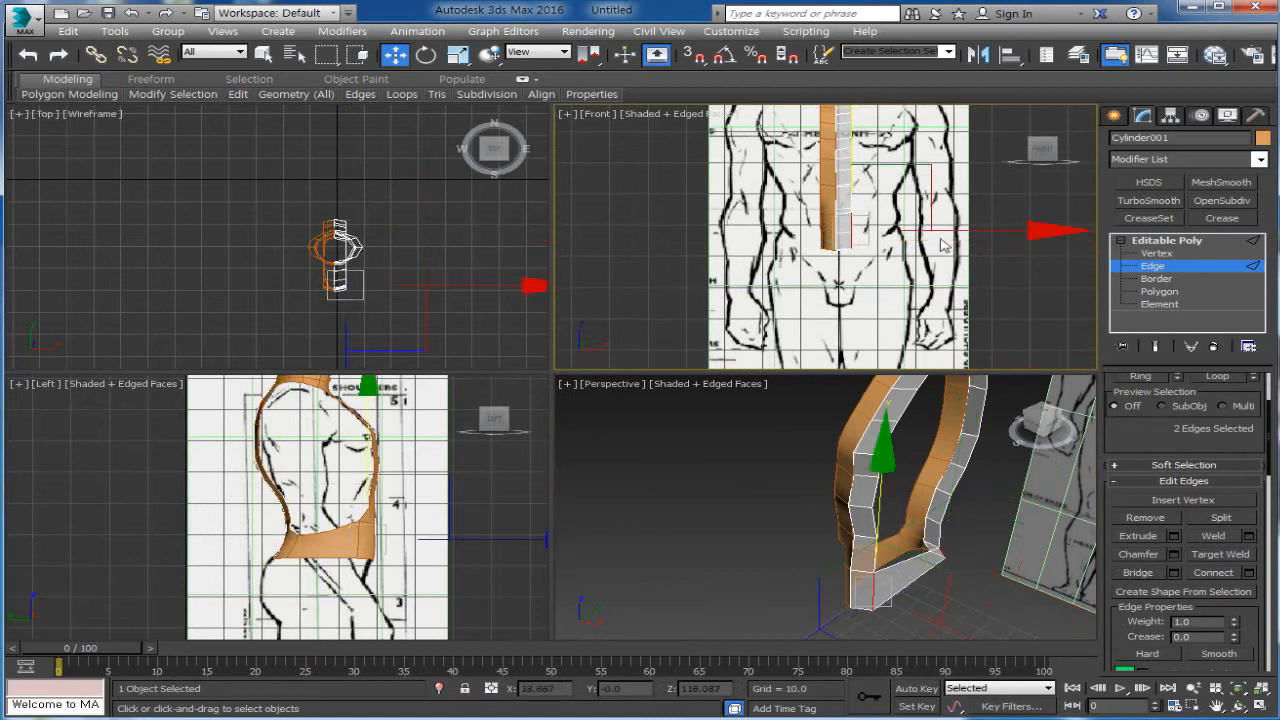
{"action": "left_click_drag", "start_coordinate": [949, 232], "coordinate": [1045, 250]}
{"action": "key", "text": "ctrl+z"}
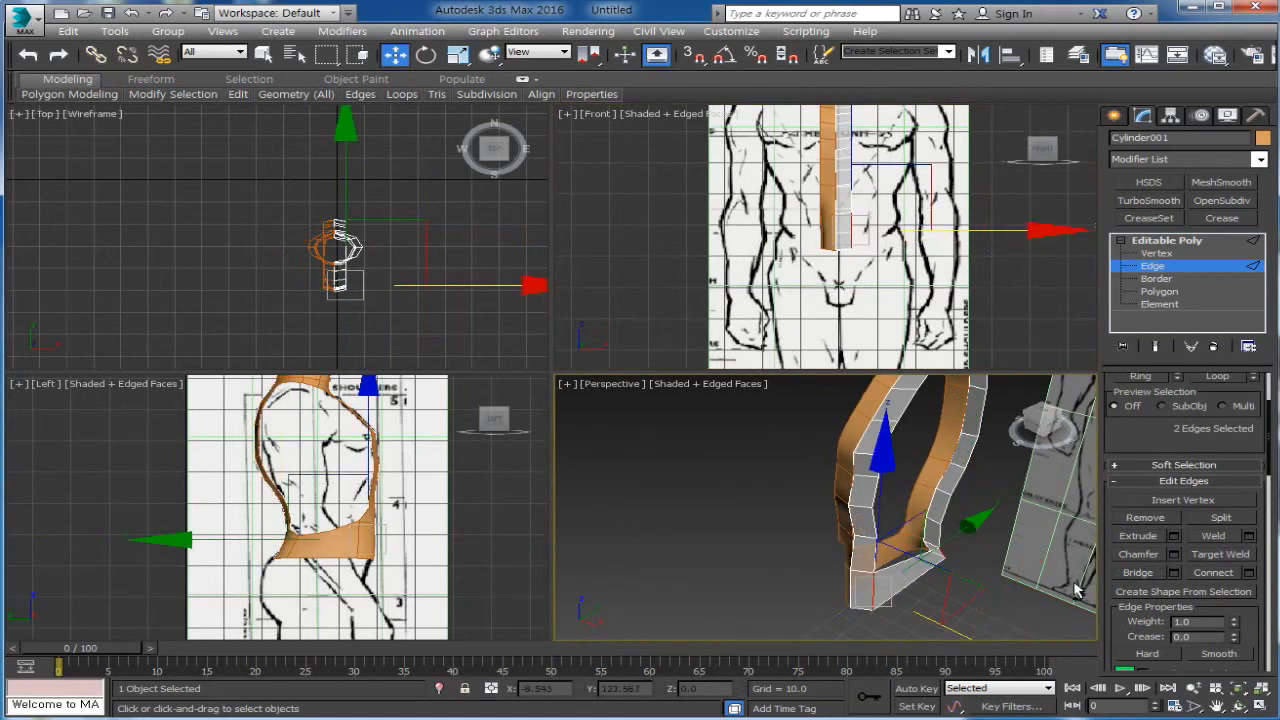
{"action": "key", "text": "ctrl+z"}
Connect the hip bridge's long edges with a middle edge and move it outward to the body's side outline, at about X 16.4
{"action": "left_click", "coordinate": [912, 562]}
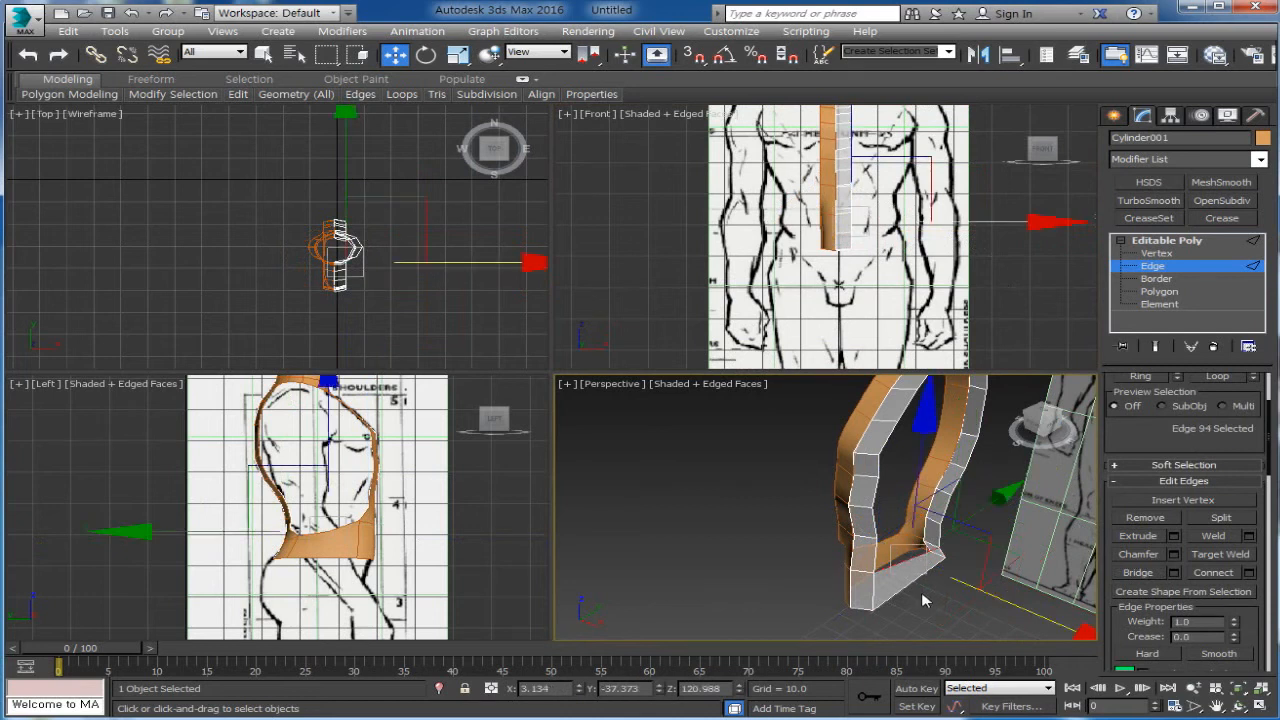
{"action": "left_click", "coordinate": [1213, 572]}
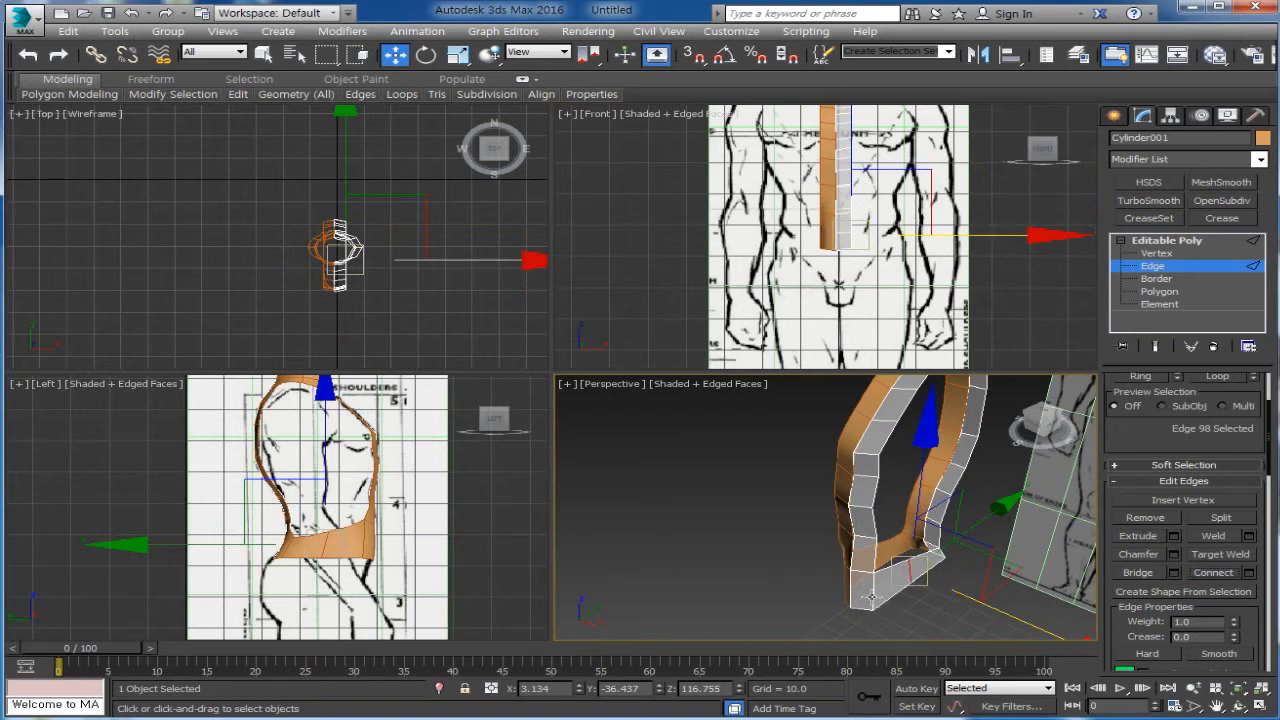
{"action": "right_click", "coordinate": [943, 235]}
{"action": "left_click", "coordinate": [952, 288]}
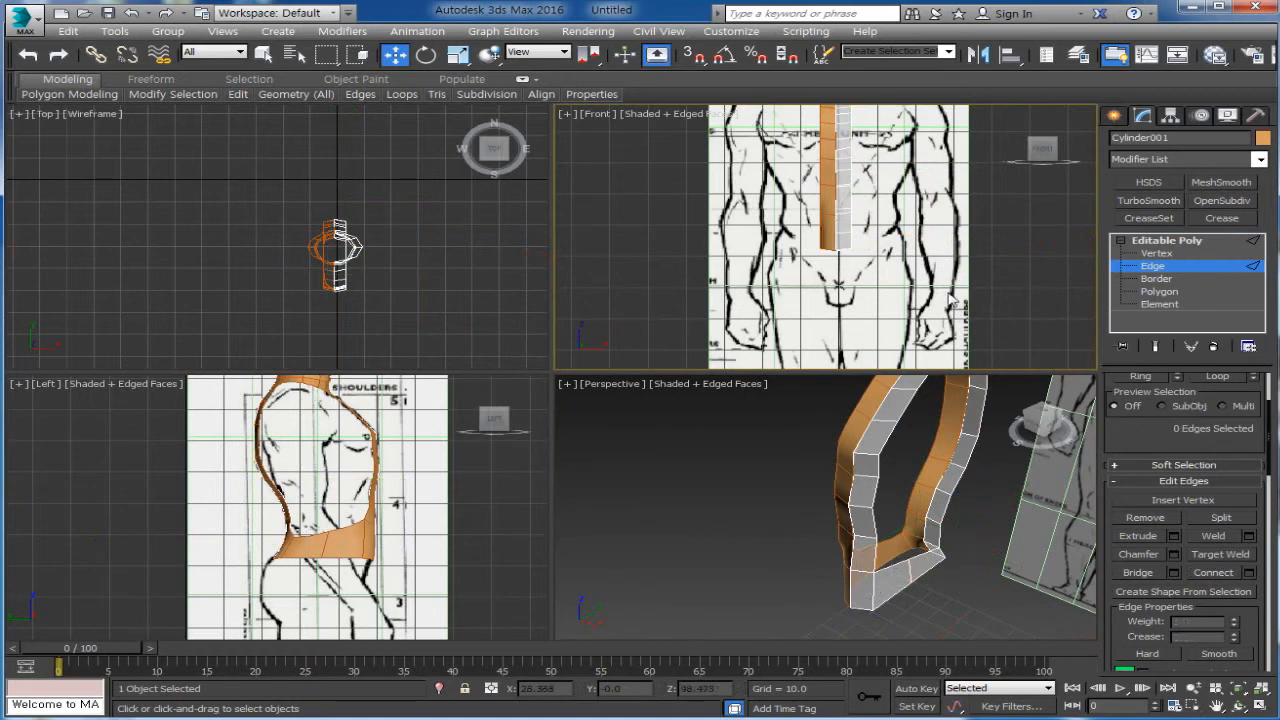
{"action": "left_click", "coordinate": [969, 233]}
{"action": "left_click_drag", "start_coordinate": [984, 234], "coordinate": [1046, 242], "text": "shift"}
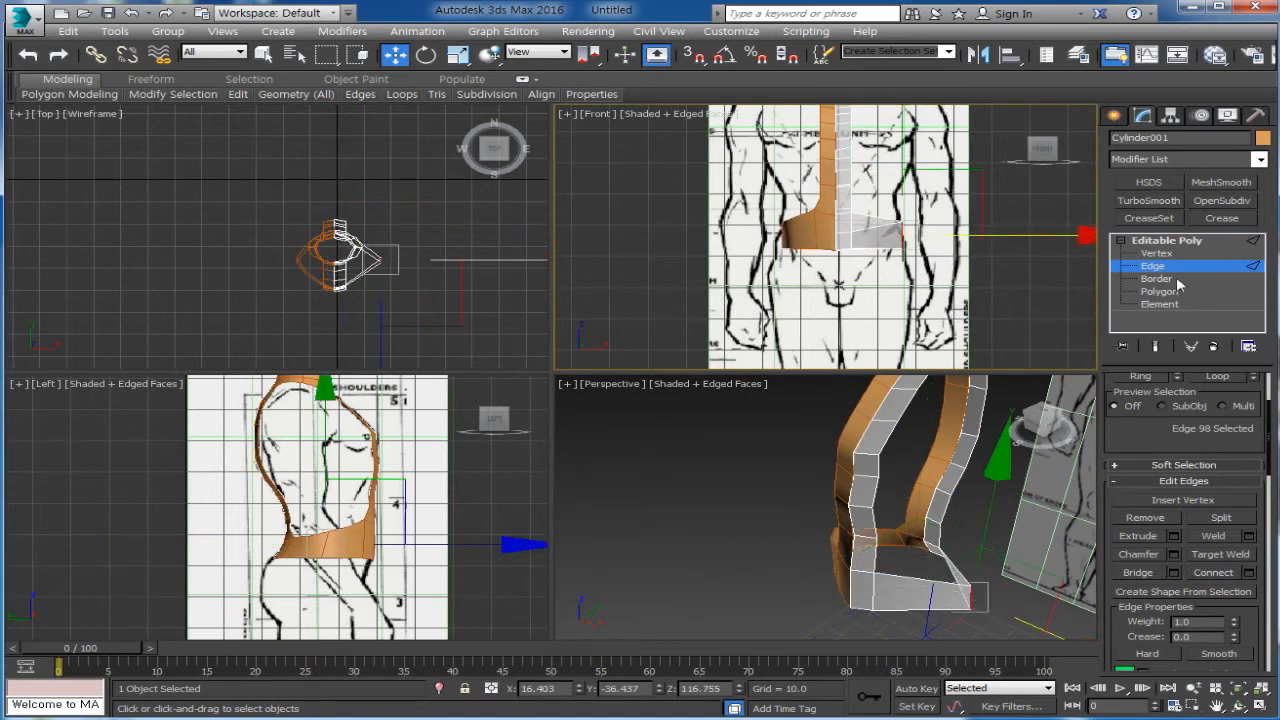
At Vertex level, fit the middle edge to the hip outline, nudging its upper vertex inward and moving its lower vertex out to about X 17.5
{"action": "left_click", "coordinate": [1155, 253]}
{"action": "scroll", "coordinate": [955, 212], "scroll_direction": "up", "scroll_amount": 4}
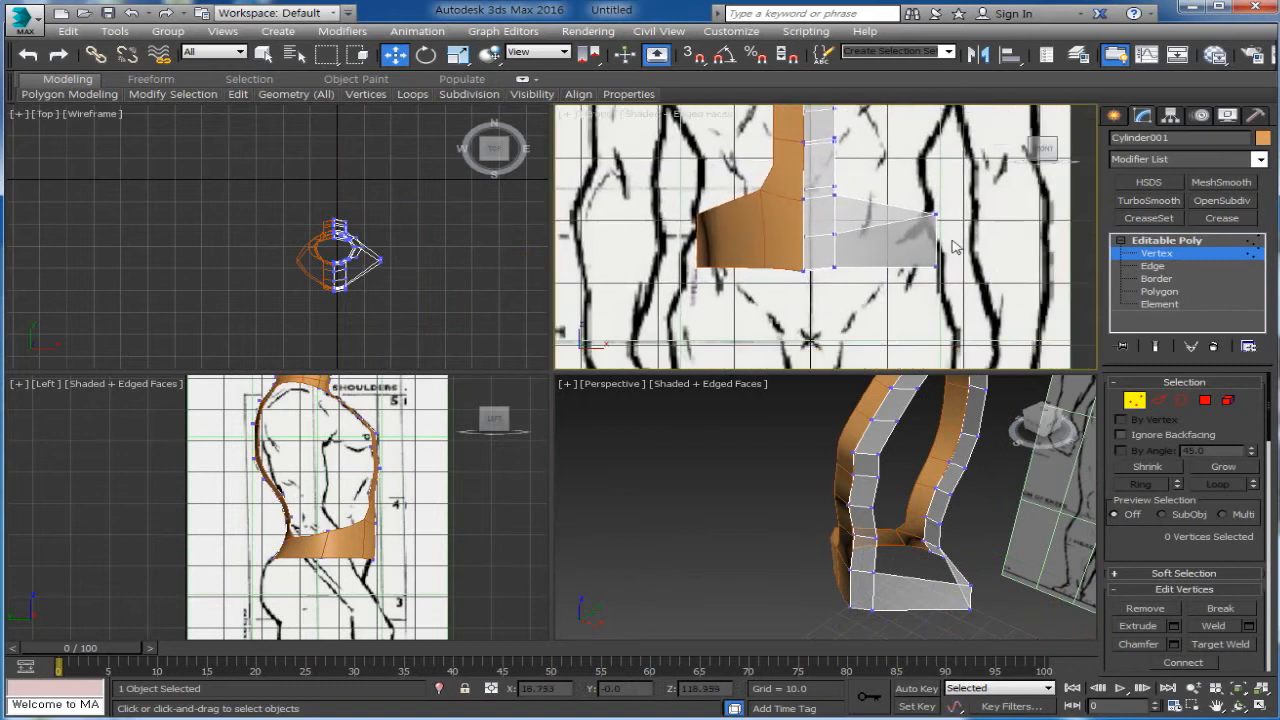
{"action": "left_click", "coordinate": [932, 215]}
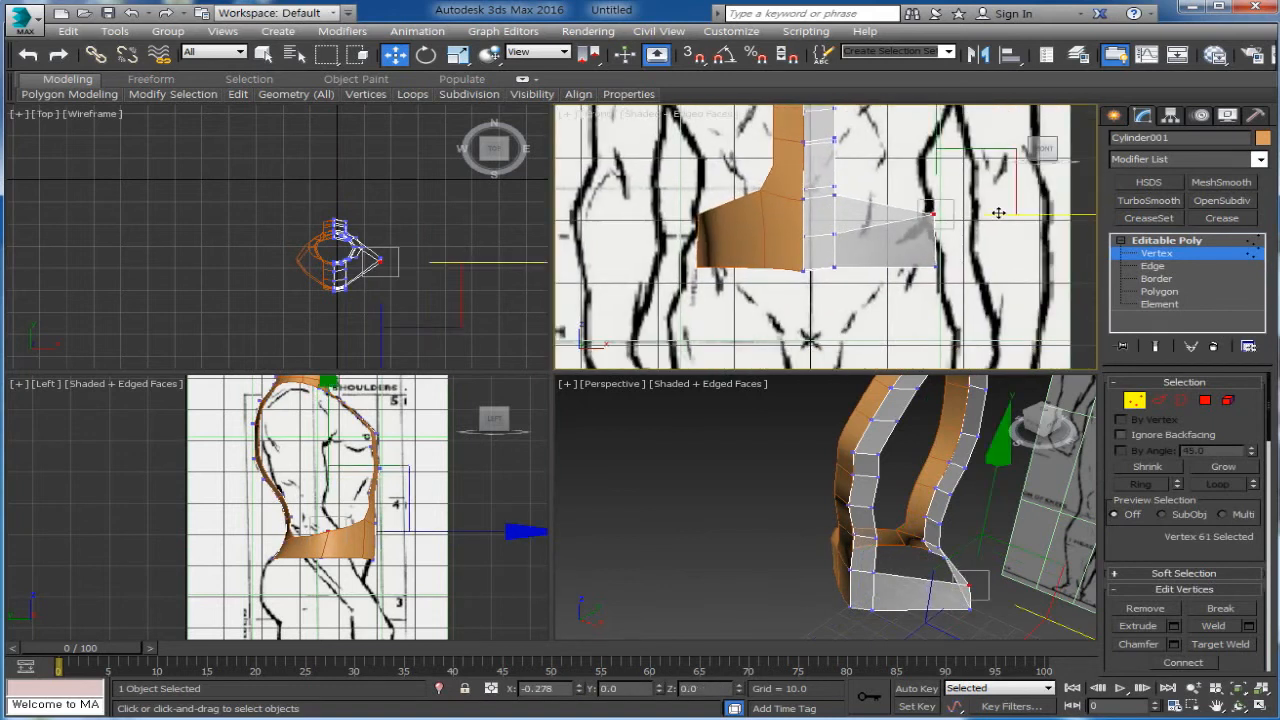
{"action": "left_click", "coordinate": [936, 264]}
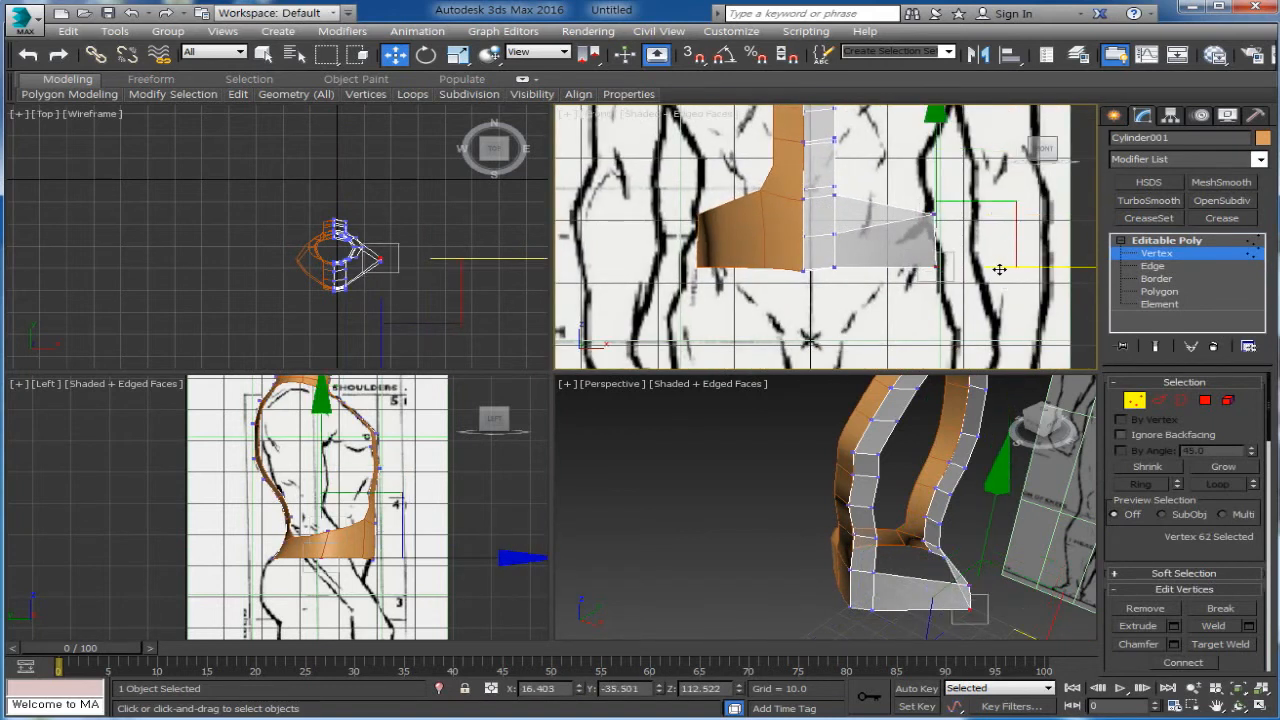
{"action": "left_click_drag", "start_coordinate": [999, 269], "coordinate": [1008, 270]}
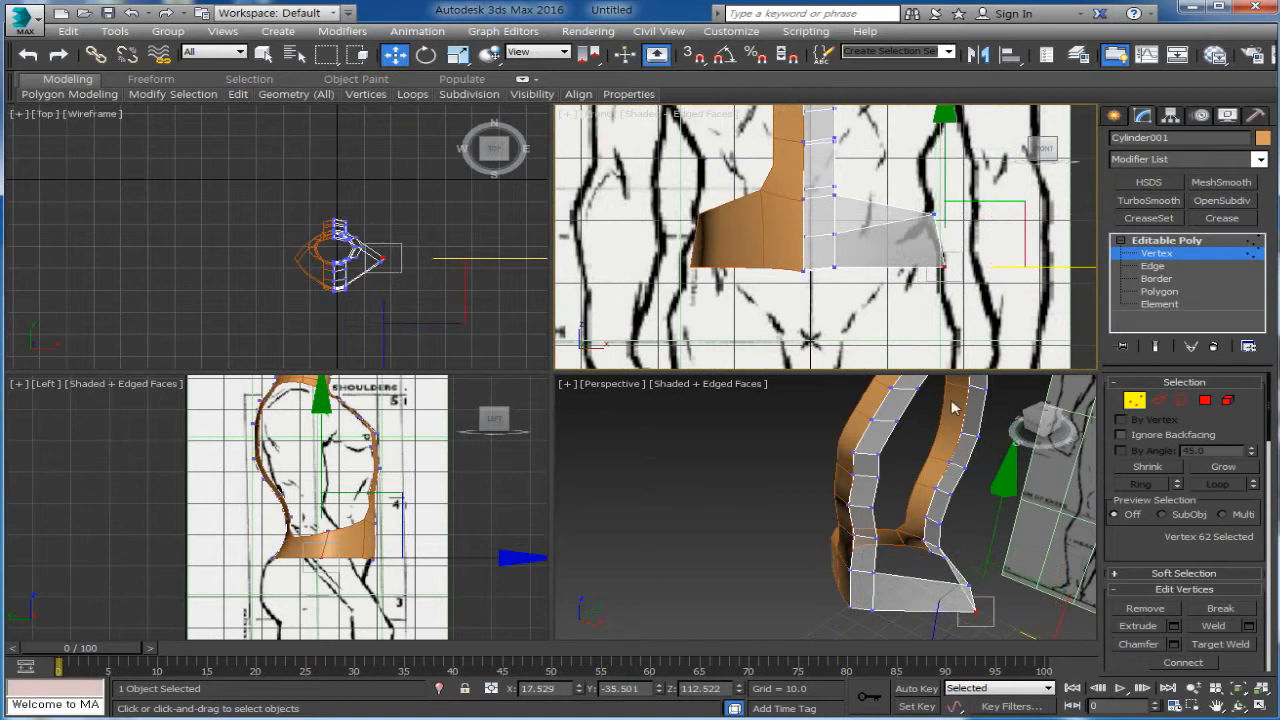
At Edge level, connect the front hip segment's upper and lower edges with a middle edge and move it forward to about Y -44.9
{"action": "middle_click_drag", "start_coordinate": [986, 552], "coordinate": [945, 558], "text": "alt"}
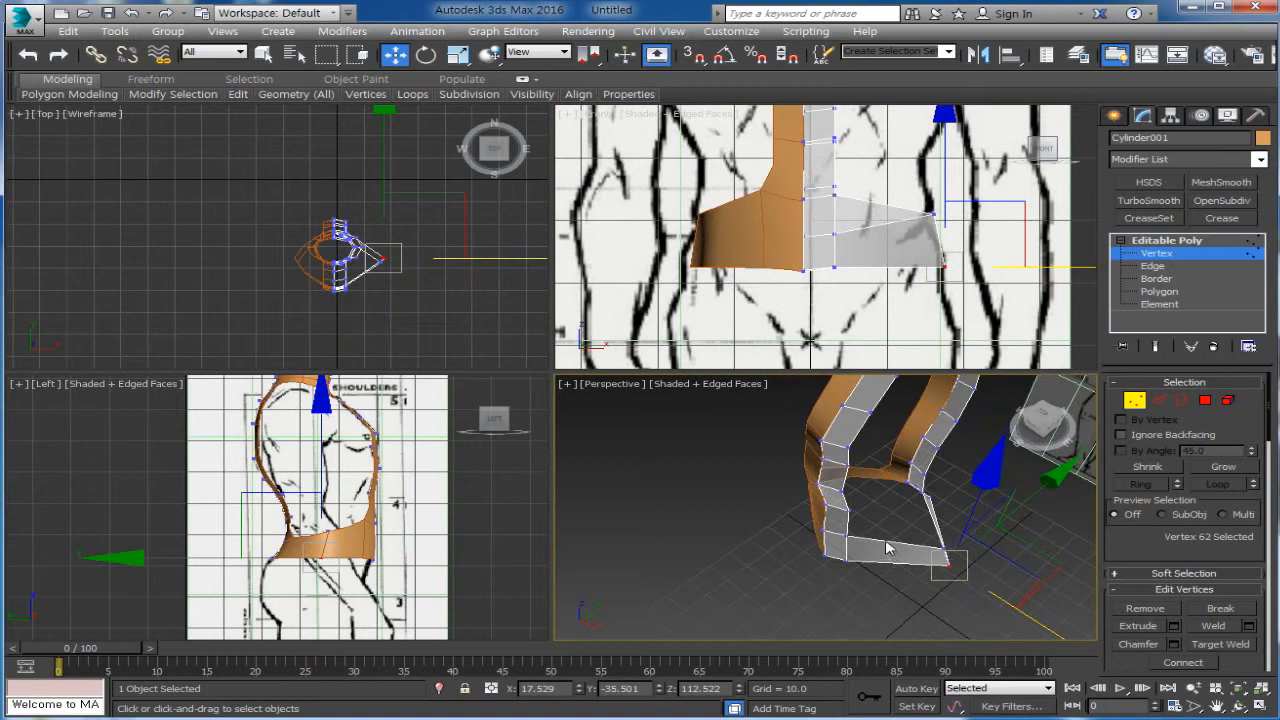
{"action": "left_click", "coordinate": [1157, 400]}
{"action": "left_click", "coordinate": [897, 551]}
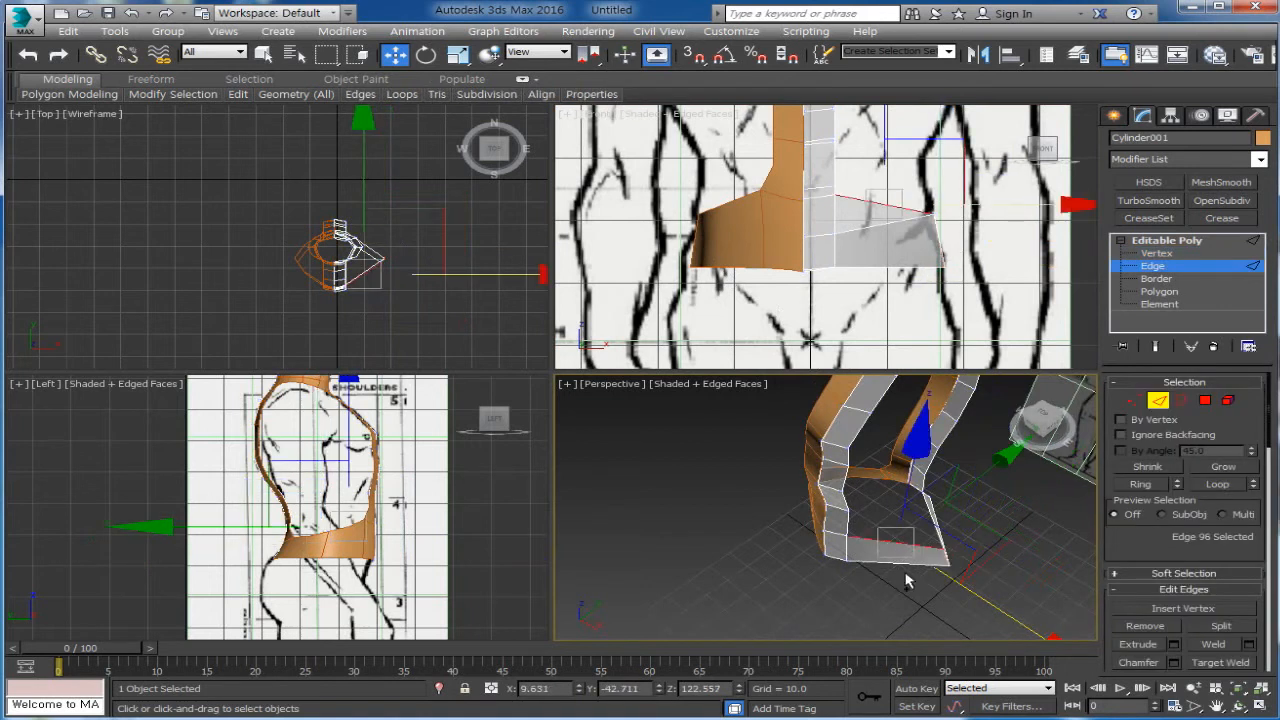
{"action": "left_click", "coordinate": [885, 566], "text": "ctrl"}
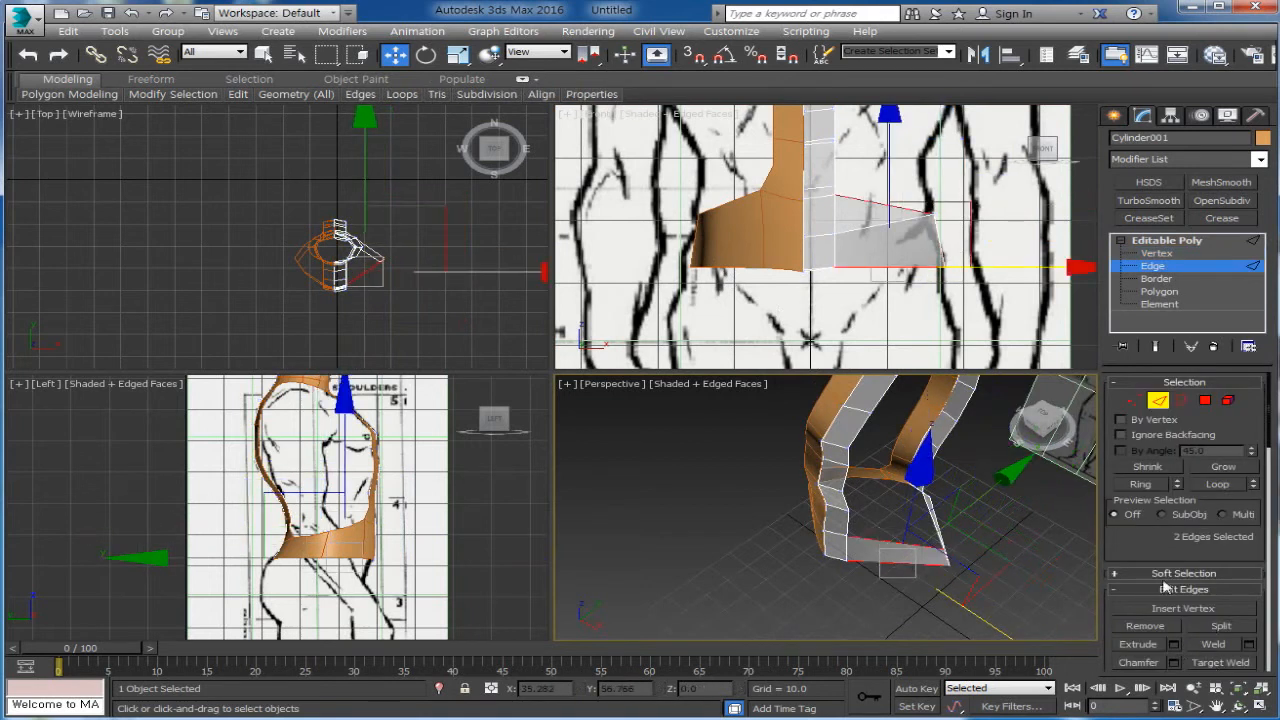
{"action": "scroll", "coordinate": [1197, 541], "scroll_direction": "down", "scroll_amount": 3}
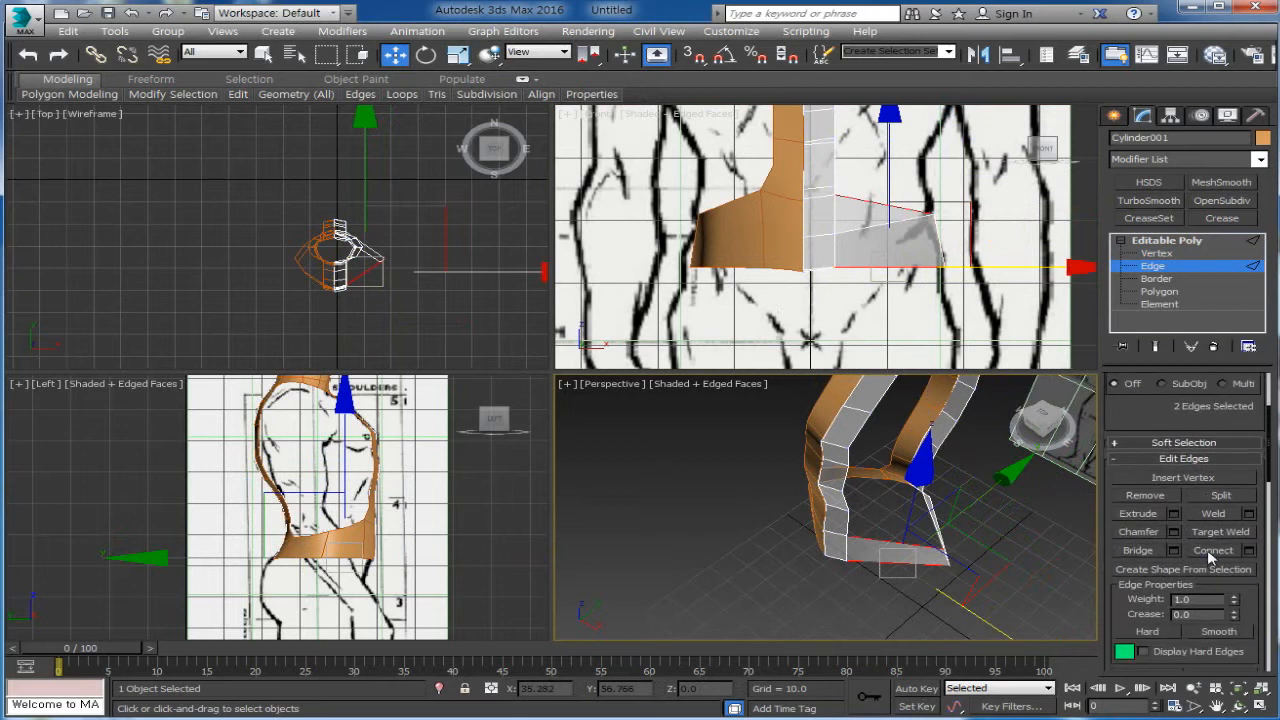
{"action": "left_click", "coordinate": [1212, 550]}
{"action": "middle_click_drag", "start_coordinate": [900, 520], "coordinate": [1003, 540], "text": "alt"}
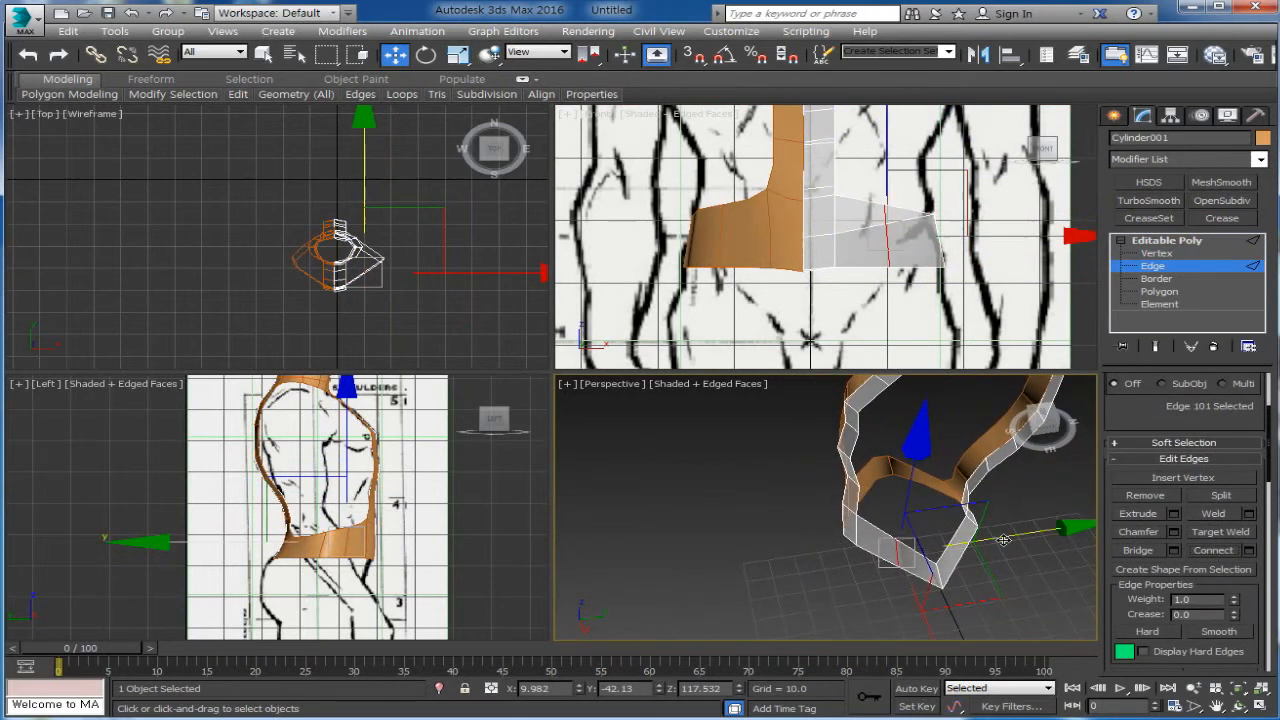
{"action": "left_click_drag", "start_coordinate": [1003, 540], "coordinate": [985, 541]}
Move the front strip's lowest outer side edge forward to about Y -49.4 and the adjacent hip edge to about Y -45.9
{"action": "middle_click_drag", "start_coordinate": [920, 585], "coordinate": [978, 573], "text": "alt"}
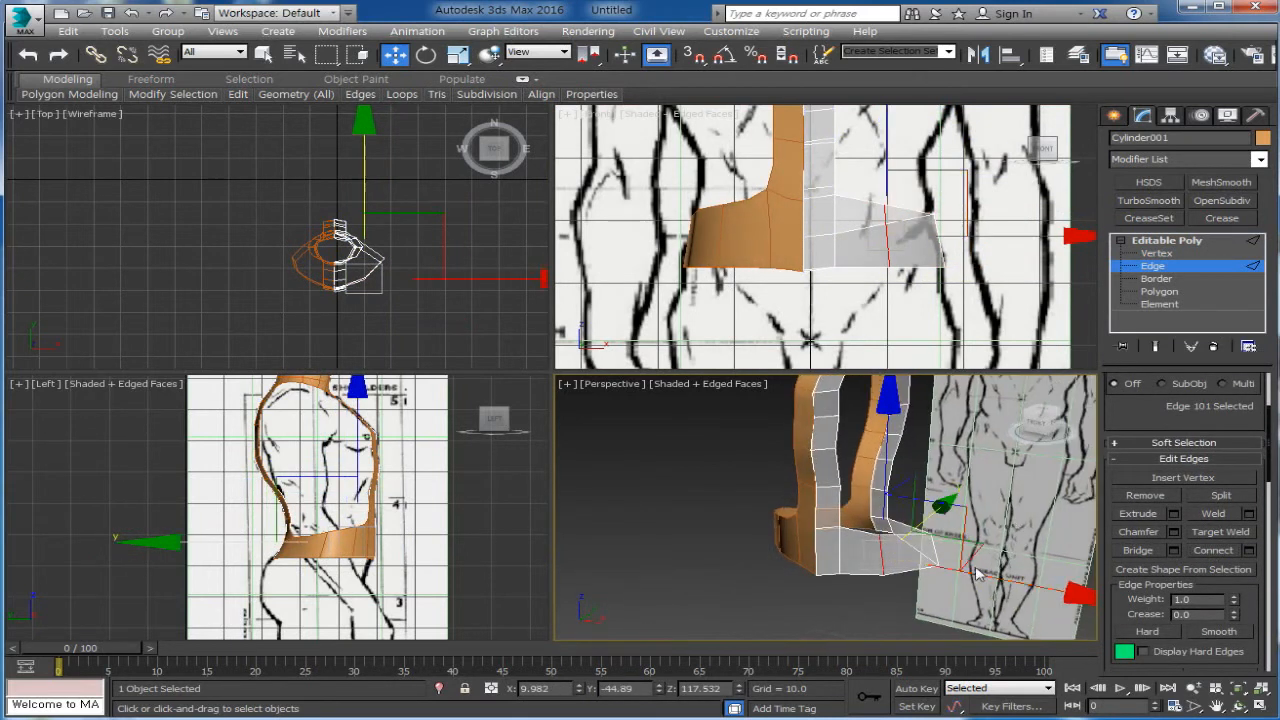
{"action": "middle_click_drag", "start_coordinate": [860, 569], "coordinate": [862, 618], "text": "alt"}
{"action": "left_click", "coordinate": [838, 548]}
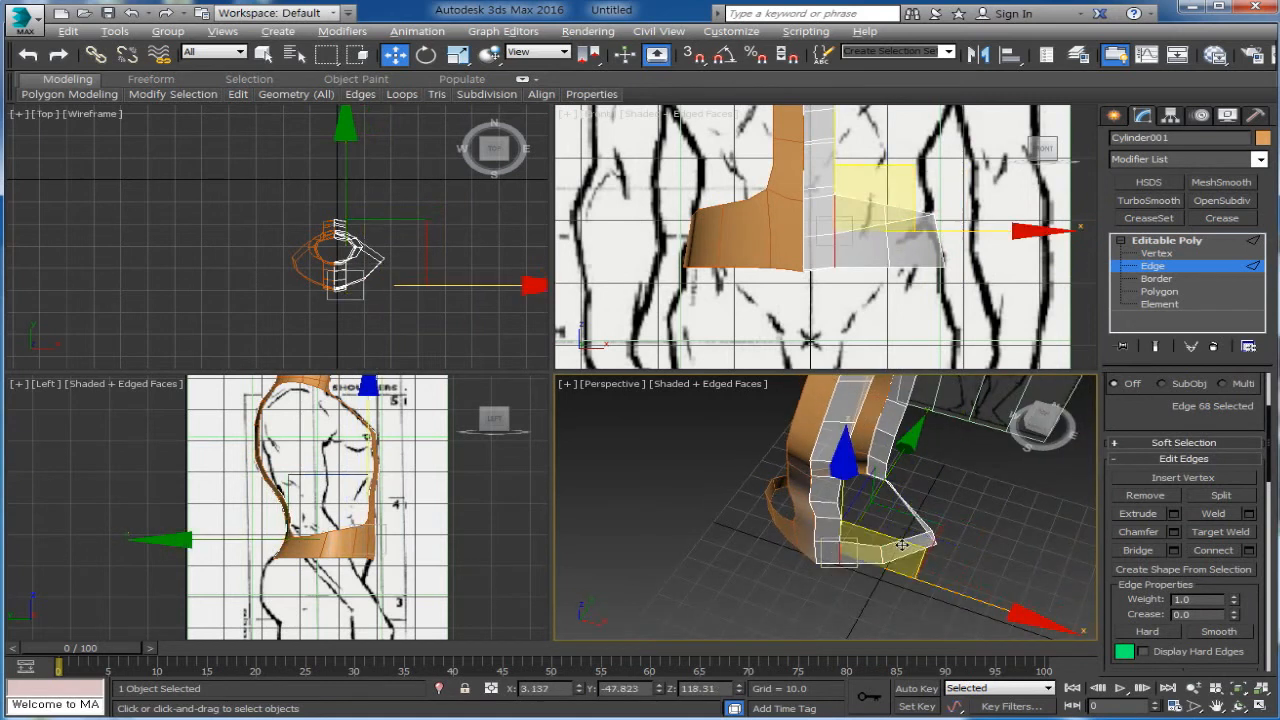
{"action": "middle_click_drag", "start_coordinate": [902, 545], "coordinate": [872, 588], "text": "alt"}
{"action": "left_click_drag", "start_coordinate": [891, 498], "coordinate": [892, 505]}
{"action": "middle_click_drag", "start_coordinate": [892, 505], "coordinate": [858, 556], "text": "alt"}
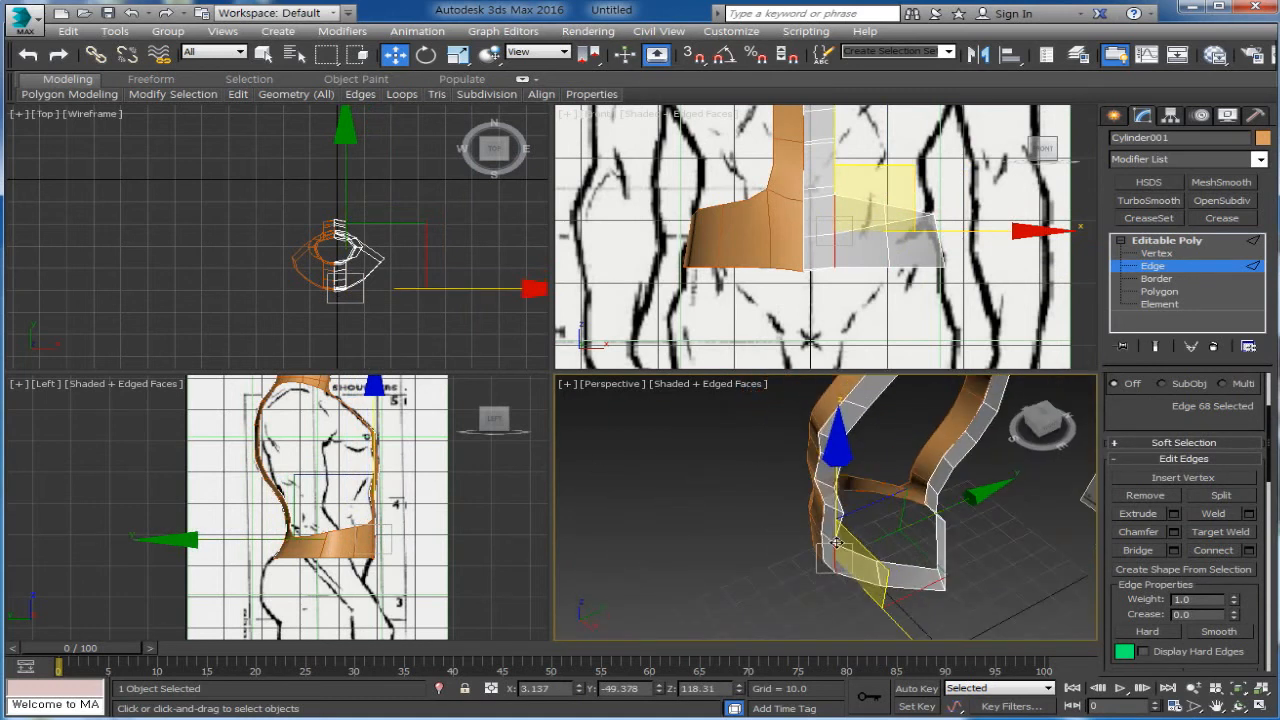
{"action": "left_click", "coordinate": [878, 574]}
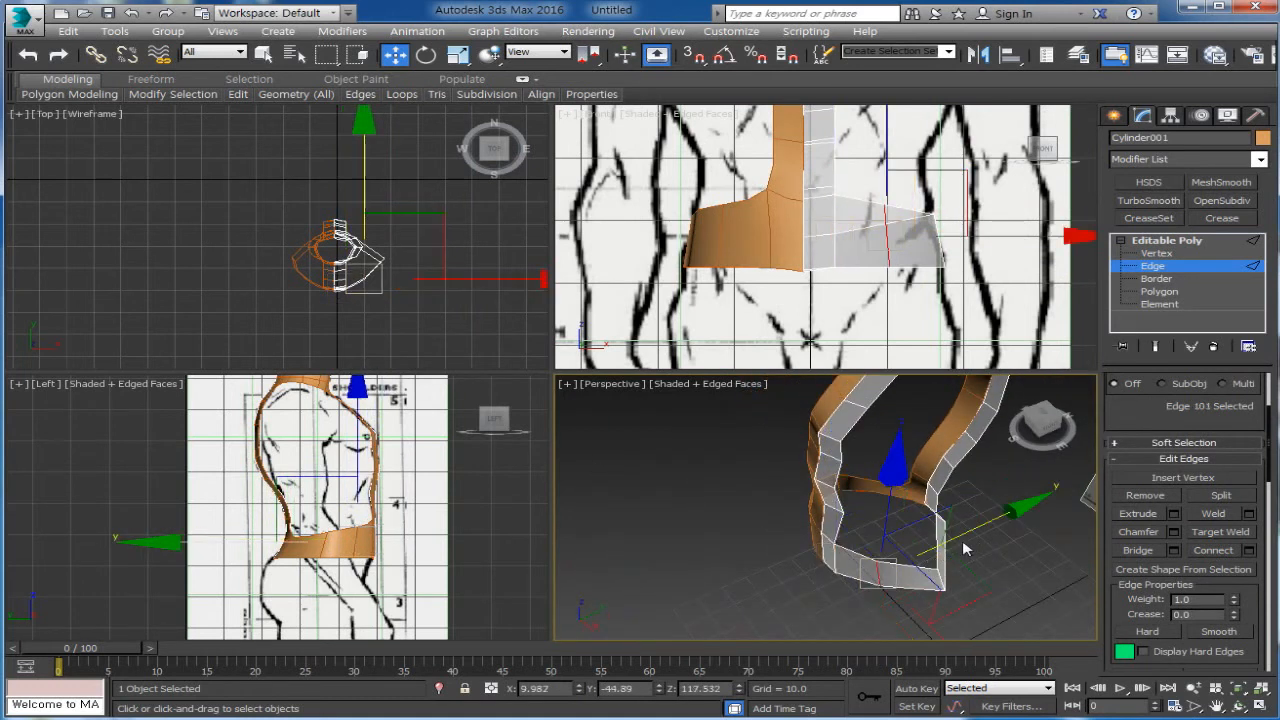
{"action": "mouse_move", "coordinate": [965, 548]}
{"action": "middle_mouse_down", "text": "alt"}
{"action": "mouse_move", "coordinate": [940, 538]}
{"action": "mouse_move", "coordinate": [991, 498]}
{"action": "mouse_move", "coordinate": [903, 543]}
{"action": "mouse_move", "coordinate": [943, 560]}
{"action": "middle_mouse_up", "text": "alt"}
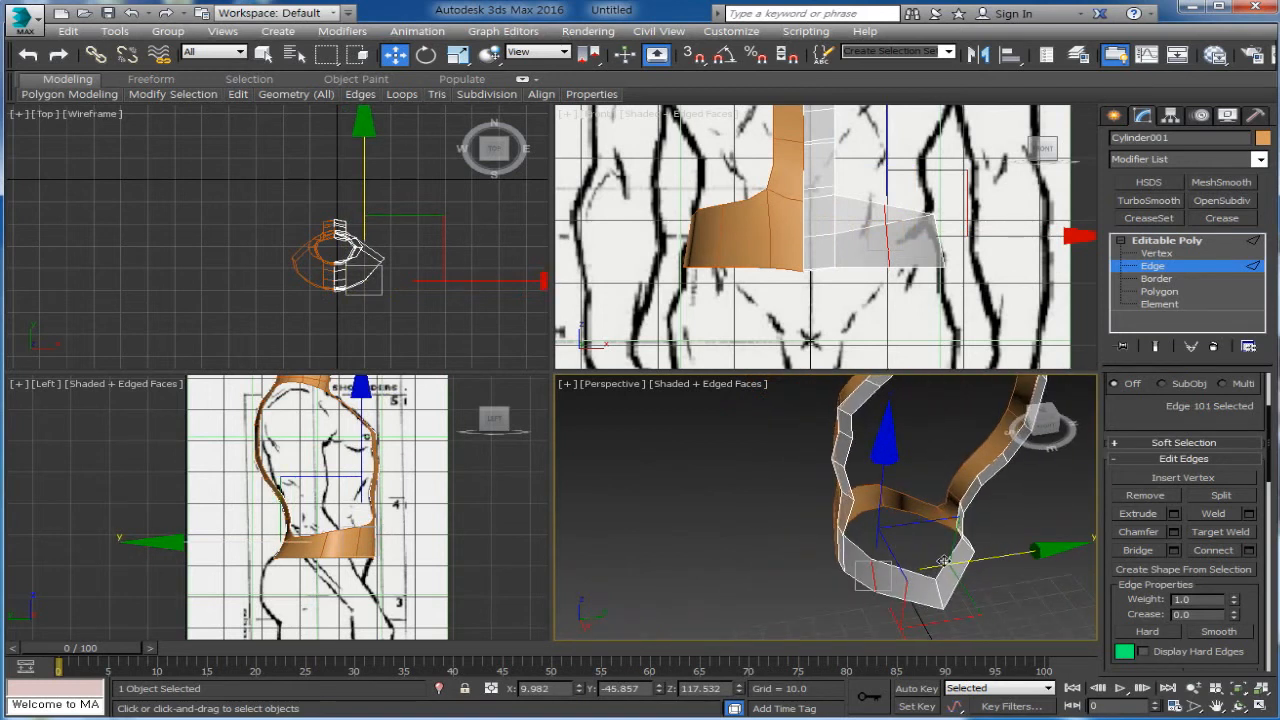
Connect the back hip segment's upper and lower edges with a middle edge and move it backward to round the hip band
{"action": "left_click", "coordinate": [949, 562]}
{"action": "left_click", "coordinate": [959, 579], "text": "ctrl"}
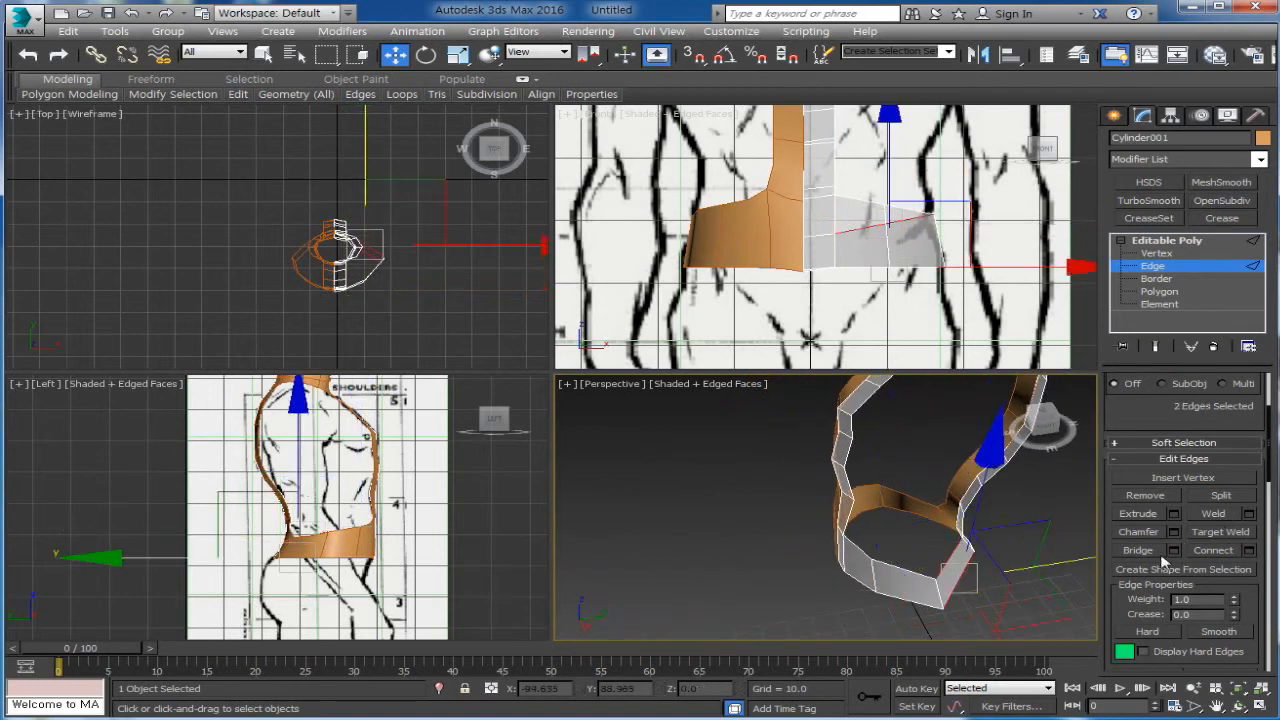
{"action": "left_click", "coordinate": [1208, 556]}
{"action": "left_click_drag", "start_coordinate": [1029, 556], "coordinate": [1043, 558]}
{"action": "middle_click_drag", "start_coordinate": [1006, 570], "coordinate": [931, 386], "text": "alt"}
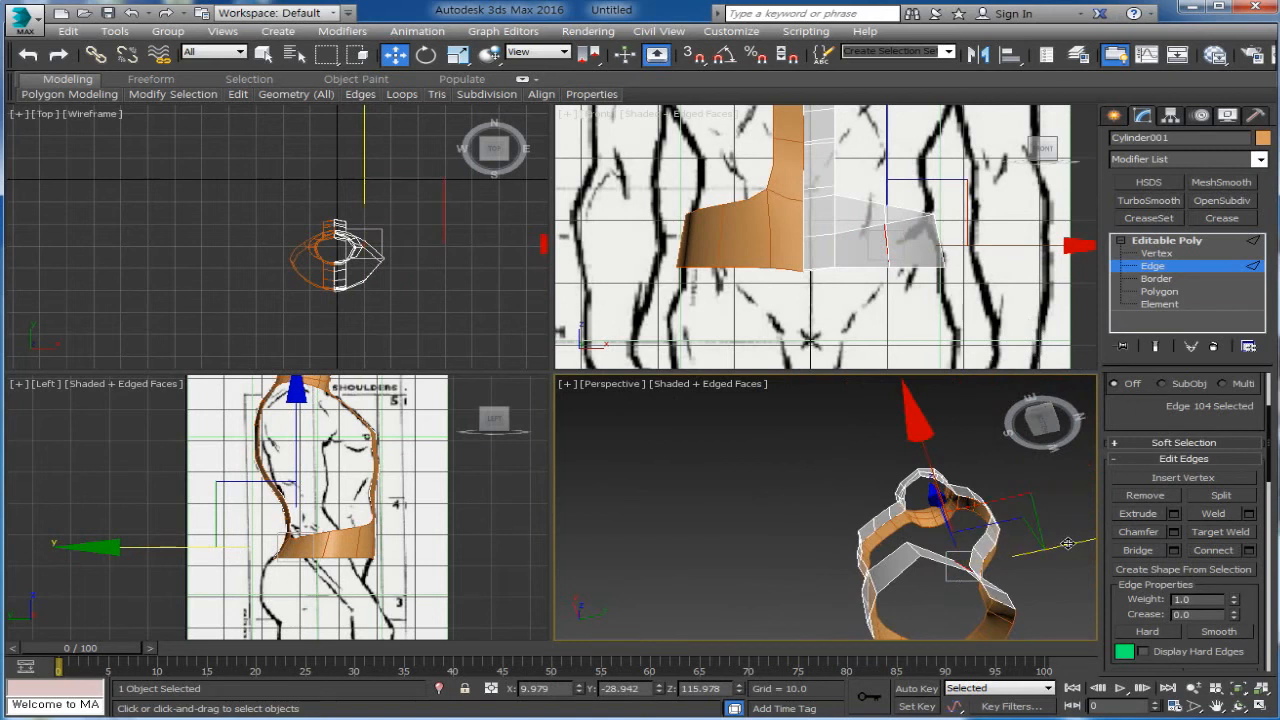
{"action": "left_click_drag", "start_coordinate": [1066, 545], "coordinate": [1075, 543]}
Connect the hip segment between the back middle edge and the side edge, moving the new edge outward to about X 15.1, Y -32.3
{"action": "middle_click_drag", "start_coordinate": [1052, 560], "coordinate": [904, 711], "text": "alt"}
{"action": "left_click", "coordinate": [940, 550]}
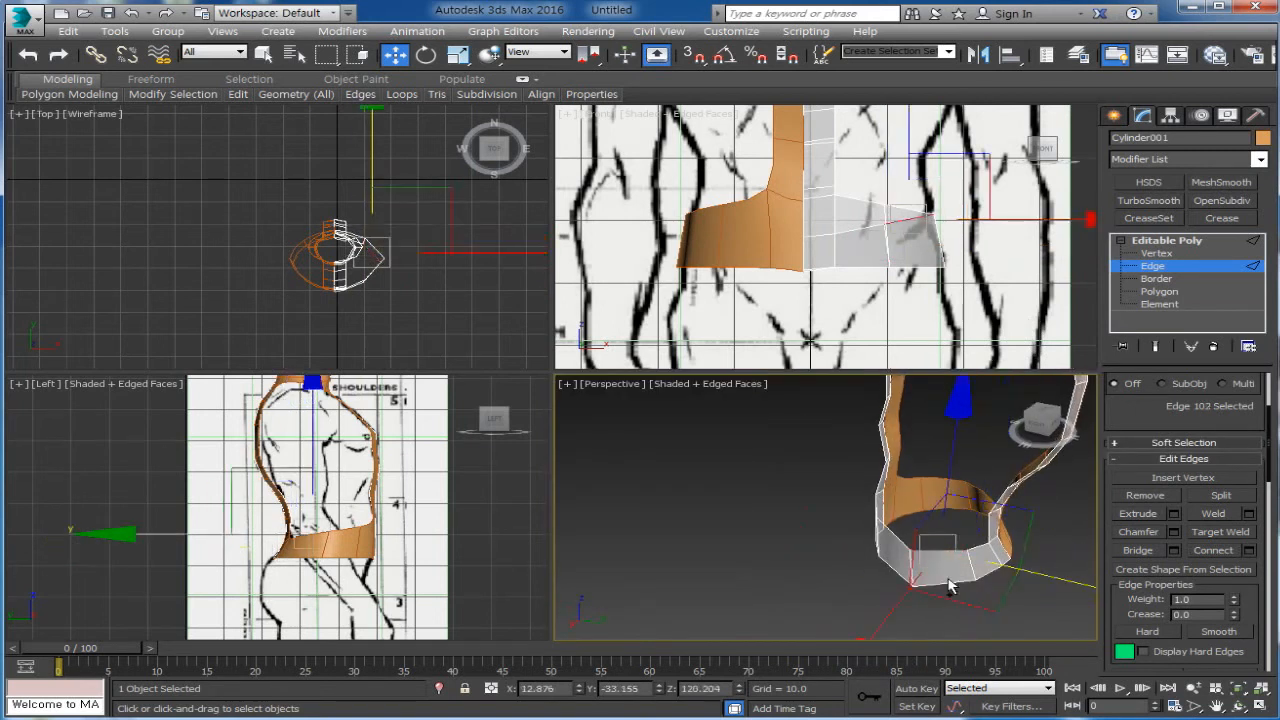
{"action": "left_click", "coordinate": [946, 585], "text": "ctrl"}
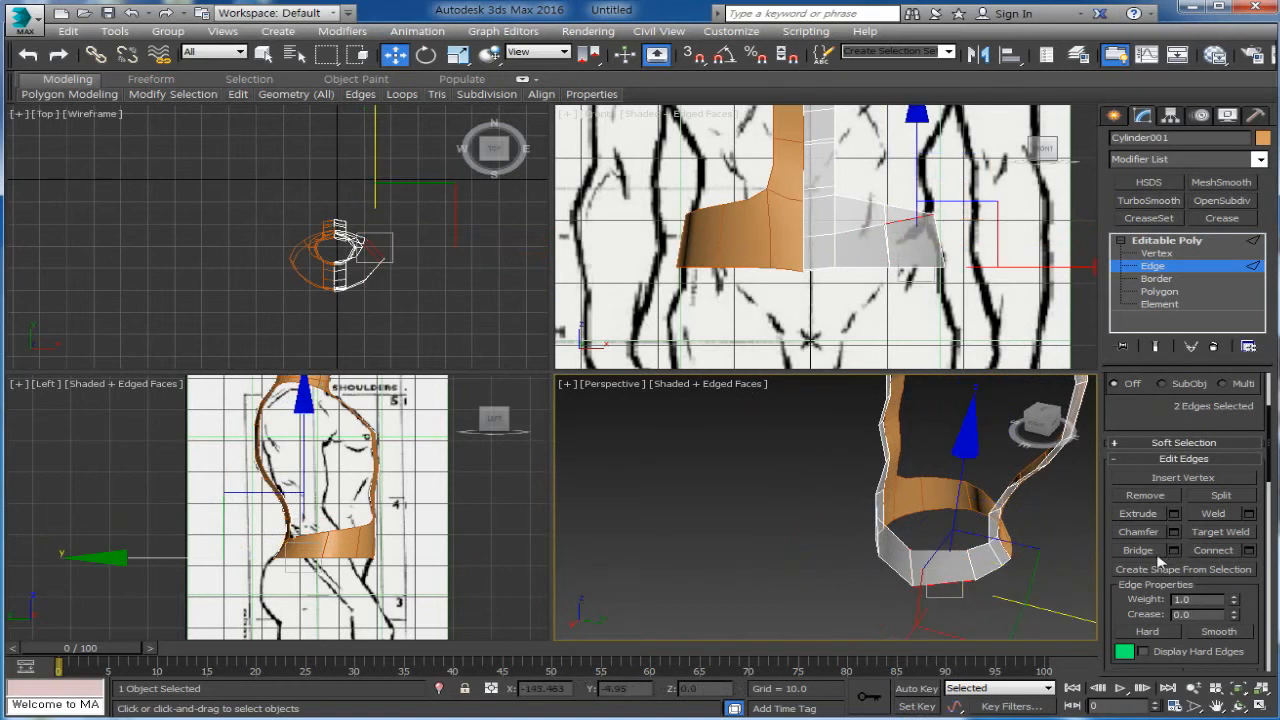
{"action": "left_click", "coordinate": [1213, 550]}
{"action": "middle_click_drag", "start_coordinate": [935, 671], "coordinate": [985, 668], "text": "alt"}
{"action": "left_click_drag", "start_coordinate": [953, 622], "coordinate": [951, 638]}
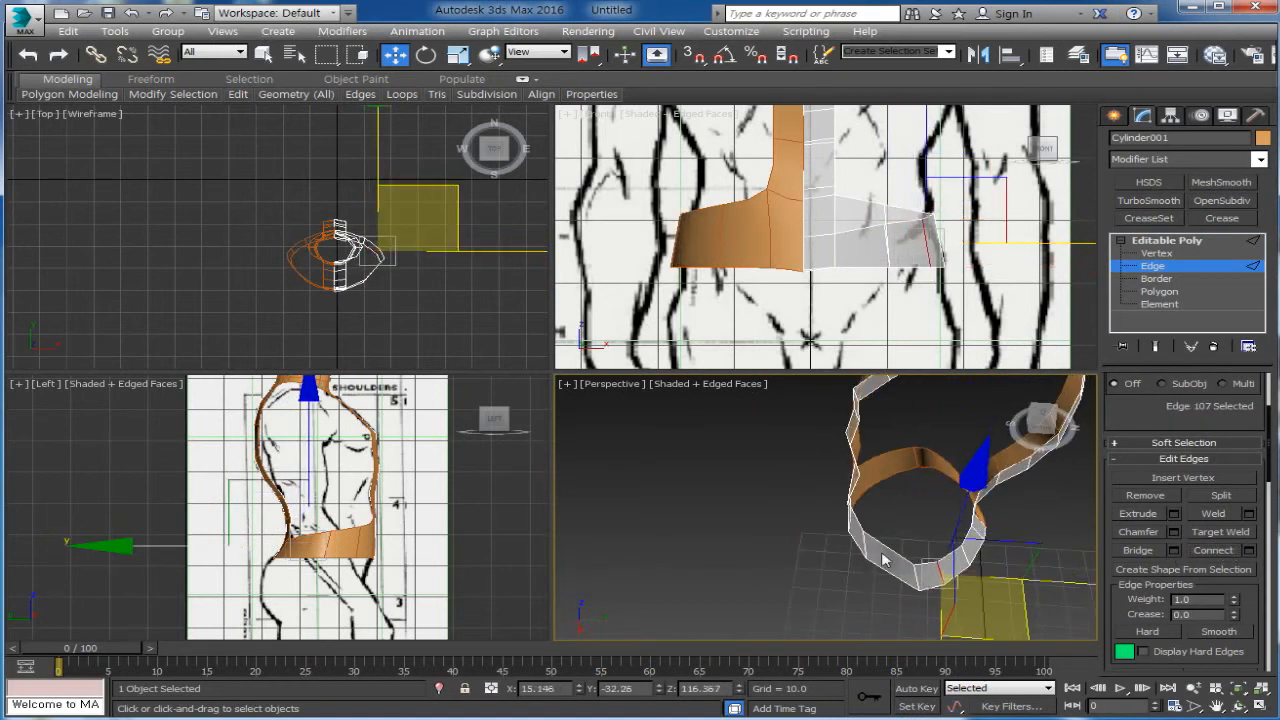
Add a connecting edge between the front middle edge and the side edge of the hip band, move it outward and clear the selection
{"action": "left_click", "coordinate": [892, 553]}
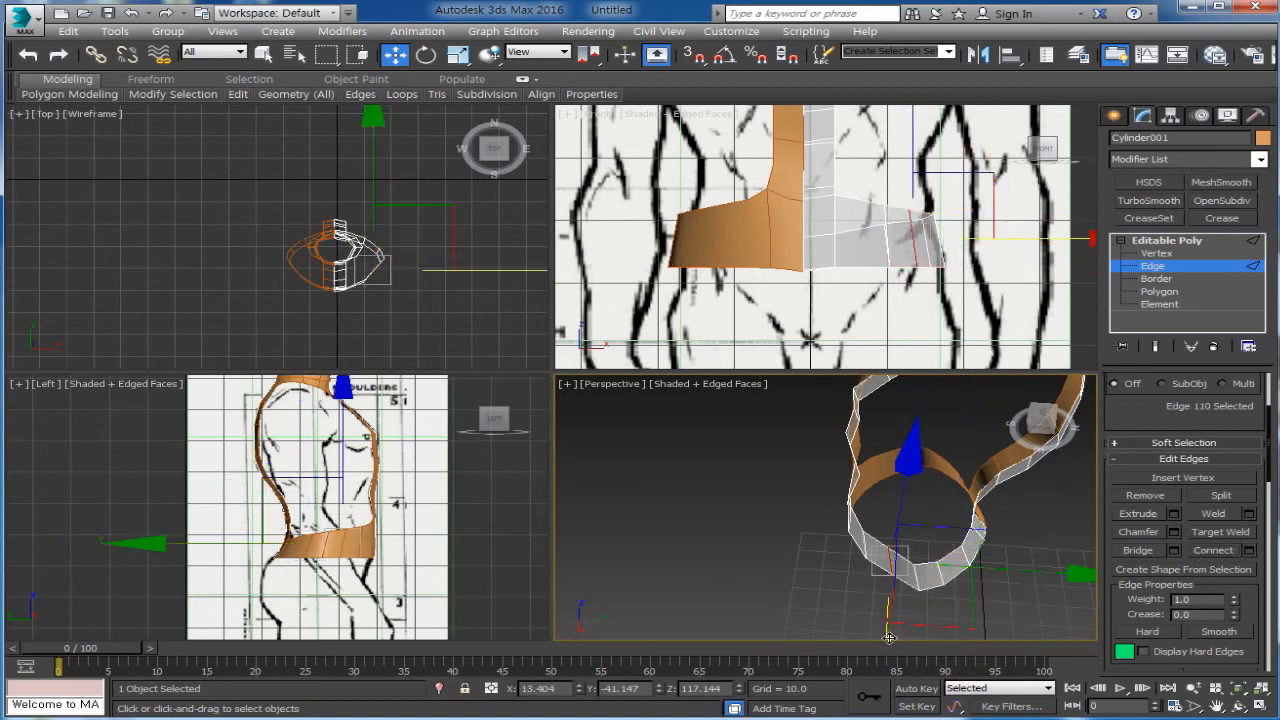
{"action": "left_click_drag", "start_coordinate": [889, 637], "coordinate": [889, 652]}
{"action": "middle_click_drag", "start_coordinate": [895, 610], "coordinate": [1197, 457], "text": "alt"}
{"action": "middle_click_drag", "start_coordinate": [1044, 520], "coordinate": [949, 564], "text": "alt"}
{"action": "left_click", "coordinate": [980, 512]}
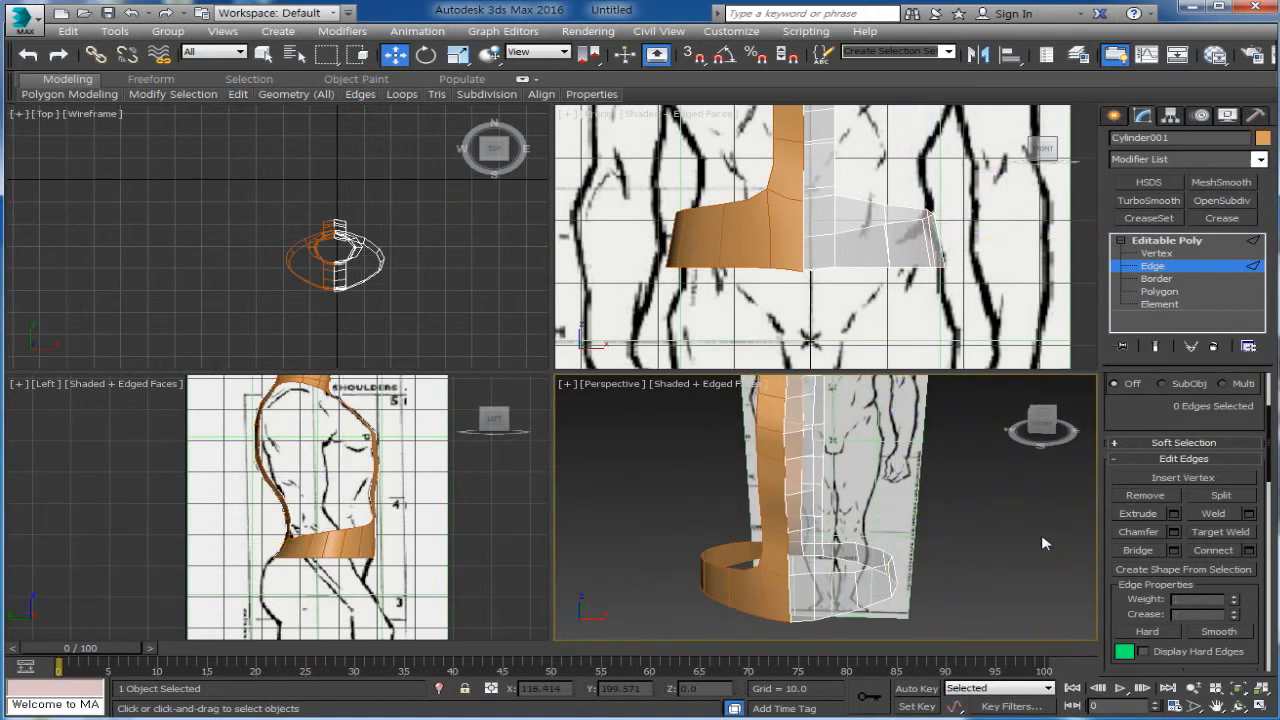
Examine the rounded hip band and torso strips from several angles at Border and Vertex levels
{"action": "left_click", "coordinate": [1156, 278]}
{"action": "mouse_move", "coordinate": [840, 492]}
{"action": "middle_mouse_down", "text": "alt"}
{"action": "mouse_move", "coordinate": [848, 572]}
{"action": "mouse_move", "coordinate": [845, 482]}
{"action": "middle_mouse_up", "text": "alt"}
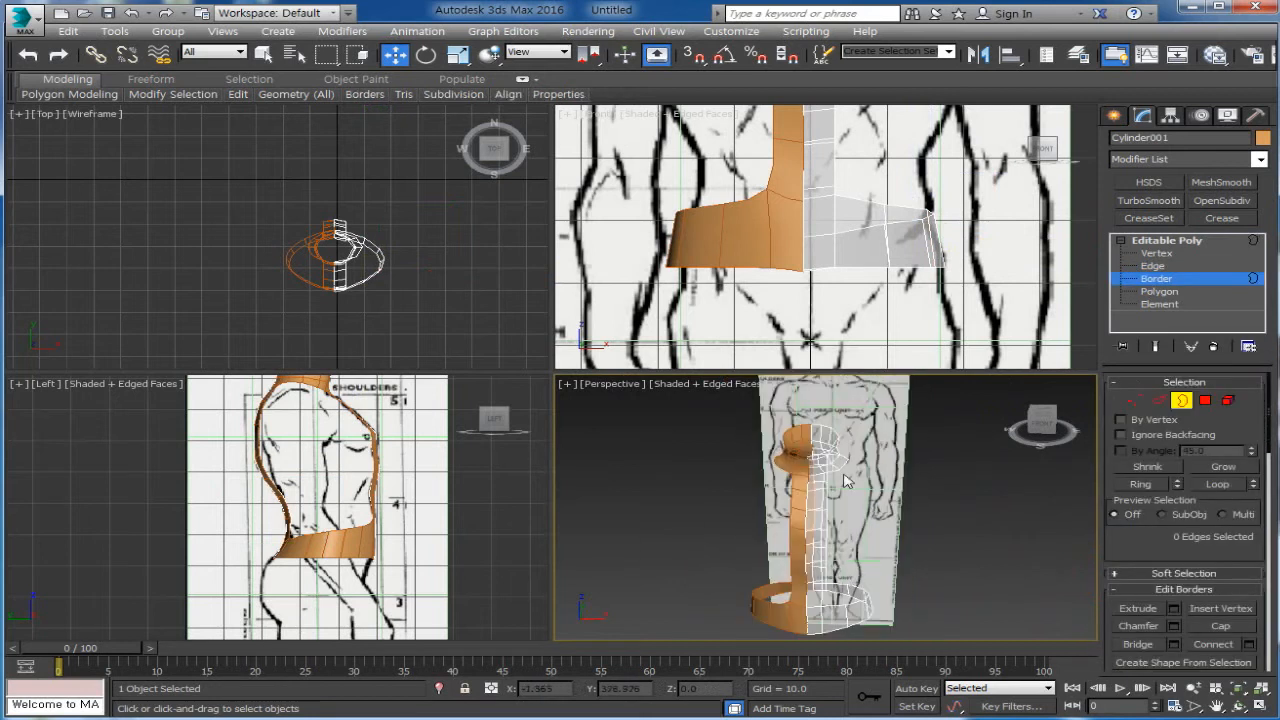
{"action": "middle_click_drag", "start_coordinate": [800, 610], "coordinate": [896, 442], "text": "alt"}
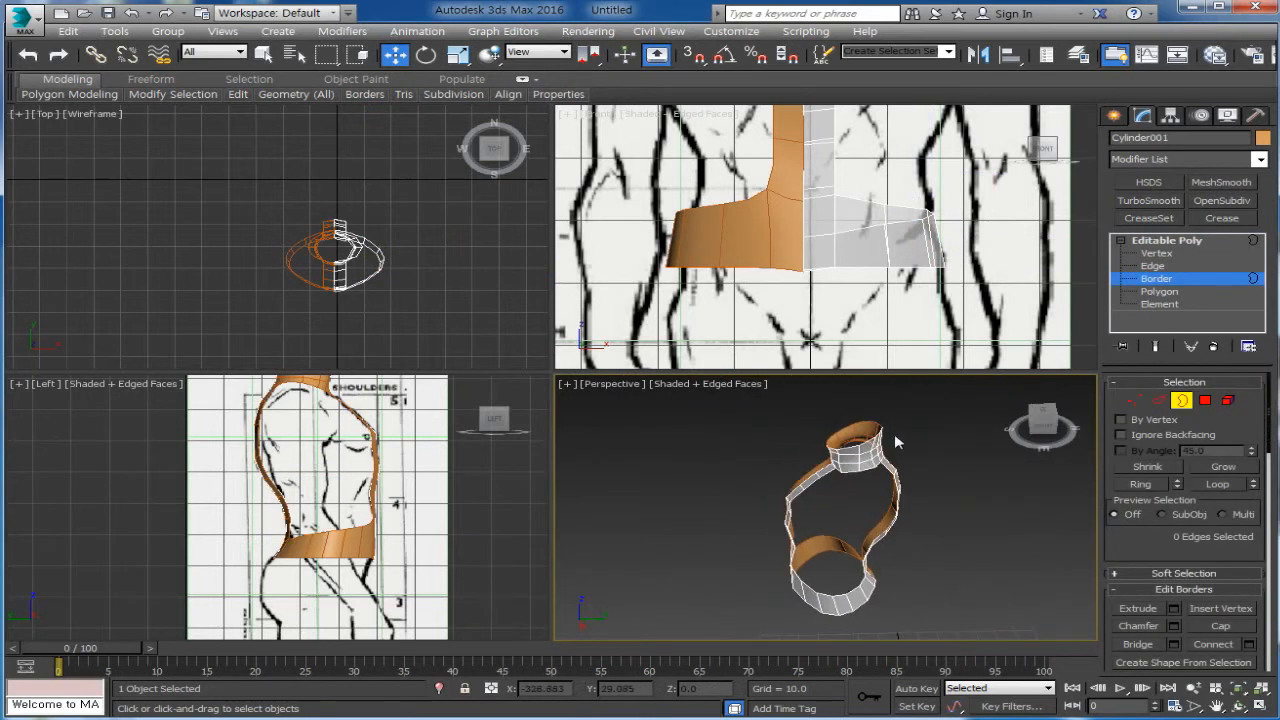
{"action": "middle_click_drag", "start_coordinate": [873, 582], "coordinate": [987, 500], "text": "alt"}
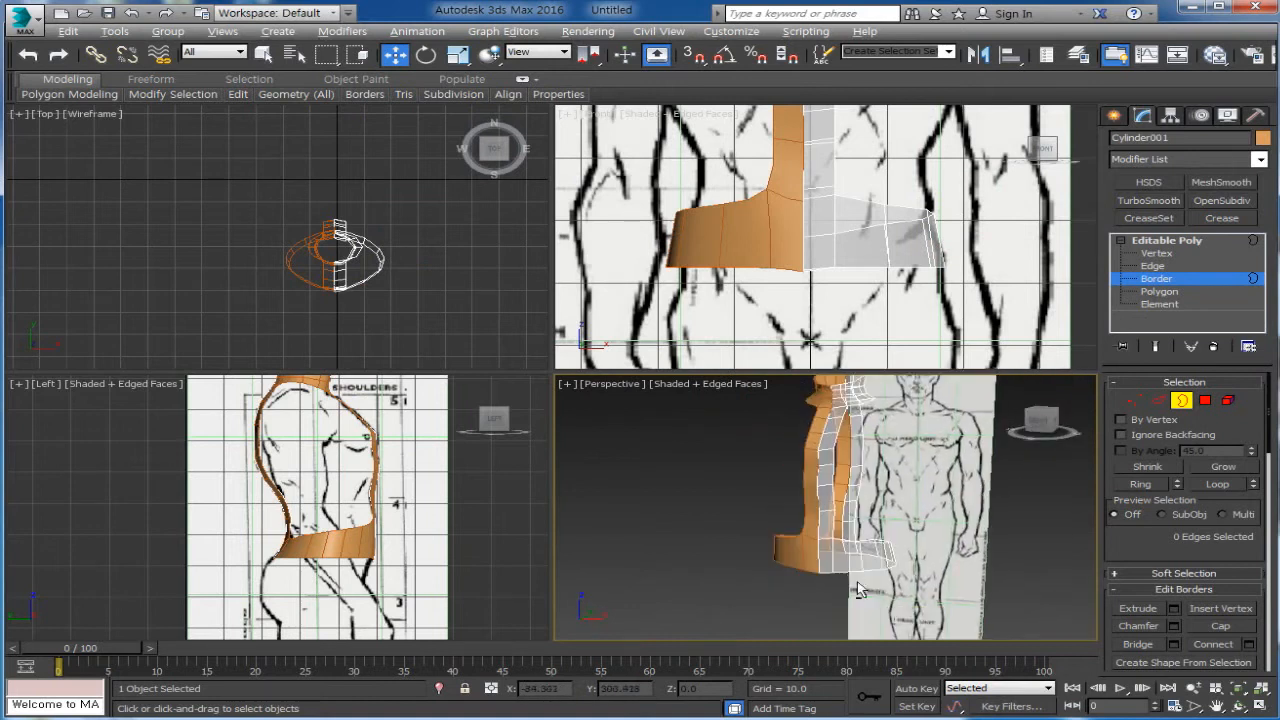
{"action": "middle_click_drag", "start_coordinate": [857, 590], "coordinate": [863, 578], "text": "alt"}
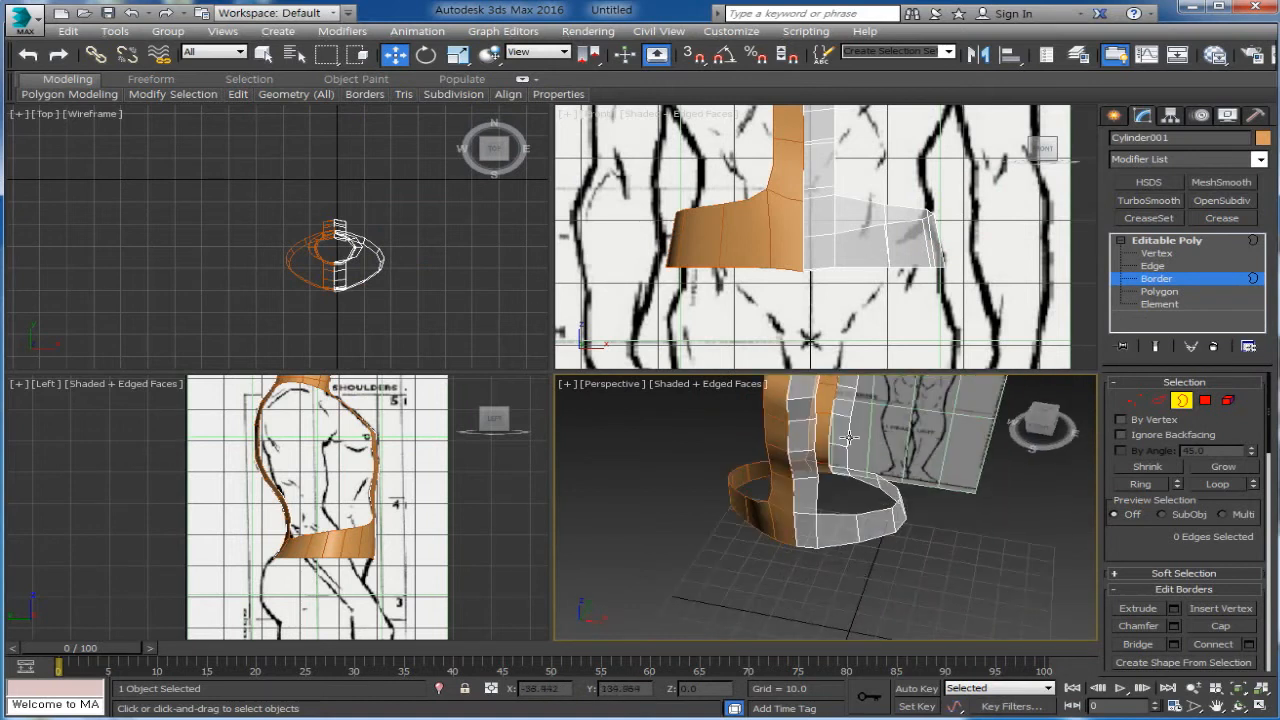
{"action": "middle_click_drag", "start_coordinate": [884, 478], "coordinate": [1058, 458], "text": "alt"}
{"action": "left_click", "coordinate": [1134, 400]}
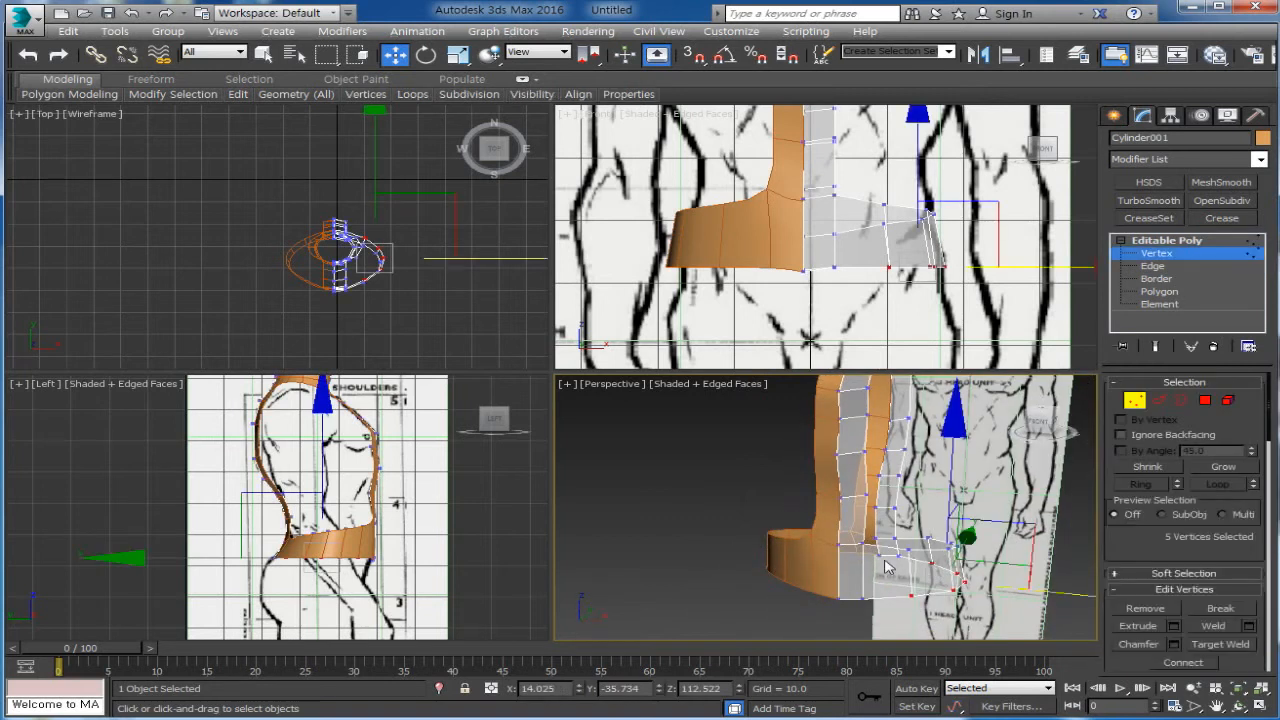
{"action": "middle_click_drag", "start_coordinate": [896, 572], "coordinate": [851, 616], "text": "alt"}
Select the hip band's two upper side edges and extrude them up along the waist outline to about X 15.9, Z 133.3
{"action": "left_click", "coordinate": [1157, 400]}
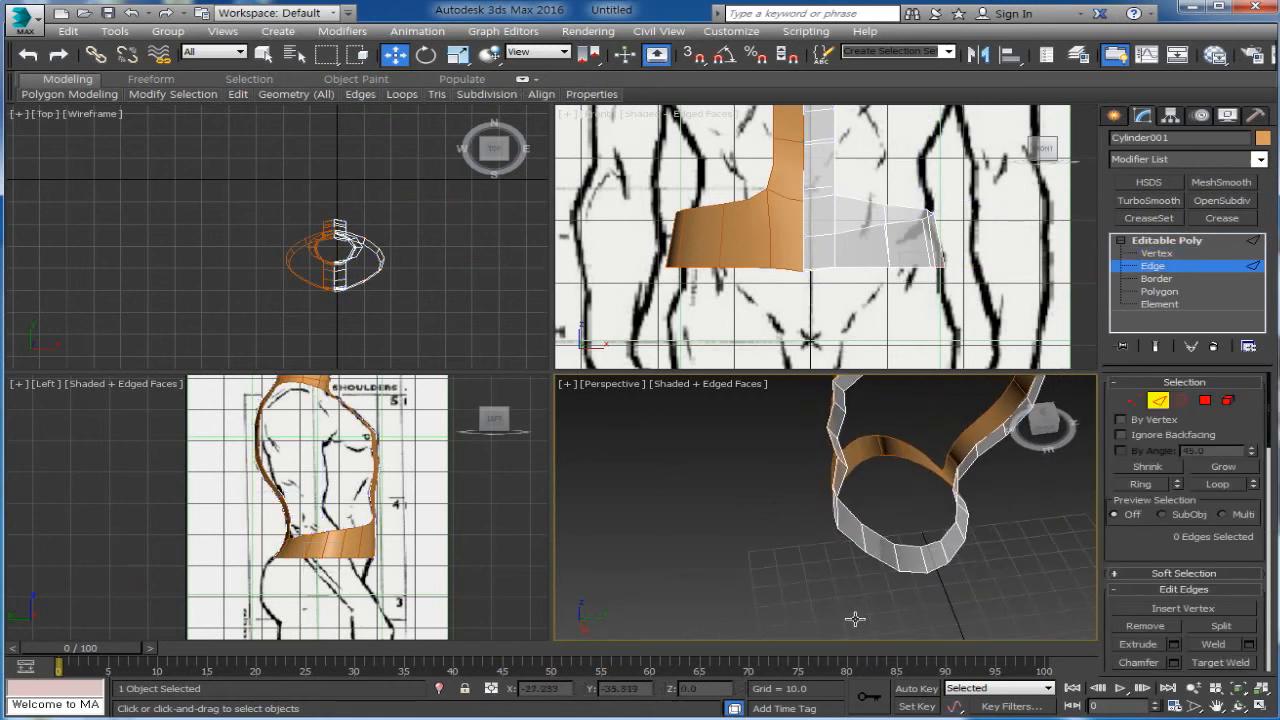
{"action": "left_click", "coordinate": [934, 544]}
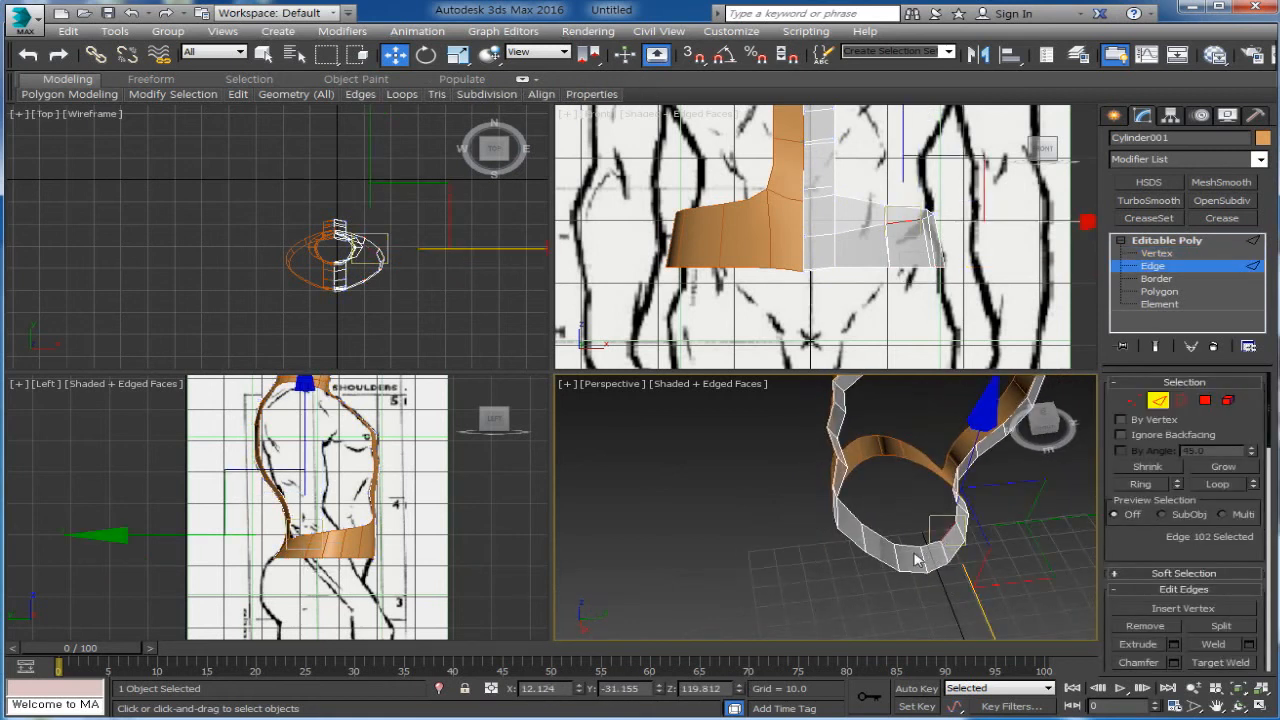
{"action": "left_click", "coordinate": [915, 545], "text": "ctrl"}
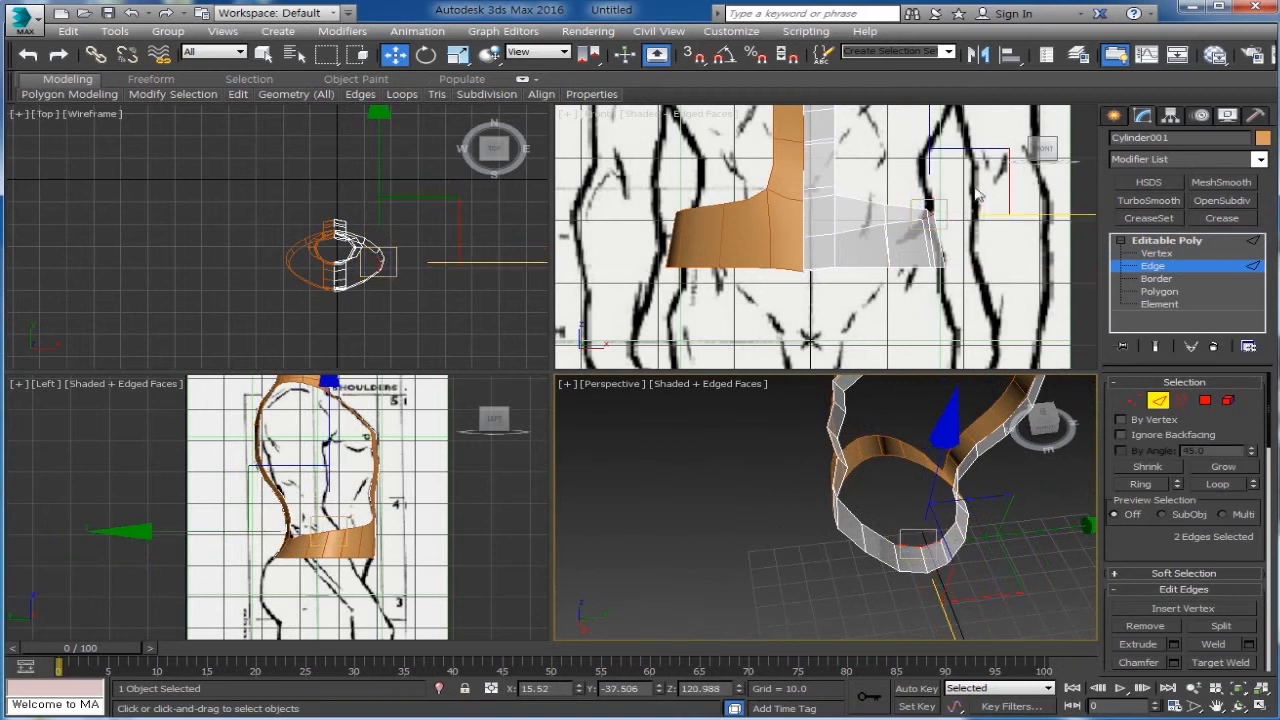
{"action": "middle_click_drag", "start_coordinate": [977, 195], "coordinate": [893, 288]}
{"action": "middle_click_drag", "start_coordinate": [806, 282], "coordinate": [794, 290]}
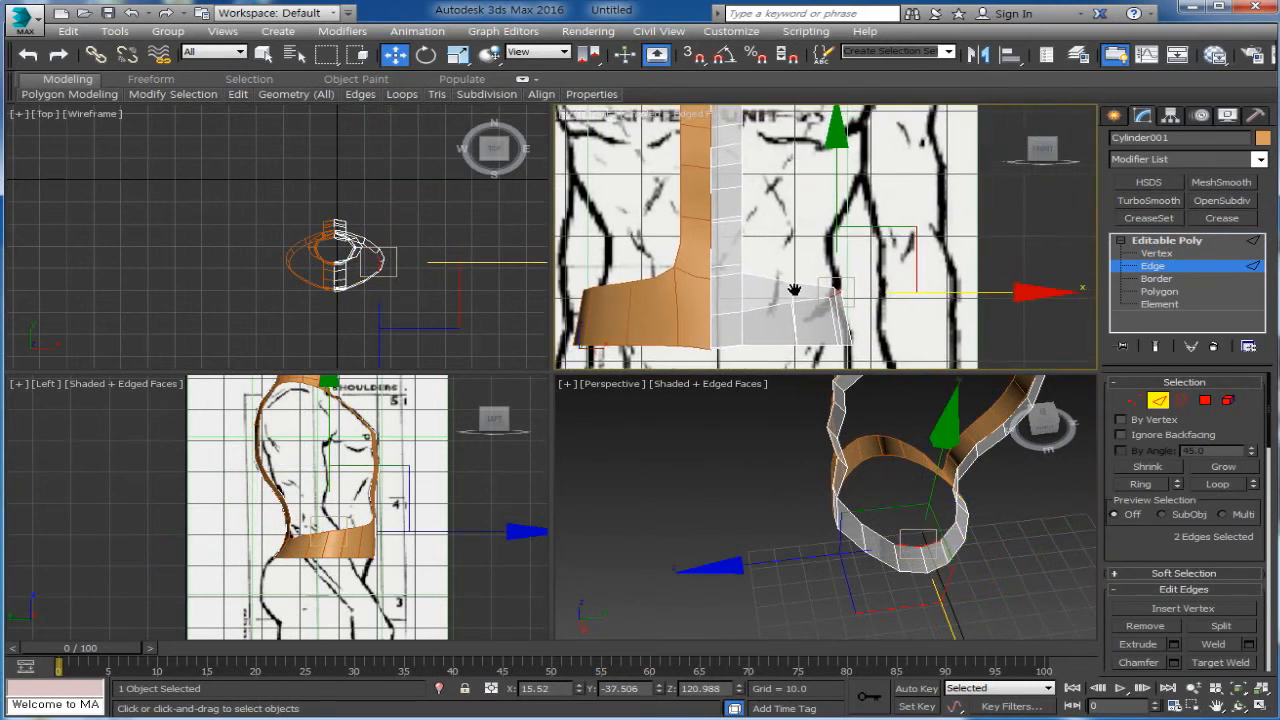
{"action": "scroll", "coordinate": [734, 267], "scroll_direction": "down", "scroll_amount": 1}
{"action": "scroll", "coordinate": [782, 274], "scroll_direction": "up", "scroll_amount": 1}
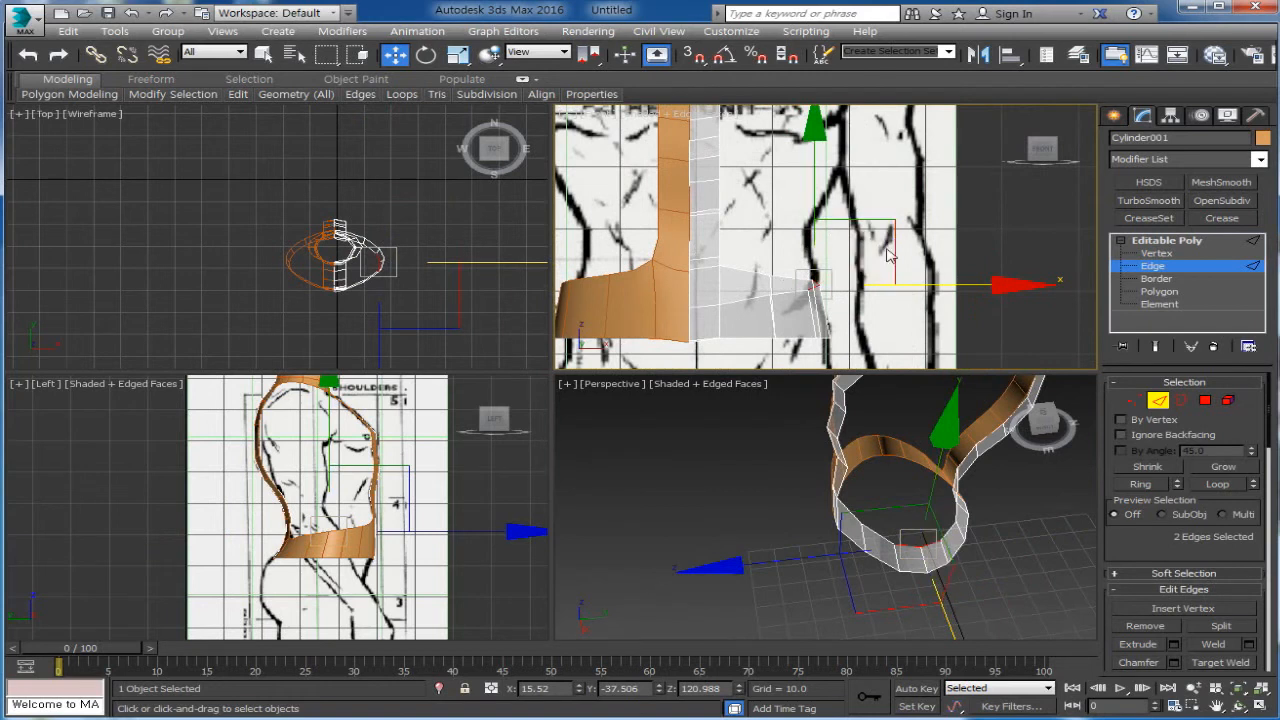
{"action": "scroll", "coordinate": [760, 160], "scroll_direction": "down", "scroll_amount": 2}
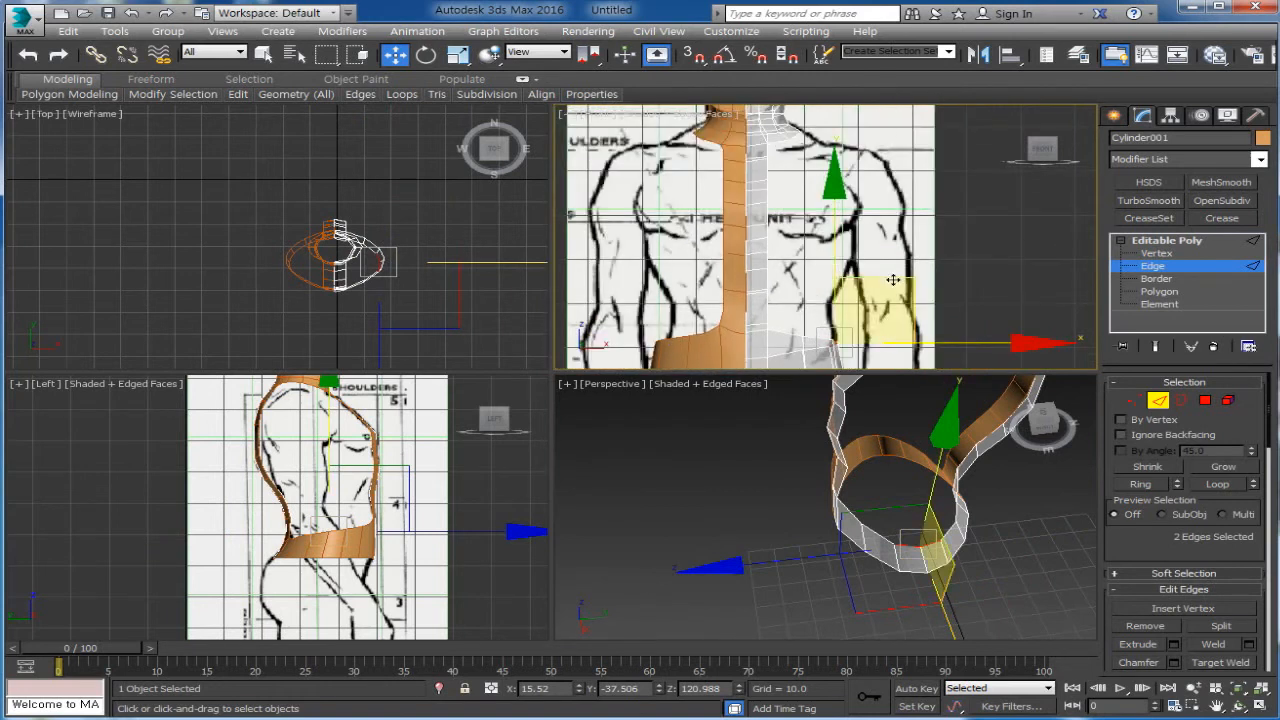
{"action": "middle_click_drag", "start_coordinate": [891, 280], "coordinate": [892, 248]}
{"action": "scroll", "coordinate": [823, 295], "scroll_direction": "up", "scroll_amount": 2}
{"action": "middle_click_drag", "start_coordinate": [823, 295], "coordinate": [831, 269]}
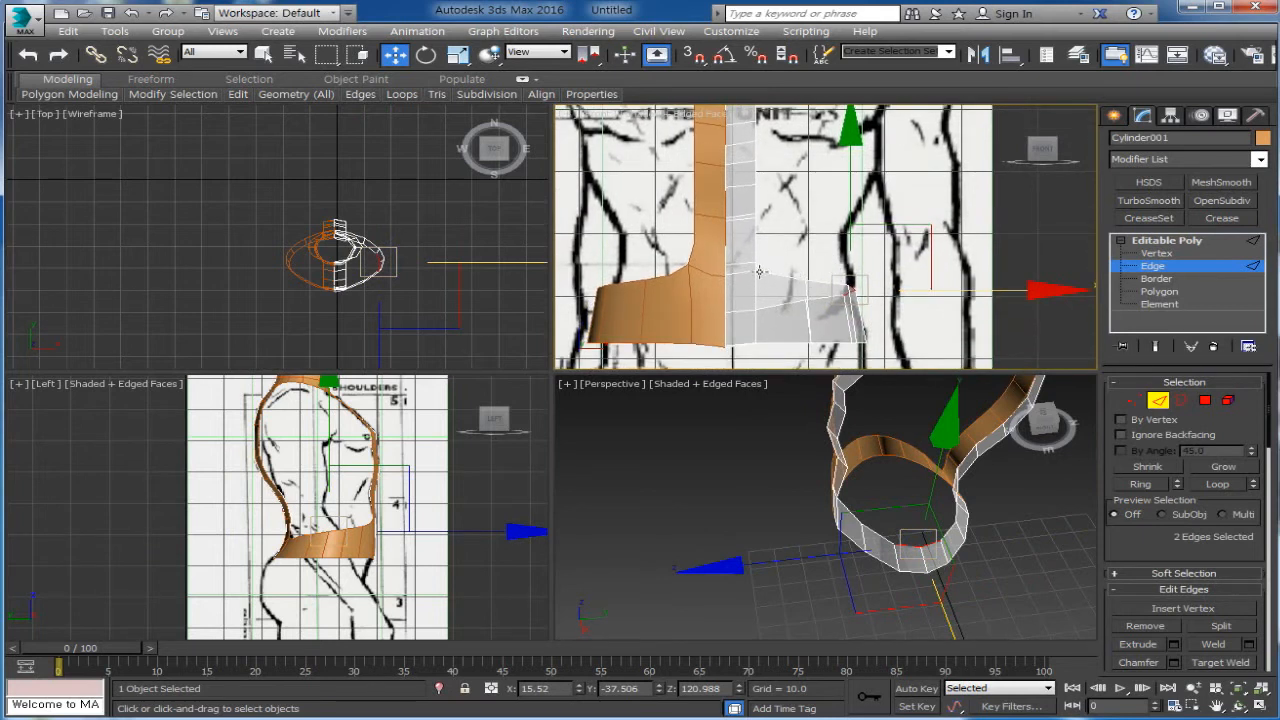
{"action": "left_click_drag", "start_coordinate": [925, 244], "coordinate": [933, 183], "text": "shift"}
Try extending the side strip up the torso outline with two more segments, reaching about X 18.7, Z 139.7 and X 19.7, Z 147.6
{"action": "middle_click_drag", "start_coordinate": [827, 282], "coordinate": [808, 331]}
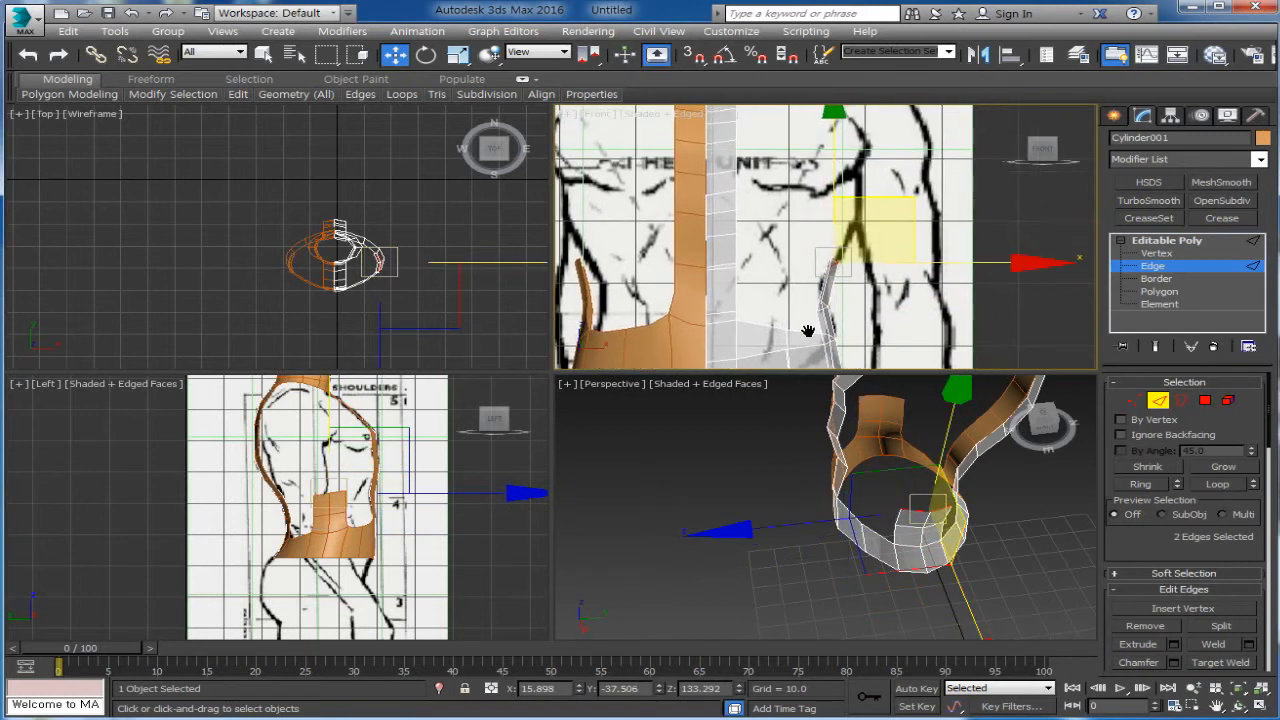
{"action": "left_click_drag", "start_coordinate": [916, 229], "coordinate": [938, 189], "text": "shift"}
{"action": "middle_click_drag", "start_coordinate": [898, 182], "coordinate": [901, 249]}
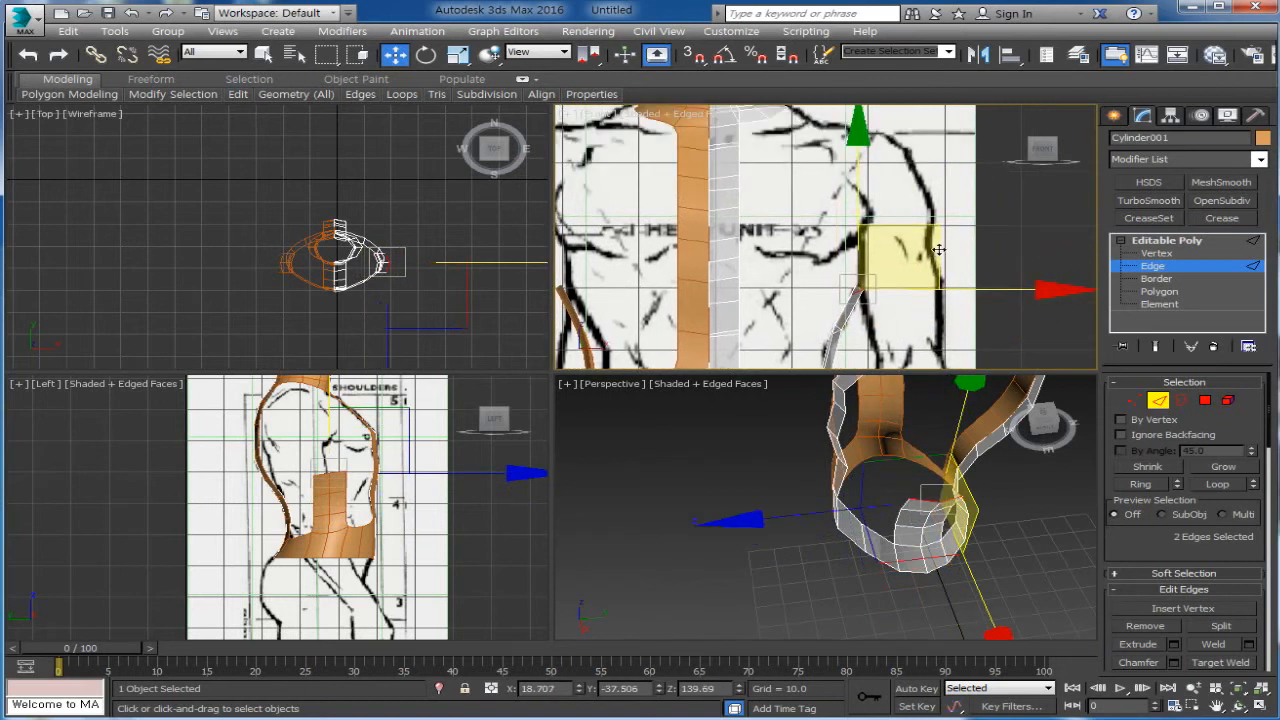
{"action": "left_click_drag", "start_coordinate": [940, 253], "coordinate": [950, 202], "text": "shift"}
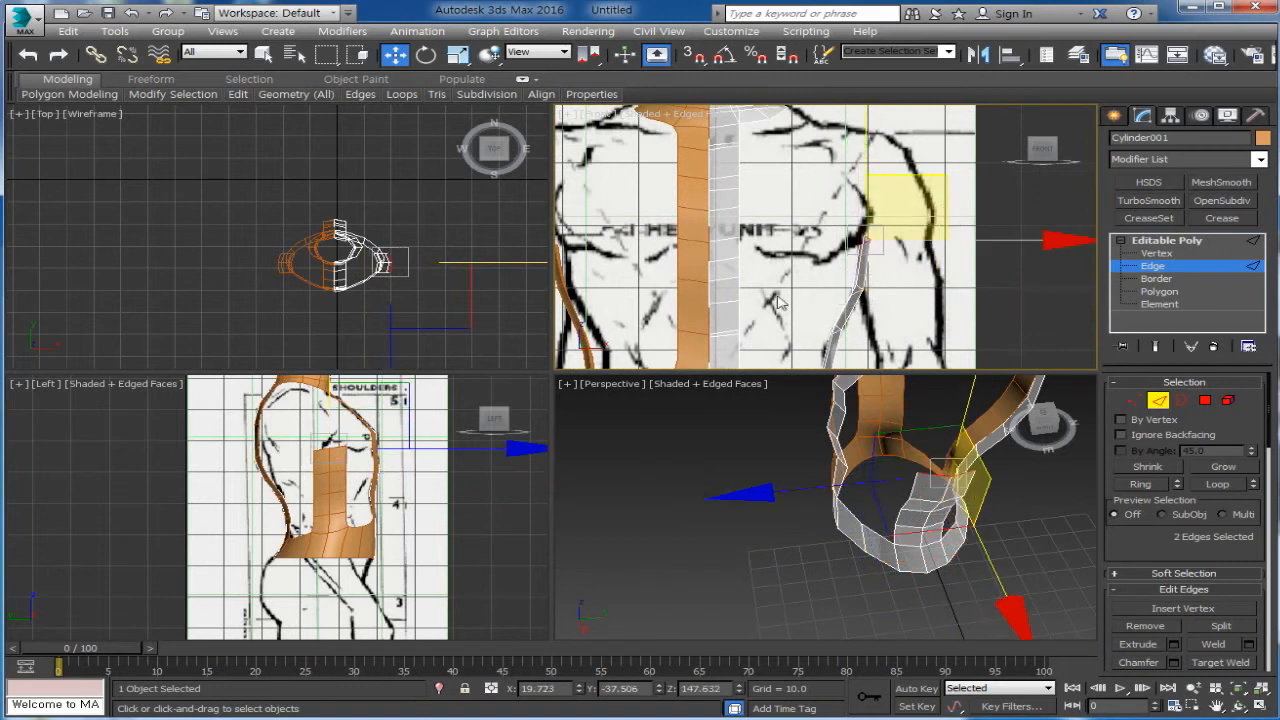
Check the side strip against the front and back strips in perspective and undo its last two extensions
{"action": "middle_click_drag", "start_coordinate": [885, 557], "coordinate": [963, 483], "text": "alt"}
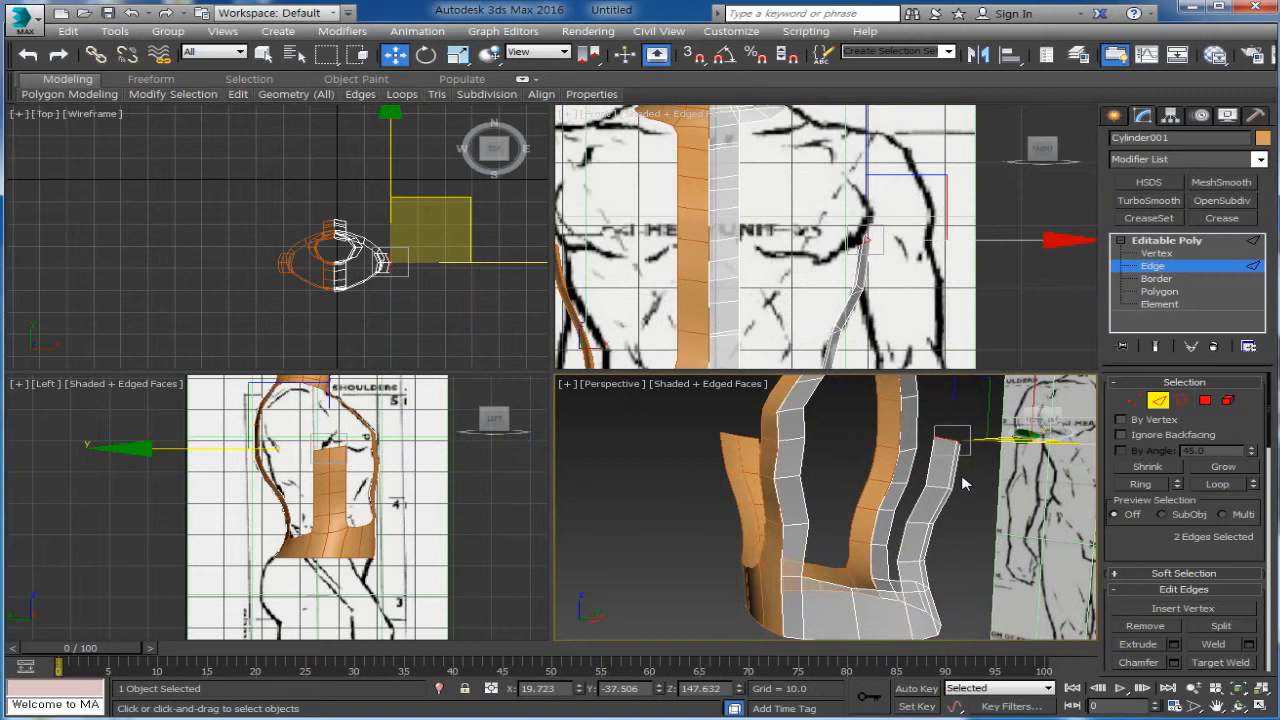
{"action": "middle_click_drag", "start_coordinate": [850, 600], "coordinate": [830, 620], "text": "alt"}
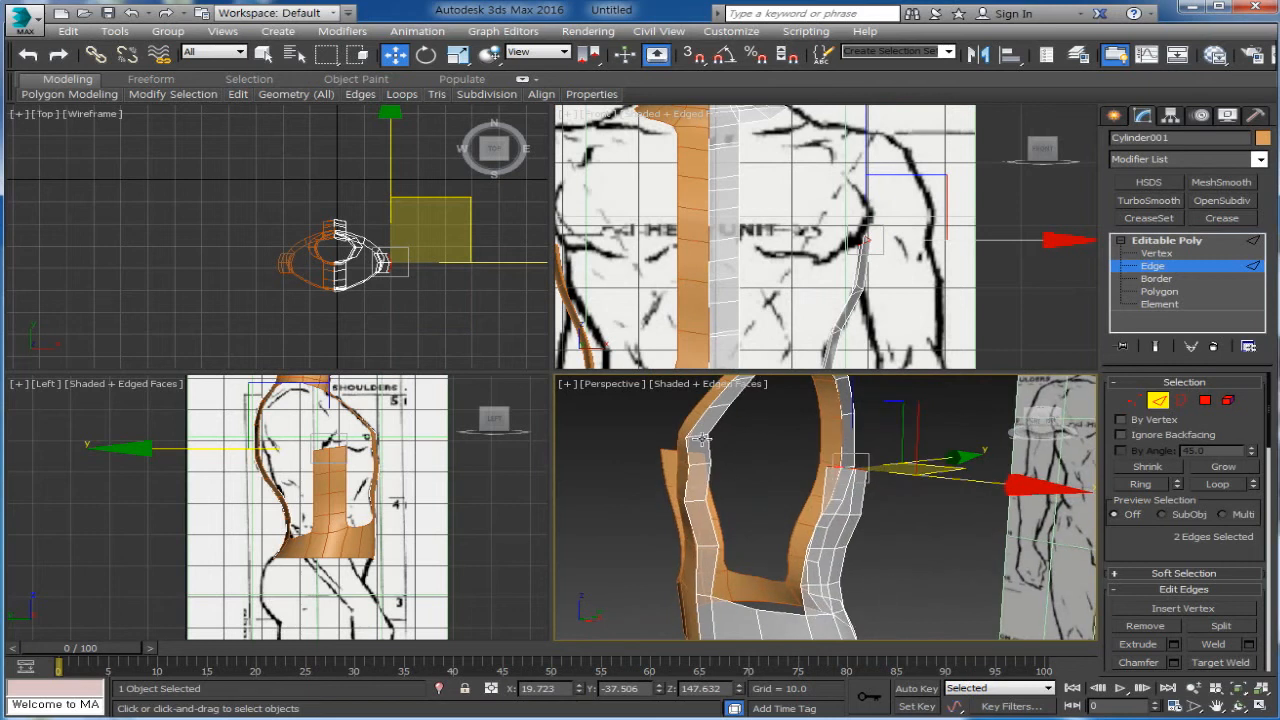
{"action": "key", "text": "ctrl+z"}
{"action": "key", "text": "ctrl+z"}
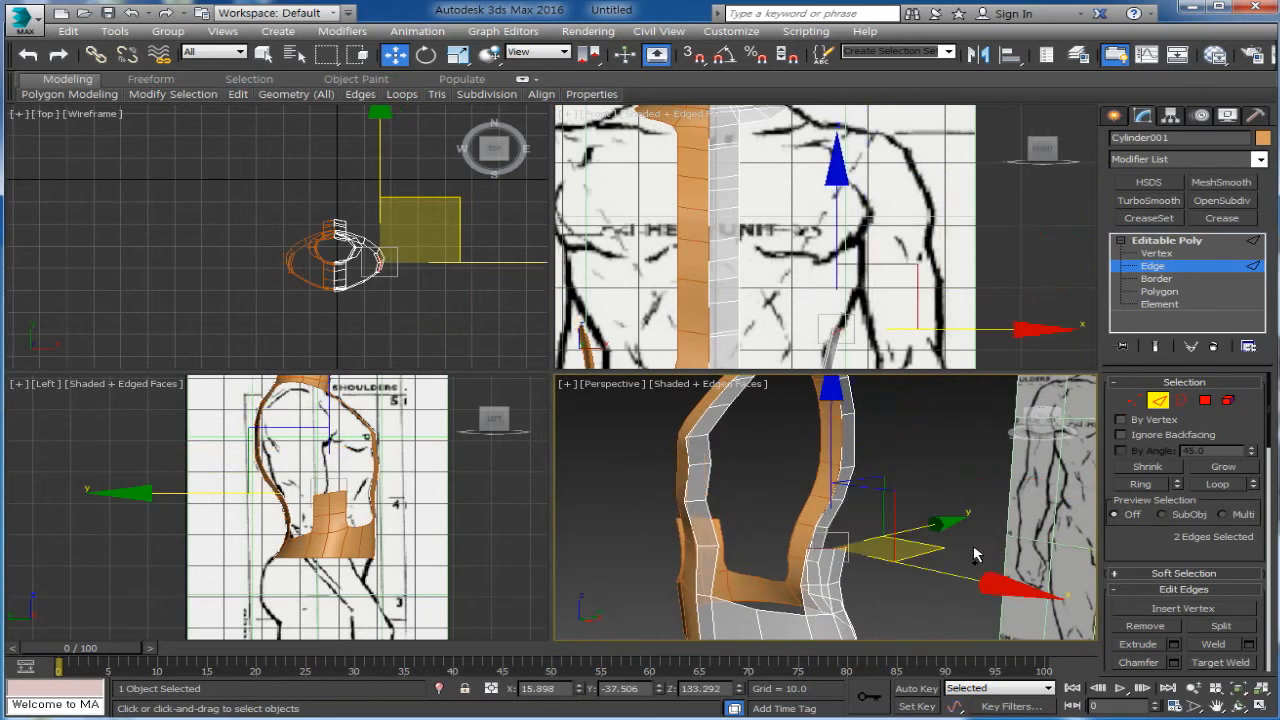
Re-extrude the side strip's top edges up the torso outline to about X 17.6, Z 139.0 and X 19.0, Z 146.4
{"action": "key", "text": "ctrl+z"}
{"action": "key", "text": "ctrl+z"}
{"action": "left_click_drag", "start_coordinate": [828, 473], "coordinate": [826, 443], "text": "shift"}
{"action": "middle_click_drag", "start_coordinate": [886, 300], "coordinate": [904, 257]}
{"action": "mouse_move", "coordinate": [922, 253]}
{"action": "left_mouse_down", "text": "shift"}
{"action": "mouse_move", "coordinate": [946, 208]}
{"action": "mouse_move", "coordinate": [963, 230]}
{"action": "left_mouse_up", "text": "shift"}
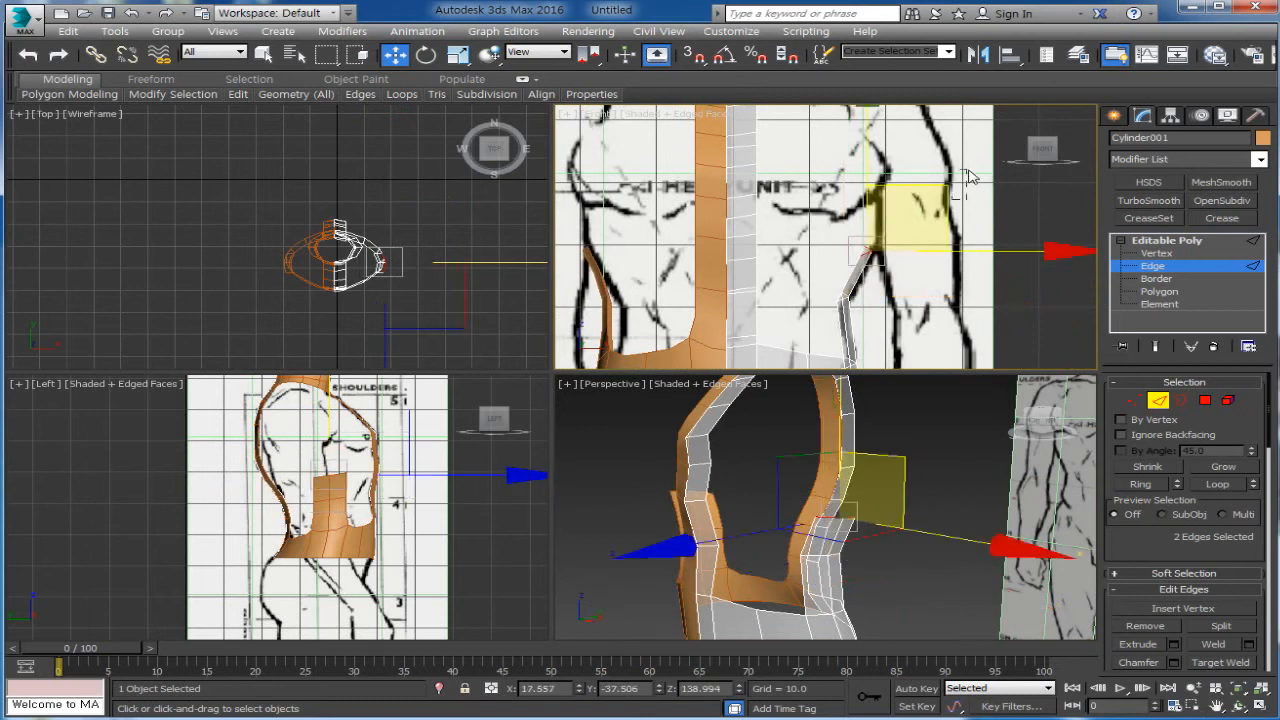
{"action": "left_click_drag", "start_coordinate": [947, 181], "coordinate": [959, 136], "text": "shift"}
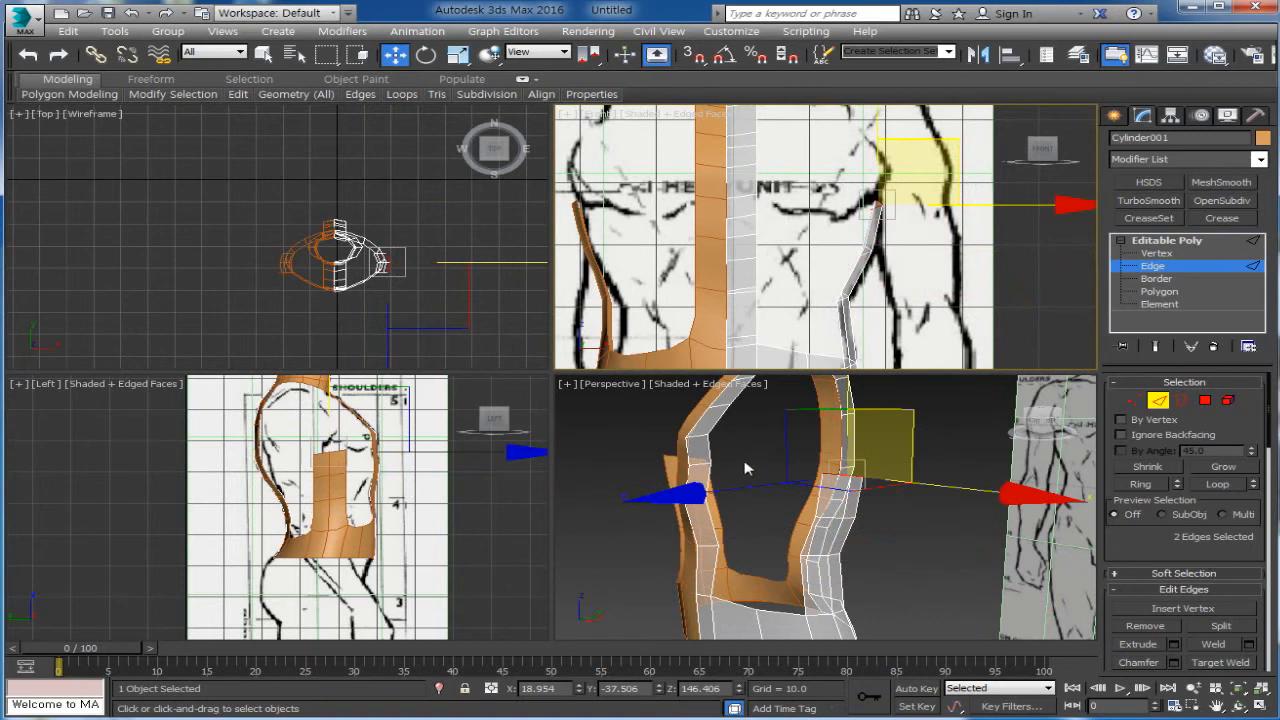
Bridge the facing edges of the side strip and the front centre strip just above the waist
{"action": "middle_click_drag", "start_coordinate": [803, 566], "coordinate": [824, 550], "text": "alt"}
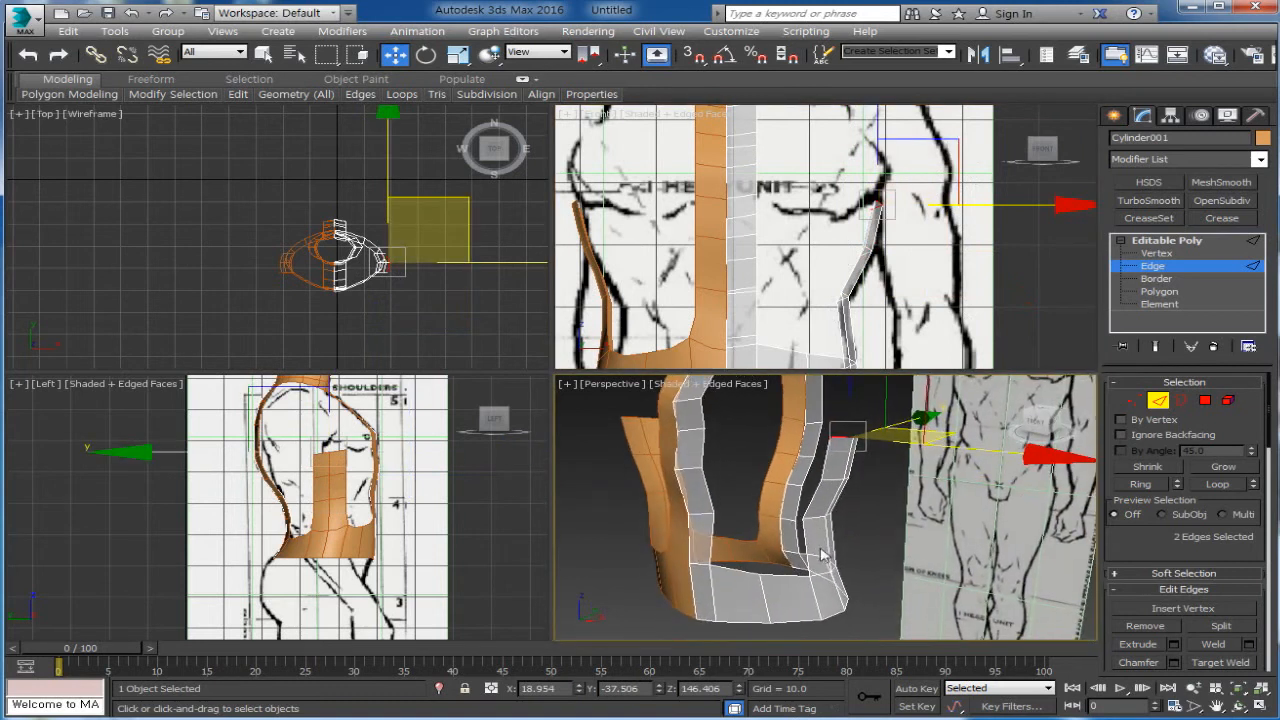
{"action": "left_click", "coordinate": [812, 495]}
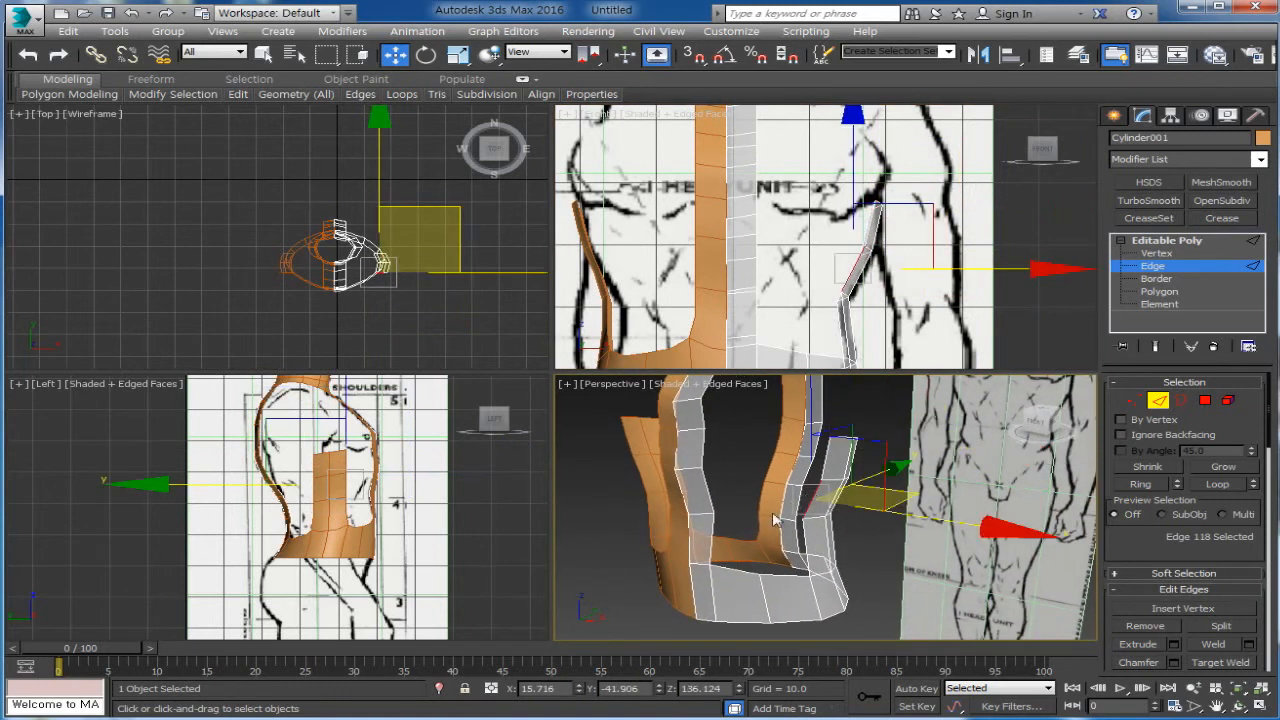
{"action": "left_click", "coordinate": [706, 492], "text": "ctrl"}
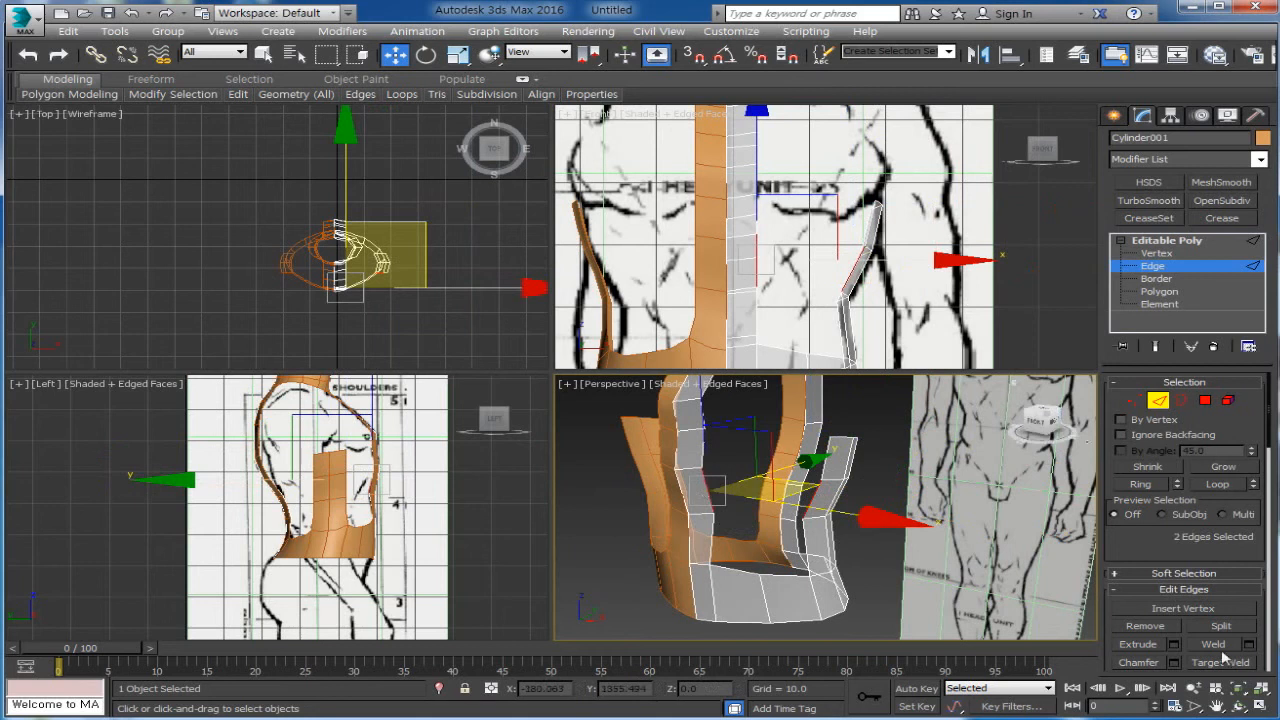
{"action": "scroll", "coordinate": [1157, 527], "scroll_direction": "down", "scroll_amount": 5}
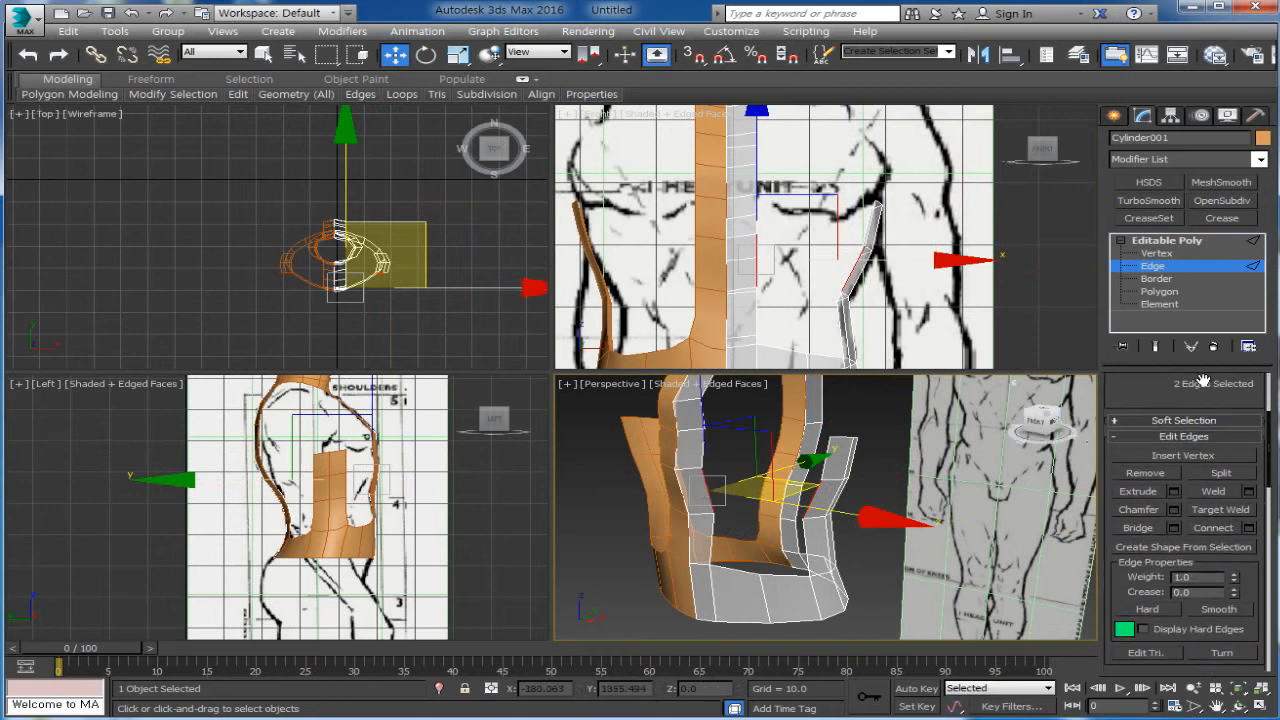
{"action": "left_click", "coordinate": [1146, 531]}
Connect the new front panel's upper and lower edges with a vertical edge and move it outward to about Y -46.9
{"action": "middle_click_drag", "start_coordinate": [686, 594], "coordinate": [754, 600], "text": "alt"}
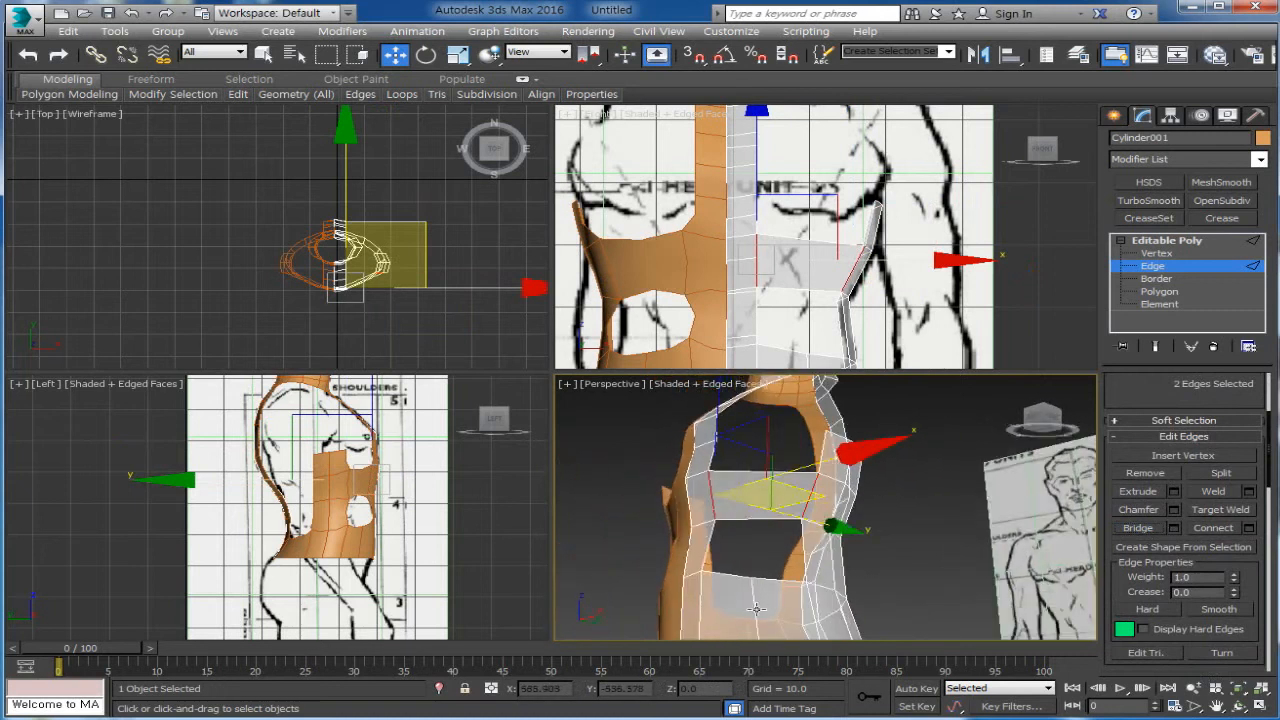
{"action": "left_click", "coordinate": [758, 471]}
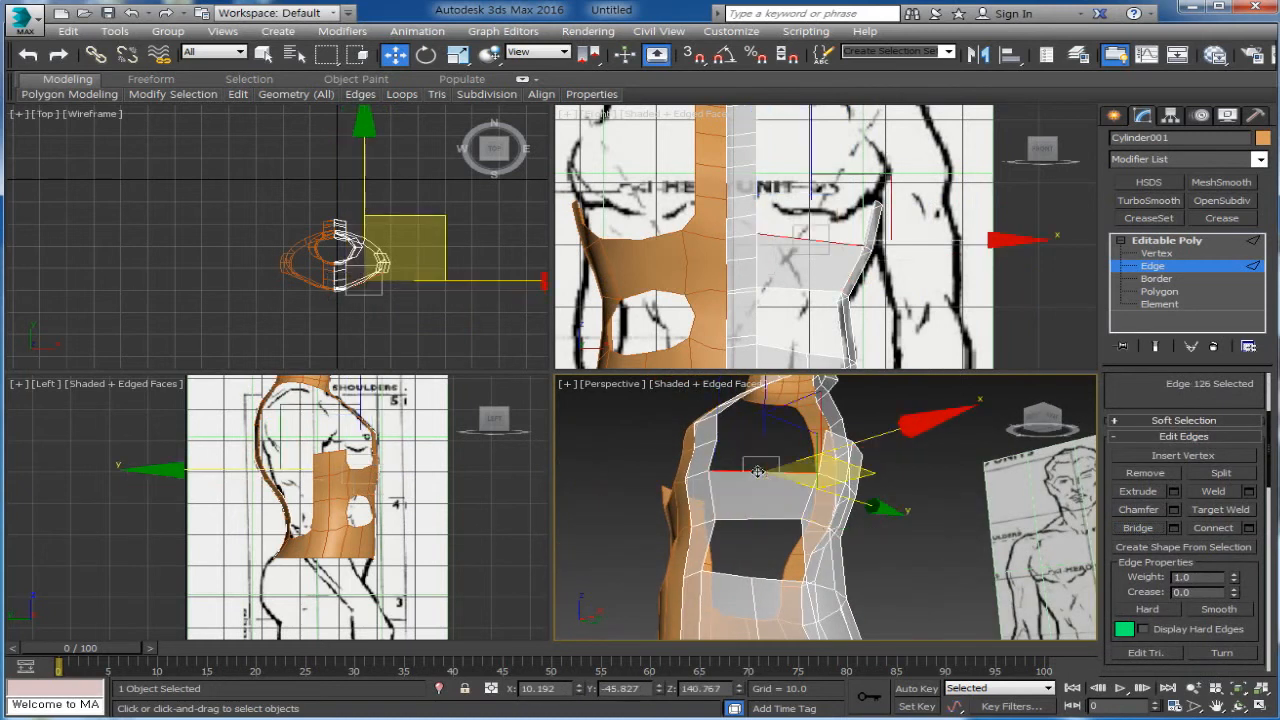
{"action": "left_click", "coordinate": [758, 517], "text": "ctrl"}
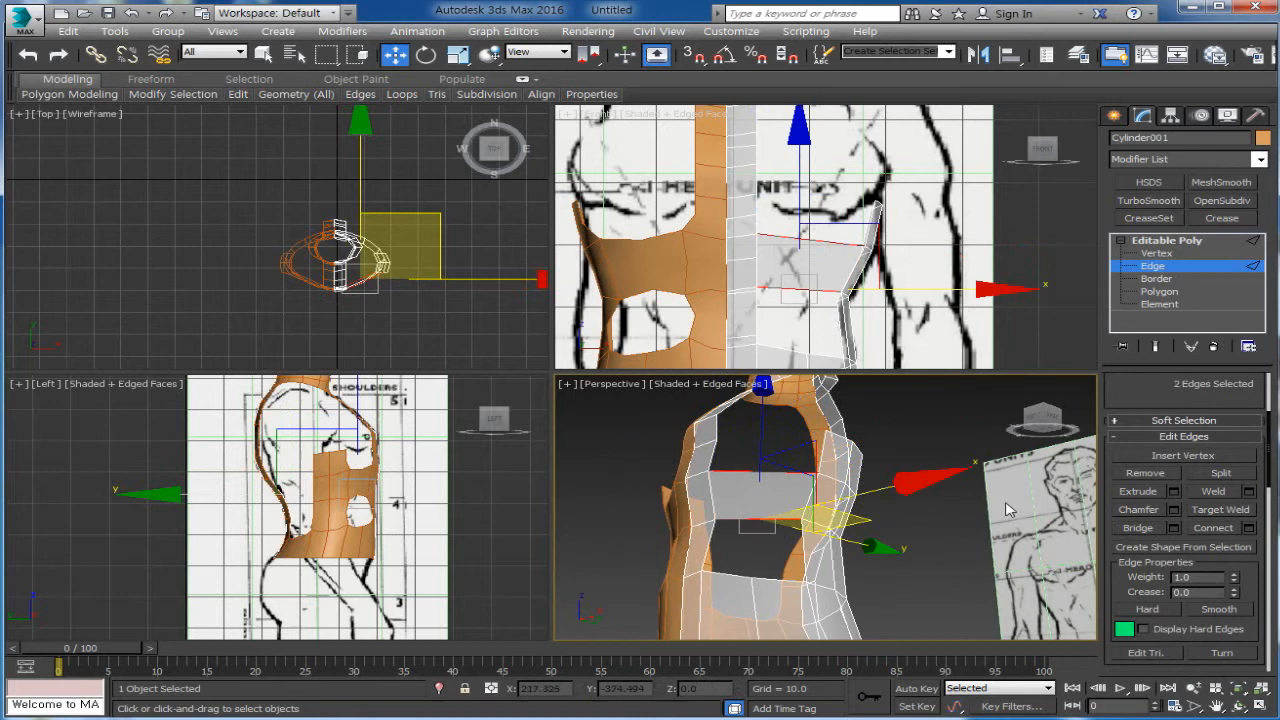
{"action": "left_click", "coordinate": [1207, 529]}
{"action": "middle_click_drag", "start_coordinate": [814, 570], "coordinate": [792, 485], "text": "alt"}
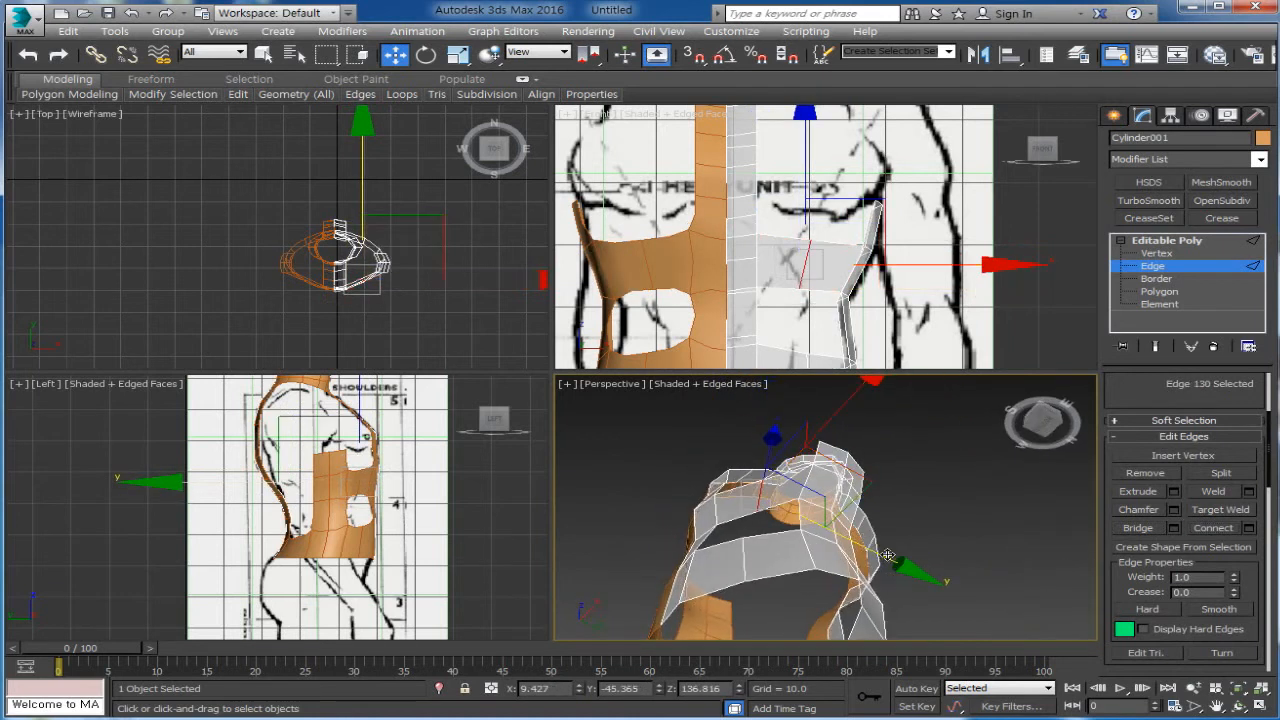
{"action": "left_click_drag", "start_coordinate": [886, 555], "coordinate": [894, 560]}
{"action": "middle_click_drag", "start_coordinate": [782, 568], "coordinate": [753, 623], "text": "alt"}
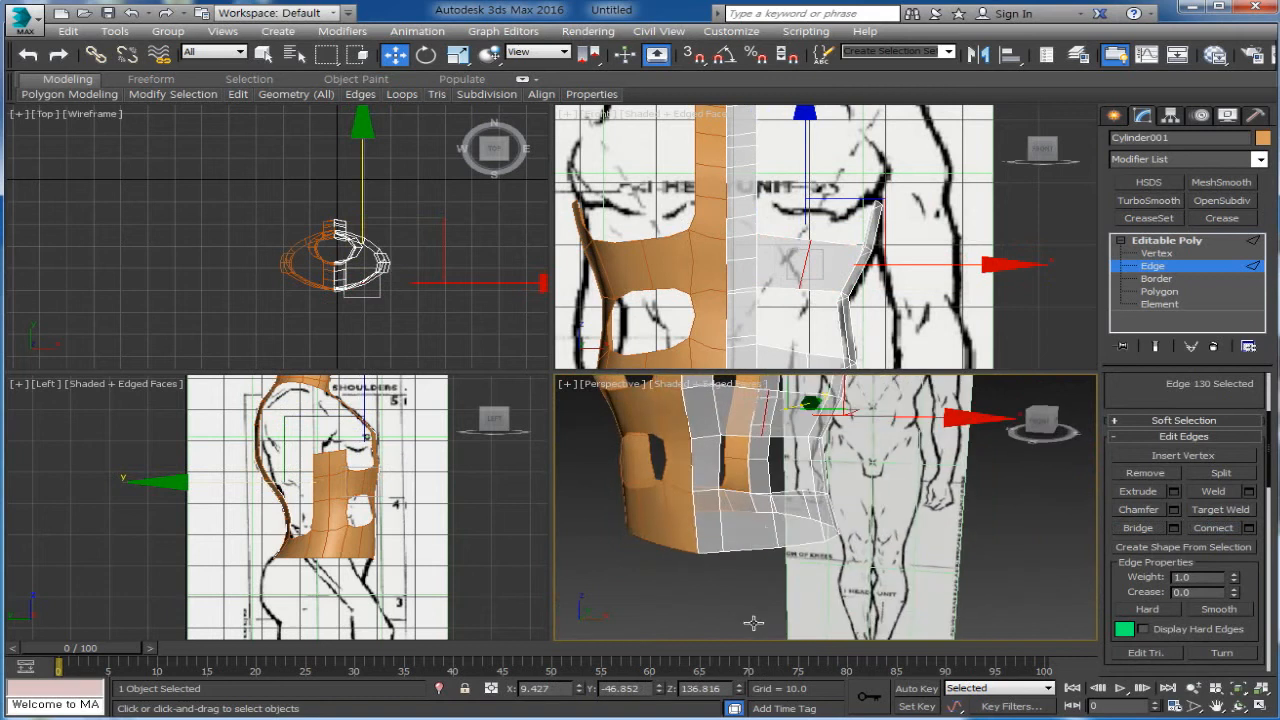
Try to bridge the front waist opening's two upper and two lower edges together in one operation
{"action": "left_click", "coordinate": [776, 437]}
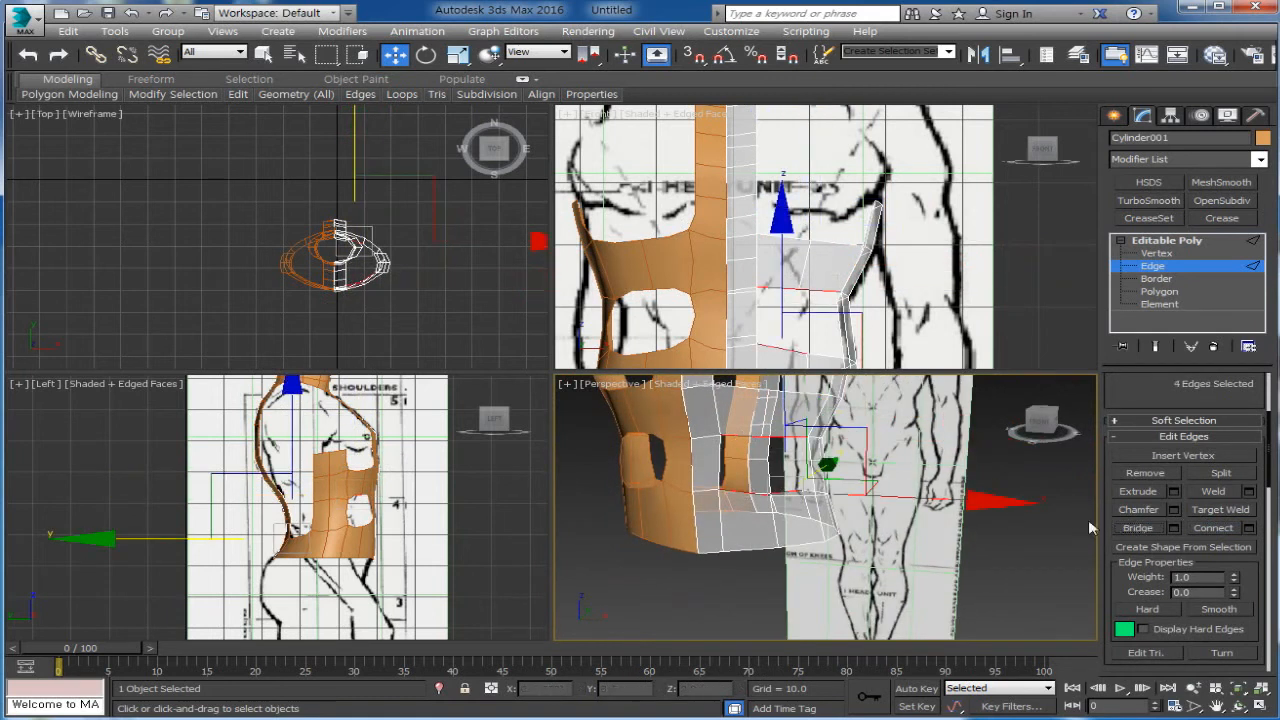
{"action": "middle_click_drag", "start_coordinate": [940, 579], "coordinate": [975, 575], "text": "alt"}
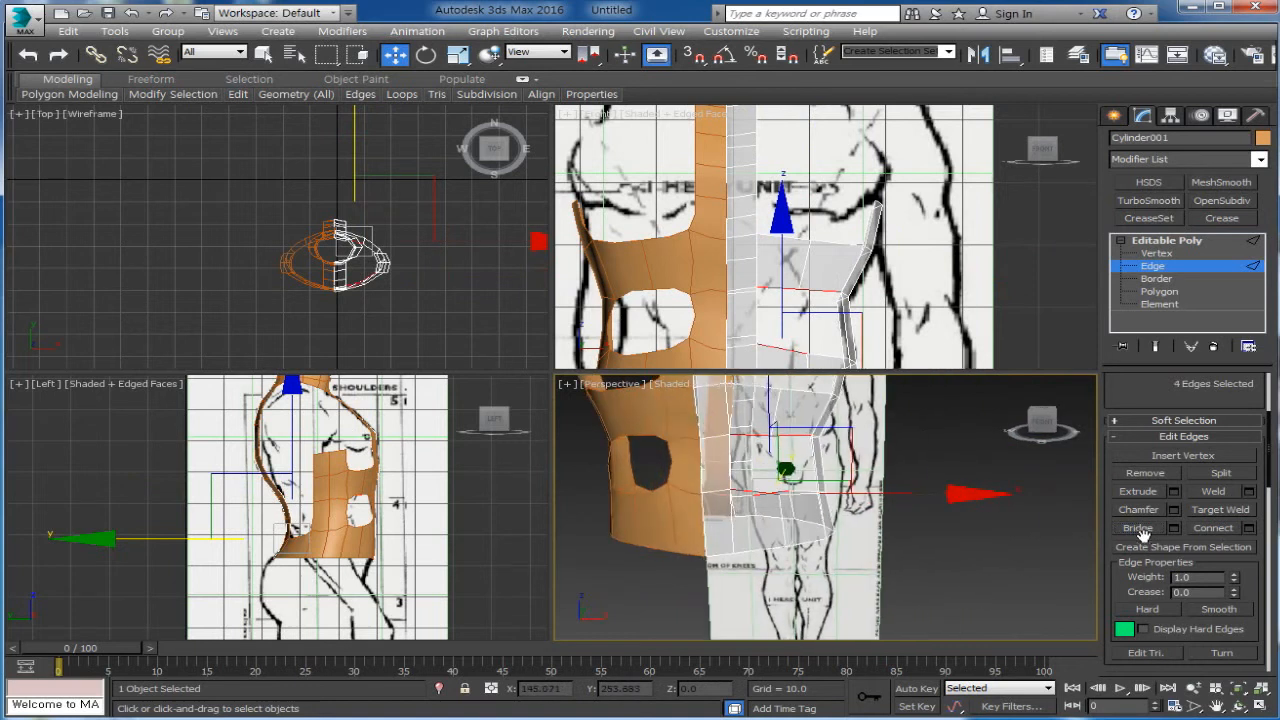
{"action": "left_click", "coordinate": [1137, 528]}
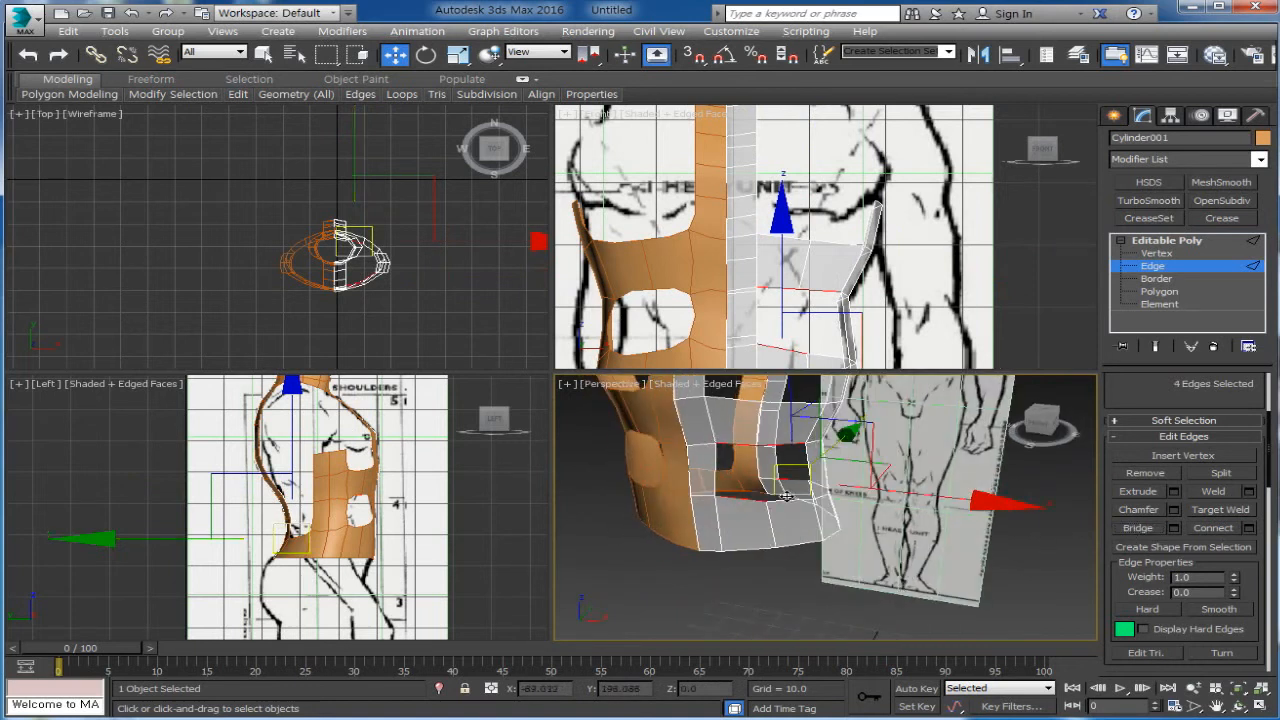
{"action": "left_click", "coordinate": [728, 494]}
{"action": "left_click", "coordinate": [743, 444], "text": "ctrl"}
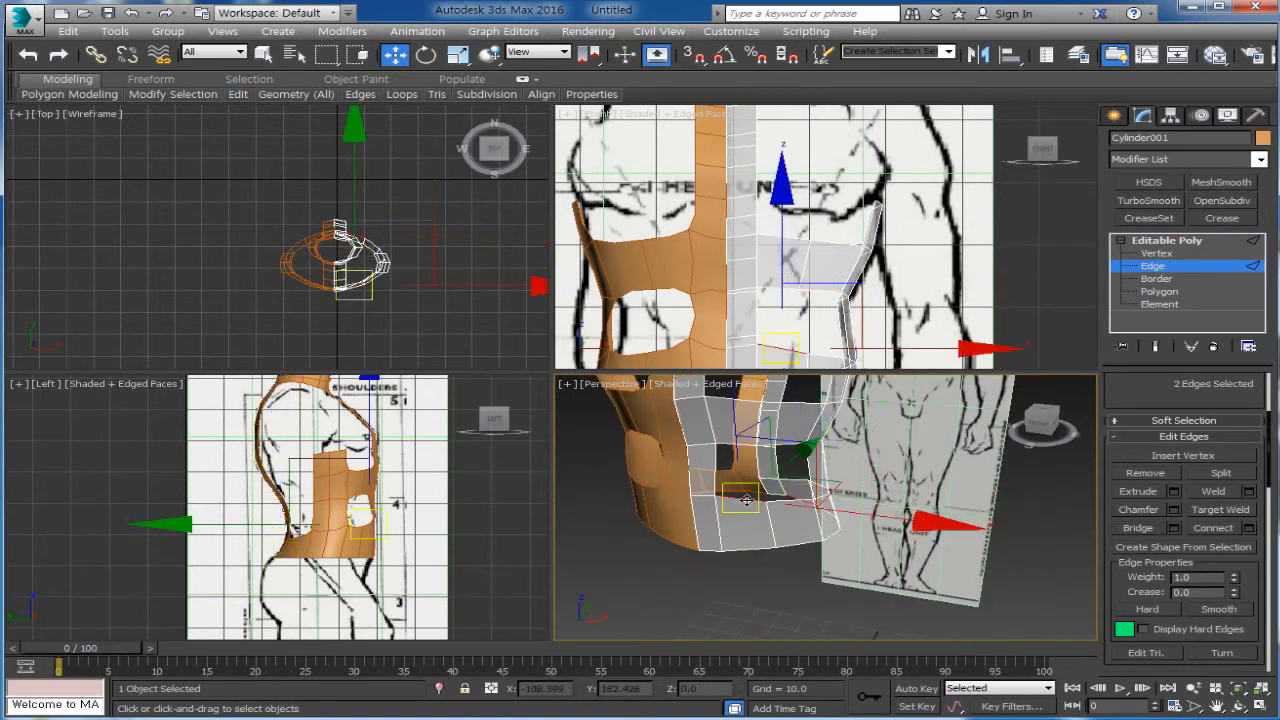
{"action": "left_click", "coordinate": [789, 448], "text": "ctrl"}
{"action": "left_click", "coordinate": [760, 497], "text": "ctrl"}
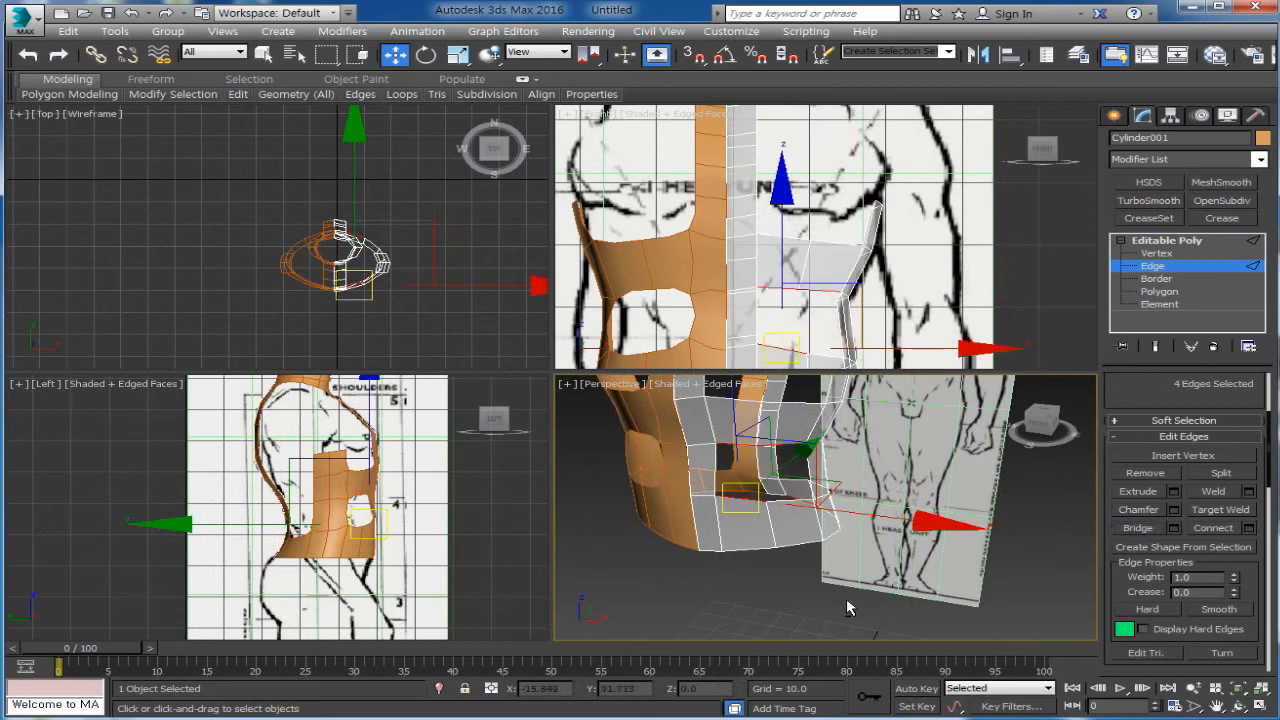
{"action": "middle_click_drag", "start_coordinate": [850, 608], "coordinate": [854, 623], "text": "alt"}
{"action": "left_click", "coordinate": [842, 602]}
{"action": "scroll", "coordinate": [824, 582], "scroll_direction": "up", "scroll_amount": 3}
{"action": "middle_click_drag", "start_coordinate": [820, 549], "coordinate": [834, 591], "text": "alt"}
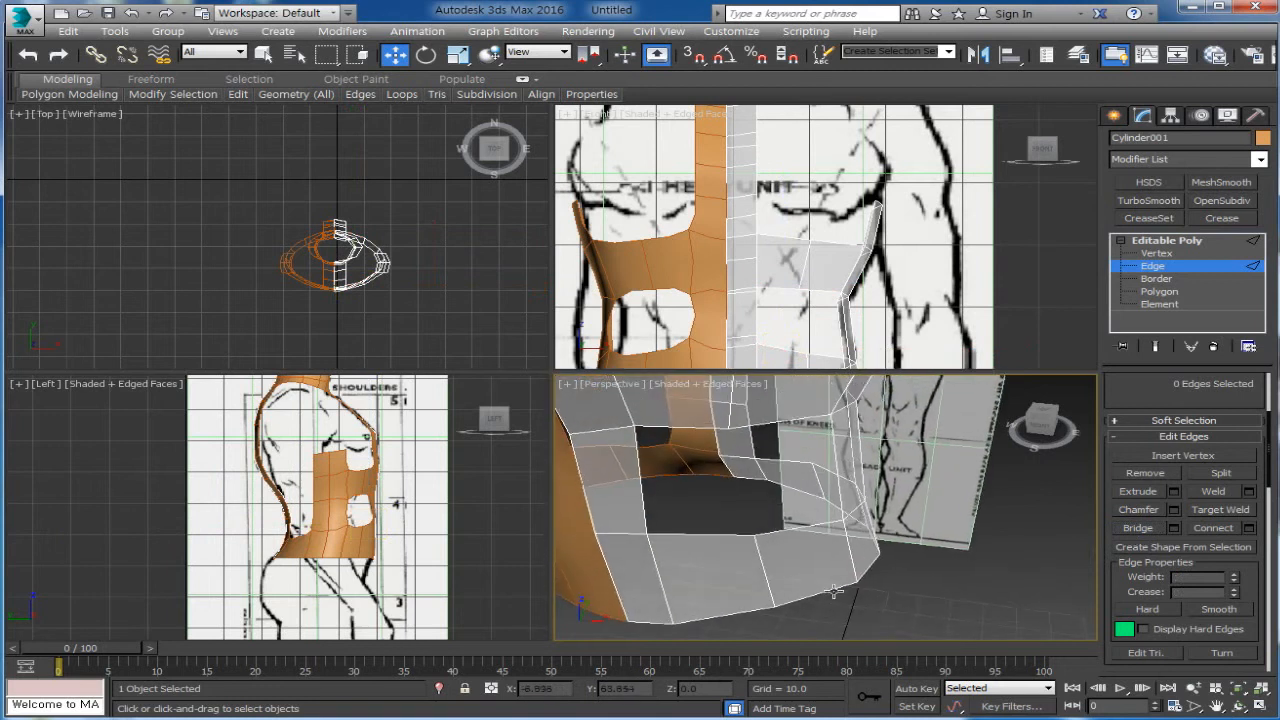
Close the front waist opening by bridging its outer and inner pairs of upper and lower edges separately
{"action": "left_click", "coordinate": [794, 417]}
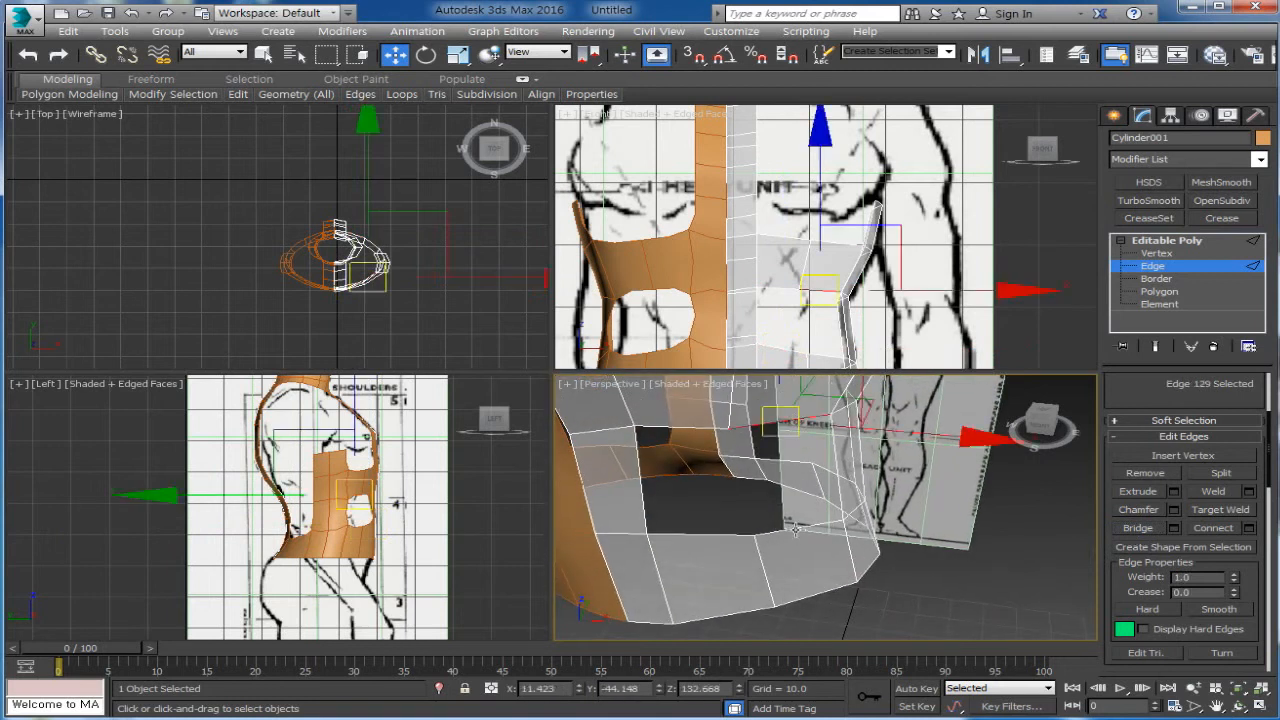
{"action": "left_click", "coordinate": [794, 530], "text": "ctrl"}
{"action": "left_click", "coordinate": [1137, 528]}
{"action": "left_click", "coordinate": [701, 430]}
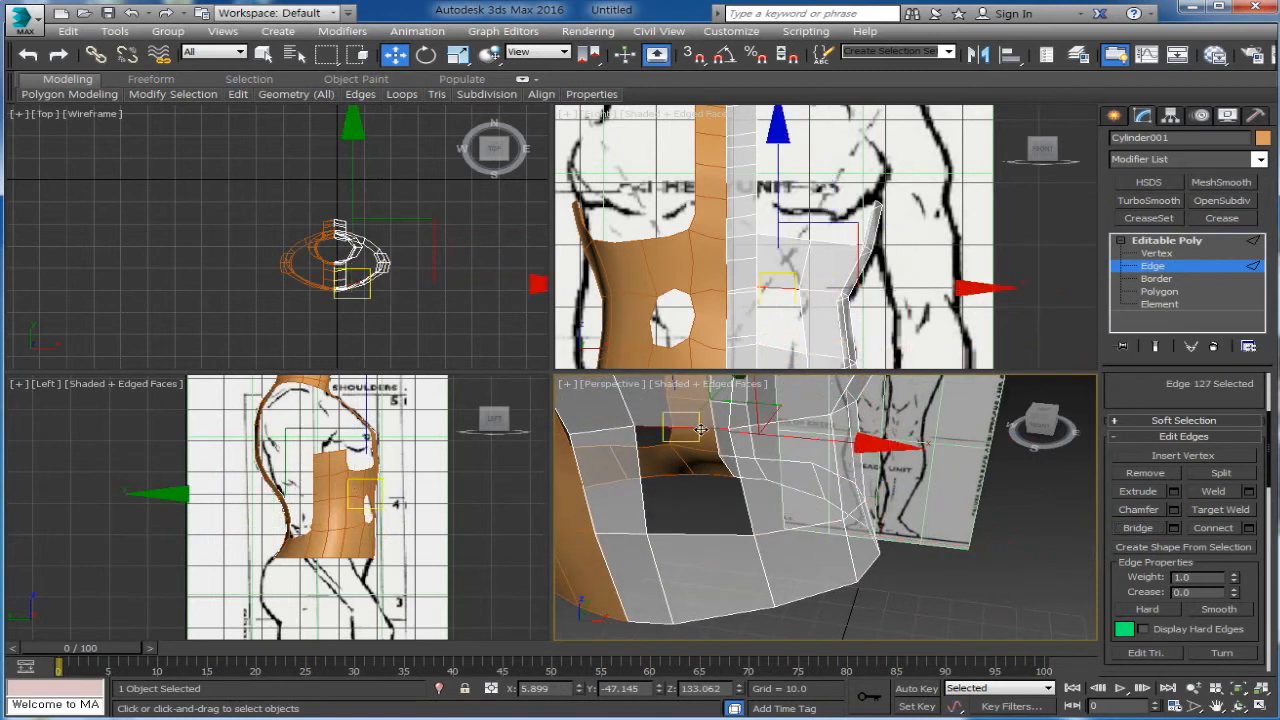
{"action": "left_click", "coordinate": [718, 536], "text": "ctrl"}
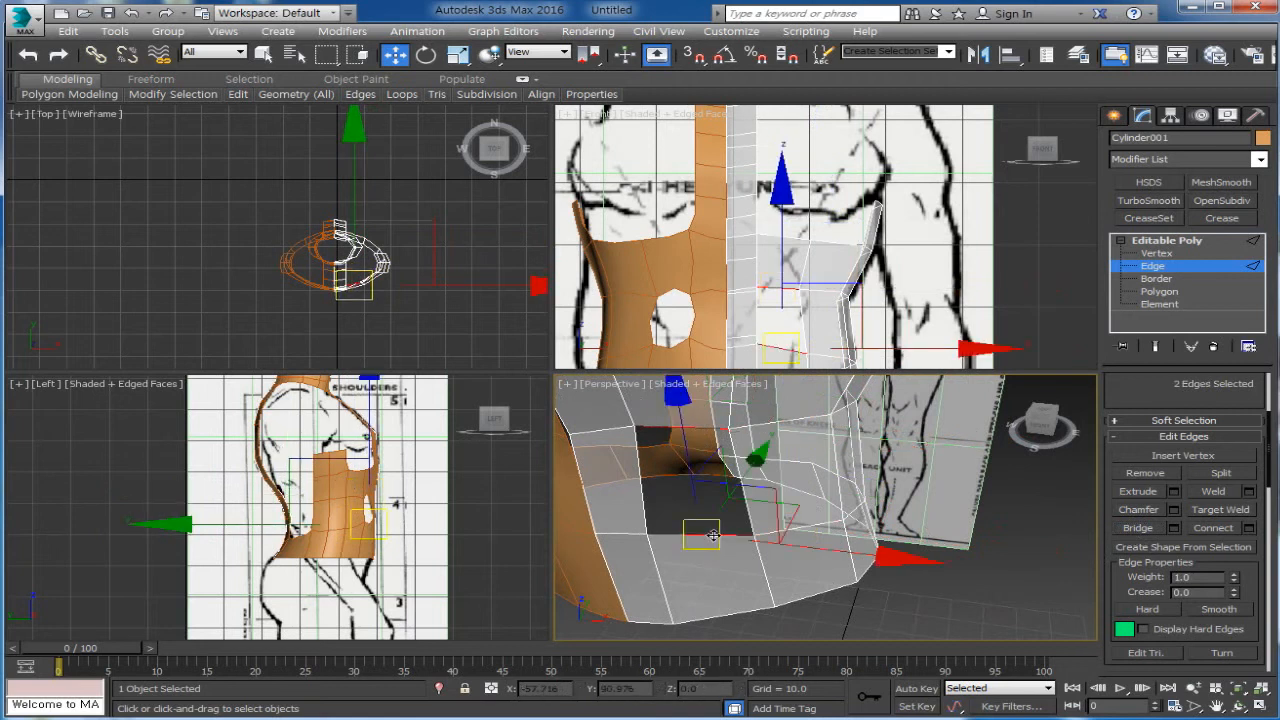
{"action": "left_click", "coordinate": [1137, 528]}
{"action": "left_click", "coordinate": [1013, 591]}
{"action": "middle_click_drag", "start_coordinate": [1013, 591], "coordinate": [891, 643], "text": "alt"}
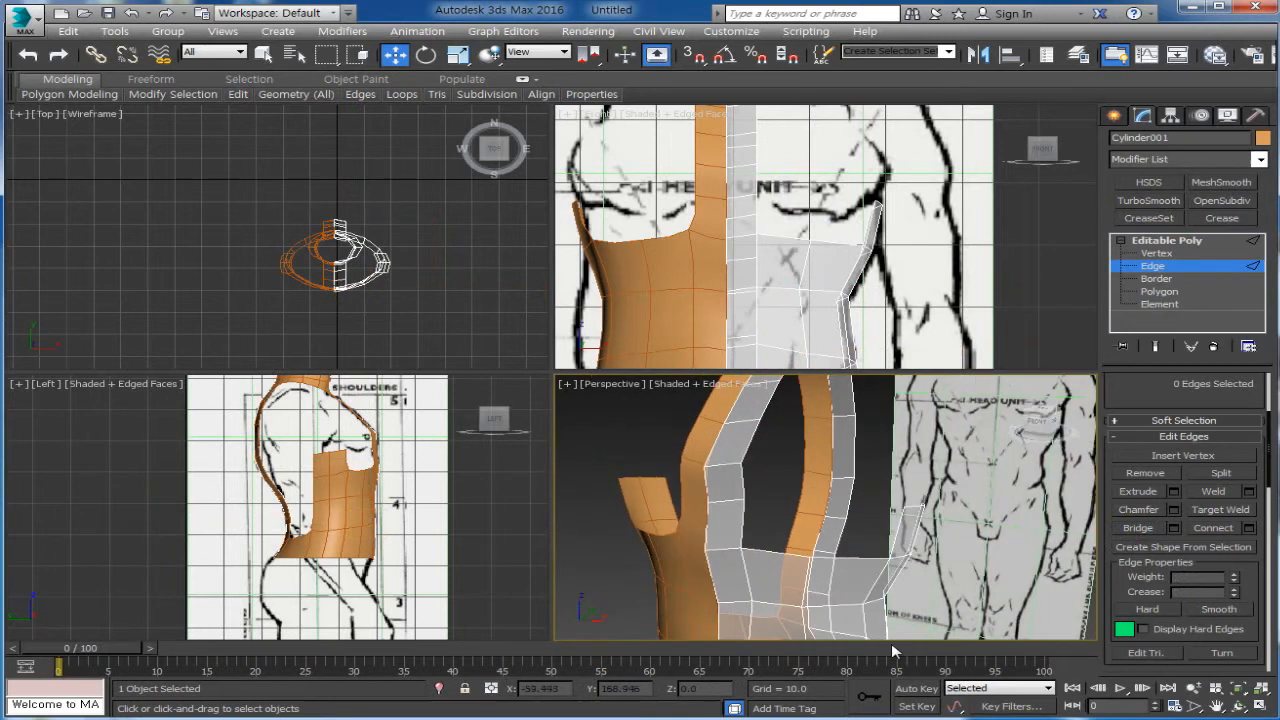
Extrude the front panel's two top edges up toward the chest at about Z 147.7 and adjust their depth
{"action": "left_click", "coordinate": [1147, 280]}
{"action": "left_click", "coordinate": [853, 557]}
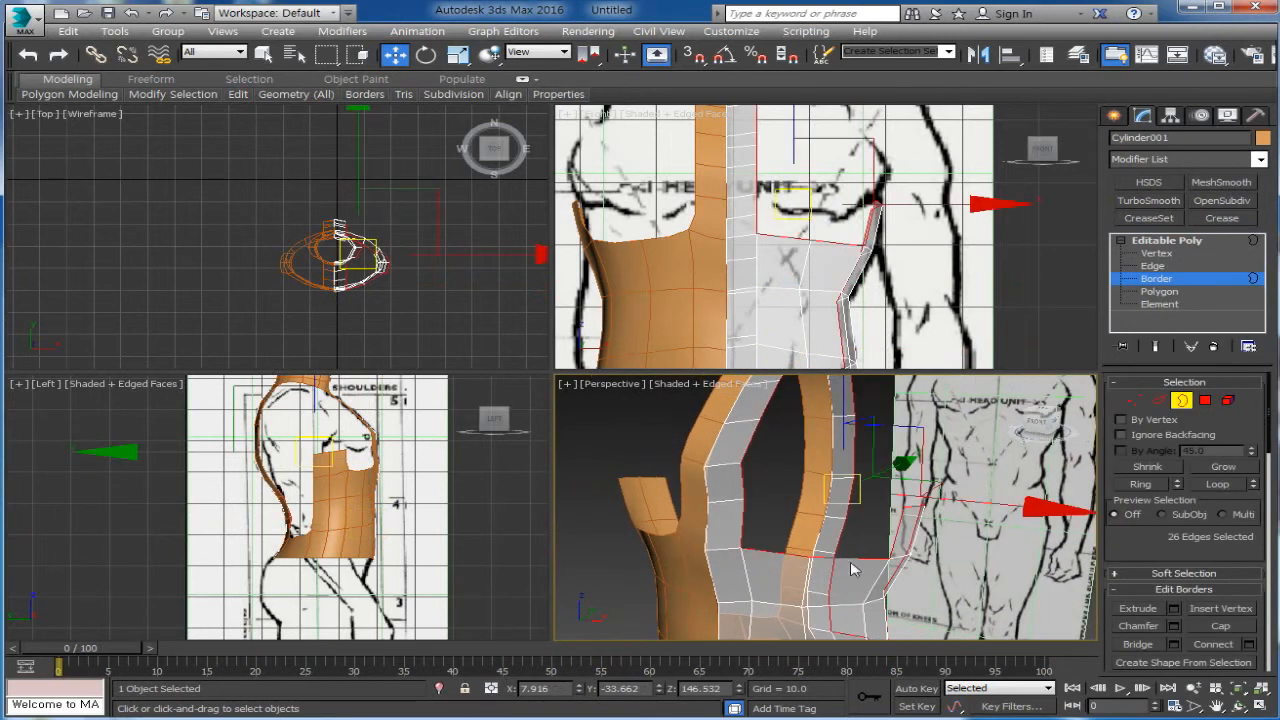
{"action": "key", "text": "2"}
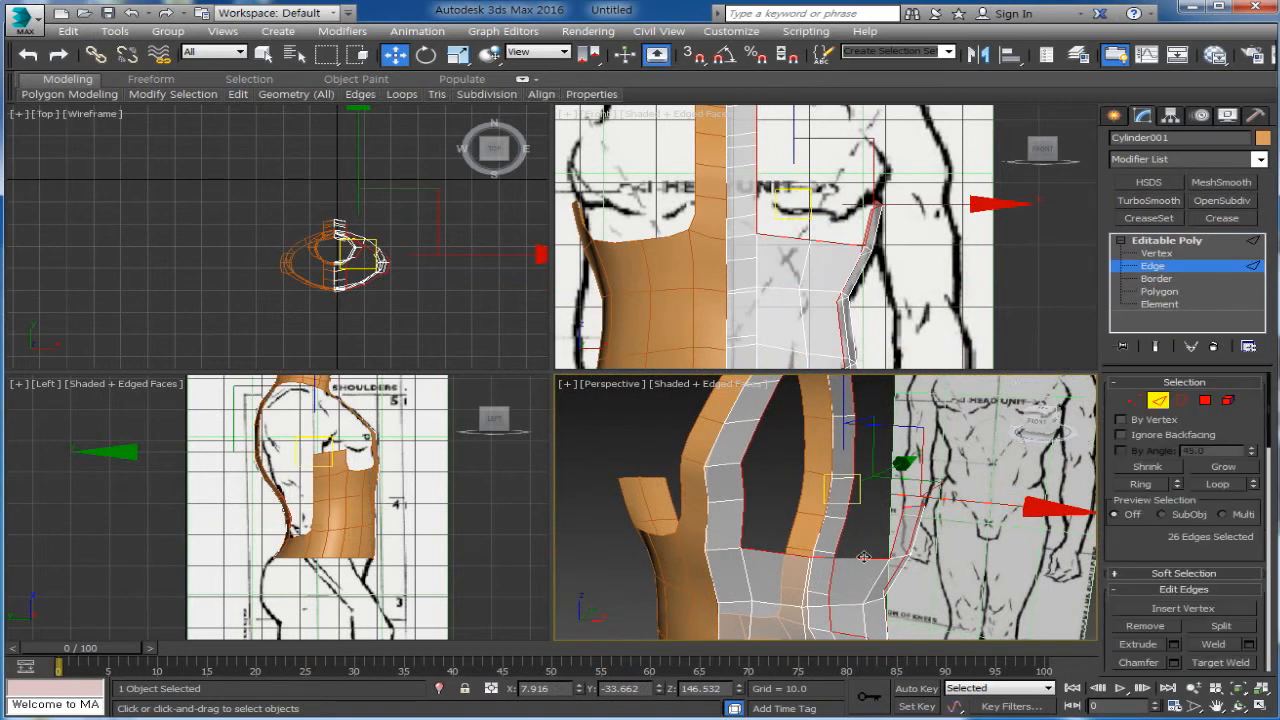
{"action": "left_click", "coordinate": [816, 472]}
{"action": "left_click_drag", "start_coordinate": [816, 435], "coordinate": [816, 396]}
{"action": "middle_click_drag", "start_coordinate": [816, 396], "coordinate": [764, 513], "text": "alt"}
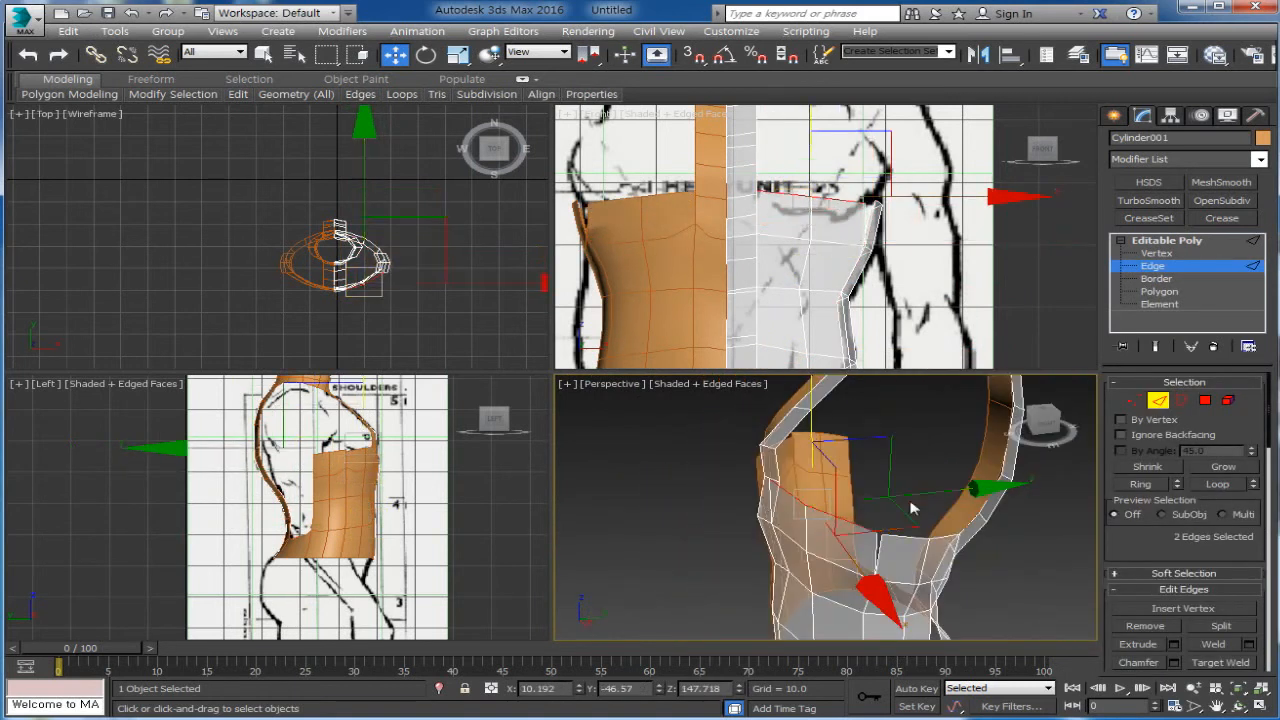
{"action": "left_click_drag", "start_coordinate": [926, 493], "coordinate": [930, 492]}
Merge the separate vertices where the front panel's new top row meets the side strip
{"action": "left_click", "coordinate": [1130, 401]}
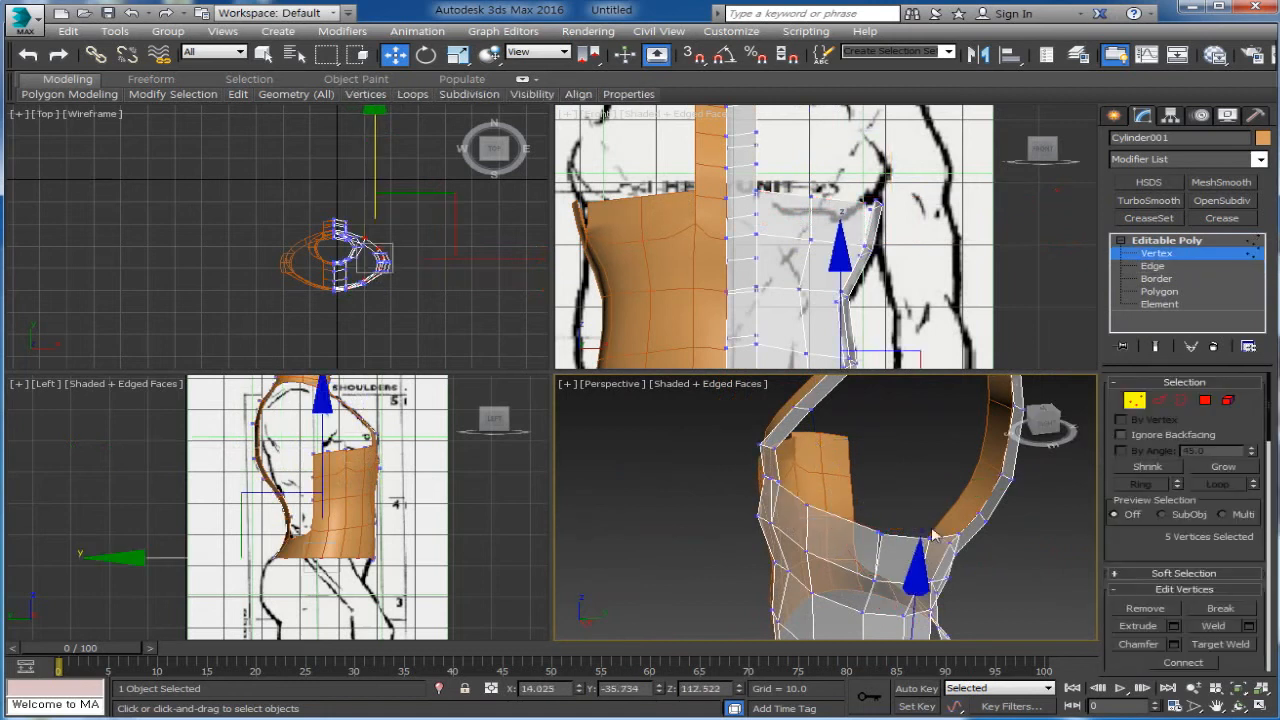
{"action": "left_click", "coordinate": [880, 535]}
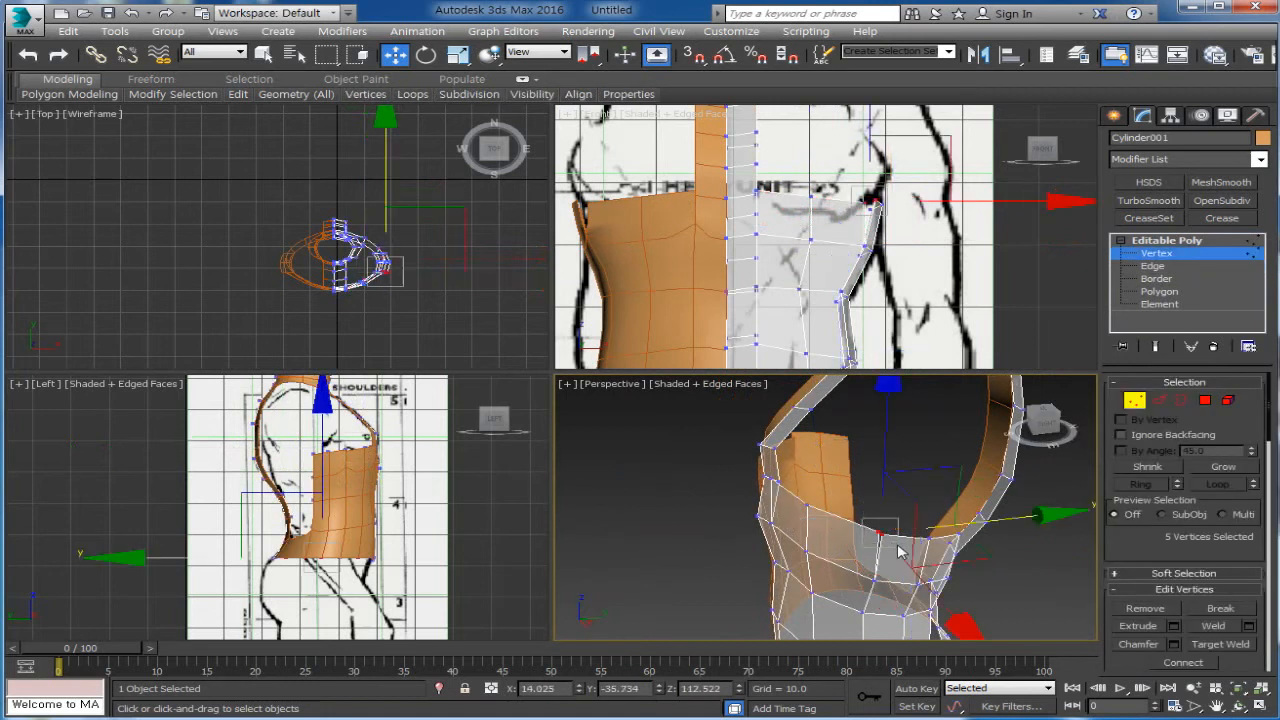
{"action": "scroll", "coordinate": [1250, 470], "scroll_direction": "down", "scroll_amount": 4}
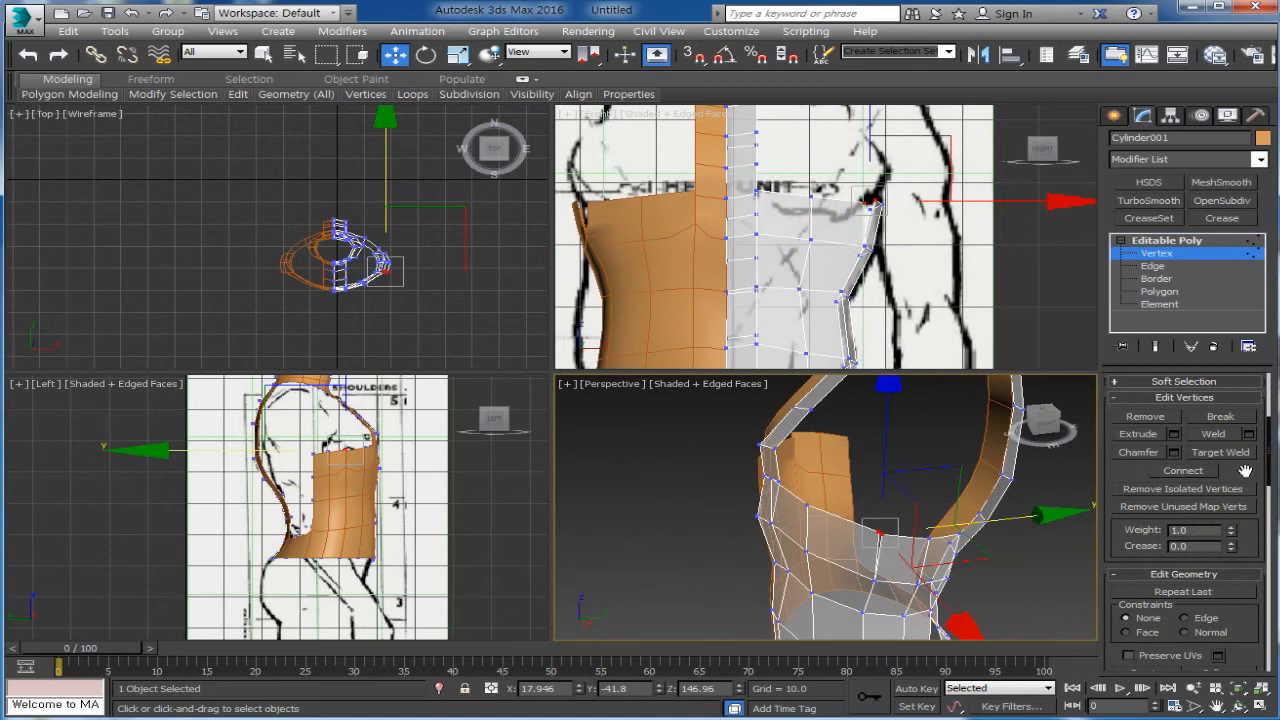
{"action": "scroll", "coordinate": [1245, 470], "scroll_direction": "down", "scroll_amount": 3}
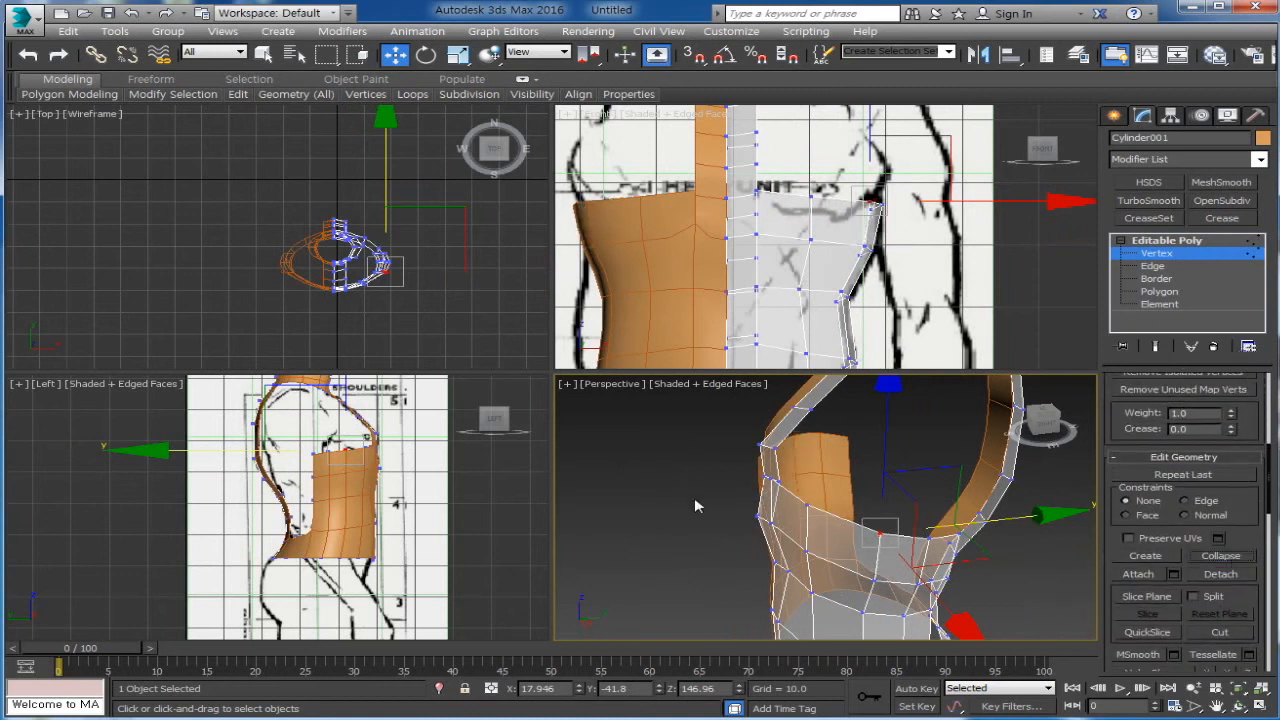
Target-weld the front panel's inner top vertex to the adjacent vertex of the front centre strip
{"action": "middle_click_drag", "start_coordinate": [697, 506], "coordinate": [860, 509], "text": "alt"}
{"action": "scroll", "coordinate": [860, 509], "scroll_direction": "up", "scroll_amount": 4}
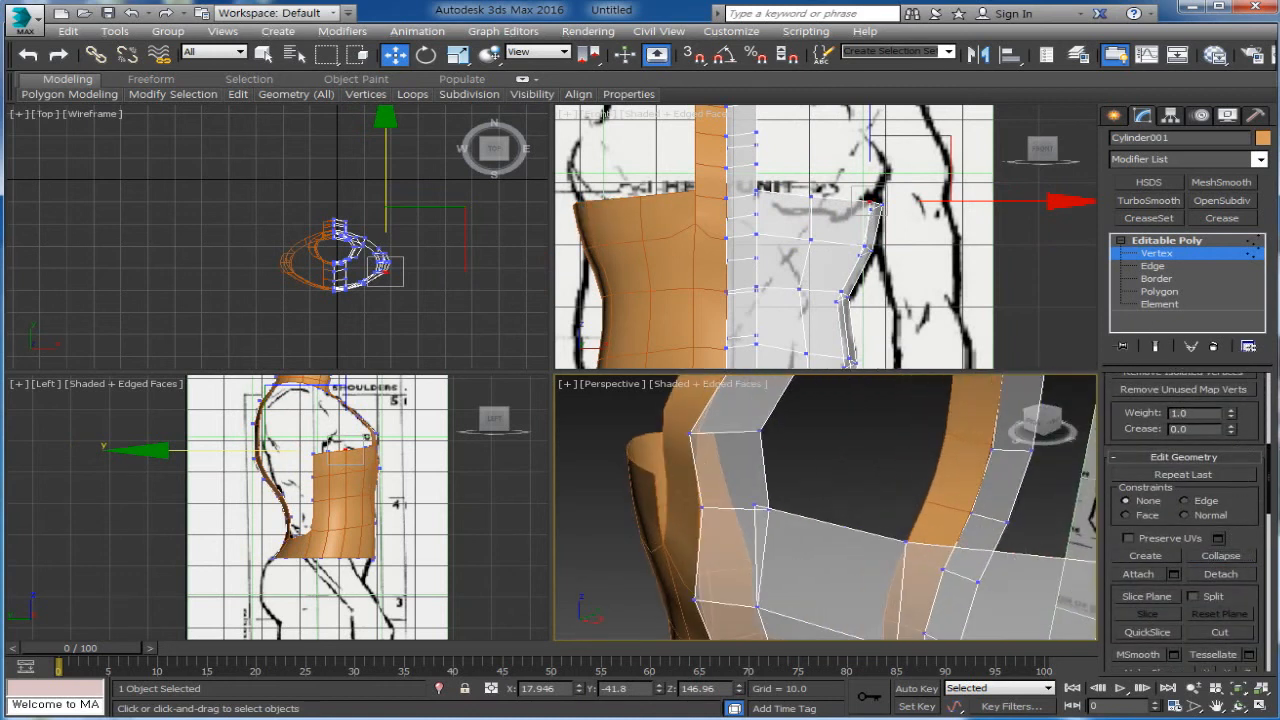
{"action": "scroll", "coordinate": [866, 508], "scroll_direction": "up", "scroll_amount": 4}
{"action": "scroll", "coordinate": [866, 508], "scroll_direction": "down", "scroll_amount": 3}
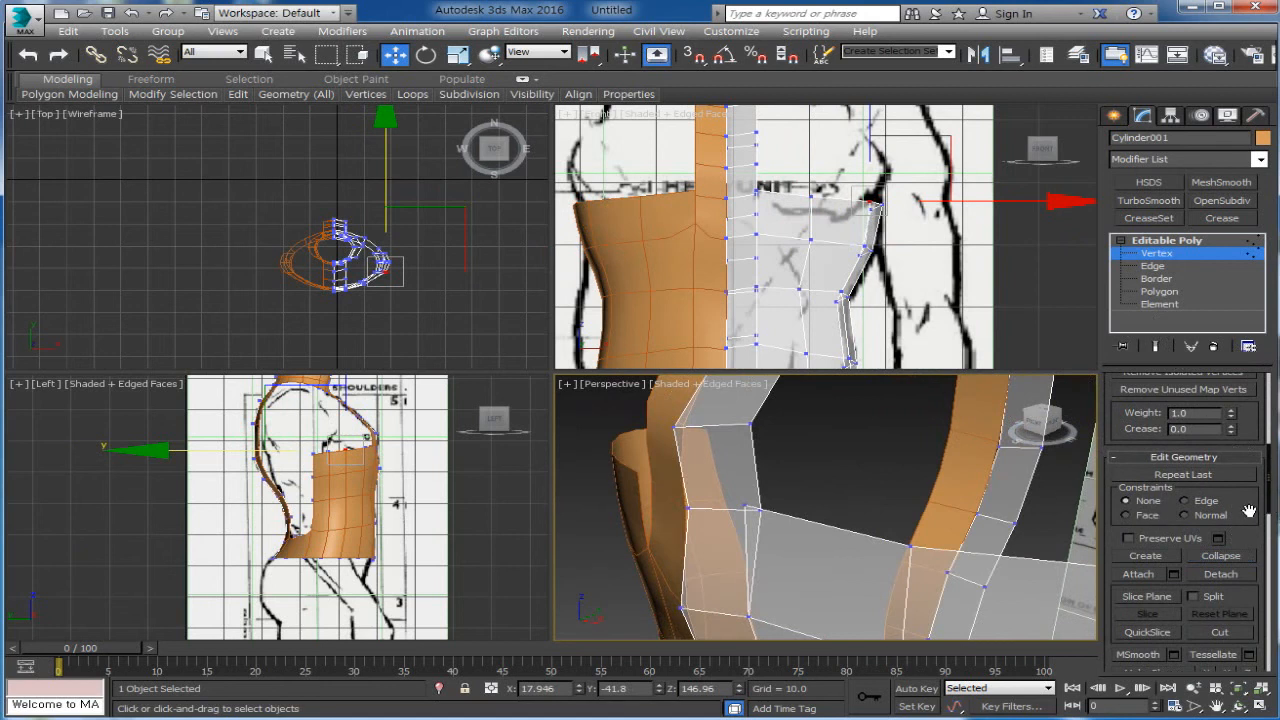
{"action": "scroll", "coordinate": [1248, 511], "scroll_direction": "up", "scroll_amount": 3}
{"action": "left_click", "coordinate": [1221, 429]}
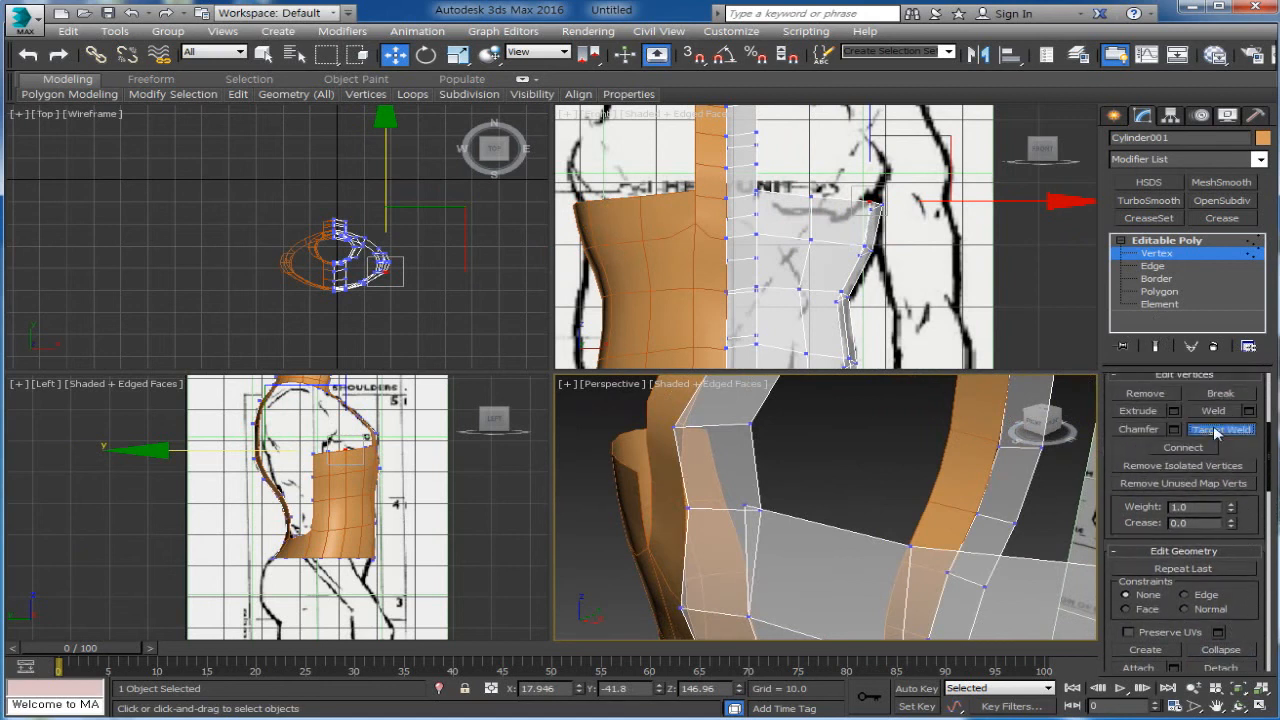
{"action": "left_click", "coordinate": [763, 510]}
{"action": "key", "text": "w"}
{"action": "scroll", "coordinate": [823, 558], "scroll_direction": "down", "scroll_amount": 2}
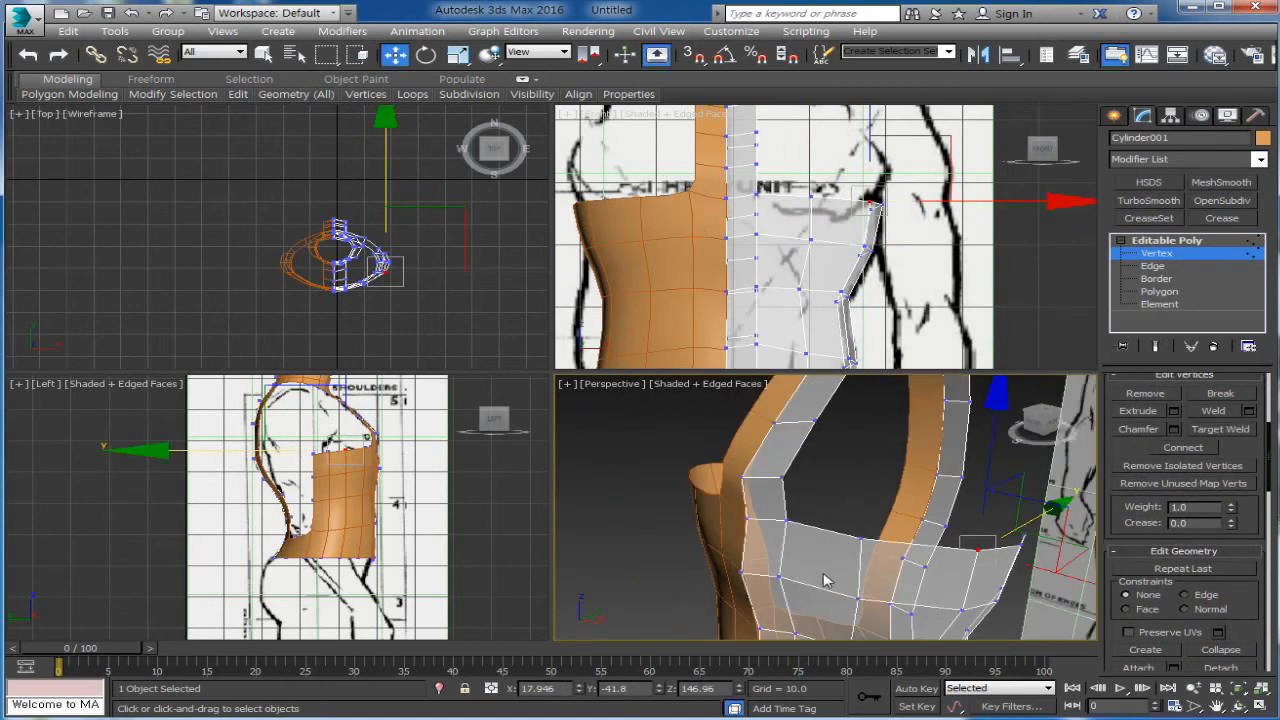
Bridge the facing edges of the side strip and the back centre strip across the back waist opening
{"action": "middle_click_drag", "start_coordinate": [829, 581], "coordinate": [722, 557], "text": "alt"}
{"action": "scroll", "coordinate": [935, 535], "scroll_direction": "down", "scroll_amount": 3}
{"action": "scroll", "coordinate": [936, 516], "scroll_direction": "down", "scroll_amount": 3}
{"action": "middle_click_drag", "start_coordinate": [1036, 612], "coordinate": [1003, 590], "text": "alt"}
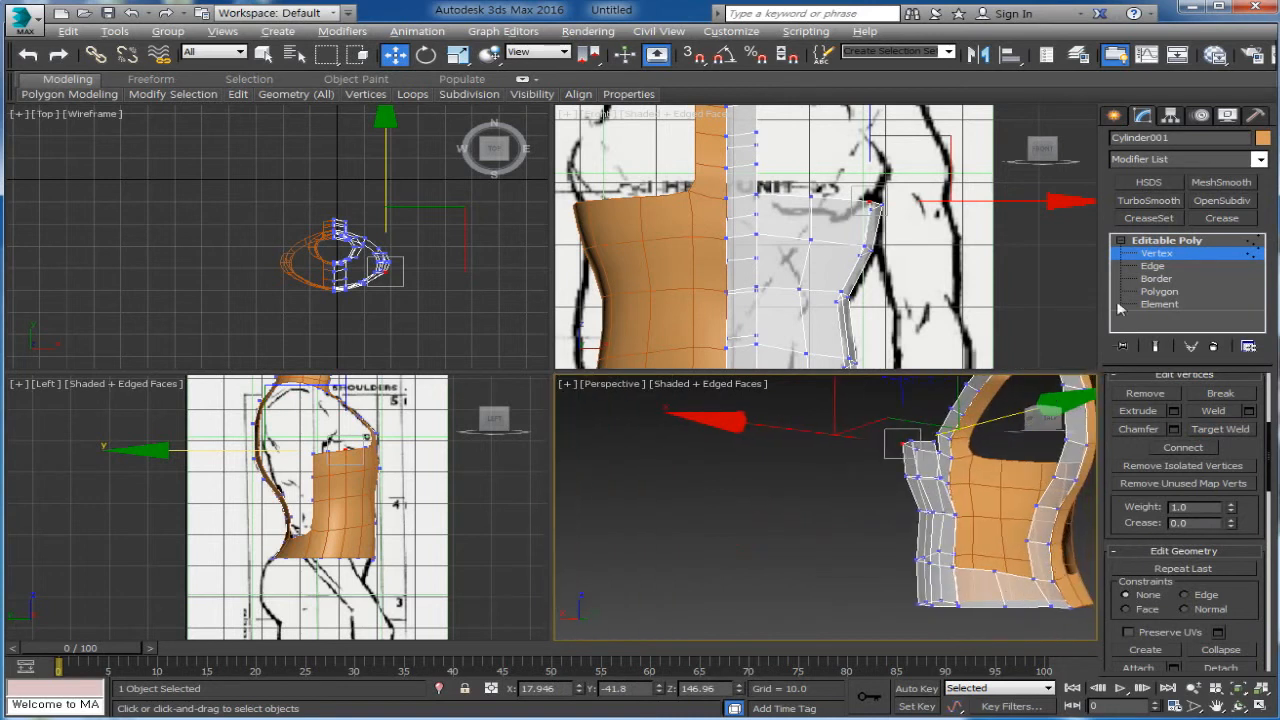
{"action": "key", "text": "alt"}
{"action": "left_click", "coordinate": [1153, 266]}
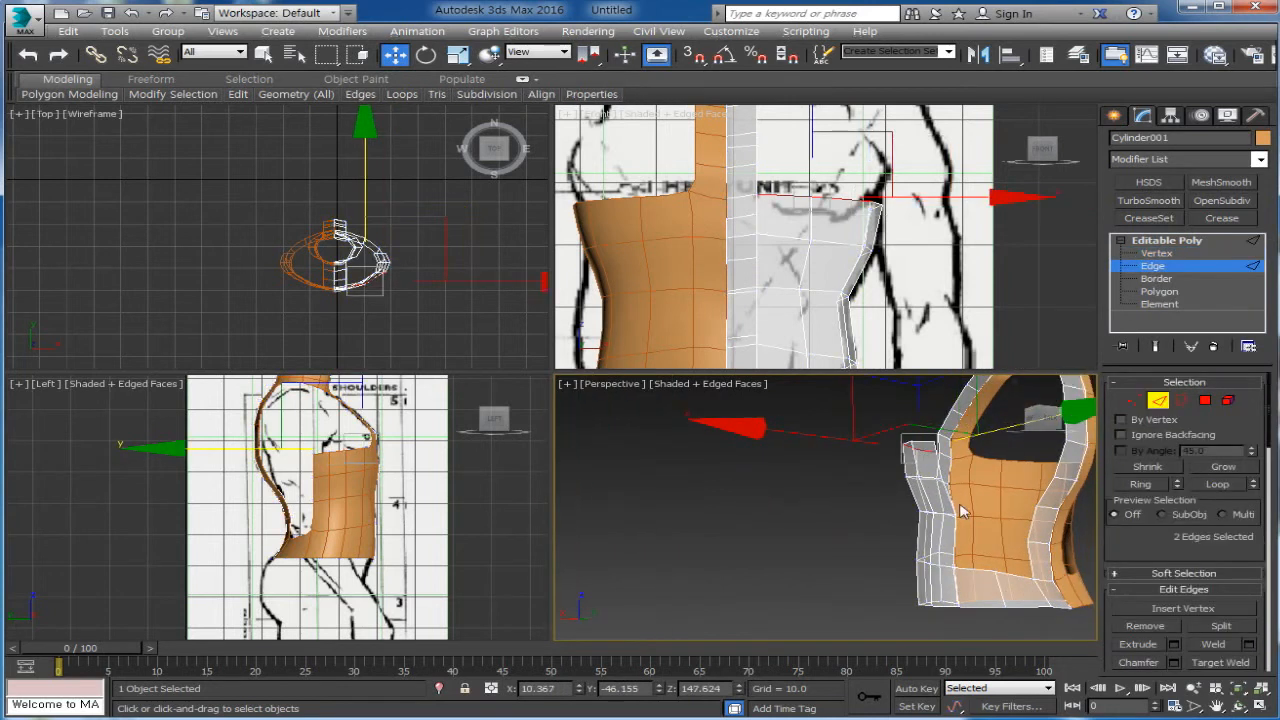
{"action": "left_click", "coordinate": [1028, 530]}
{"action": "left_click", "coordinate": [1028, 545], "text": "ctrl"}
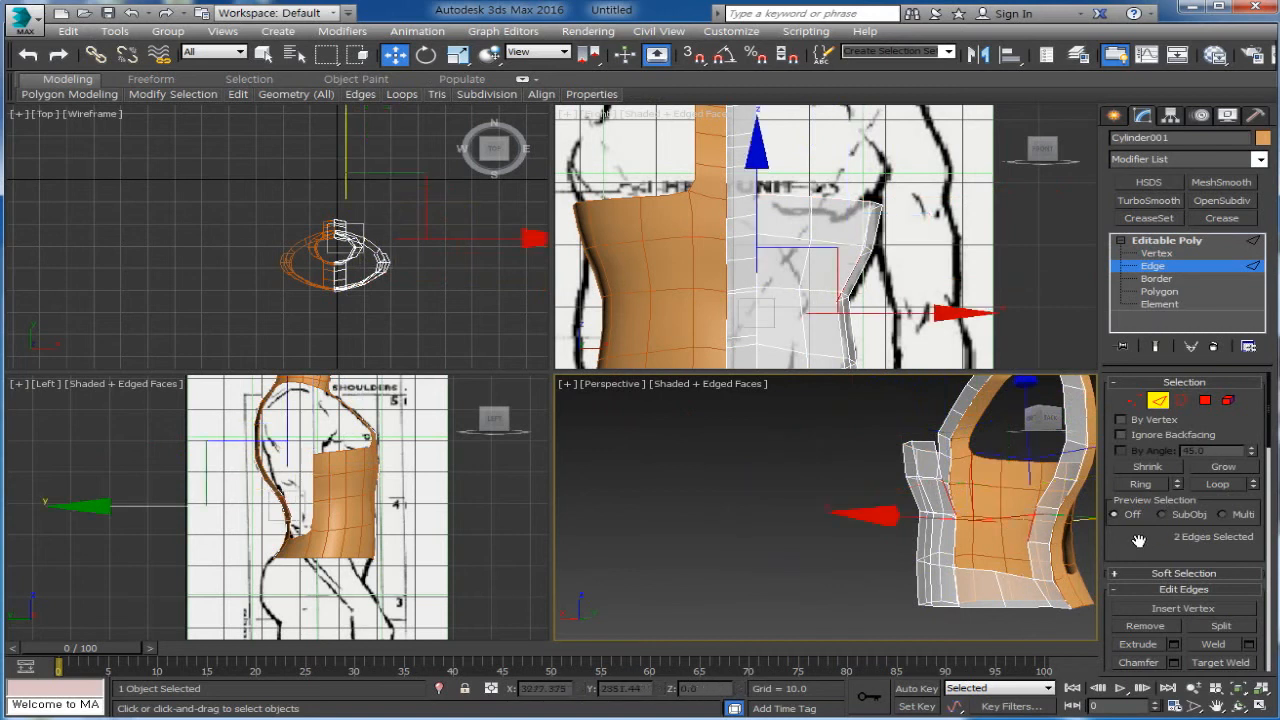
{"action": "left_click_drag", "start_coordinate": [1138, 540], "coordinate": [1146, 410]}
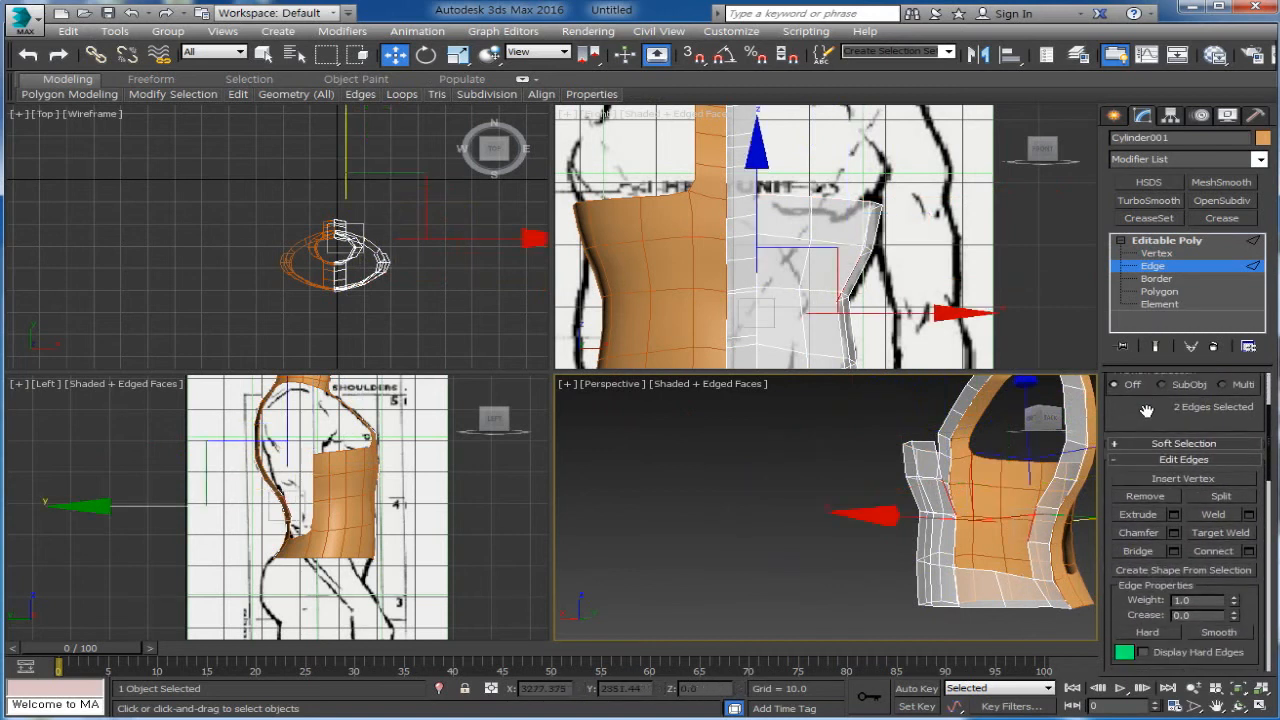
{"action": "left_click", "coordinate": [1140, 557]}
Connect the back bridge's upper and lower edges with a middle edge and move it outward to about X 10.85, Y -28.5
{"action": "left_click", "coordinate": [991, 496]}
{"action": "left_click", "coordinate": [995, 530], "text": "ctrl"}
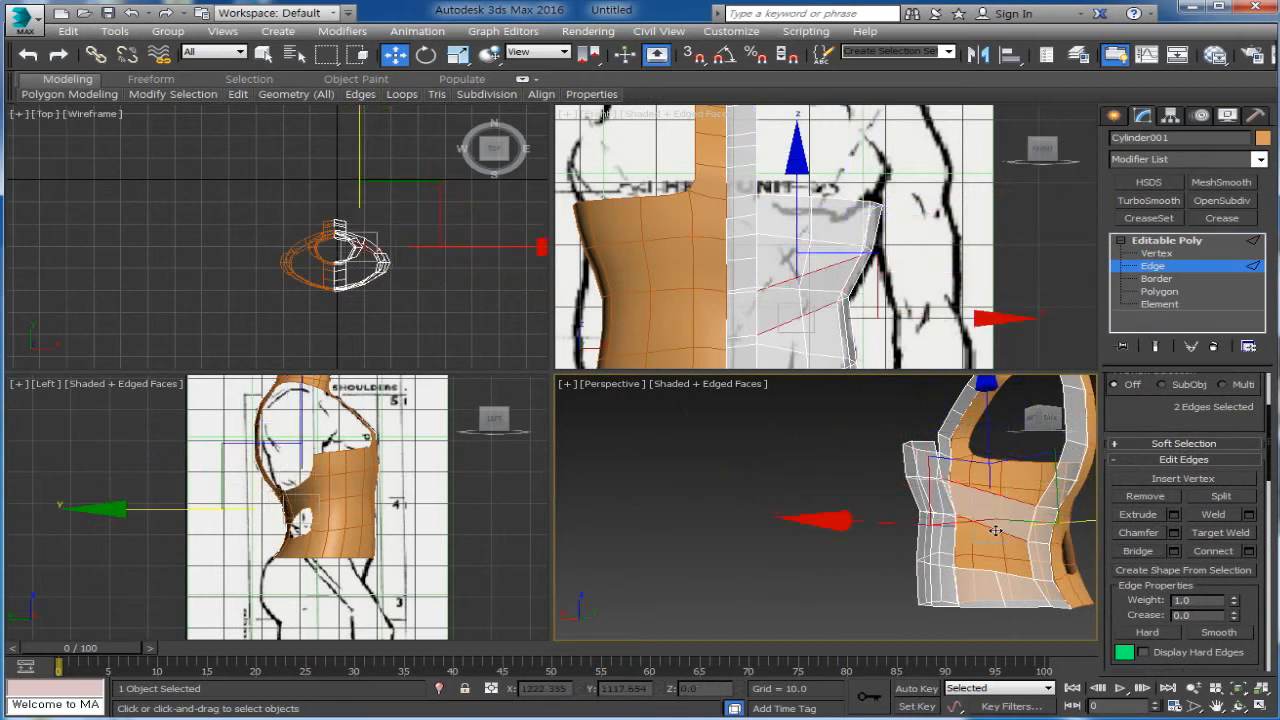
{"action": "left_click", "coordinate": [1213, 551]}
{"action": "middle_click_drag", "start_coordinate": [919, 570], "coordinate": [910, 625], "text": "alt"}
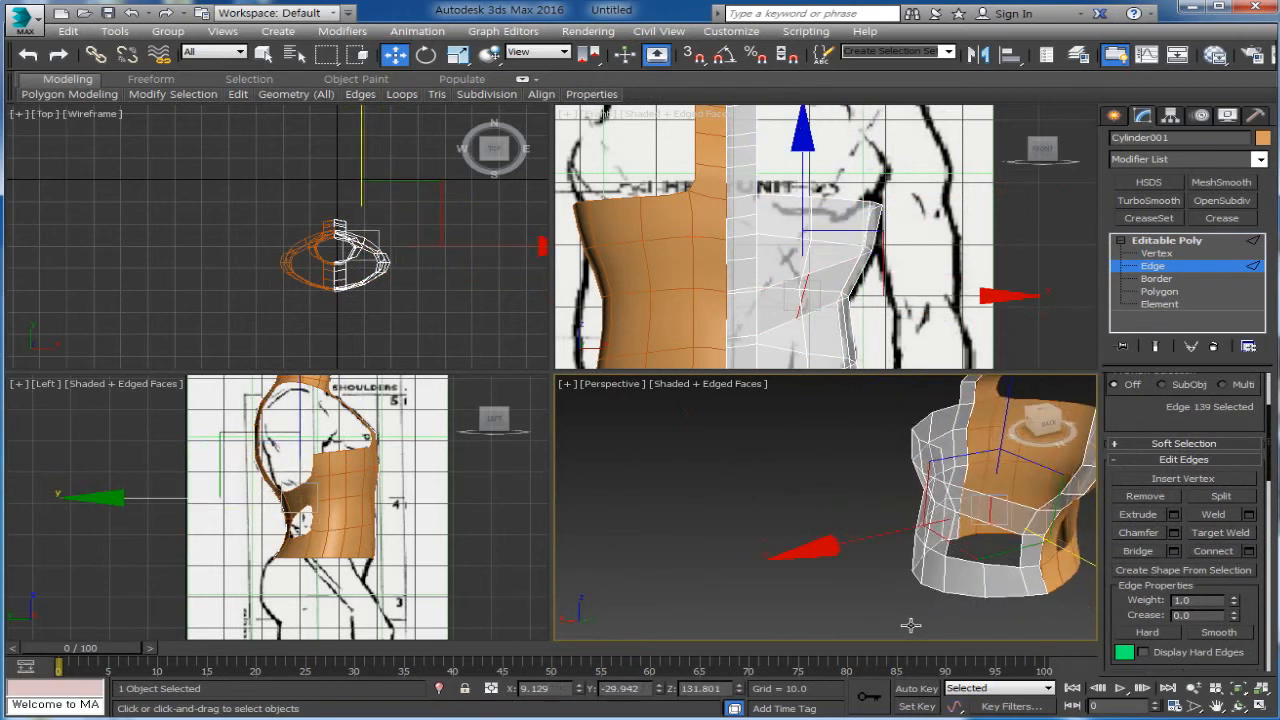
{"action": "left_click_drag", "start_coordinate": [1045, 544], "coordinate": [1054, 549]}
{"action": "middle_click_drag", "start_coordinate": [998, 570], "coordinate": [947, 557], "text": "alt"}
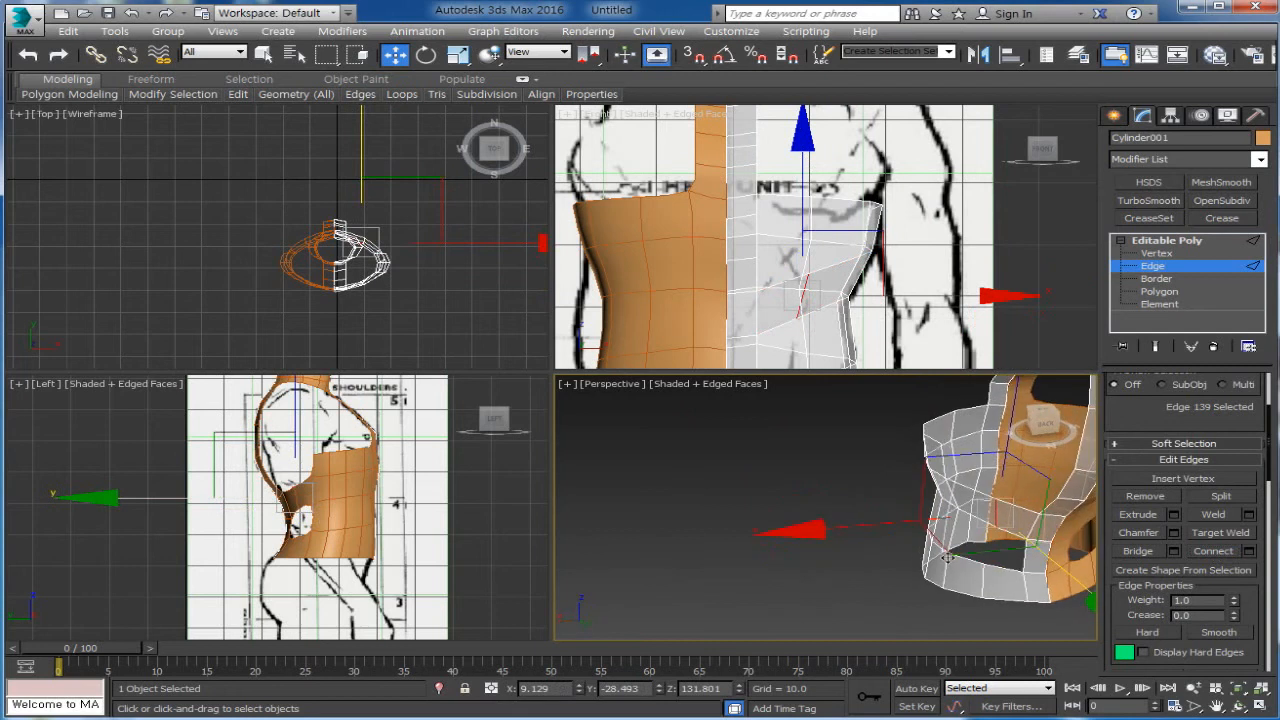
{"action": "left_click_drag", "start_coordinate": [878, 527], "coordinate": [867, 528]}
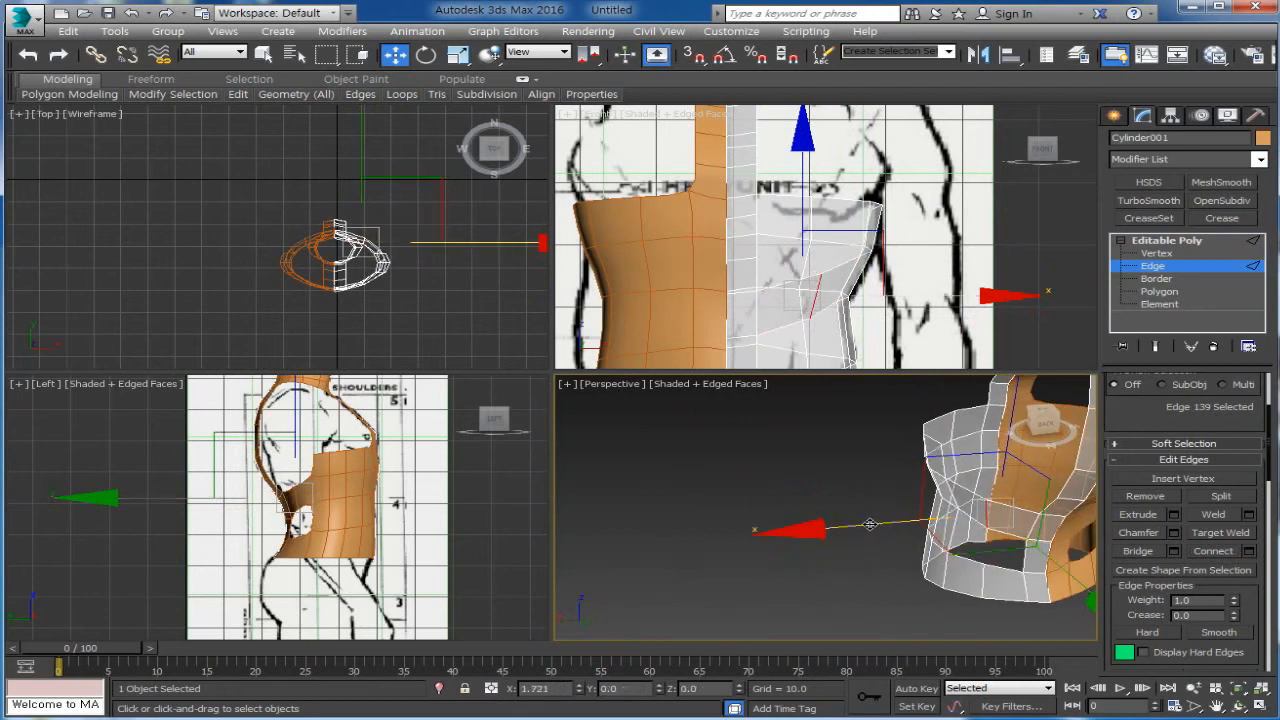
{"action": "middle_click_drag", "start_coordinate": [985, 515], "coordinate": [1009, 533], "text": "alt"}
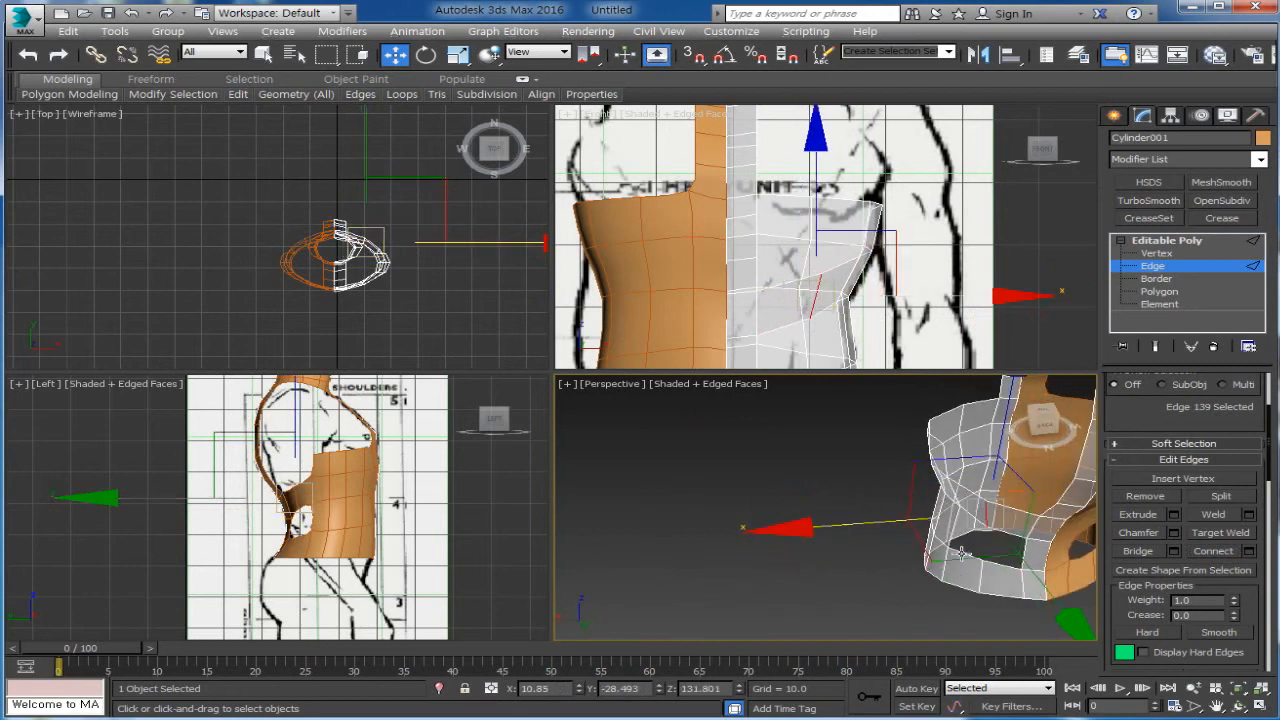
Close the remaining hole below the back bridge by bridging its two upper edges to its two lower edges
{"action": "left_click", "coordinate": [1009, 566]}
{"action": "left_click", "coordinate": [1005, 566], "text": "ctrl"}
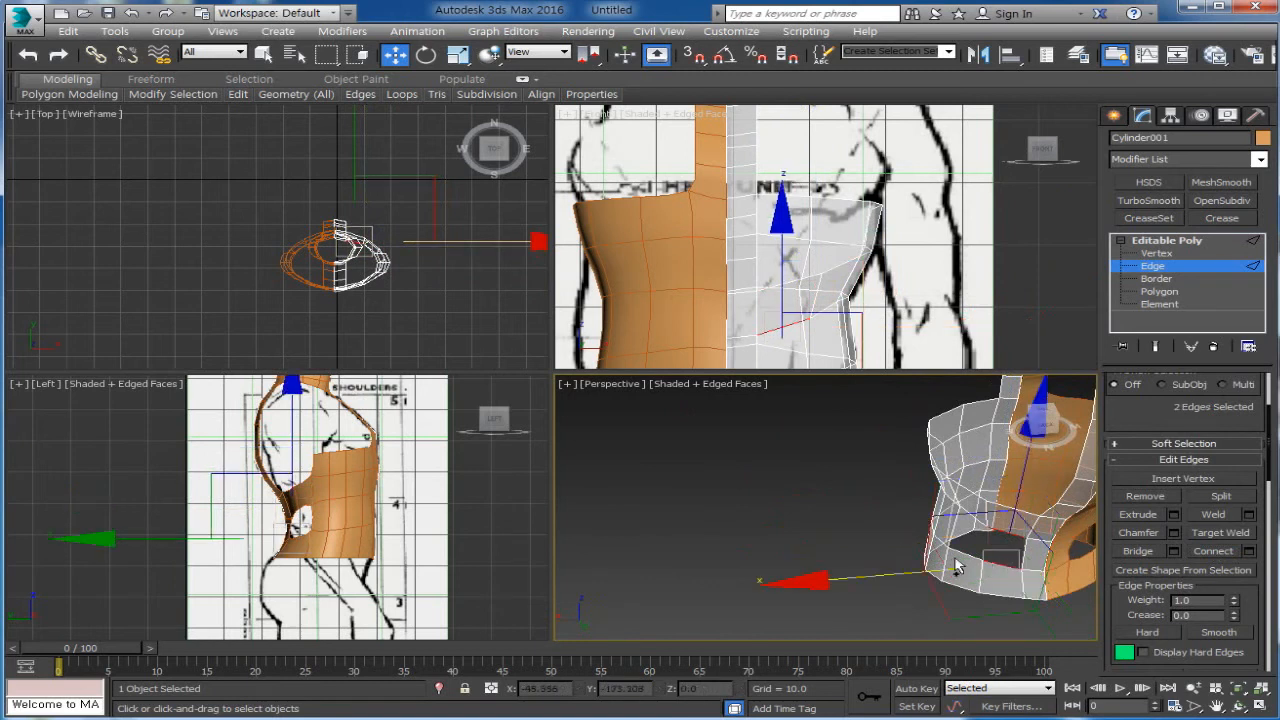
{"action": "left_click", "coordinate": [960, 553], "text": "ctrl"}
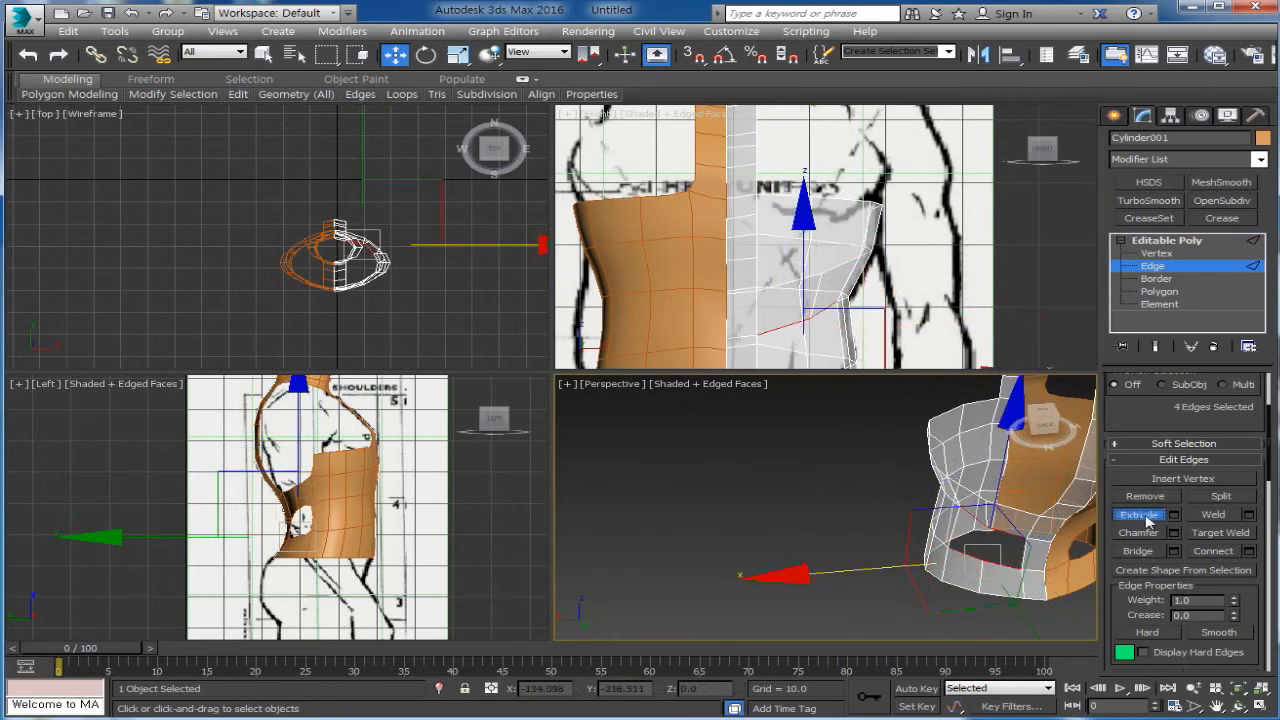
{"action": "left_click", "coordinate": [1137, 551]}
{"action": "mouse_move", "coordinate": [850, 616]}
{"action": "middle_mouse_down", "text": "alt"}
{"action": "mouse_move", "coordinate": [950, 602]}
{"action": "mouse_move", "coordinate": [858, 595]}
{"action": "middle_mouse_up", "text": "alt"}
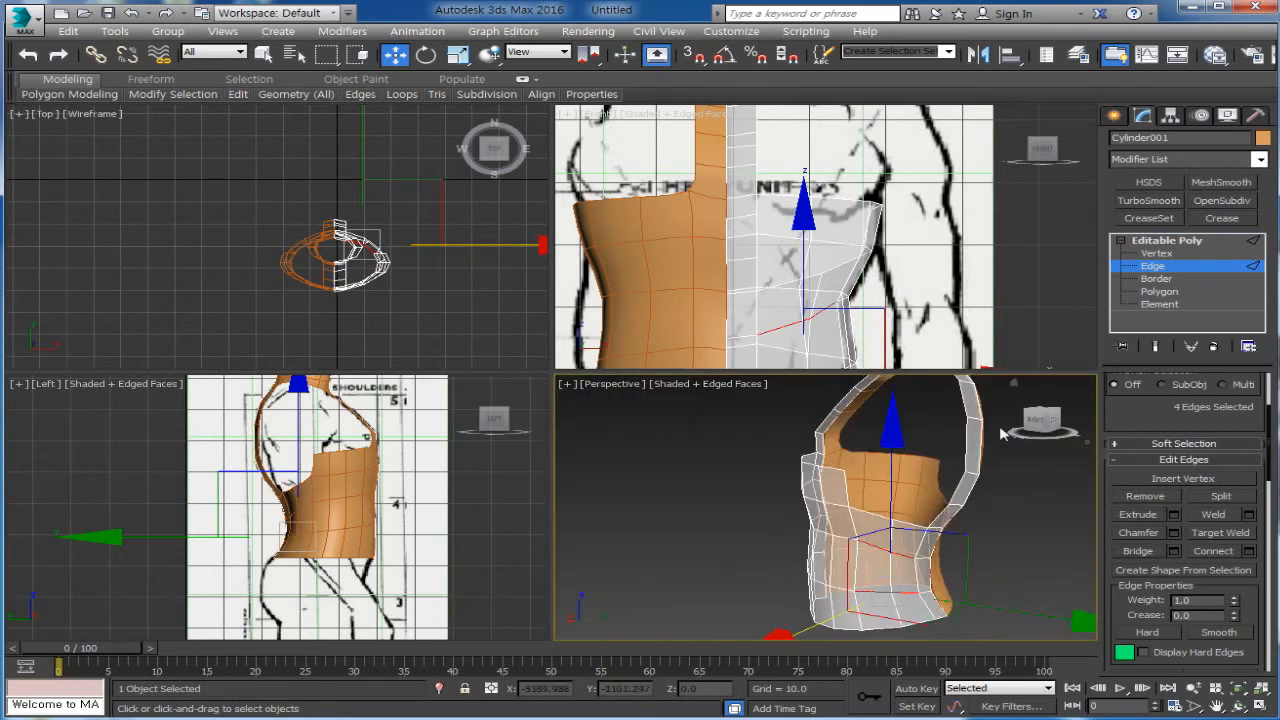
Extrude the back panel's two top edges up to about Z 142.4 and shift them to about Y -26.8
{"action": "left_click", "coordinate": [1147, 280]}
{"action": "left_click", "coordinate": [905, 518]}
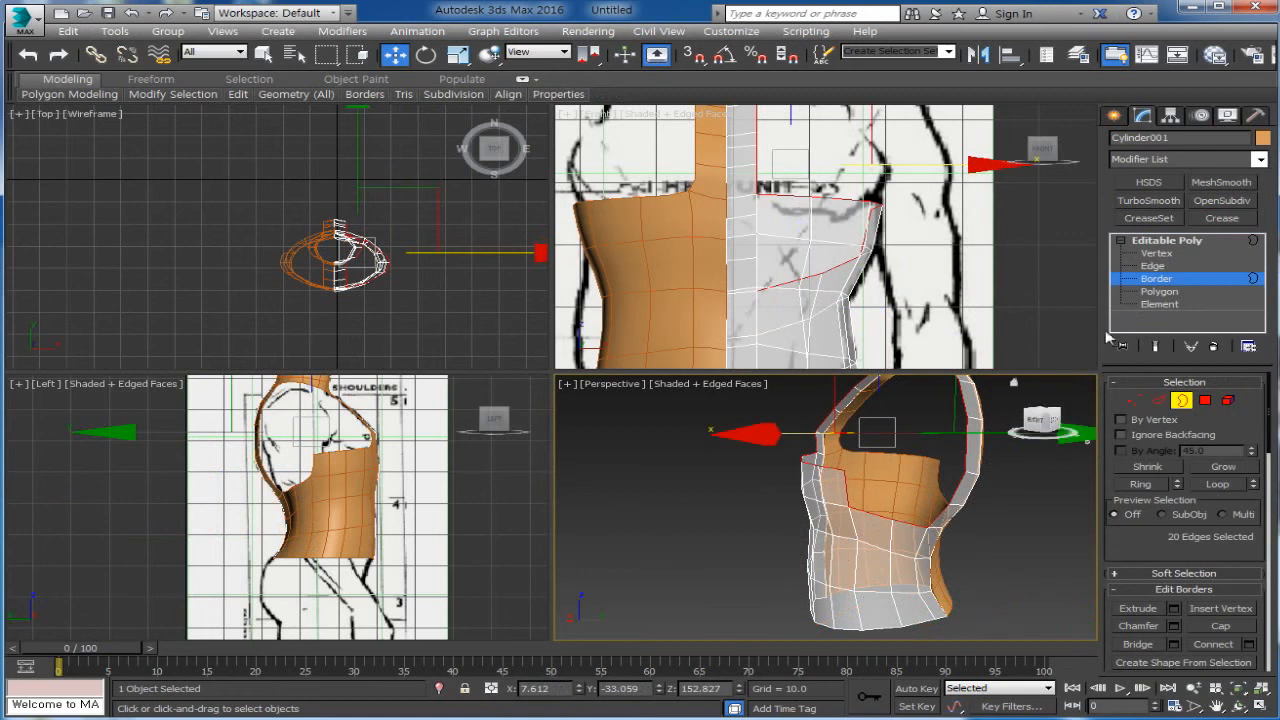
{"action": "left_click", "coordinate": [1153, 266]}
{"action": "left_click", "coordinate": [908, 524]}
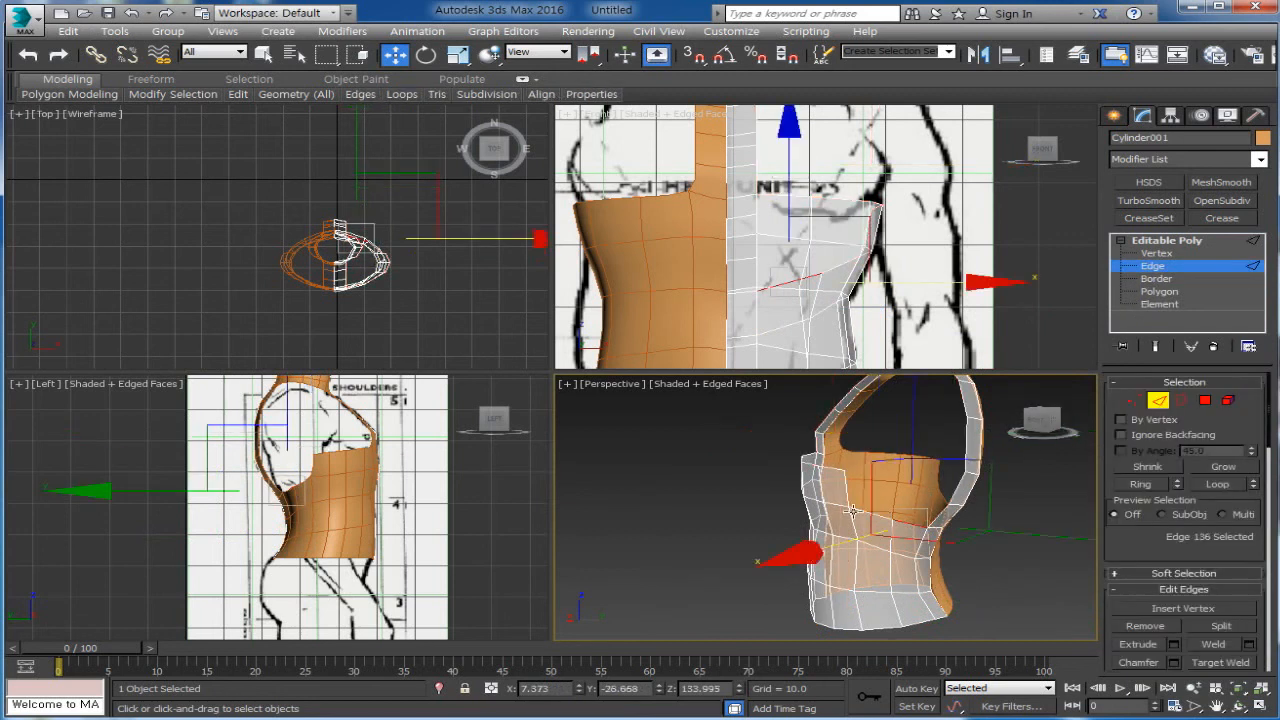
{"action": "left_click", "coordinate": [862, 515], "text": "ctrl"}
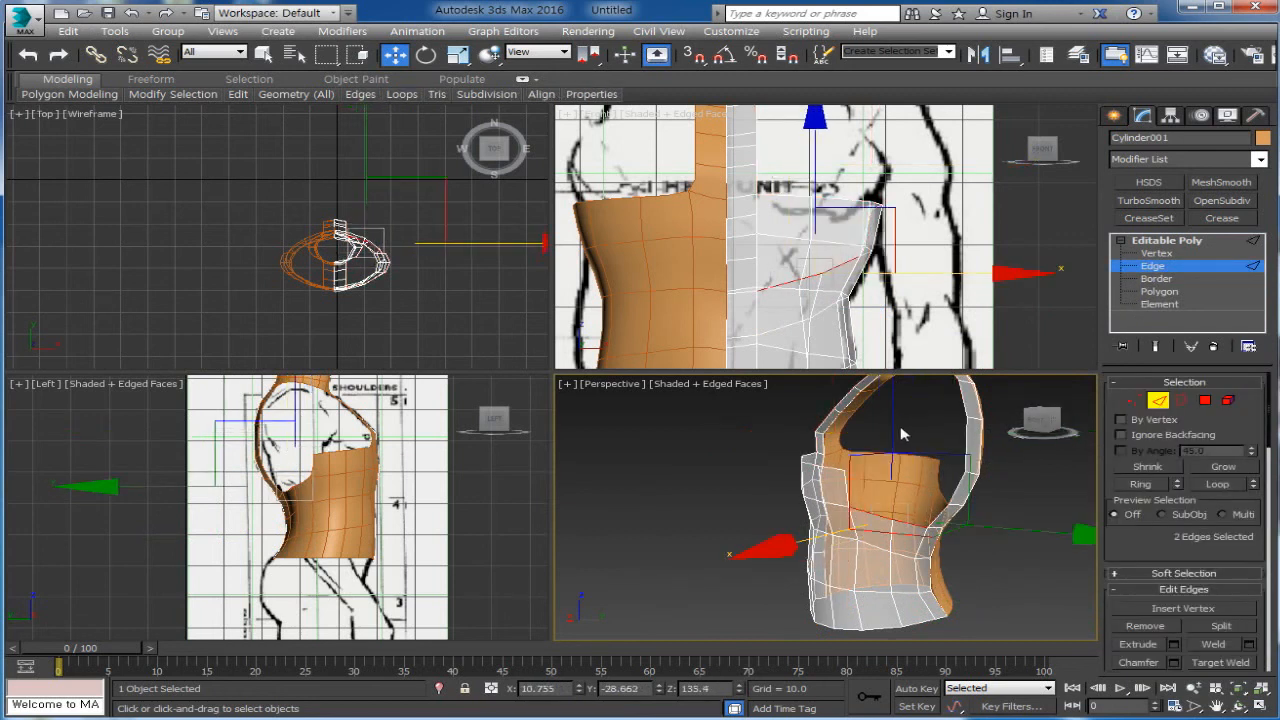
{"action": "left_click_drag", "start_coordinate": [898, 429], "coordinate": [909, 389]}
{"action": "middle_click_drag", "start_coordinate": [922, 500], "coordinate": [960, 577], "text": "alt"}
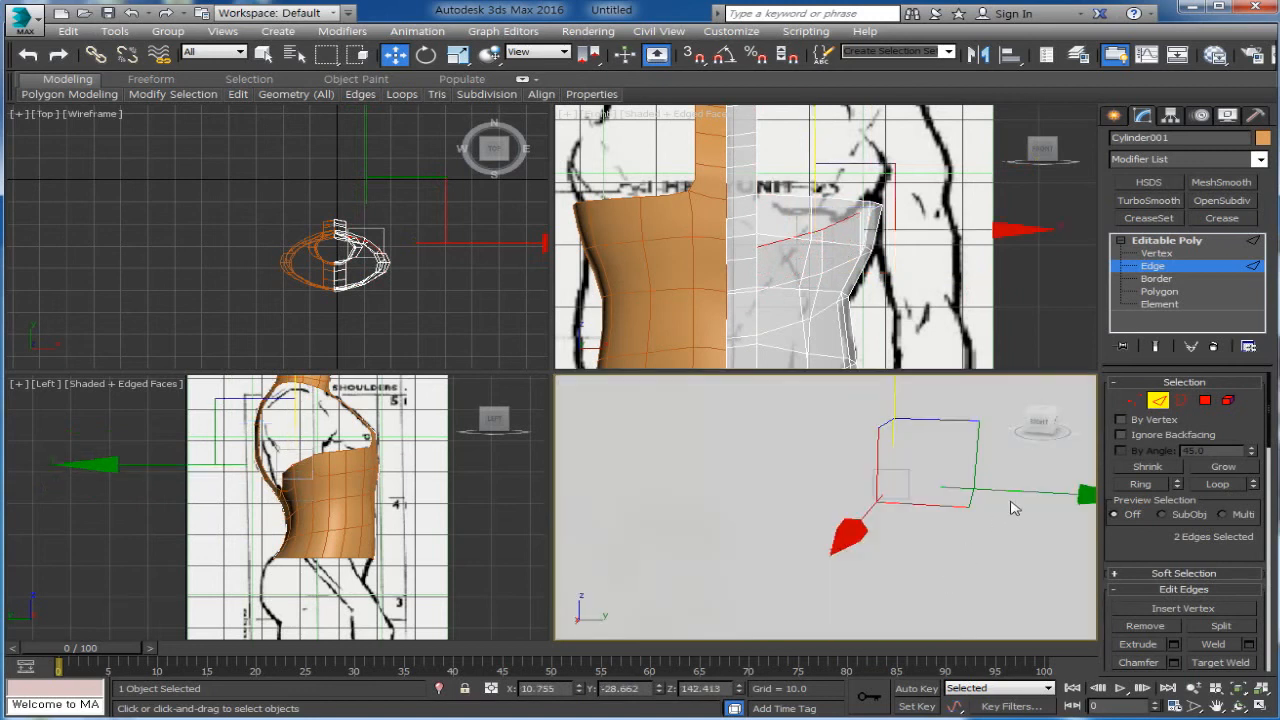
{"action": "middle_click_drag", "start_coordinate": [1012, 500], "coordinate": [966, 539], "text": "alt"}
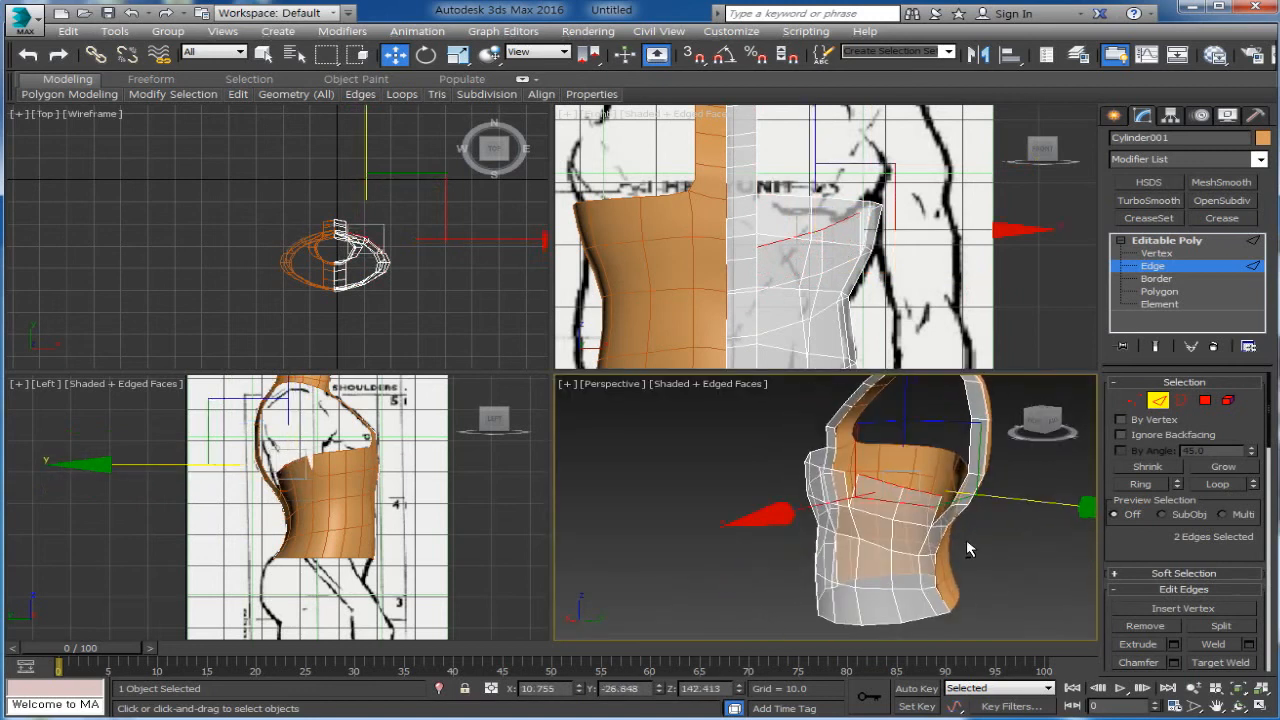
Target-weld both end vertices of the back panel's new top row to the adjacent back and side strip vertices
{"action": "left_click", "coordinate": [1134, 401]}
{"action": "scroll", "coordinate": [1175, 535], "scroll_direction": "down", "scroll_amount": 3}
{"action": "left_click", "coordinate": [1221, 560]}
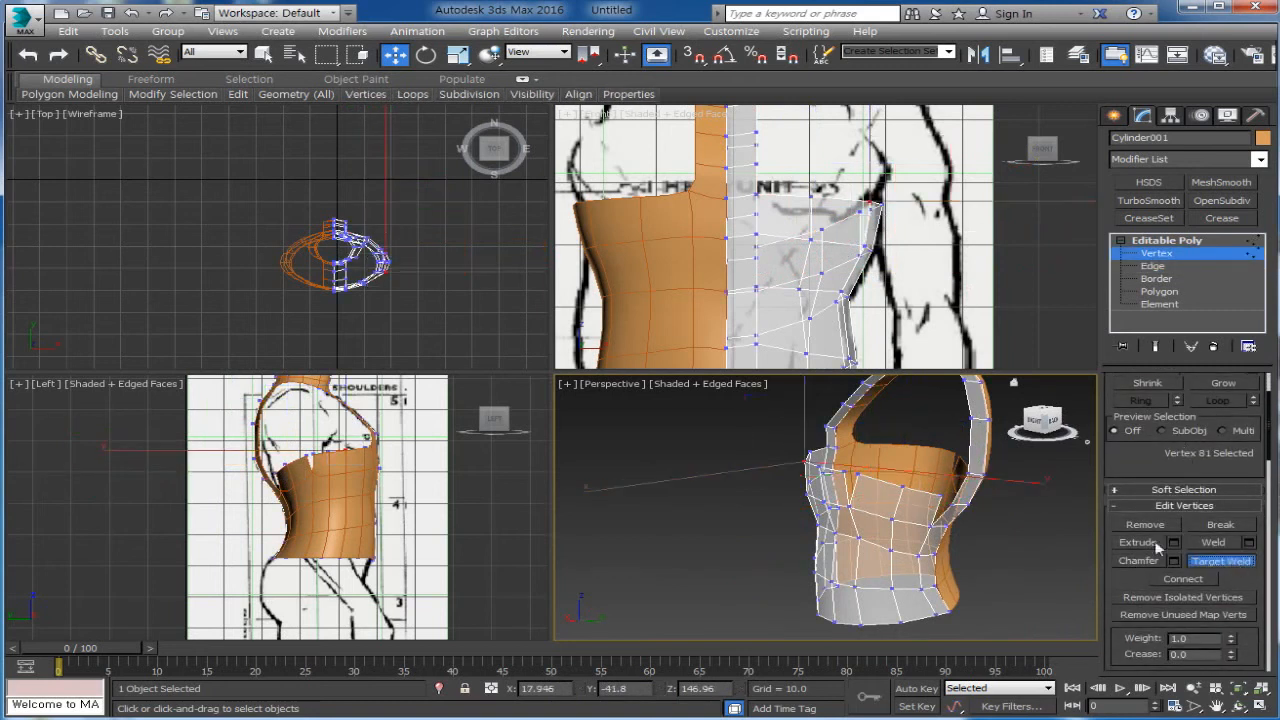
{"action": "left_click", "coordinate": [954, 507]}
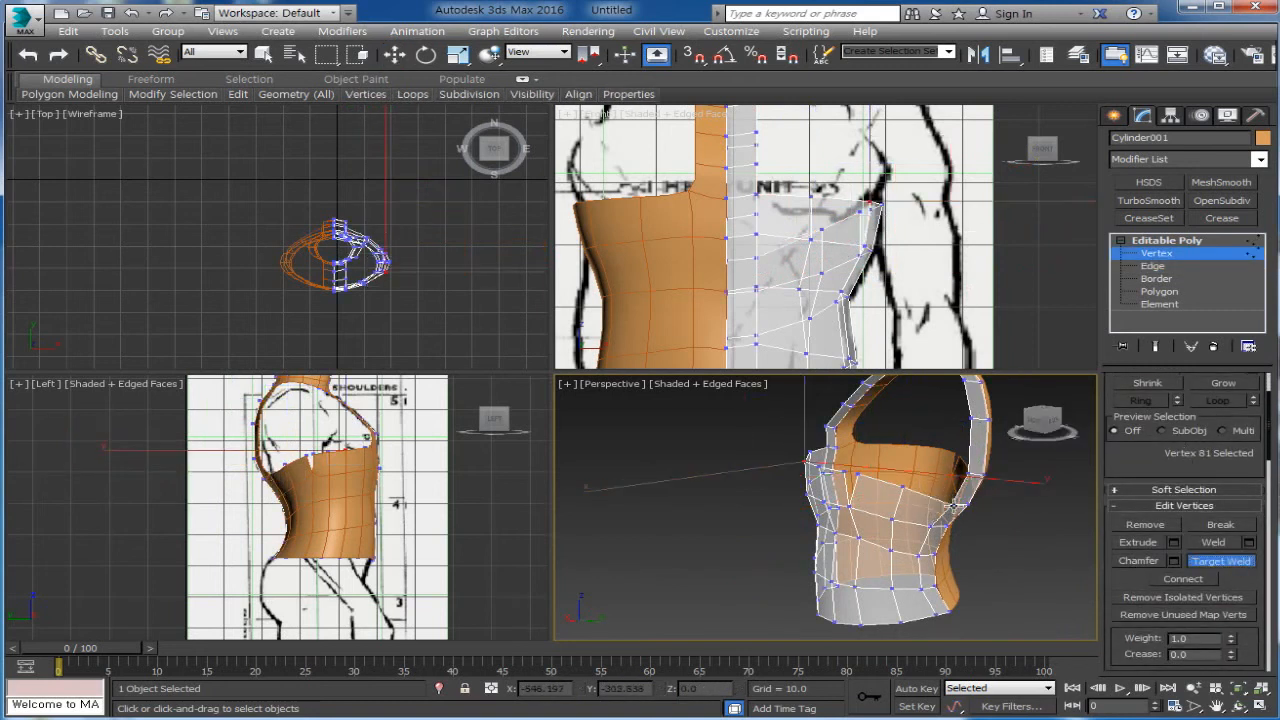
{"action": "left_click", "coordinate": [847, 470]}
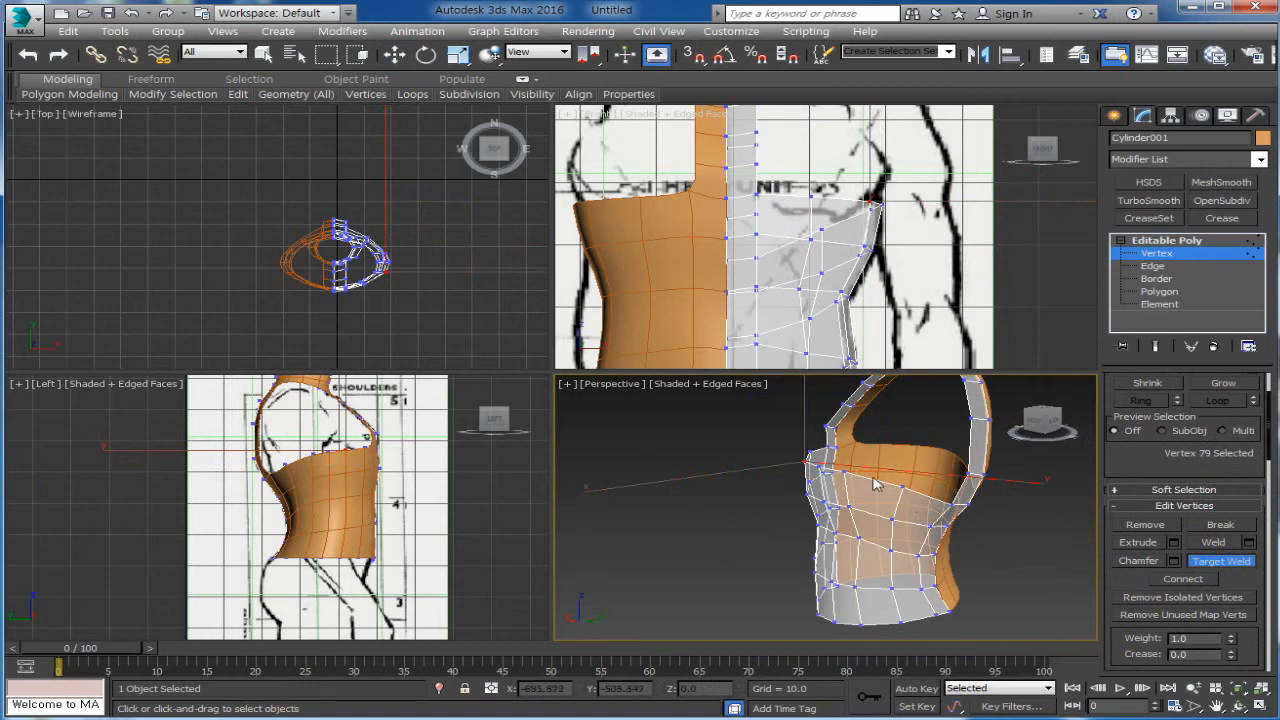
Move the middle vertex of the back panel's top row outward to about X 12.4, Y -26.1
{"action": "key", "text": "w"}
{"action": "left_click", "coordinate": [905, 488]}
{"action": "middle_click_drag", "start_coordinate": [902, 550], "coordinate": [782, 547], "text": "alt"}
{"action": "left_click_drag", "start_coordinate": [766, 487], "coordinate": [760, 487]}
Extrude the two outer edges at the neck base along the shoulder line to about X 17, Z 165.2
{"action": "middle_click_drag", "start_coordinate": [805, 505], "coordinate": [1175, 572], "text": "alt"}
{"action": "scroll", "coordinate": [955, 555], "scroll_direction": "down", "scroll_amount": 5}
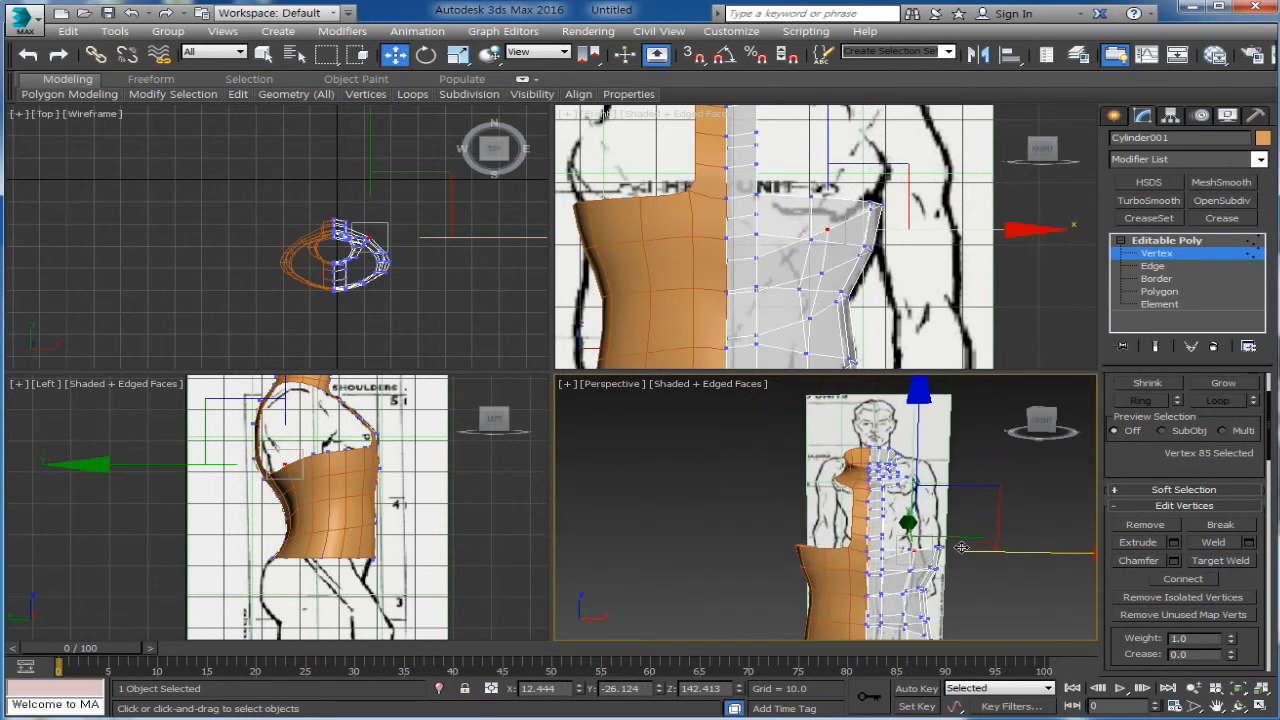
{"action": "middle_click_drag", "start_coordinate": [1008, 510], "coordinate": [917, 602], "text": "alt"}
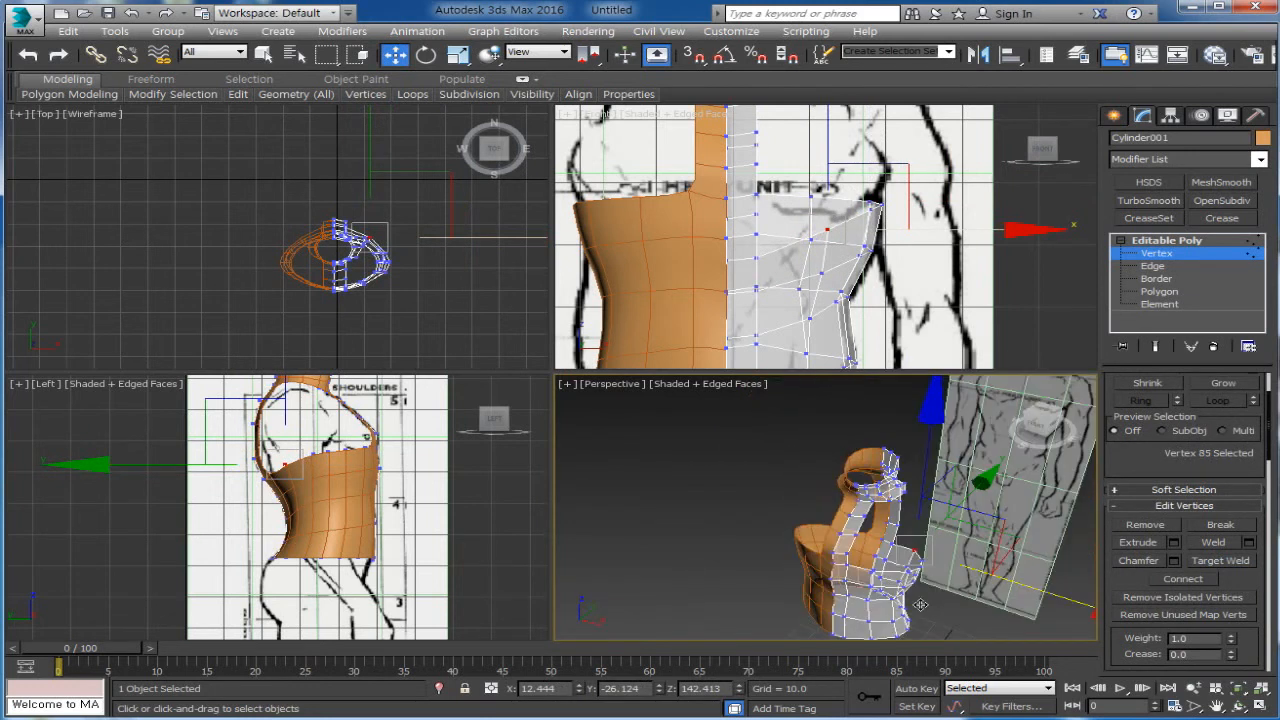
{"action": "scroll", "coordinate": [1000, 543], "scroll_direction": "up", "scroll_amount": 5}
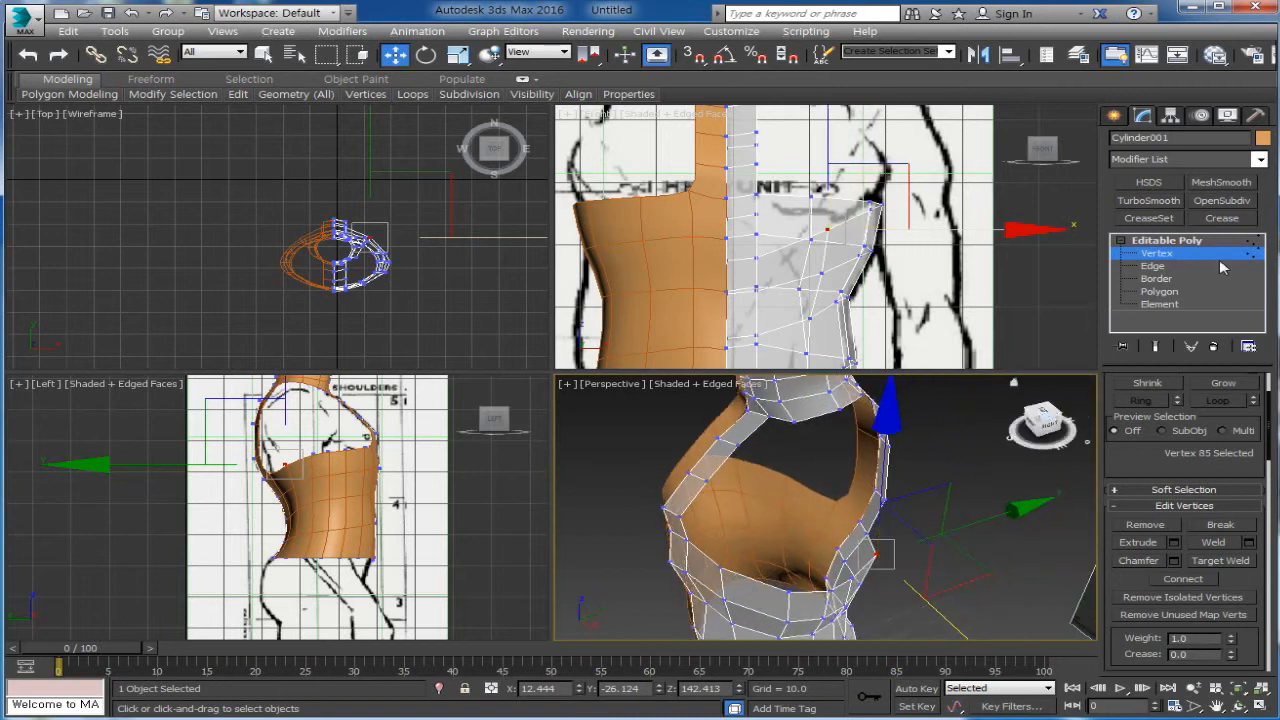
{"action": "left_click", "coordinate": [1156, 267]}
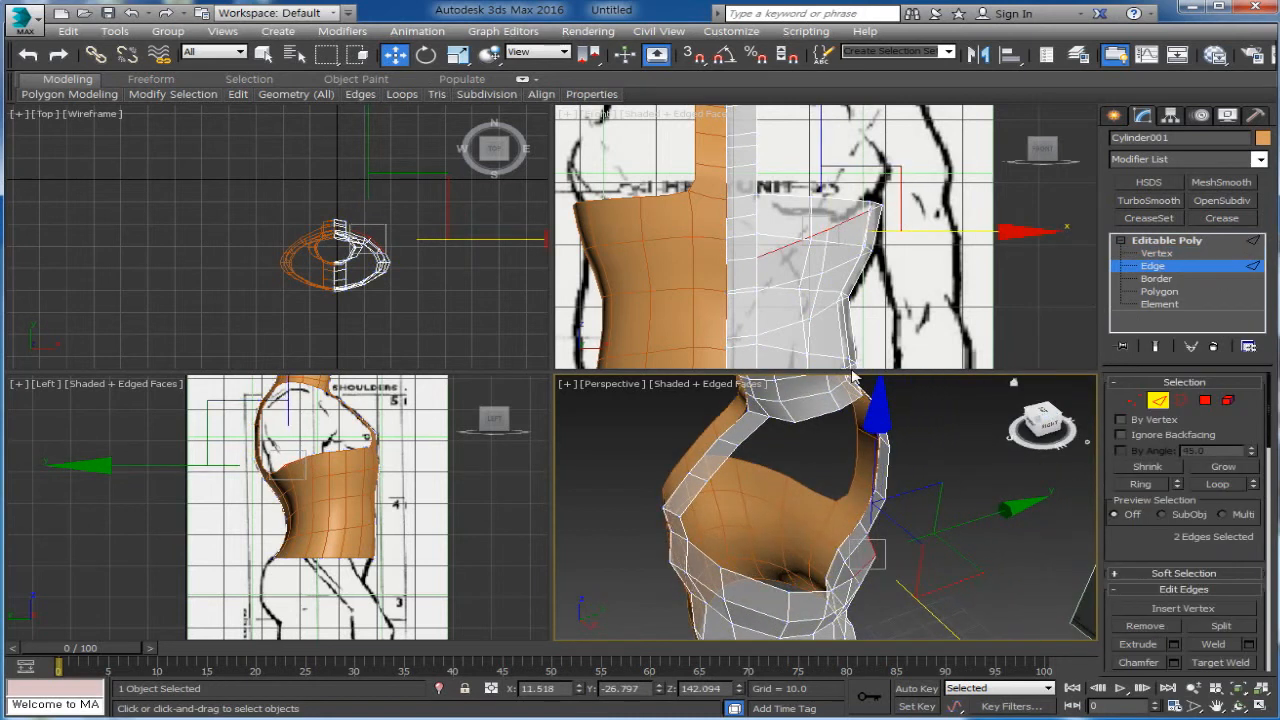
{"action": "left_click", "coordinate": [820, 413]}
{"action": "left_click", "coordinate": [842, 401], "text": "ctrl"}
{"action": "middle_click_drag", "start_coordinate": [909, 231], "coordinate": [904, 311]}
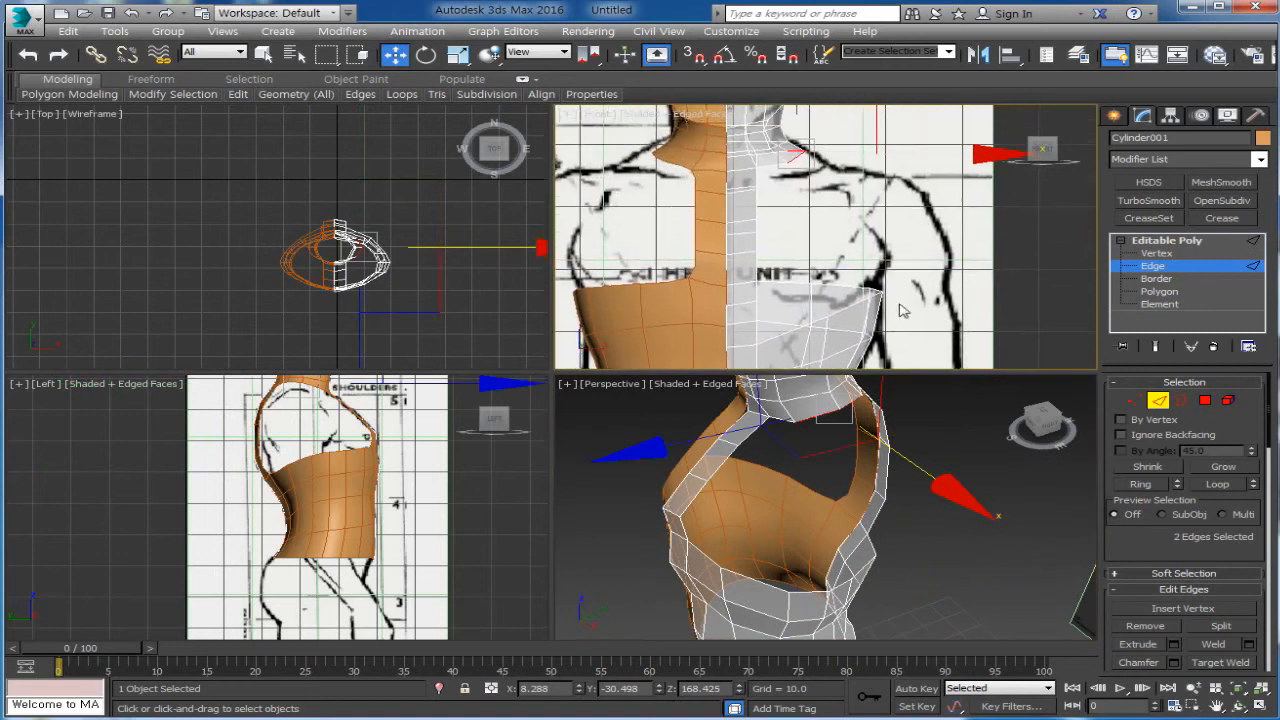
{"action": "middle_click_drag", "start_coordinate": [891, 192], "coordinate": [900, 218]}
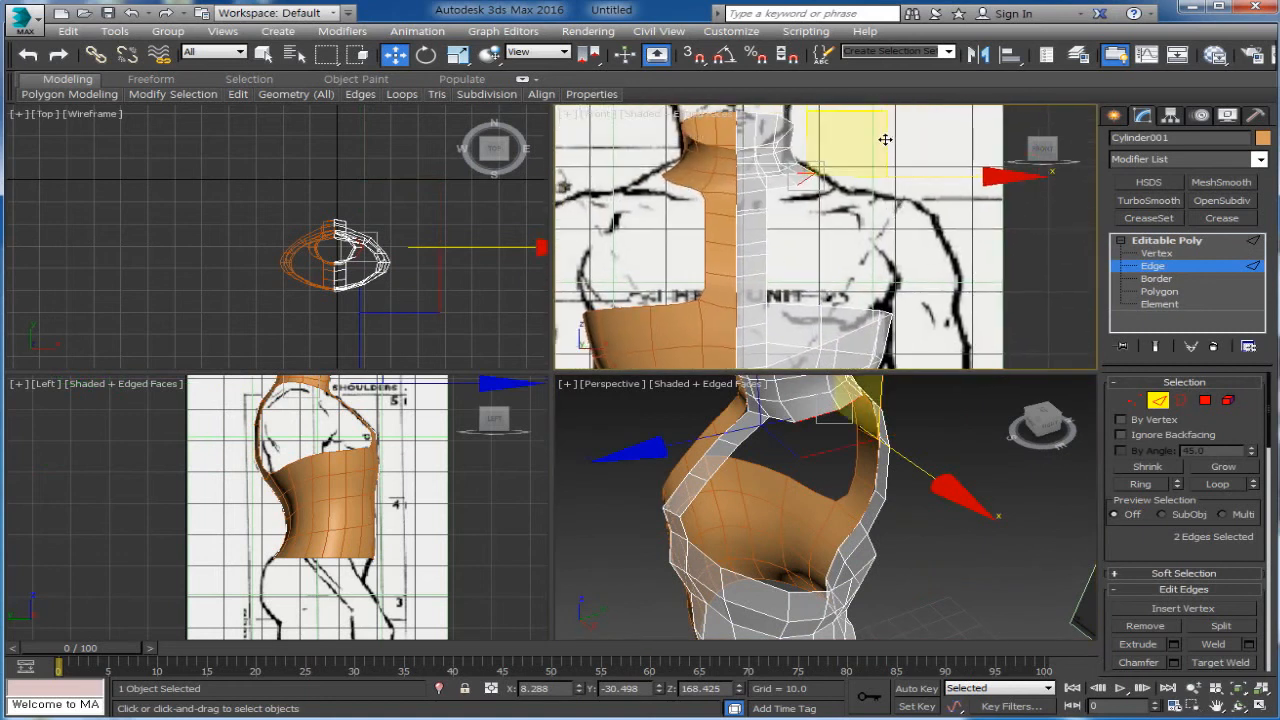
{"action": "left_click_drag", "start_coordinate": [888, 139], "coordinate": [951, 159]}
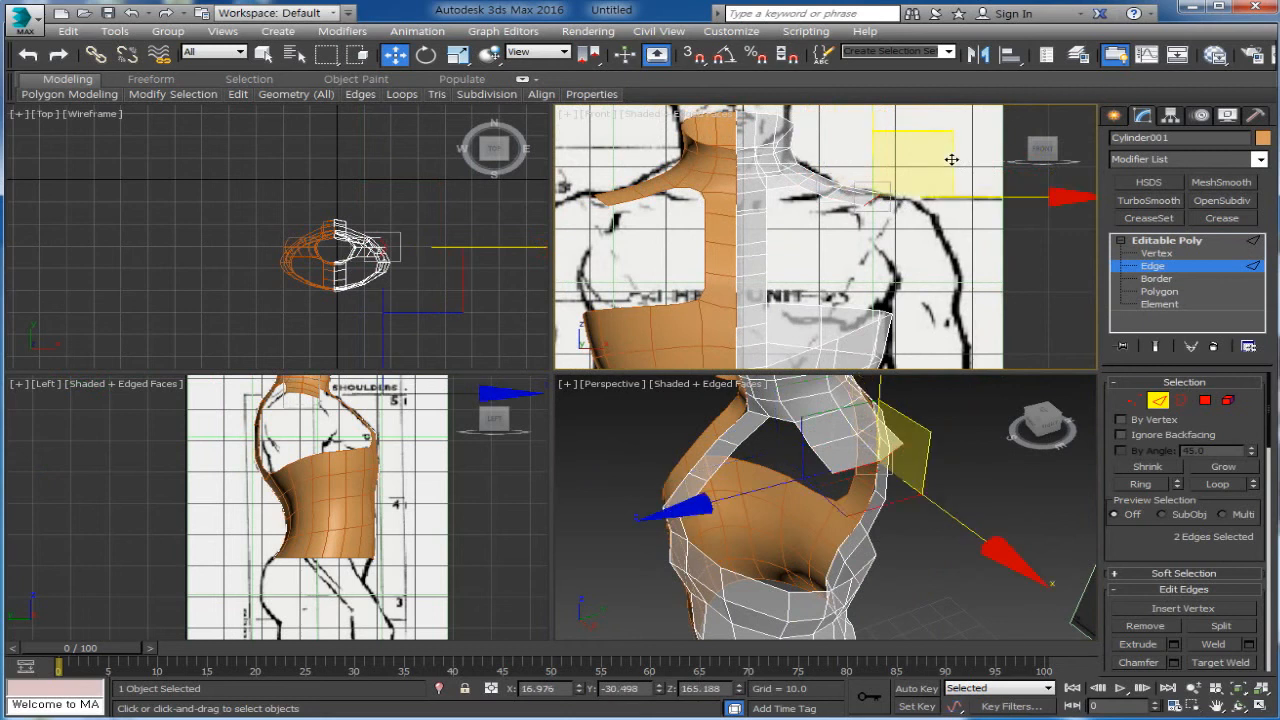
{"action": "middle_click_drag", "start_coordinate": [876, 553], "coordinate": [898, 454], "text": "alt"}
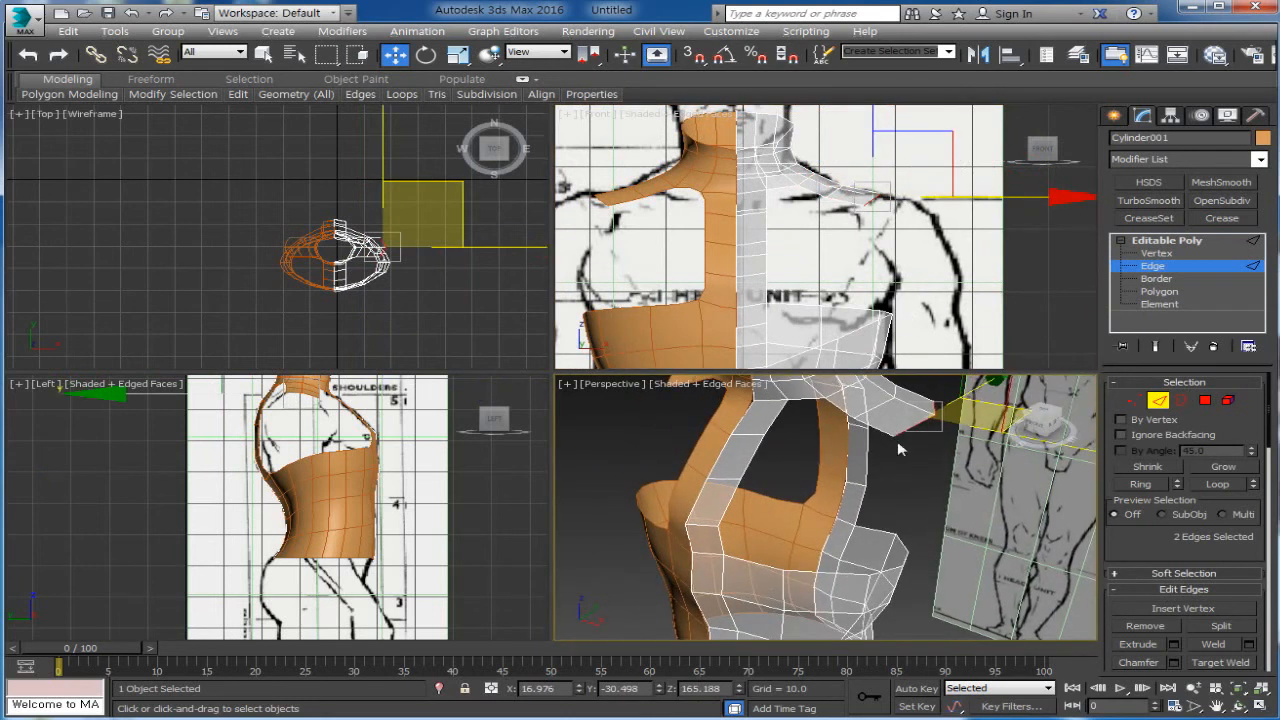
{"action": "middle_click_drag", "start_coordinate": [974, 552], "coordinate": [972, 597], "text": "alt"}
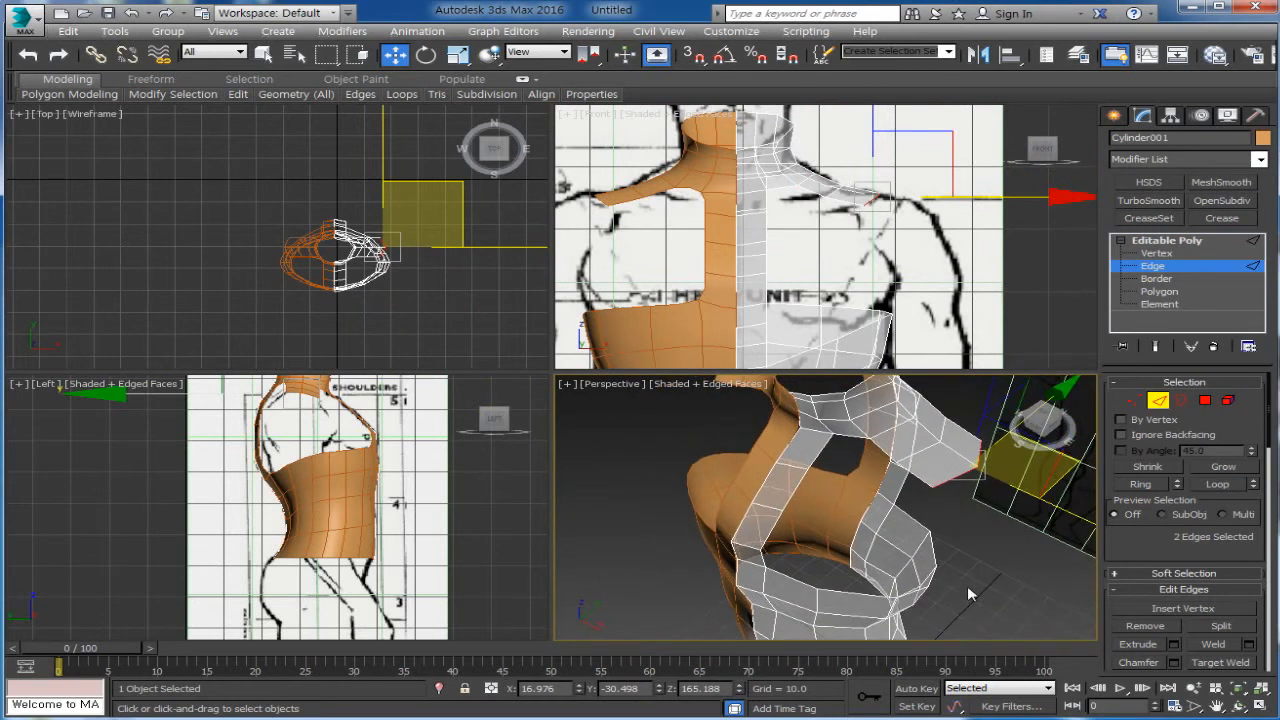
{"action": "left_click", "coordinate": [970, 583]}
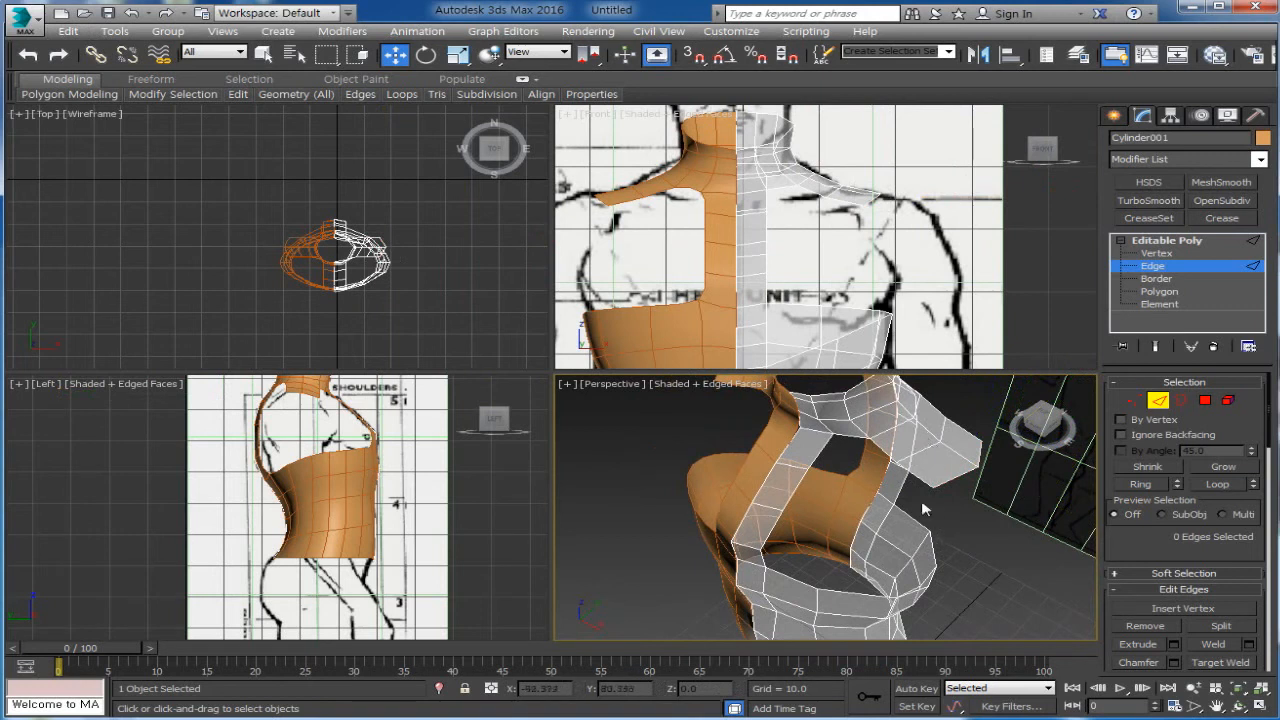
Reposition the outer vertex where the front centre strip meets the neck base to about X 3.1, Y -37.2, Z 166.3
{"action": "left_click", "coordinate": [1132, 400]}
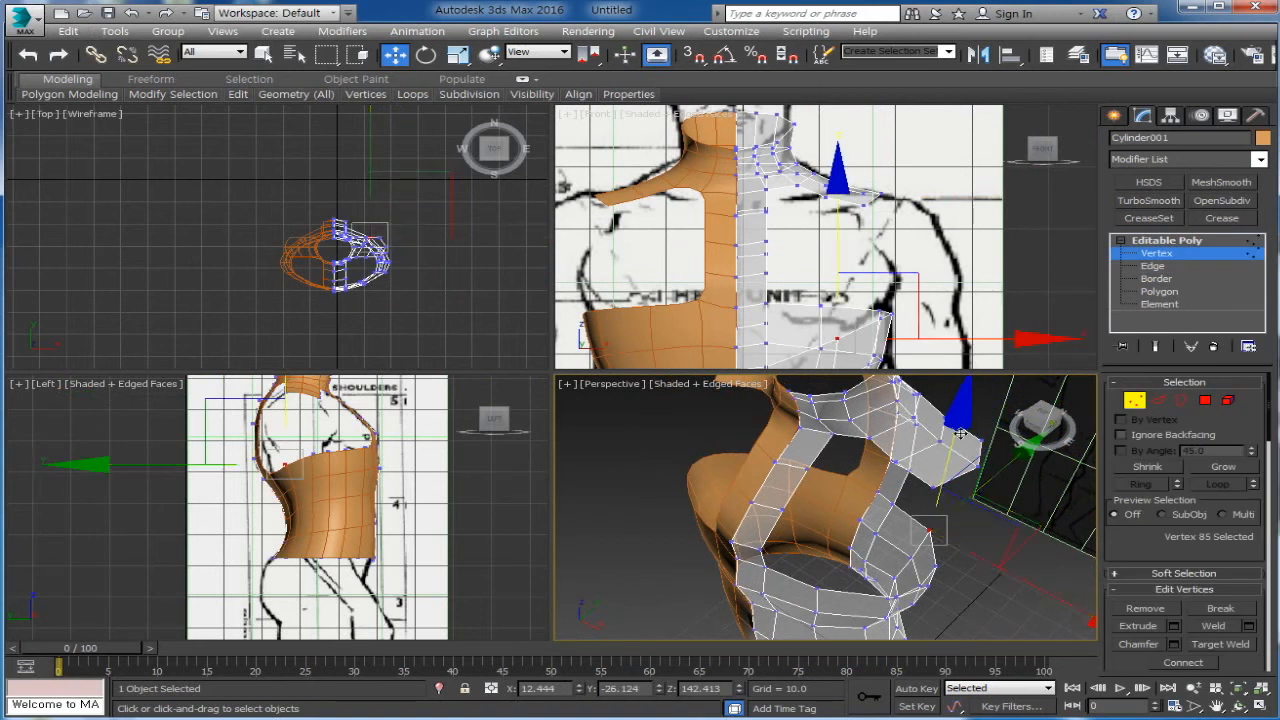
{"action": "left_click", "coordinate": [831, 432]}
{"action": "middle_click_drag", "start_coordinate": [874, 514], "coordinate": [840, 497], "text": "alt"}
{"action": "middle_click_drag", "start_coordinate": [840, 497], "coordinate": [836, 537]}
{"action": "left_click_drag", "start_coordinate": [930, 455], "coordinate": [918, 434]}
{"action": "middle_click_drag", "start_coordinate": [918, 434], "coordinate": [812, 500], "text": "alt"}
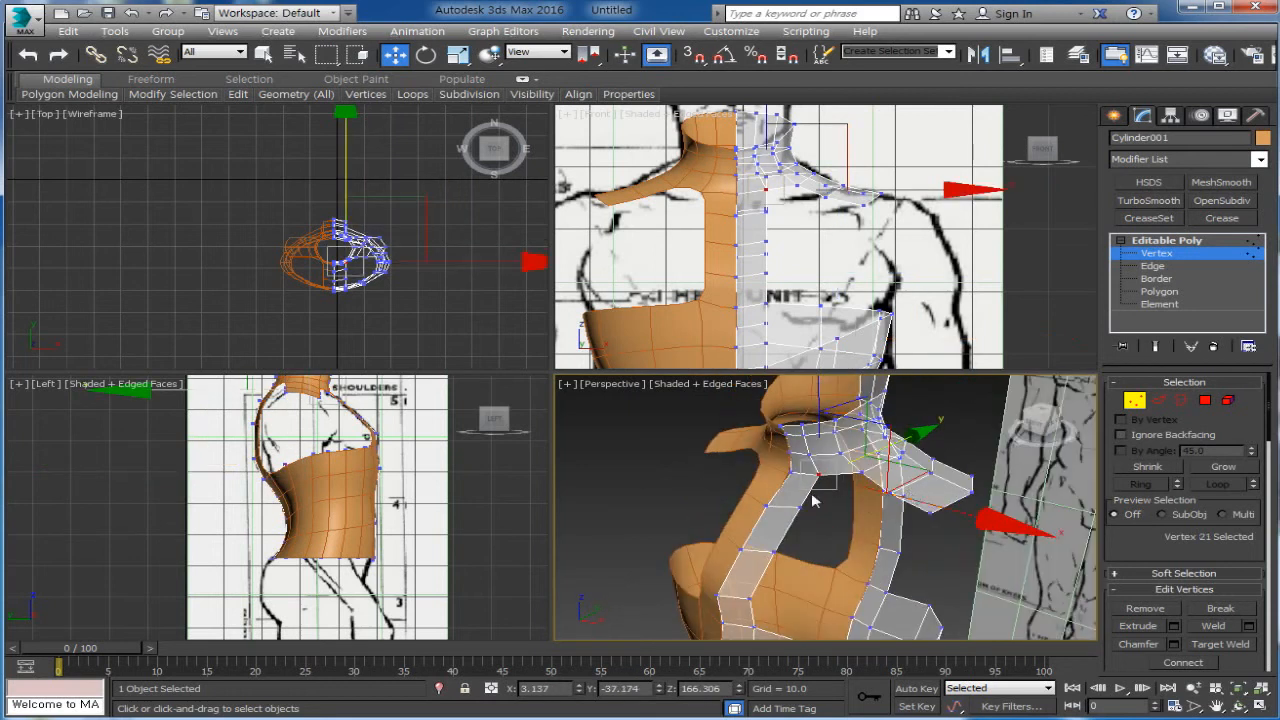
Move the two front lower vertices of the shoulder extension forward to about X 13.3, Y -37.3
{"action": "left_click", "coordinate": [937, 404]}
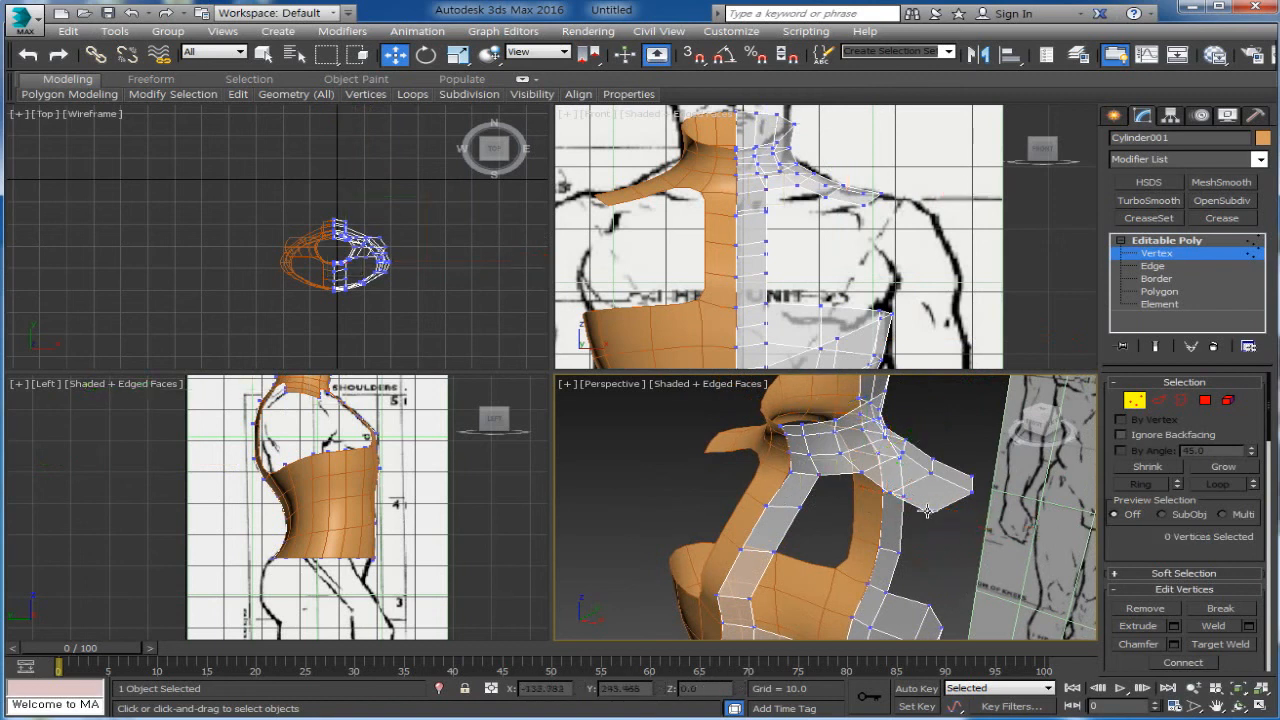
{"action": "left_click", "coordinate": [929, 512]}
{"action": "left_click", "coordinate": [884, 494], "text": "ctrl"}
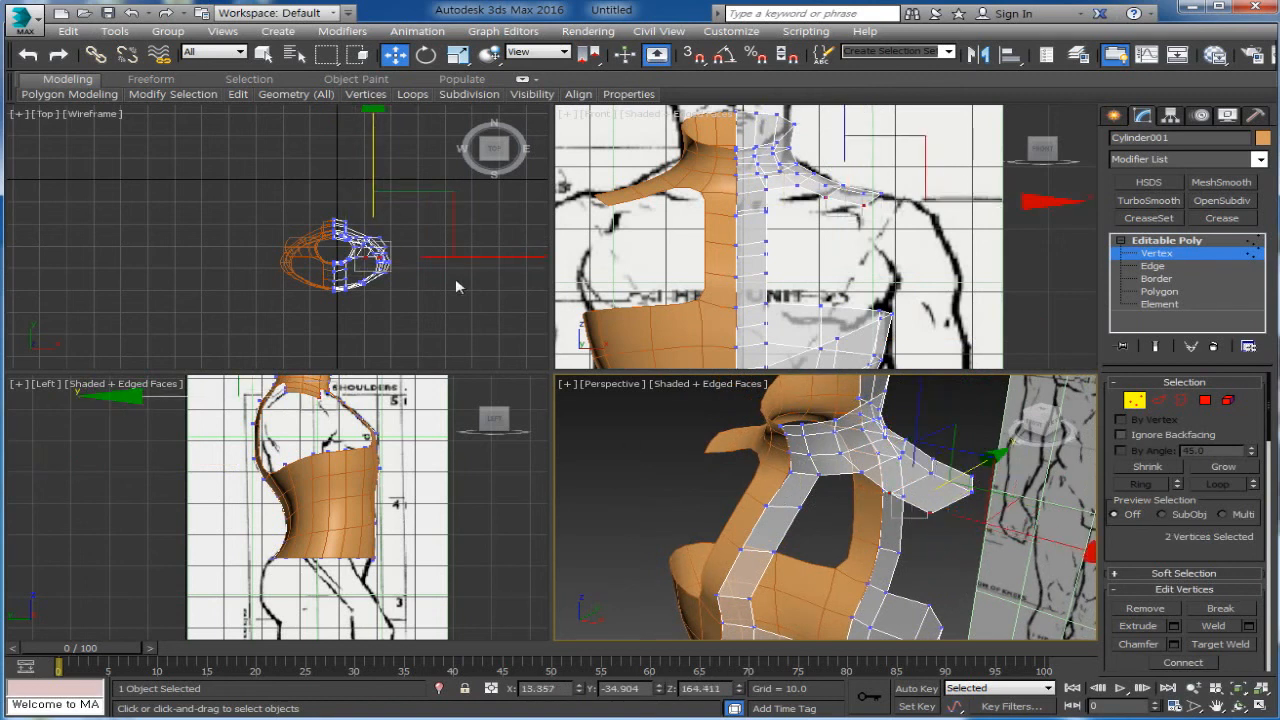
{"action": "scroll", "coordinate": [370, 272], "scroll_direction": "up", "scroll_amount": 5}
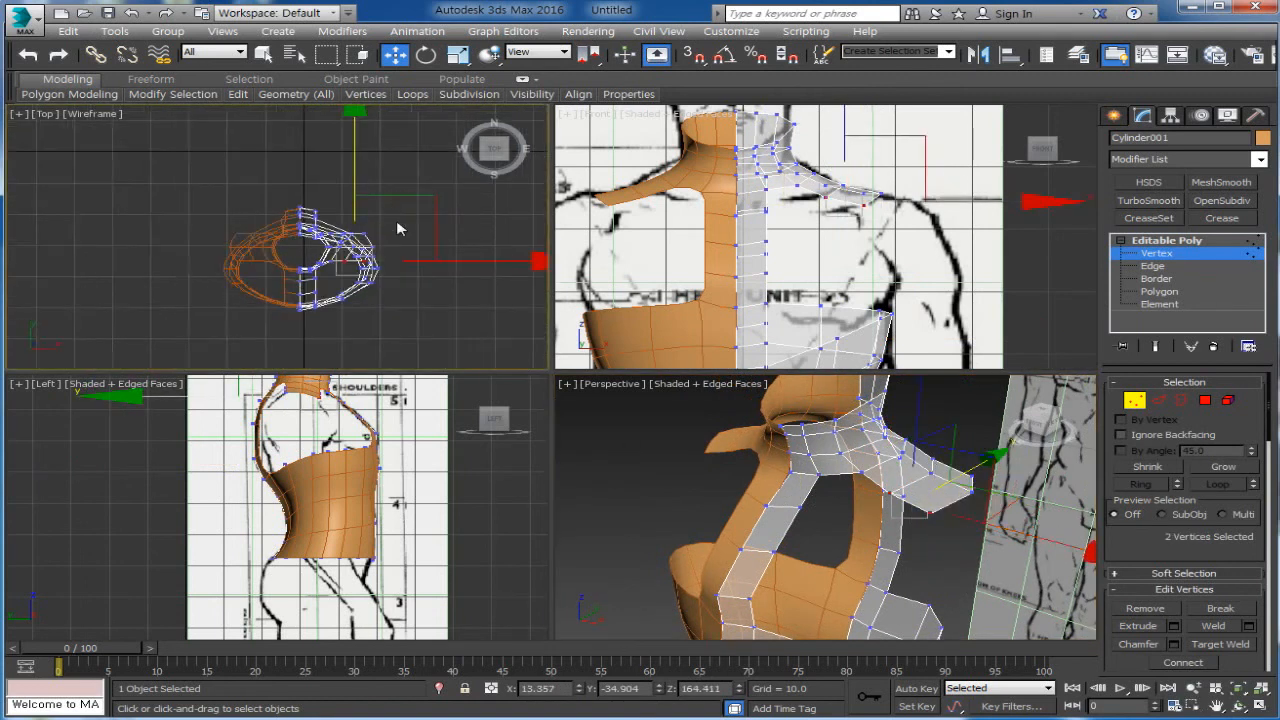
{"action": "left_click", "coordinate": [426, 55]}
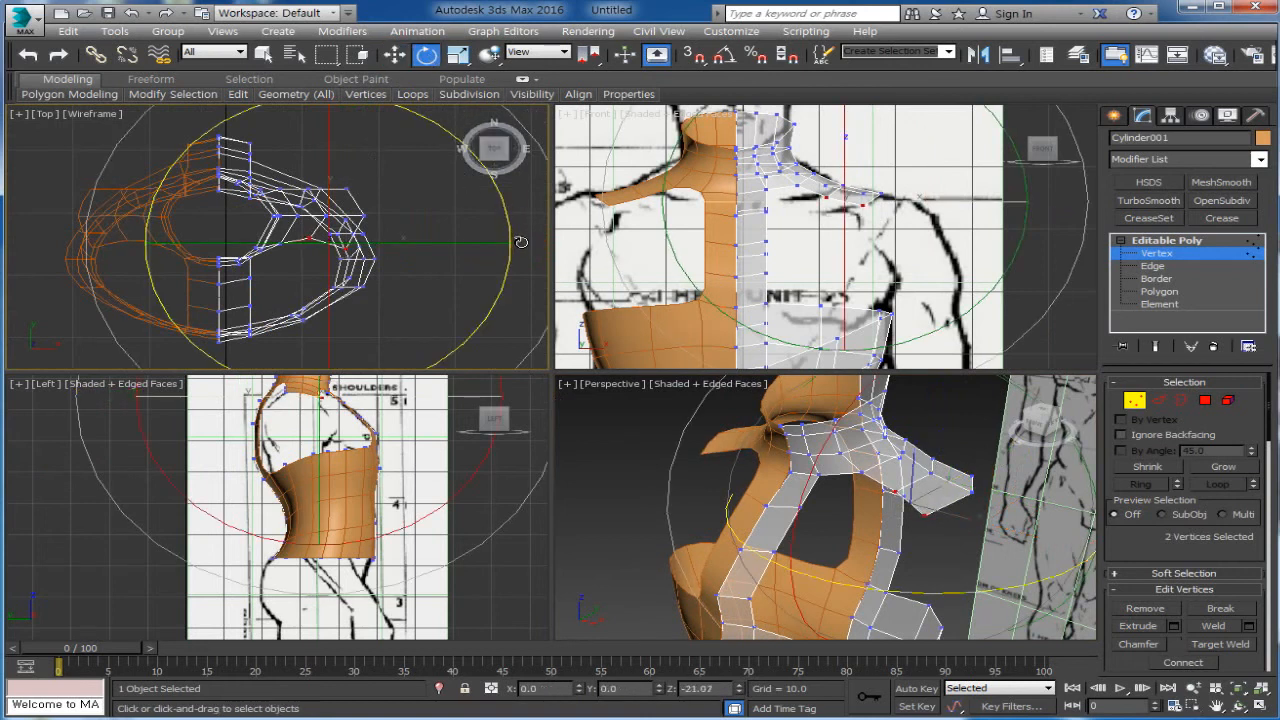
{"action": "left_click", "coordinate": [397, 57]}
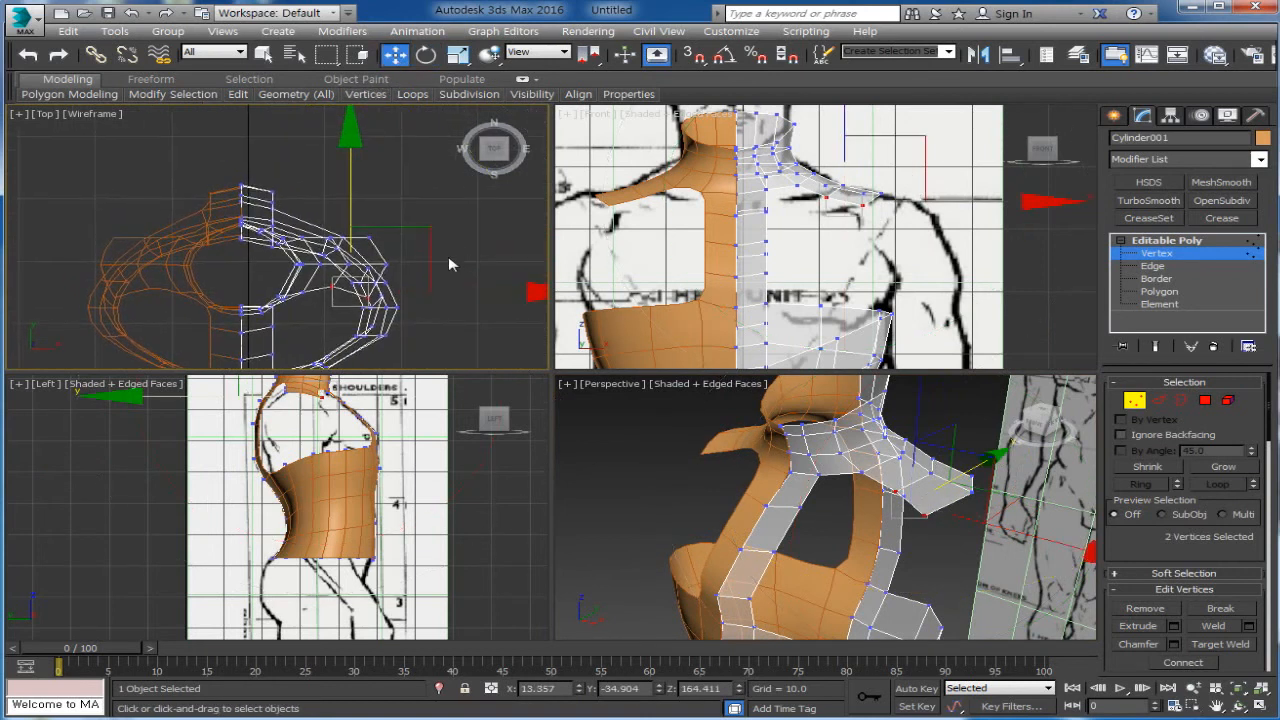
{"action": "mouse_move", "coordinate": [429, 251]}
{"action": "left_mouse_down"}
{"action": "mouse_move", "coordinate": [434, 242]}
{"action": "mouse_move", "coordinate": [434, 257]}
{"action": "left_mouse_up"}
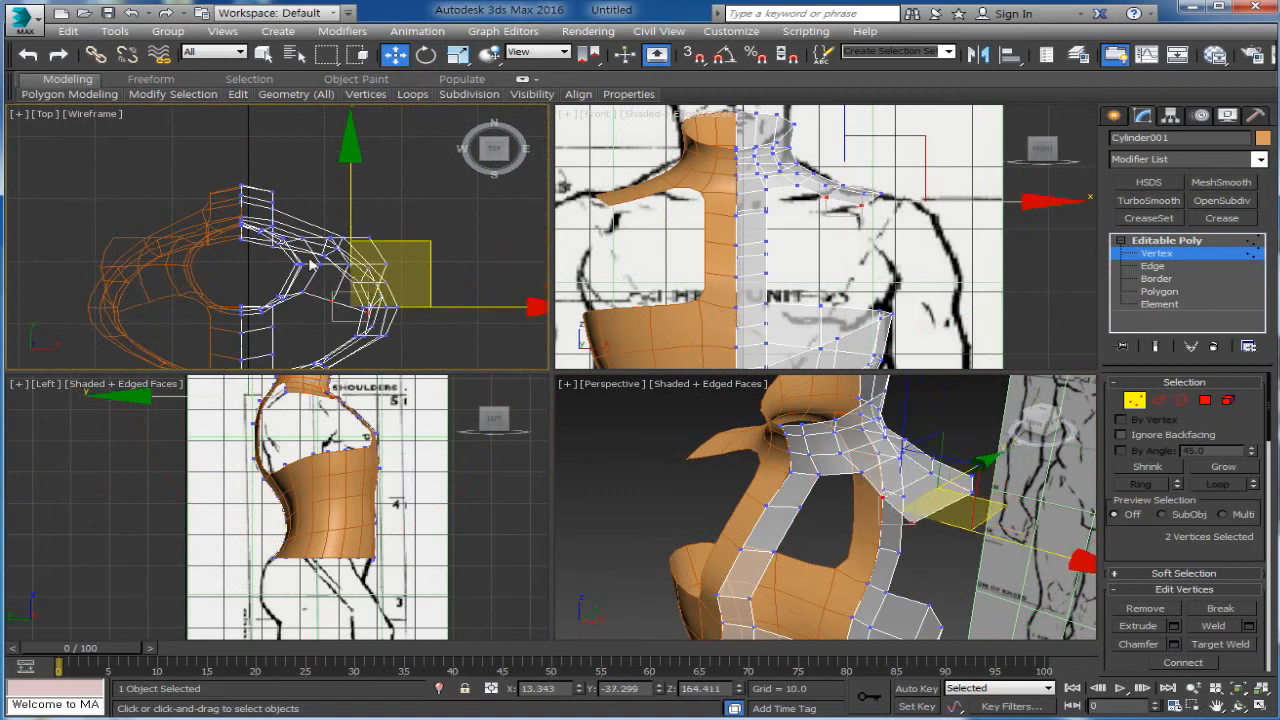
Reposition the shoulder extension's two rear vertices to about X 14.6, Y -23.1 and X 11, Y -24.4
{"action": "left_click", "coordinate": [461, 222]}
{"action": "left_click", "coordinate": [361, 218]}
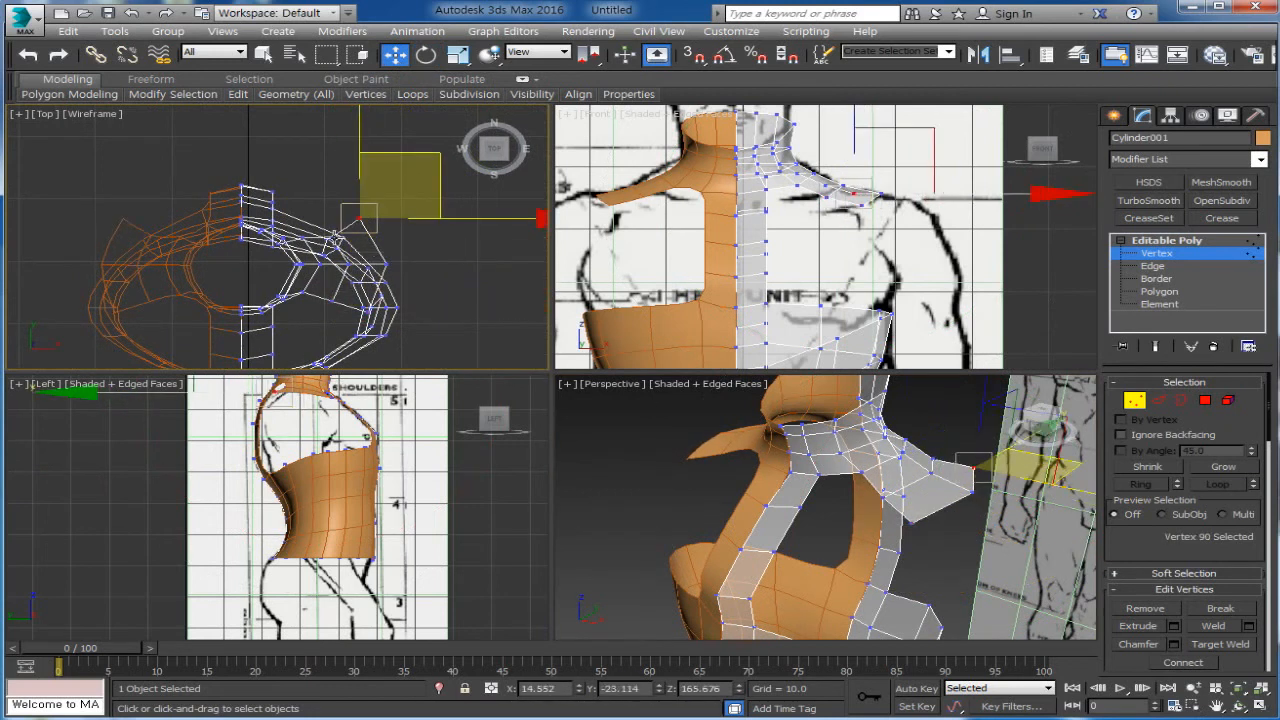
{"action": "left_click", "coordinate": [331, 229]}
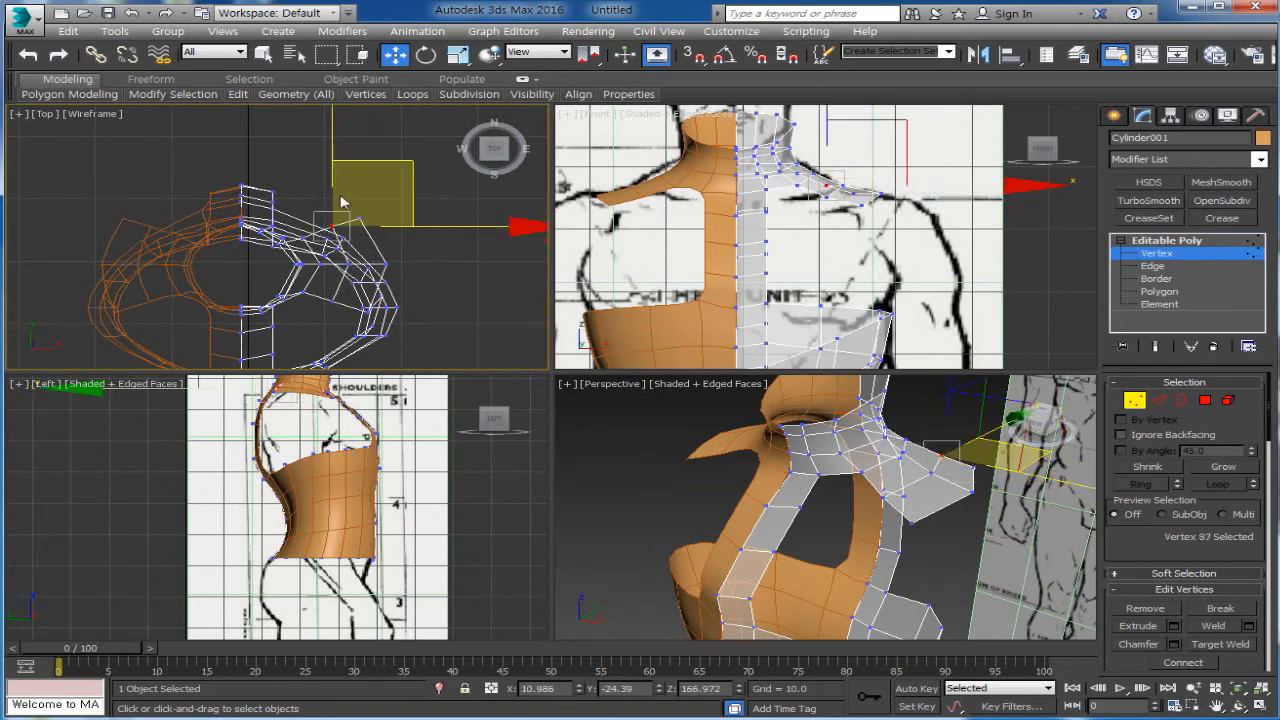
{"action": "left_click", "coordinate": [376, 216]}
{"action": "left_click", "coordinate": [358, 219]}
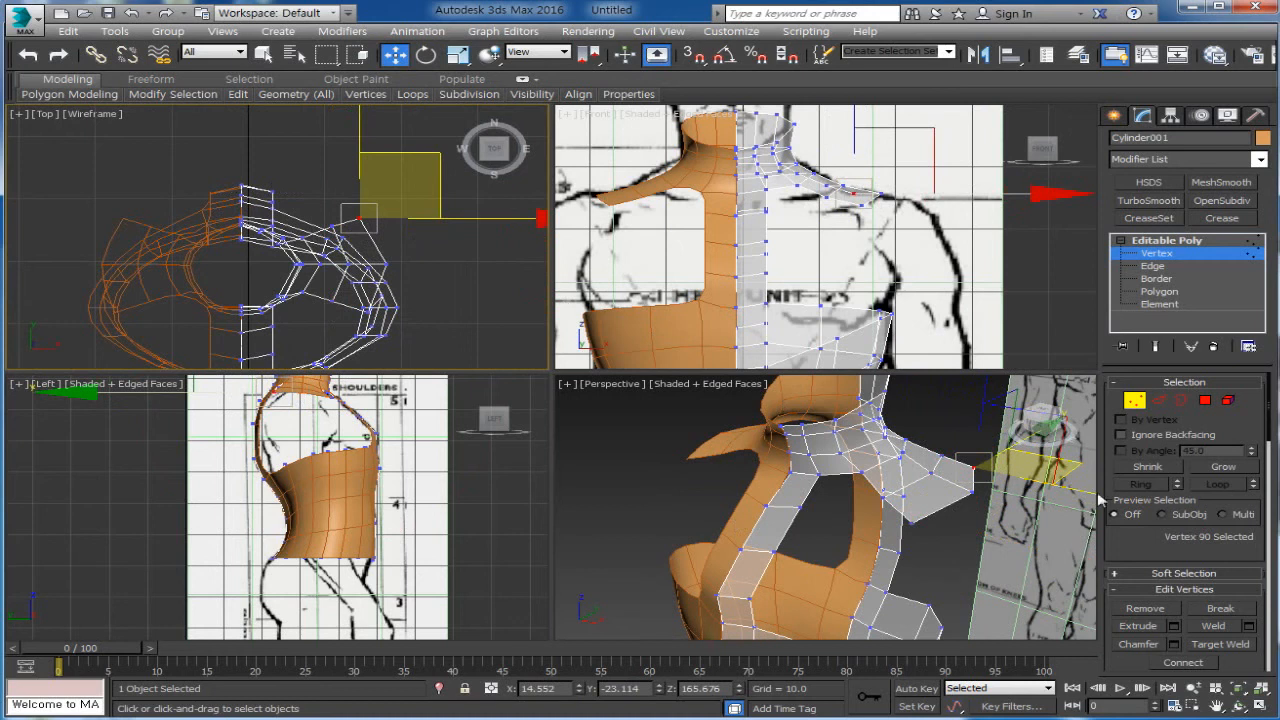
Bridge the front underside edge of the neck base to the top outer edge of the front centre strip
{"action": "left_click", "coordinate": [1157, 401]}
{"action": "left_click", "coordinate": [872, 483]}
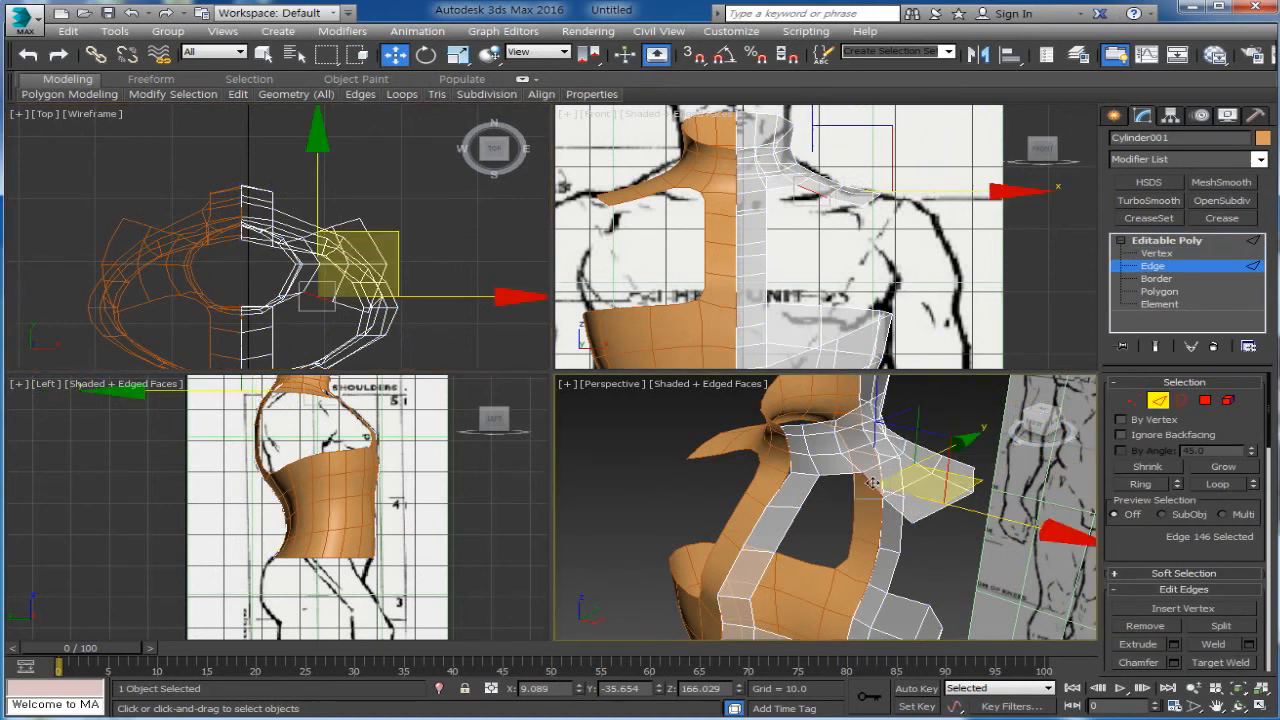
{"action": "left_click", "coordinate": [808, 495], "text": "ctrl"}
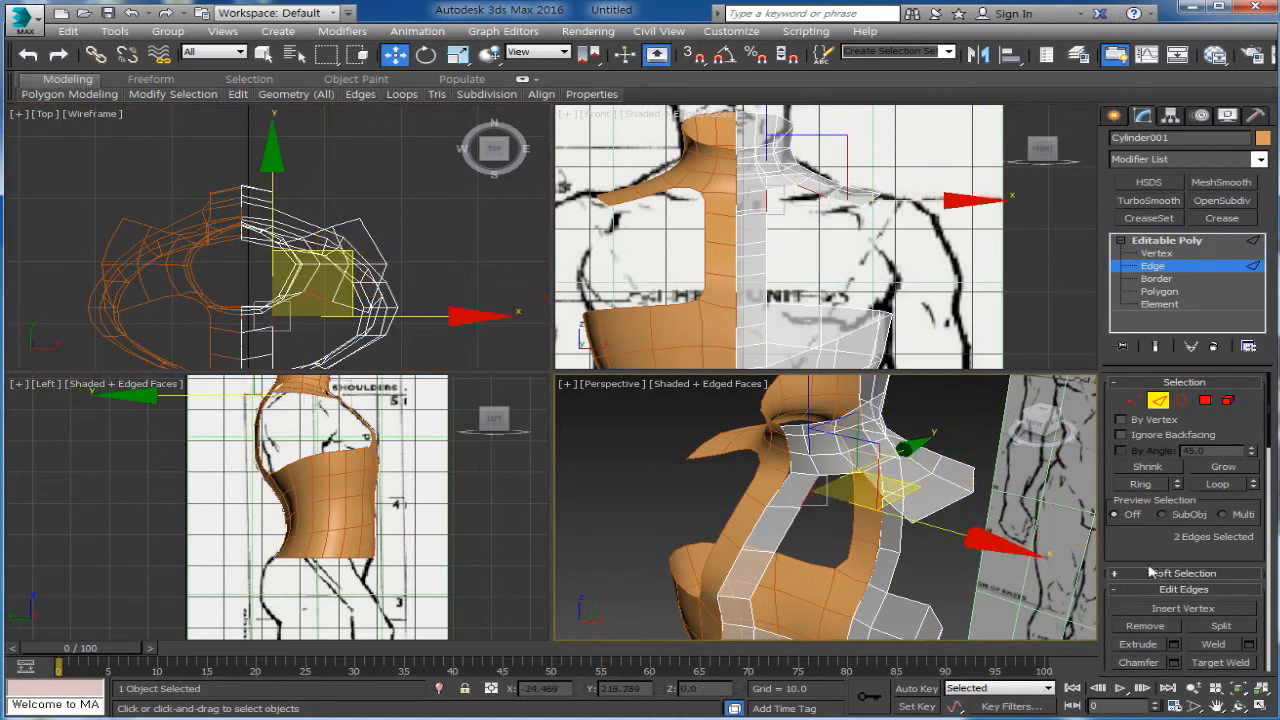
{"action": "left_click_drag", "start_coordinate": [1137, 536], "coordinate": [1137, 405]}
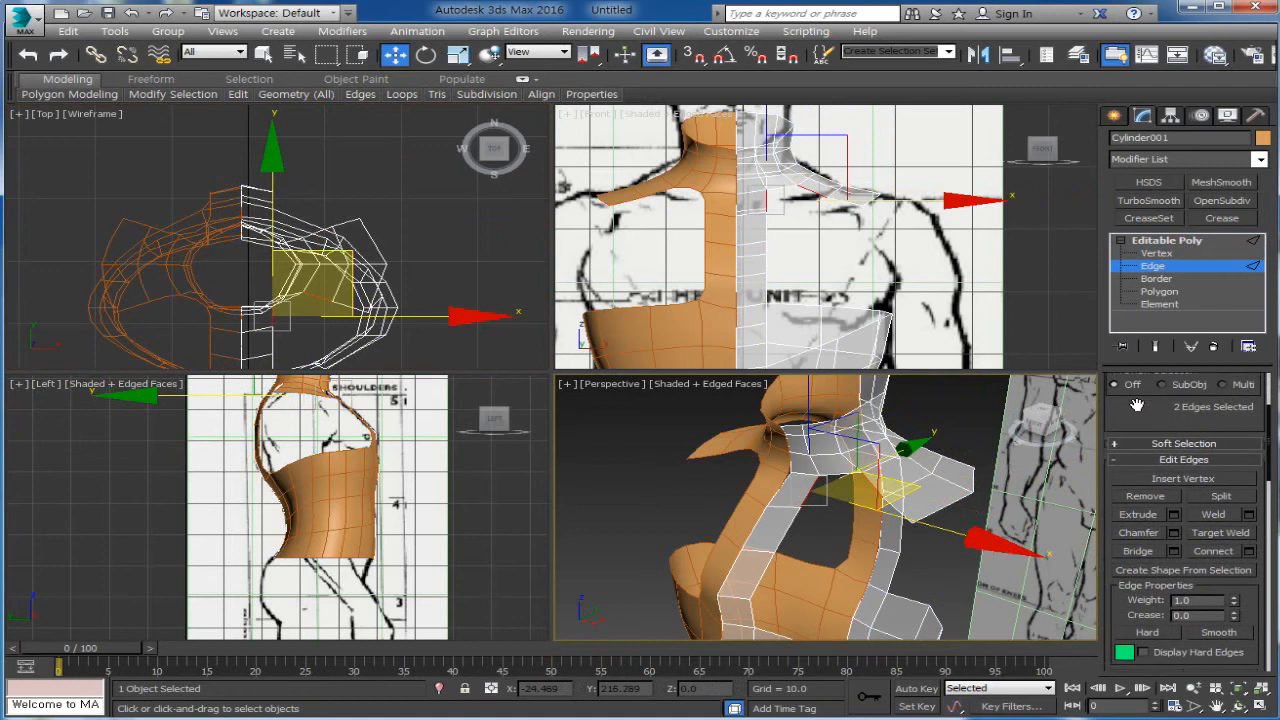
{"action": "left_click", "coordinate": [1137, 555]}
{"action": "left_click", "coordinate": [872, 604]}
{"action": "middle_click_drag", "start_coordinate": [872, 604], "coordinate": [880, 560], "text": "alt"}
{"action": "left_click", "coordinate": [946, 486]}
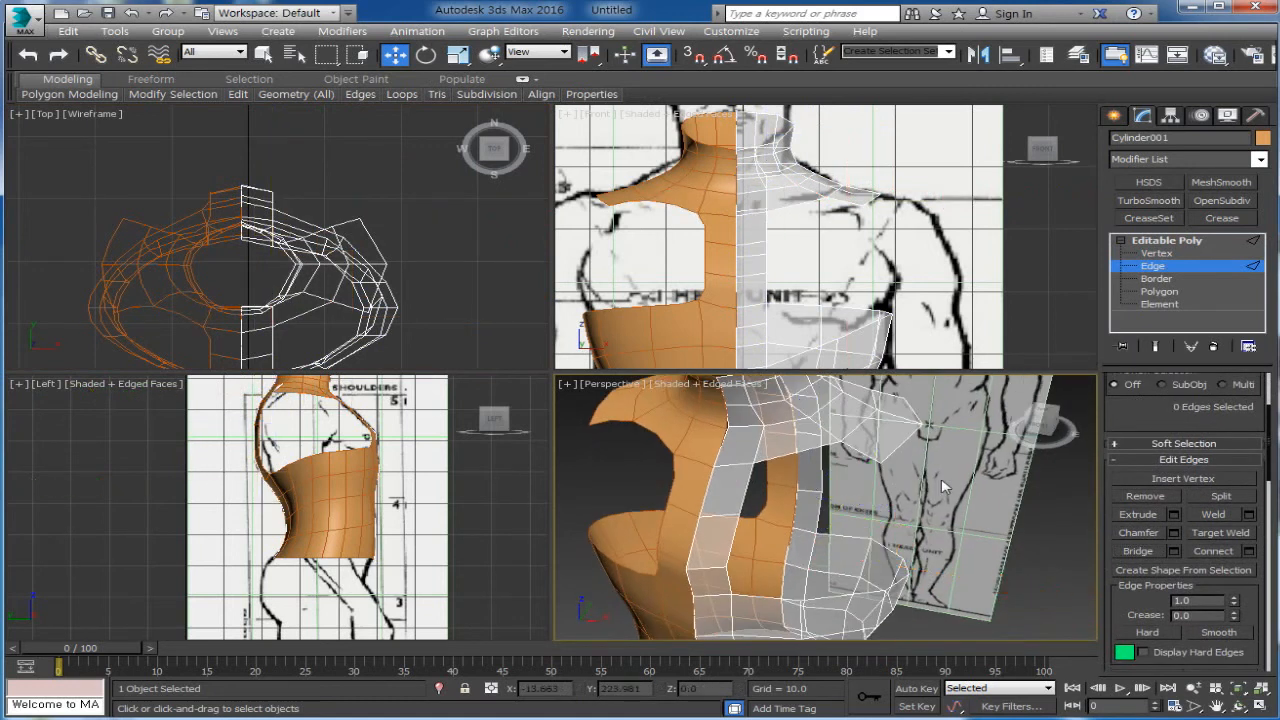
Move the front underside shoulder vertex beside the new bridge to about X 10, Z 164.3
{"action": "left_click", "coordinate": [1150, 254]}
{"action": "left_click", "coordinate": [839, 444]}
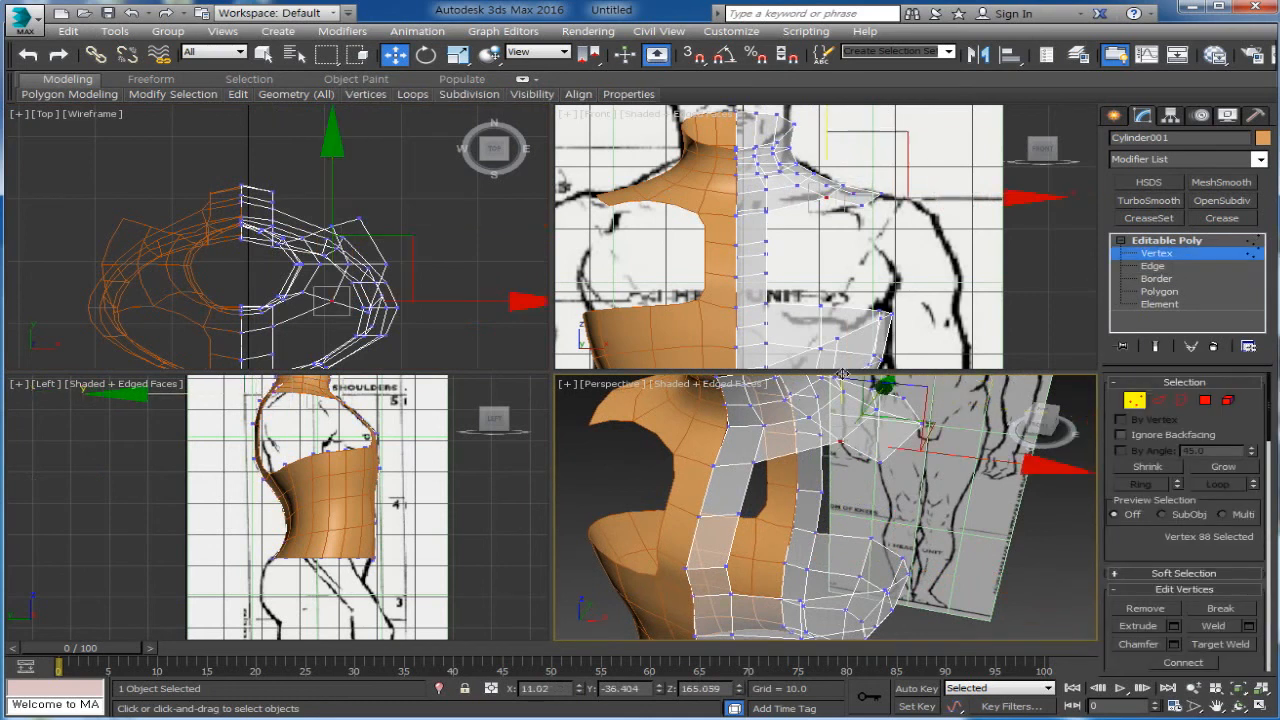
{"action": "left_click", "coordinate": [903, 156]}
{"action": "left_click_drag", "start_coordinate": [905, 165], "coordinate": [897, 172]}
{"action": "middle_click_drag", "start_coordinate": [824, 345], "coordinate": [830, 305]}
{"action": "middle_click_drag", "start_coordinate": [848, 535], "coordinate": [859, 500], "text": "alt"}
Extrude the three outer edges of the front centre strip sideways across the chest to about X 9.8
{"action": "left_click", "coordinate": [1164, 403]}
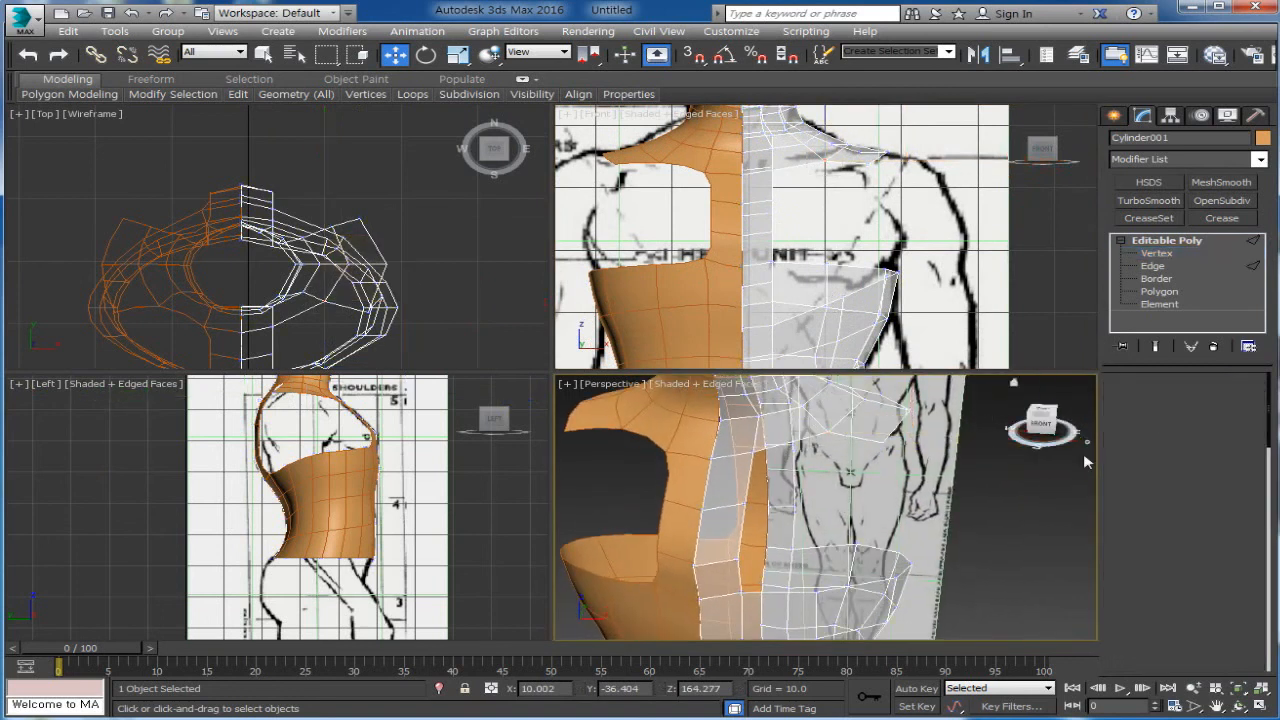
{"action": "left_click", "coordinate": [747, 486]}
{"action": "left_click", "coordinate": [738, 542], "text": "ctrl"}
{"action": "left_click", "coordinate": [736, 571], "text": "ctrl"}
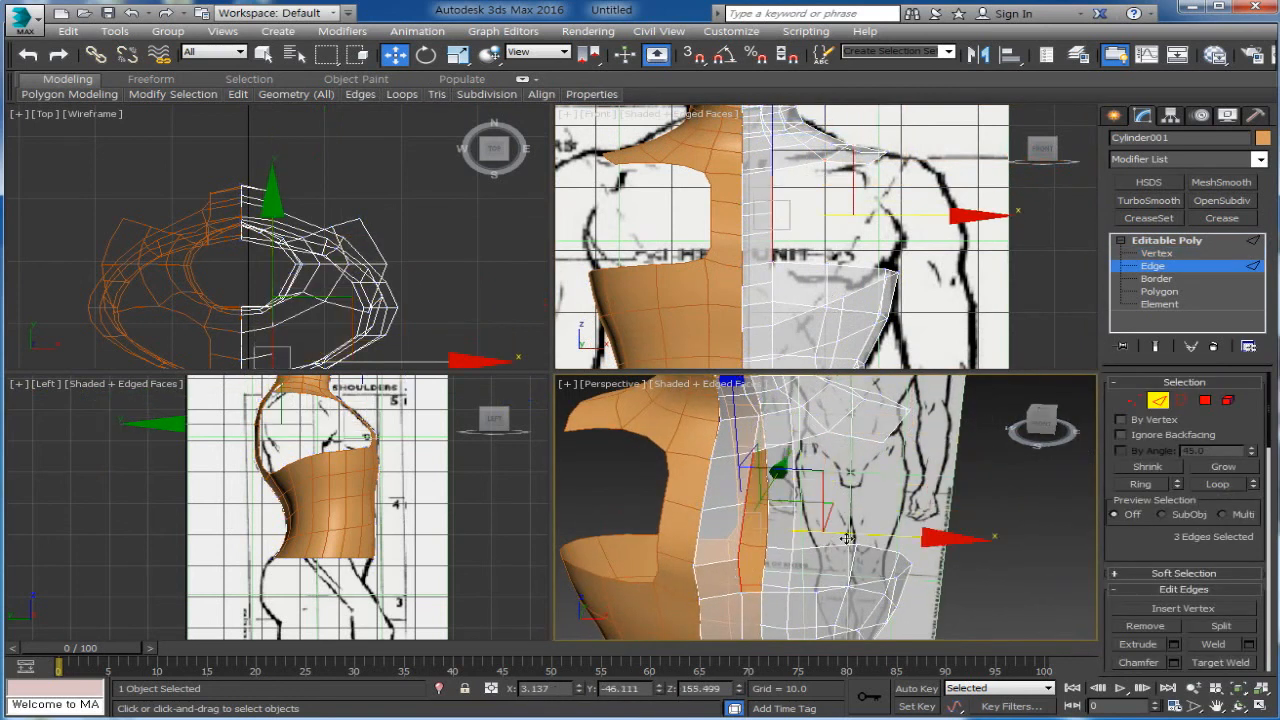
{"action": "left_click_drag", "start_coordinate": [850, 534], "coordinate": [906, 557], "text": "shift"}
{"action": "middle_click_drag", "start_coordinate": [905, 566], "coordinate": [878, 520], "text": "alt"}
{"action": "left_click", "coordinate": [884, 515]}
{"action": "key", "text": "ctrl+z"}
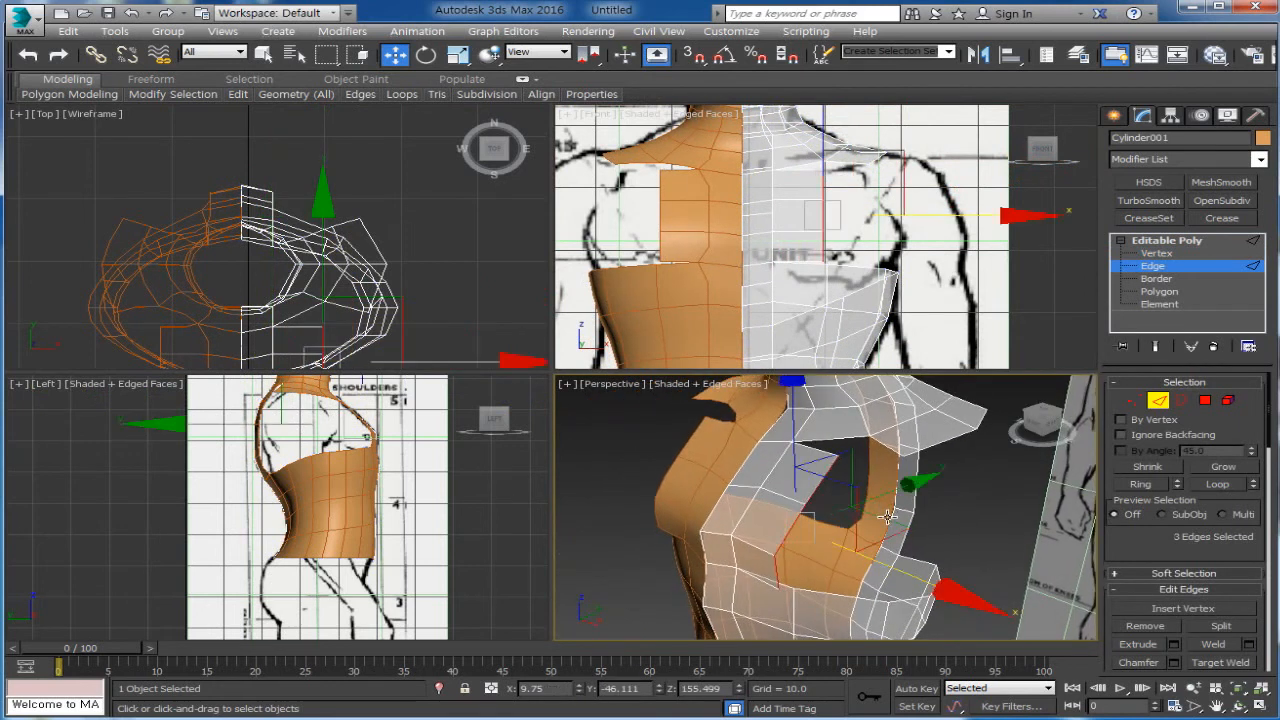
Move the chest panel's three outer edges back along Y to about -44.1 to follow the body's curve
{"action": "left_click_drag", "start_coordinate": [899, 494], "coordinate": [943, 476]}
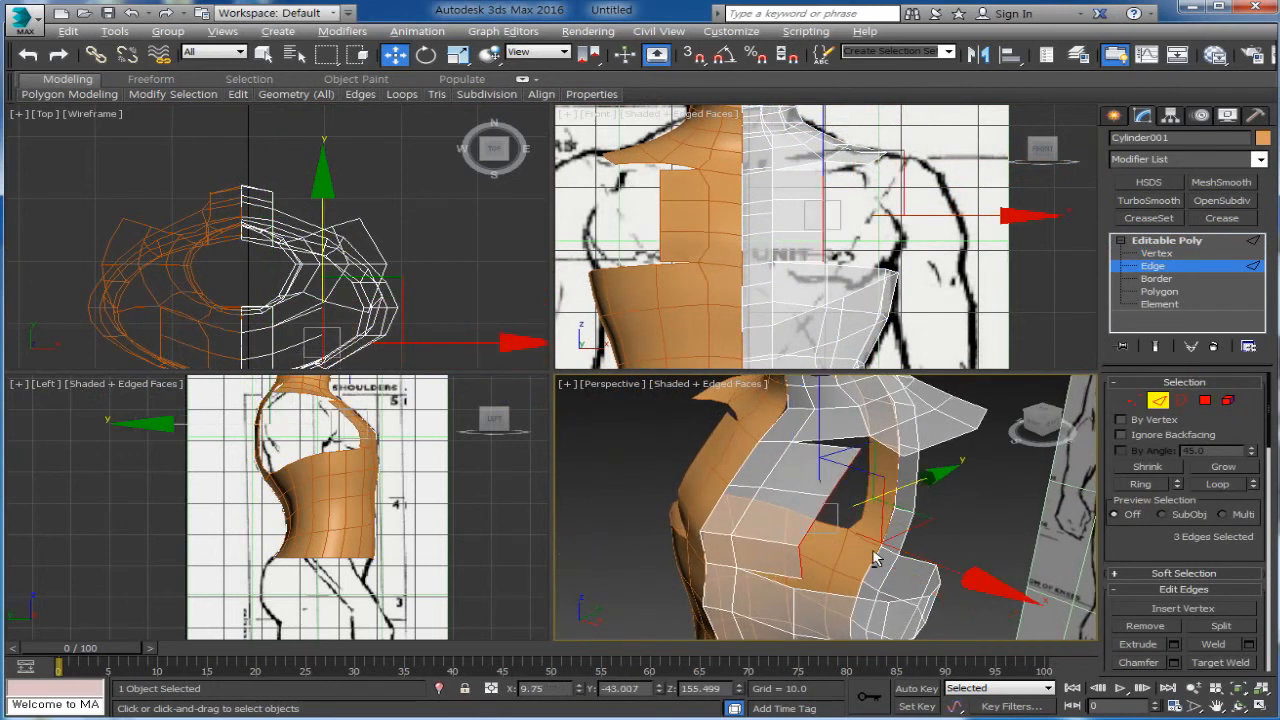
{"action": "middle_click_drag", "start_coordinate": [877, 560], "coordinate": [957, 580], "text": "alt"}
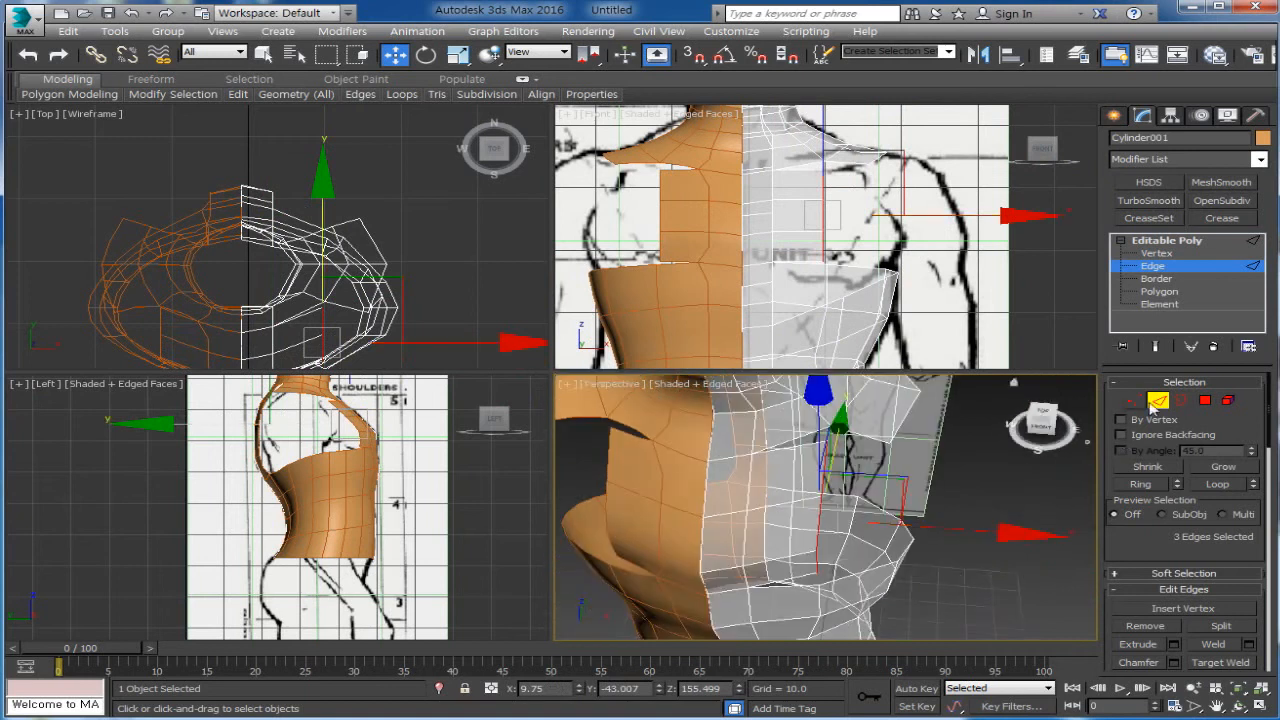
{"action": "middle_click_drag", "start_coordinate": [880, 480], "coordinate": [885, 459], "text": "alt"}
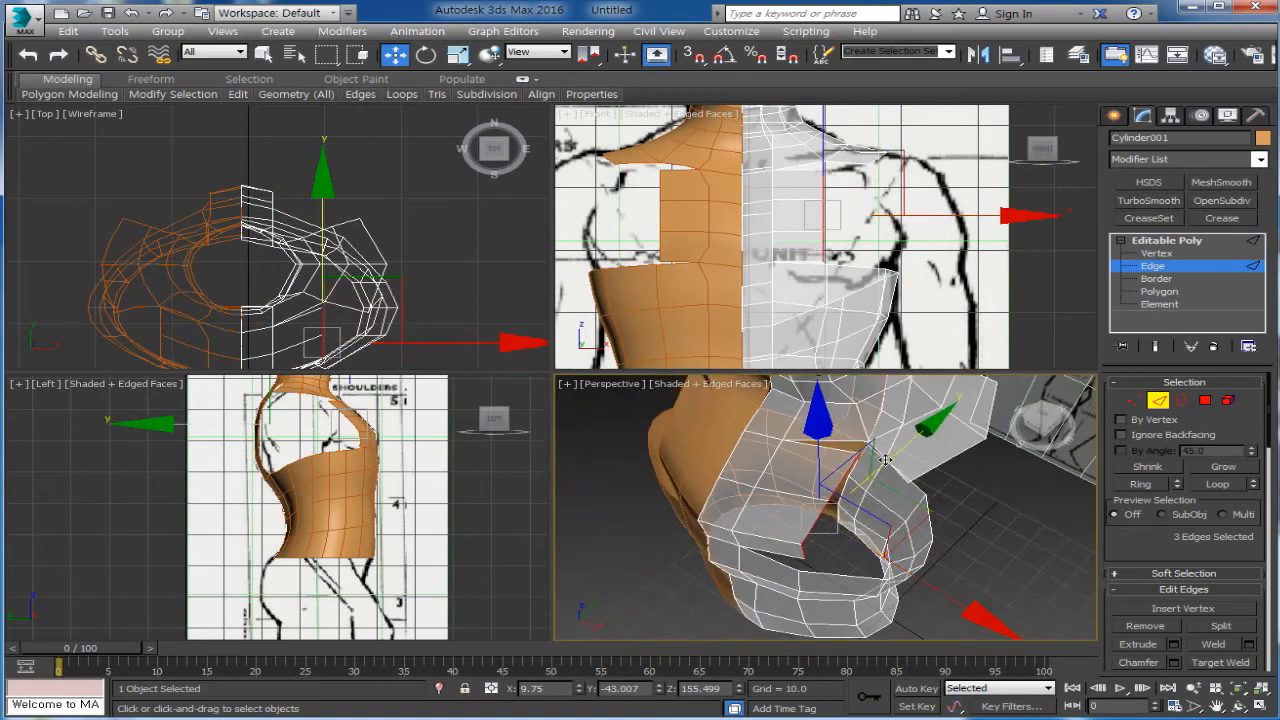
{"action": "left_click_drag", "start_coordinate": [897, 453], "coordinate": [892, 457]}
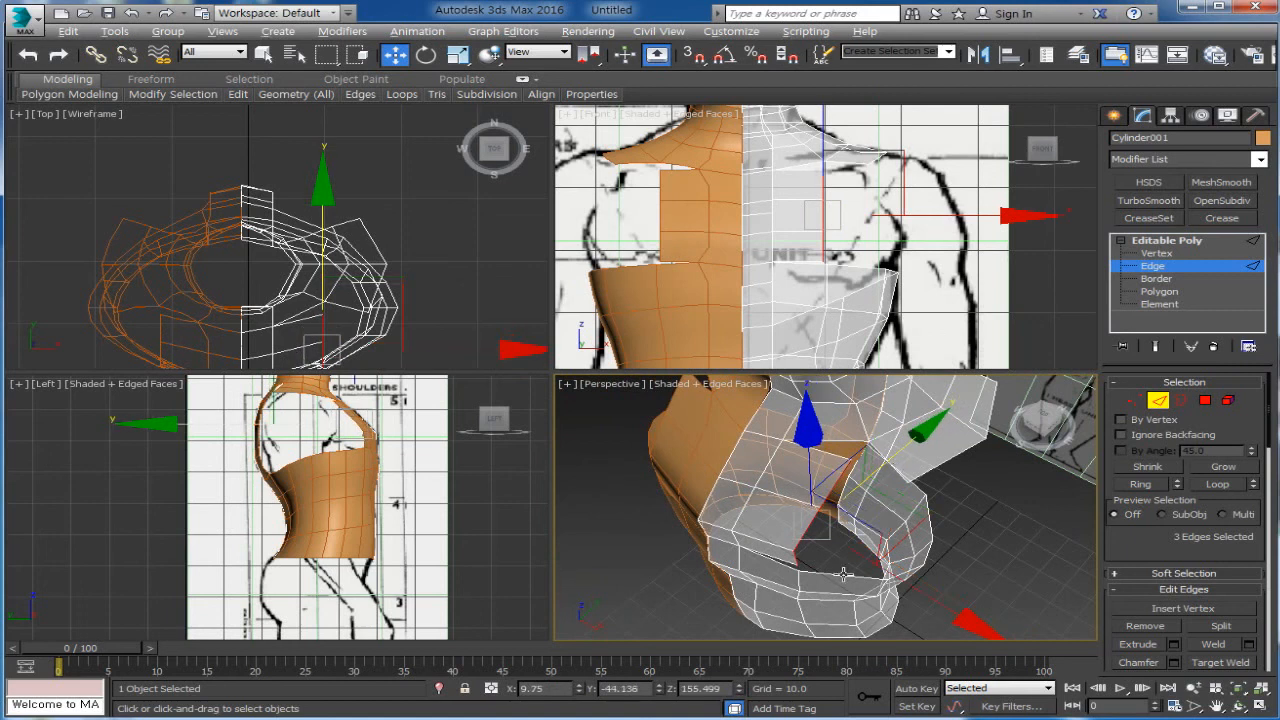
{"action": "middle_click_drag", "start_coordinate": [905, 476], "coordinate": [872, 562], "text": "alt"}
Target-weld the chest panel's lower and upper open corners to the adjacent torso and shoulder vertices
{"action": "left_click", "coordinate": [1134, 400]}
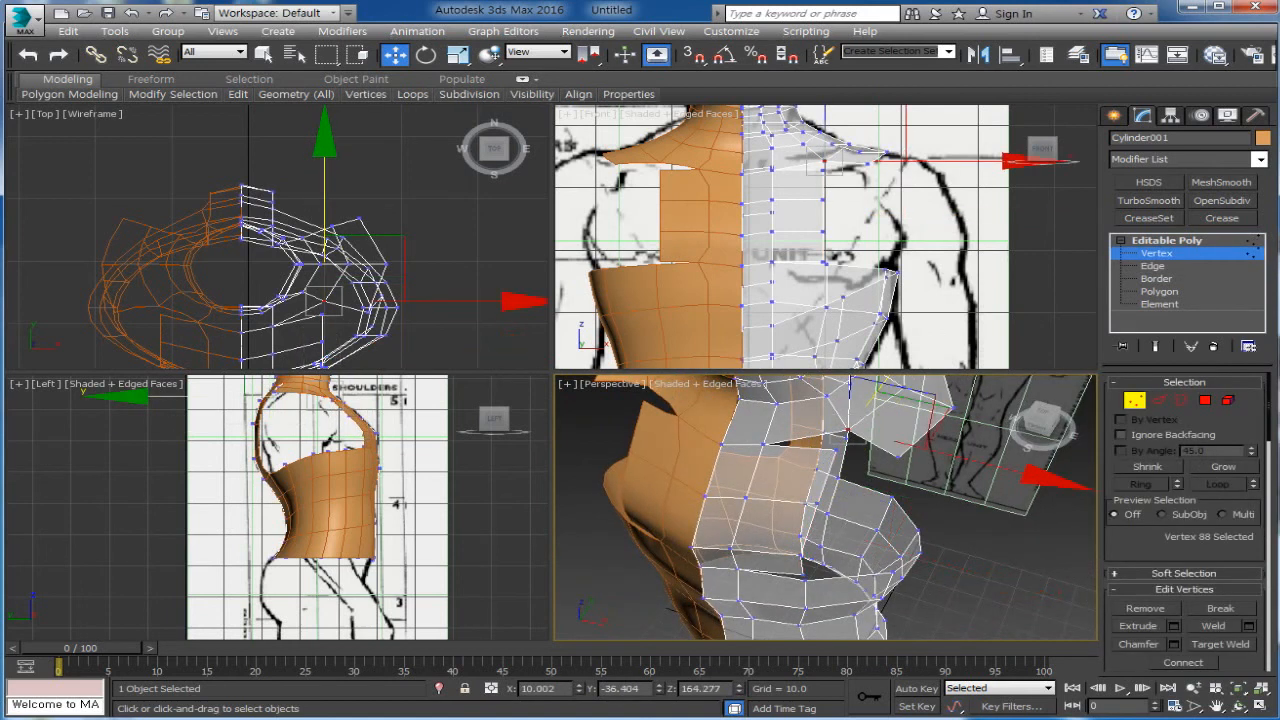
{"action": "left_click", "coordinate": [1221, 644]}
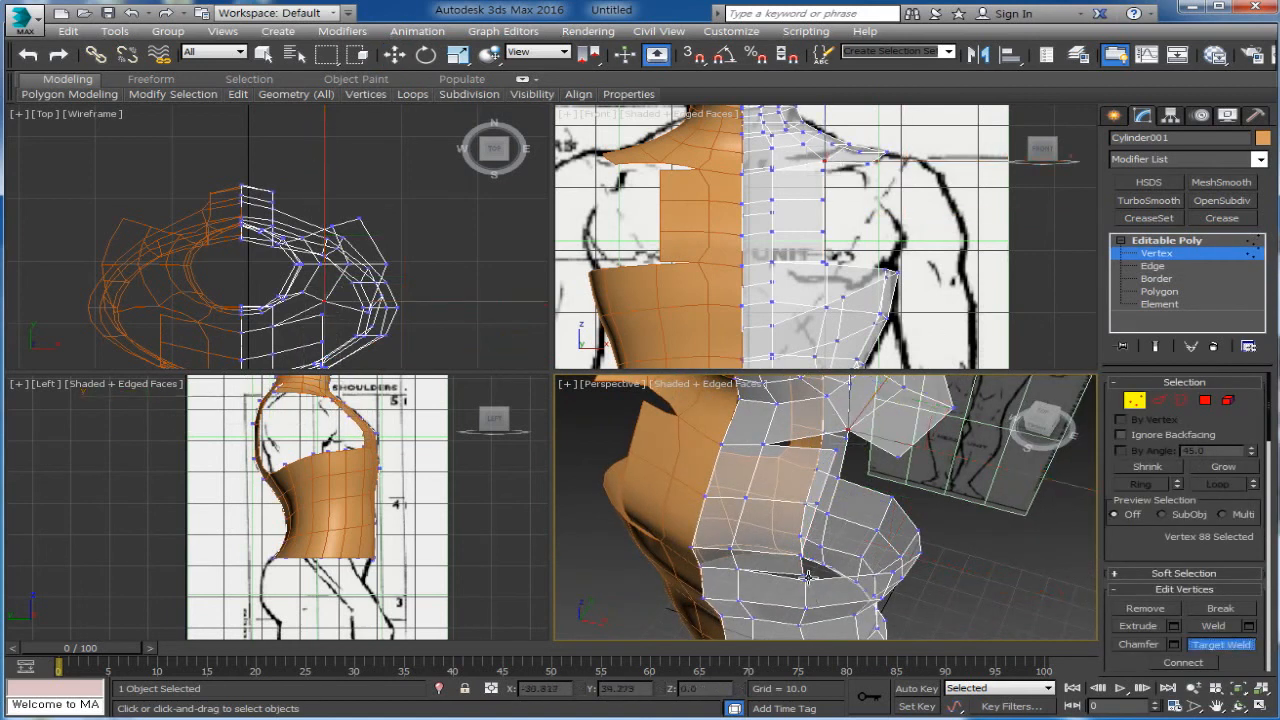
{"action": "left_click", "coordinate": [806, 577]}
{"action": "left_click", "coordinate": [822, 563]}
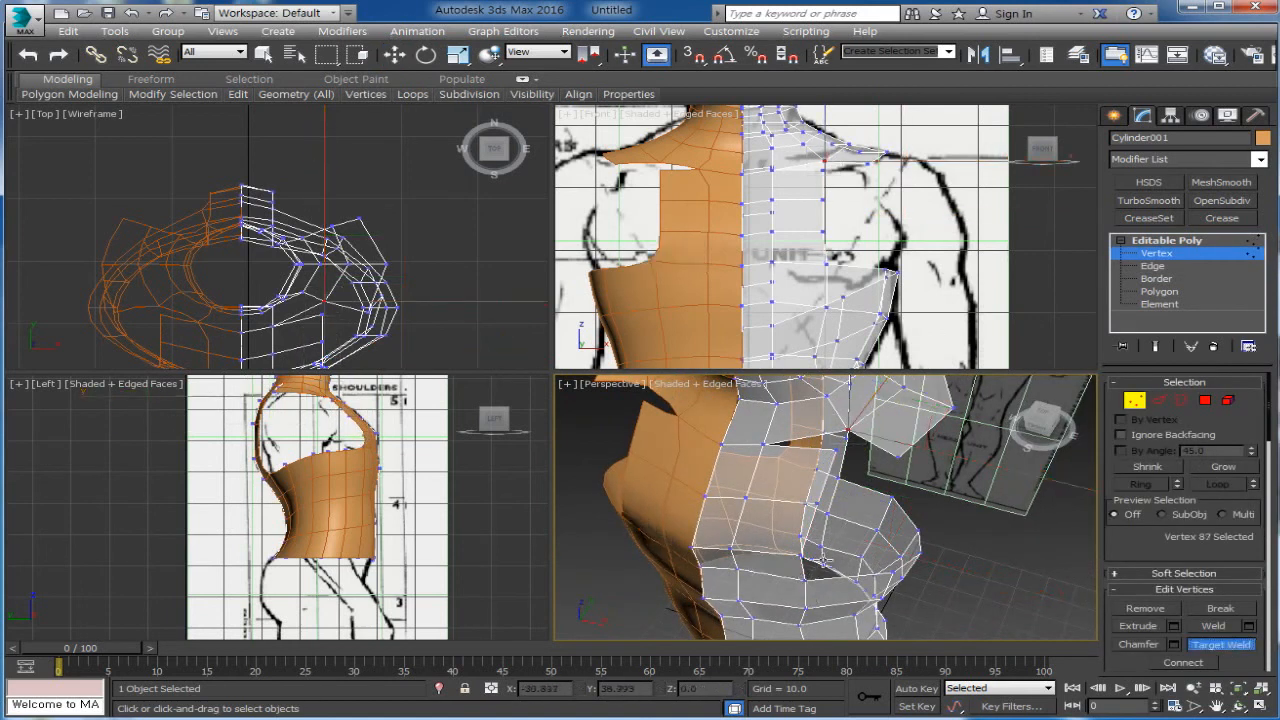
{"action": "left_click", "coordinate": [835, 453]}
{"action": "left_click", "coordinate": [848, 431]}
{"action": "right_click", "coordinate": [851, 479]}
{"action": "middle_click_drag", "start_coordinate": [791, 590], "coordinate": [757, 619], "text": "alt"}
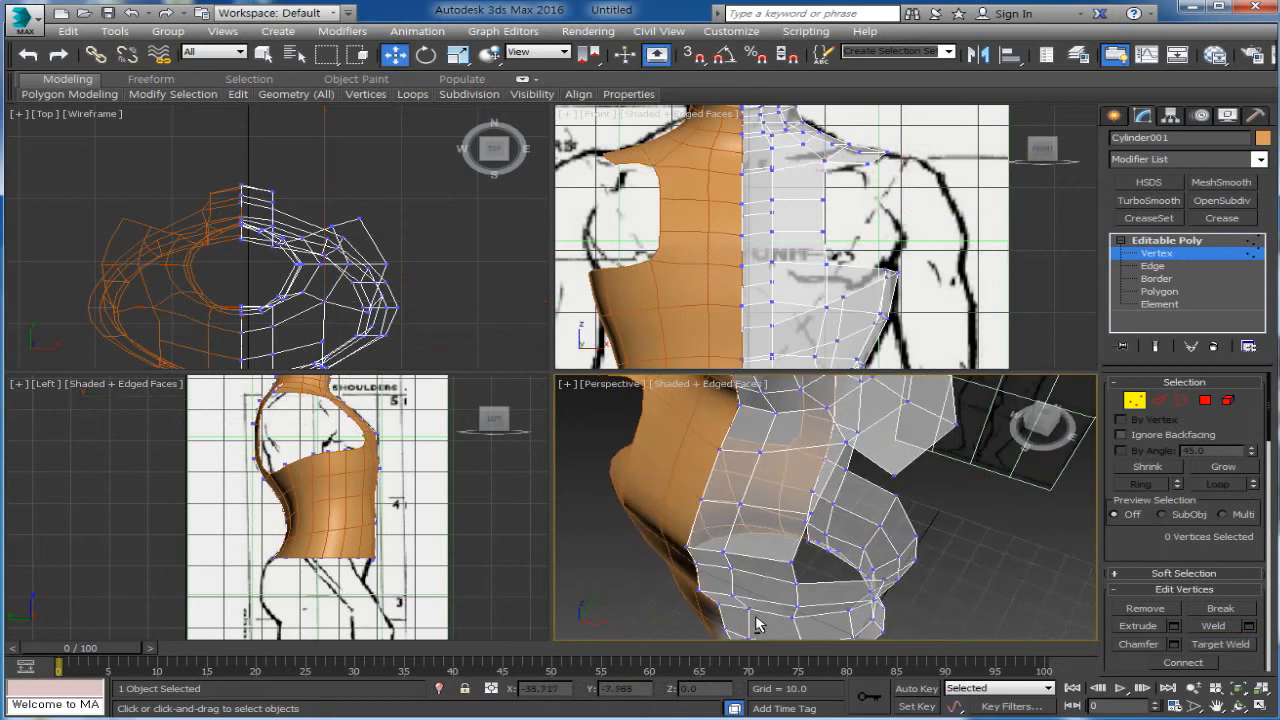
Shift two centre-line chest vertices along Y and adjust the panel's upper outer vertex to about X 9.8, Y -42.9, Z 158.1
{"action": "left_click", "coordinate": [688, 547]}
{"action": "left_click", "coordinate": [698, 563], "text": "ctrl"}
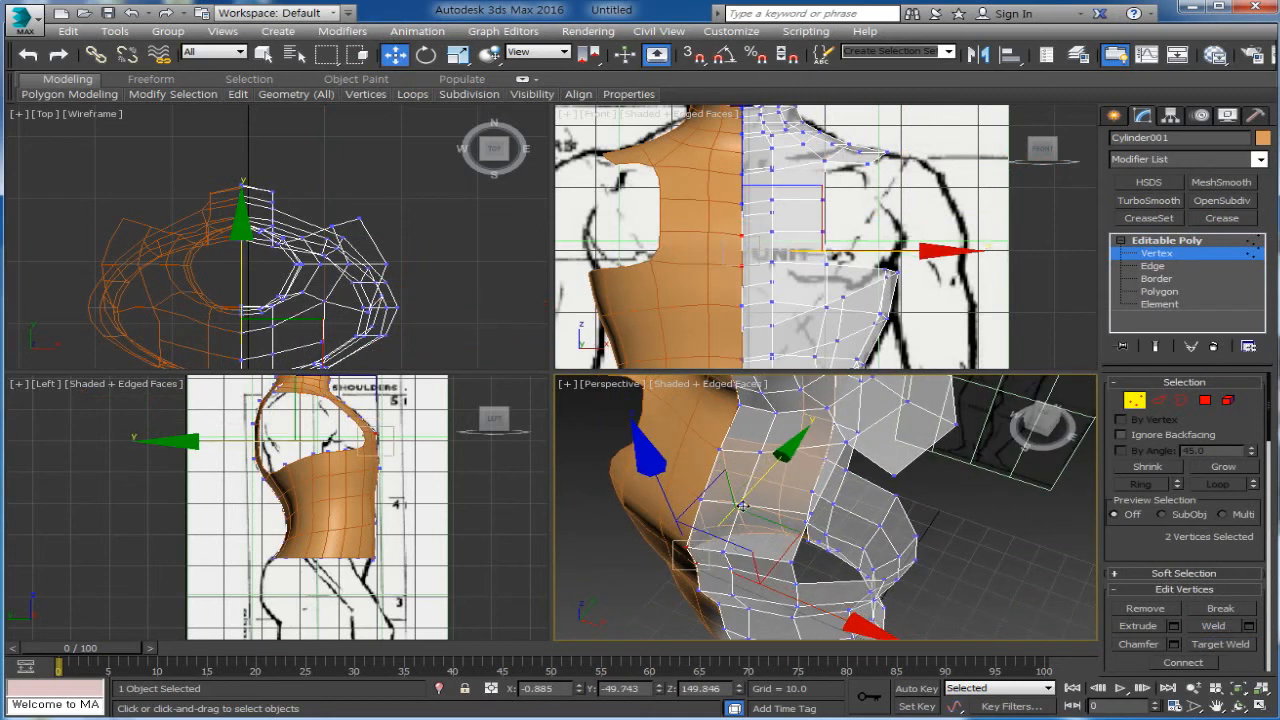
{"action": "left_click_drag", "start_coordinate": [749, 491], "coordinate": [787, 469]}
{"action": "left_click", "coordinate": [807, 521]}
{"action": "middle_click_drag", "start_coordinate": [812, 525], "coordinate": [792, 555], "text": "alt"}
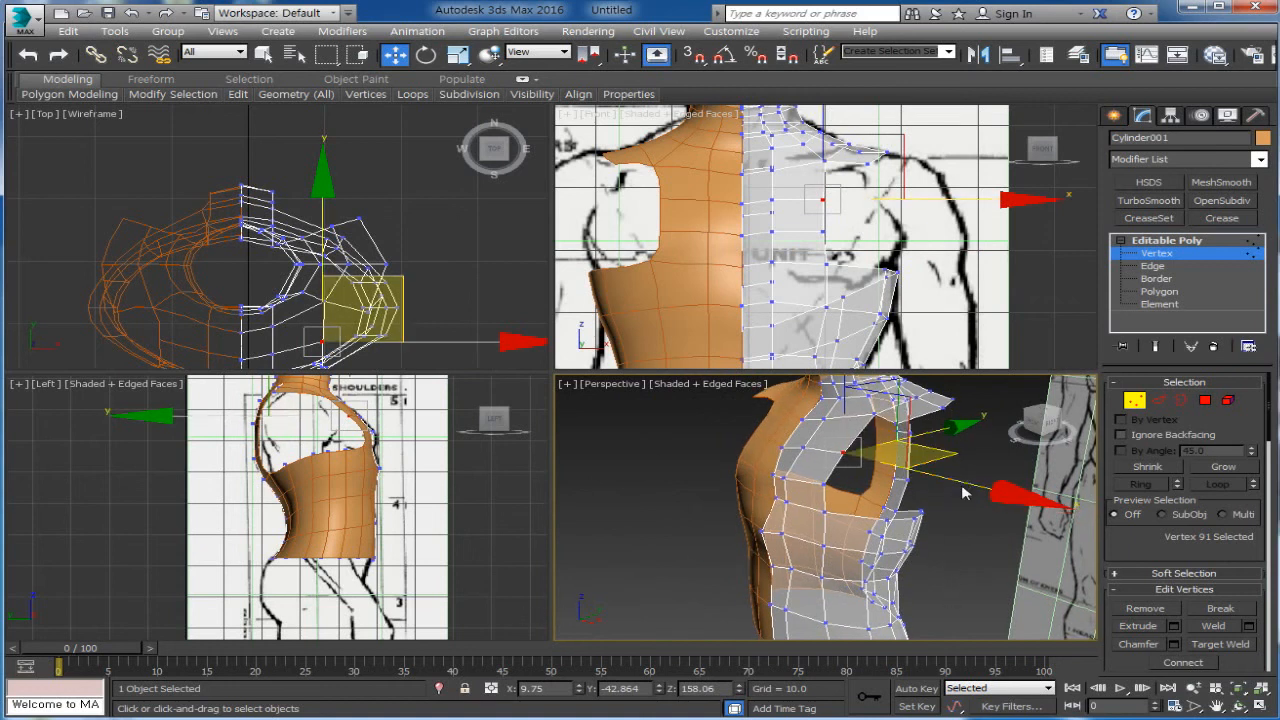
Bridge the upper outer edge of the back centre strip to the rear underside edge of the neck base
{"action": "middle_click_drag", "start_coordinate": [965, 572], "coordinate": [881, 523], "text": "alt"}
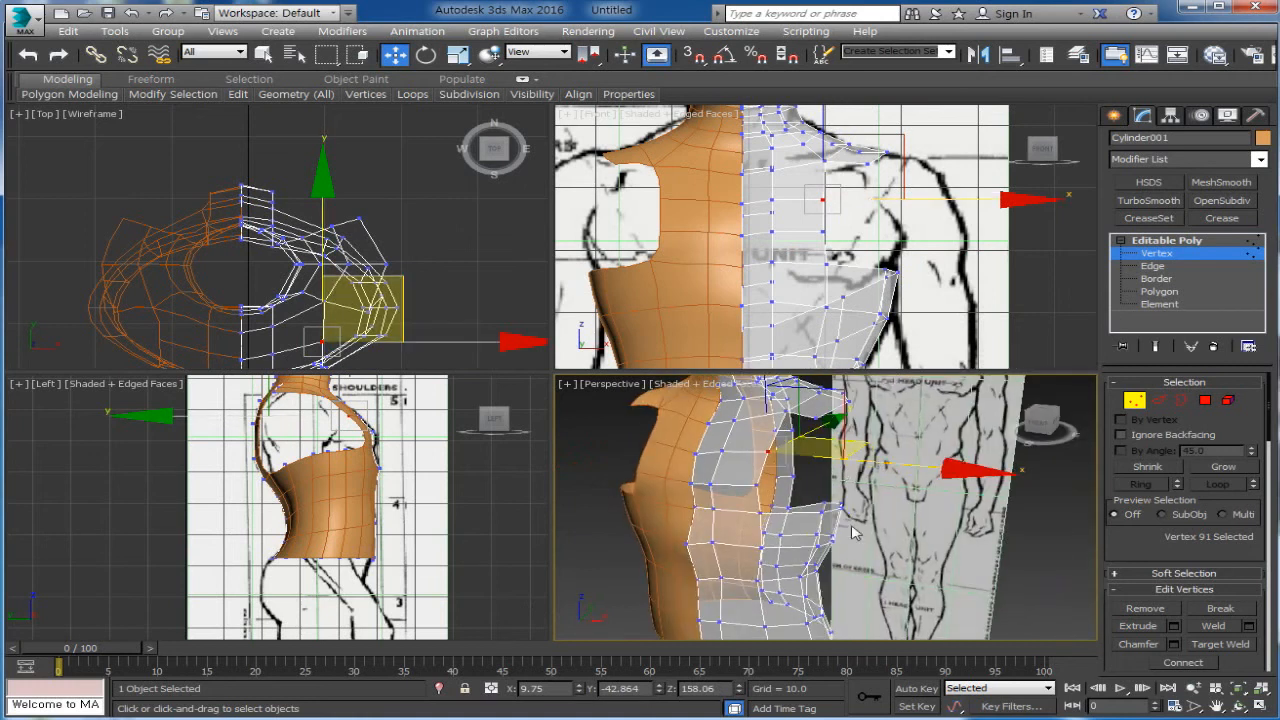
{"action": "middle_click_drag", "start_coordinate": [900, 600], "coordinate": [806, 438], "text": "alt"}
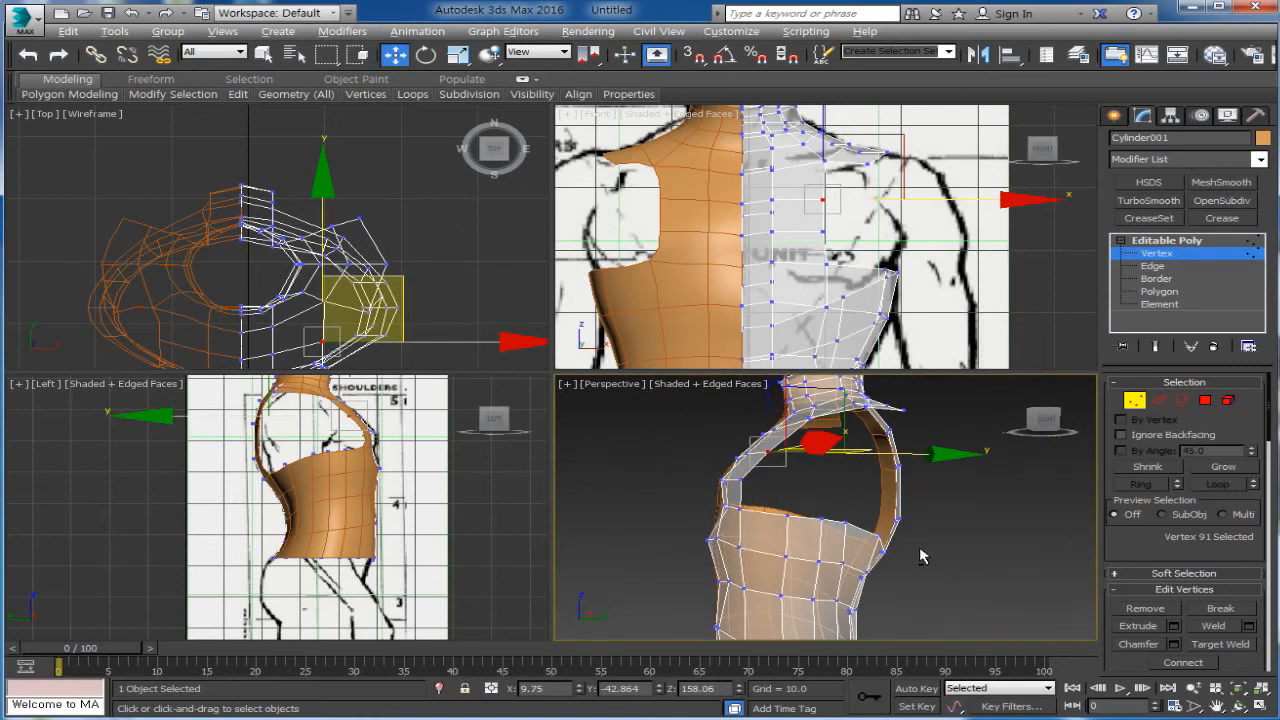
{"action": "middle_click_drag", "start_coordinate": [912, 552], "coordinate": [743, 630], "text": "alt"}
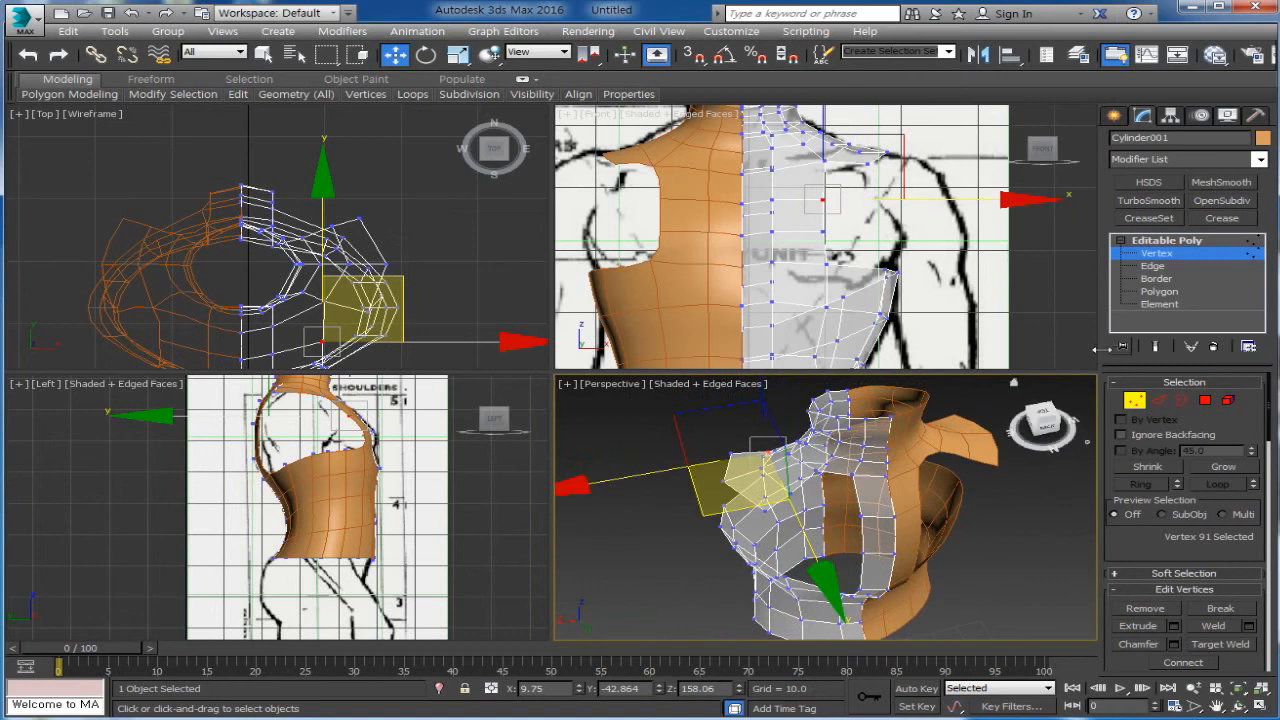
{"action": "left_click", "coordinate": [1158, 400]}
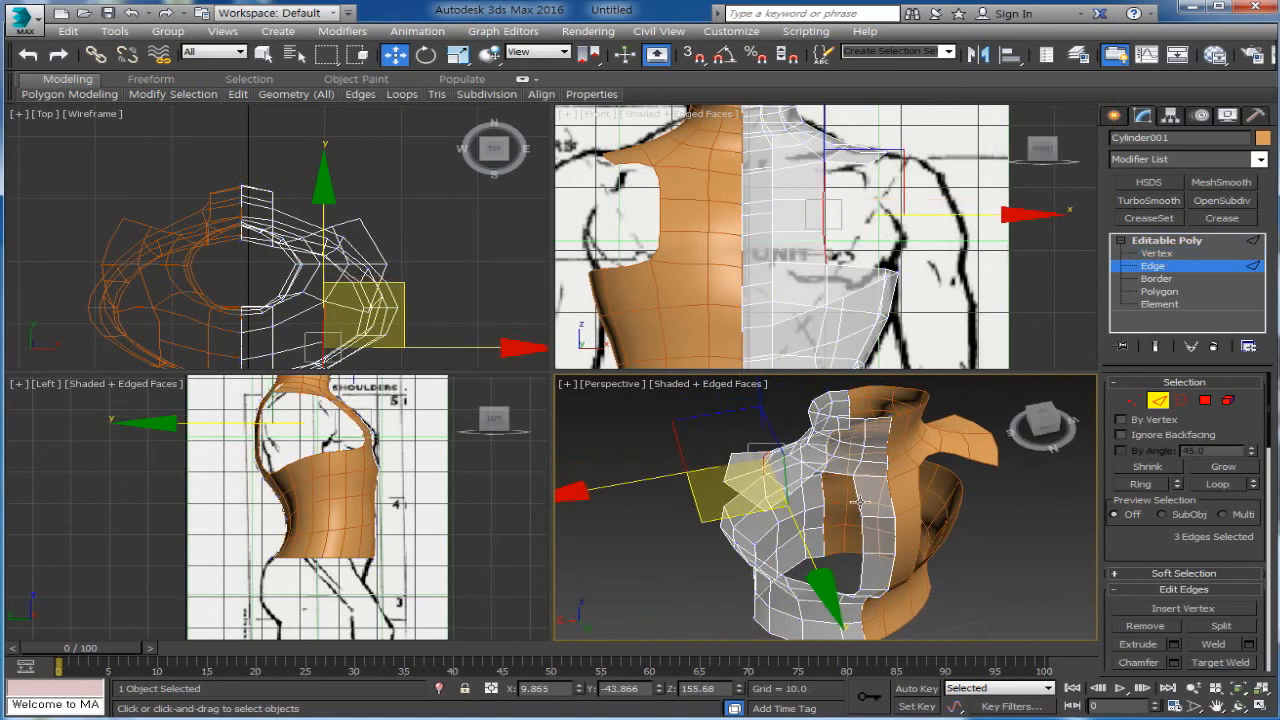
{"action": "left_click", "coordinate": [858, 503]}
{"action": "left_click", "coordinate": [801, 484], "text": "ctrl"}
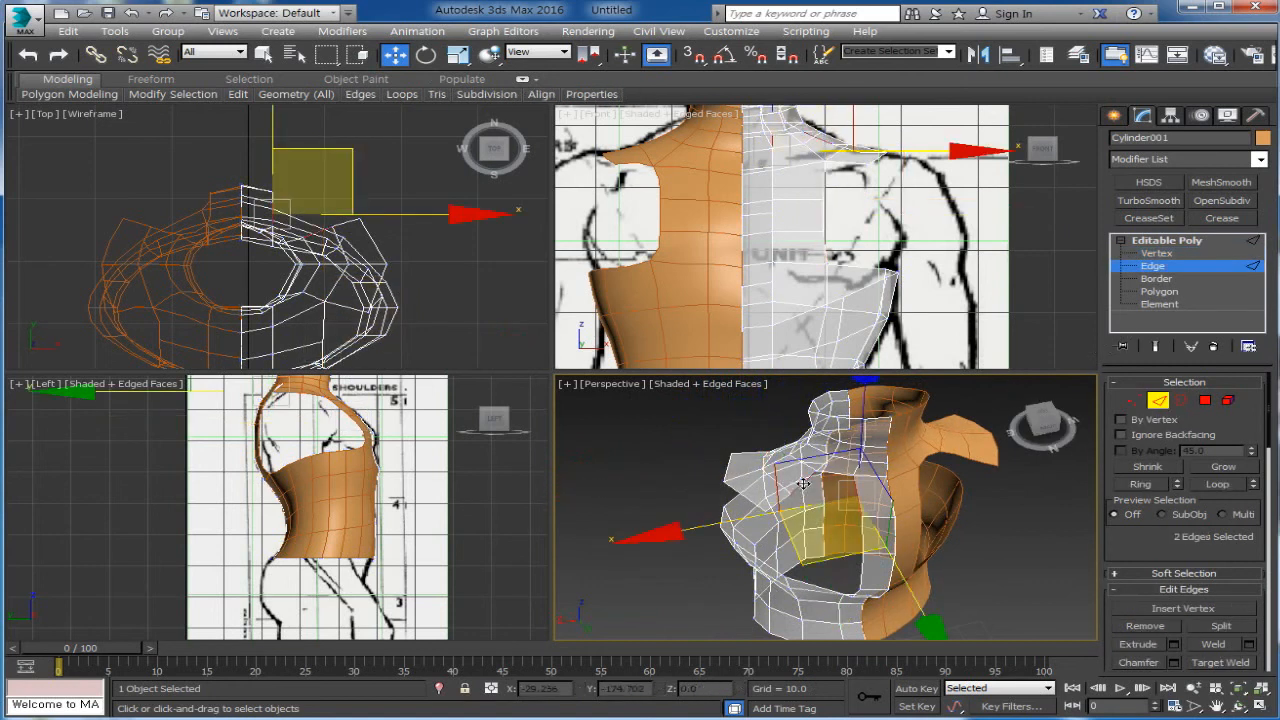
{"action": "left_click_drag", "start_coordinate": [1147, 531], "coordinate": [1148, 516]}
{"action": "scroll", "coordinate": [1160, 516], "scroll_direction": "down", "scroll_amount": 3}
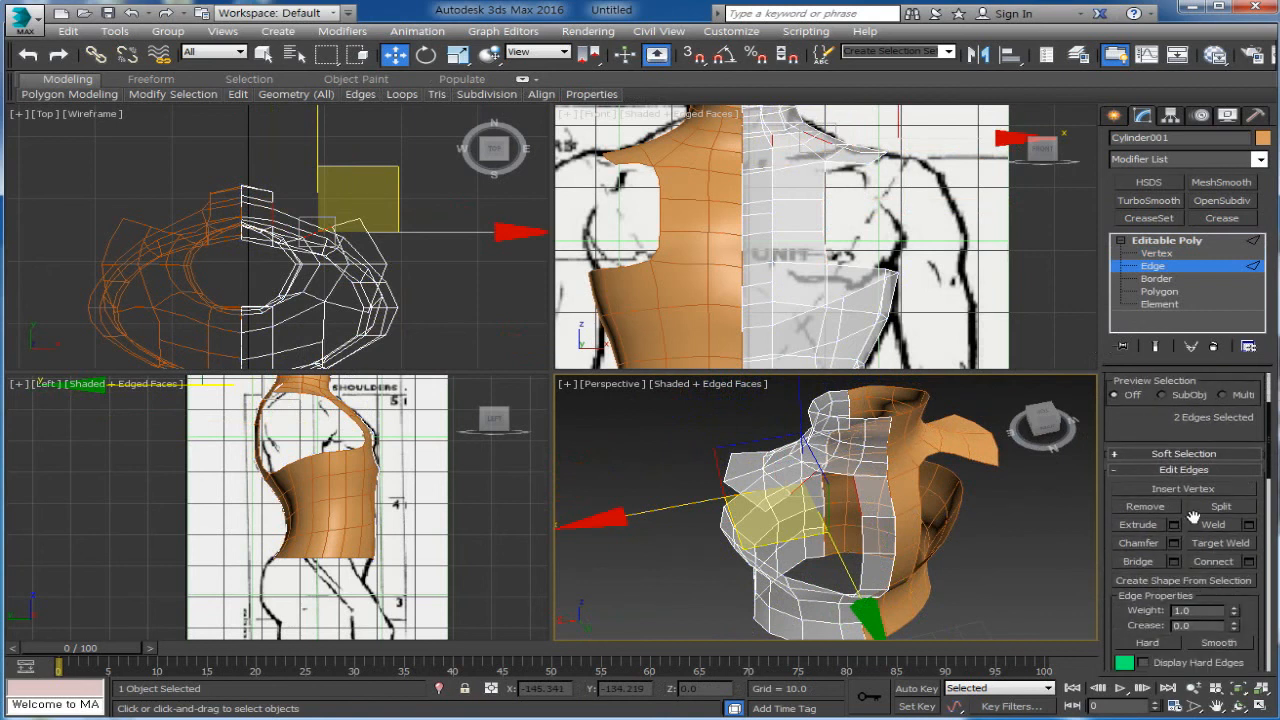
{"action": "left_click", "coordinate": [1143, 564]}
{"action": "left_click", "coordinate": [954, 571]}
{"action": "middle_click_drag", "start_coordinate": [920, 588], "coordinate": [1207, 534], "text": "alt"}
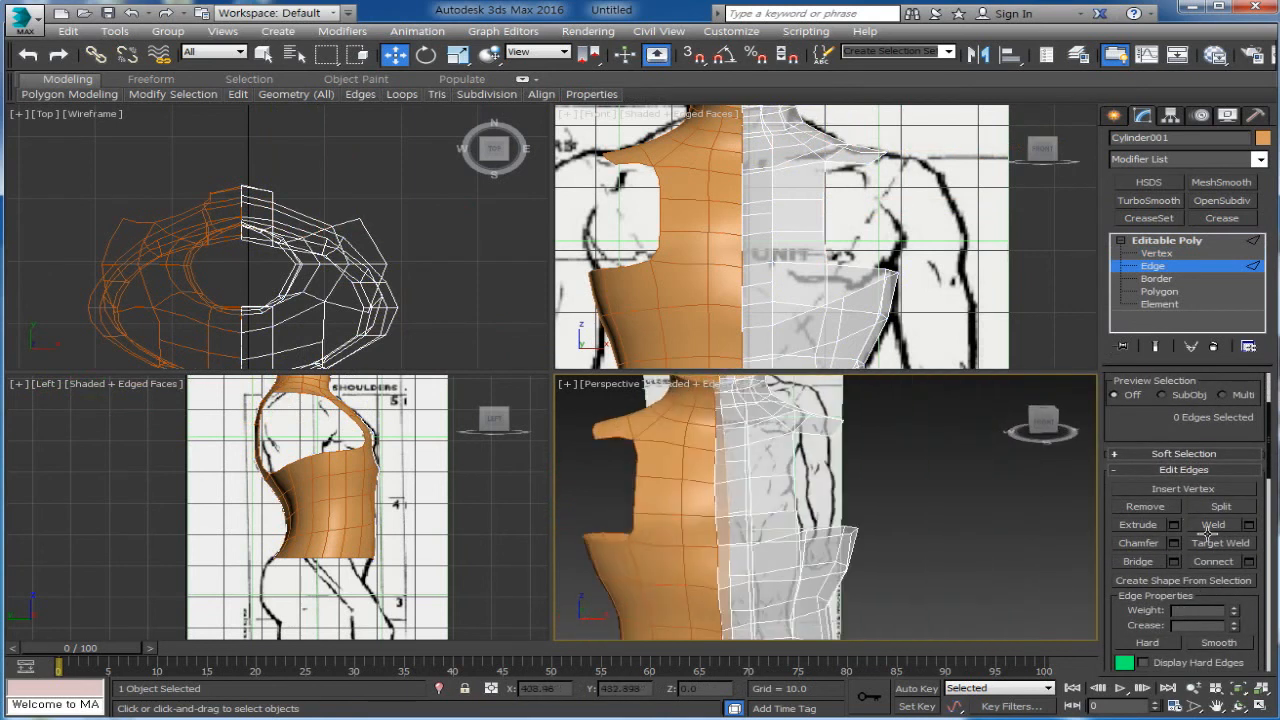
{"action": "scroll", "coordinate": [918, 554], "scroll_direction": "down", "scroll_amount": 3}
{"action": "scroll", "coordinate": [918, 554], "scroll_direction": "up", "scroll_amount": 3}
{"action": "scroll", "coordinate": [443, 538], "scroll_direction": "up", "scroll_amount": 3}
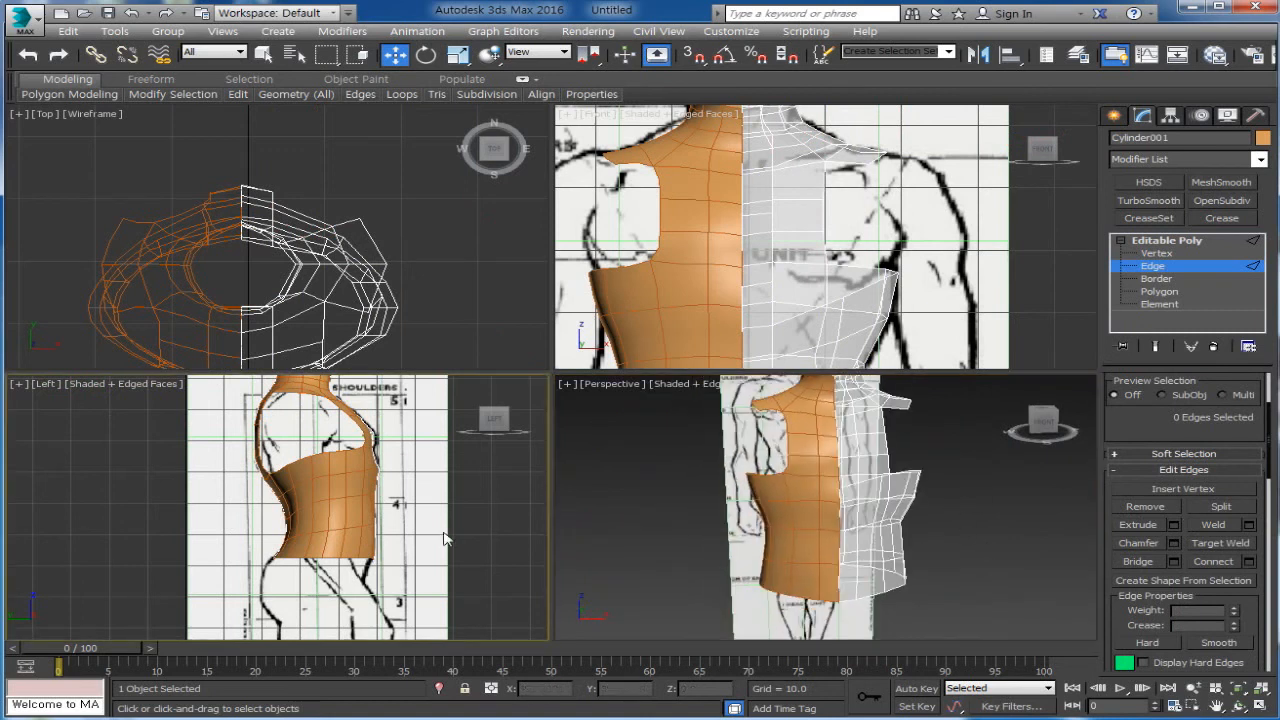
{"action": "scroll", "coordinate": [293, 557], "scroll_direction": "up", "scroll_amount": 2}
{"action": "scroll", "coordinate": [417, 510], "scroll_direction": "down", "scroll_amount": 1}
{"action": "middle_click_drag", "start_coordinate": [415, 510], "coordinate": [410, 549]}
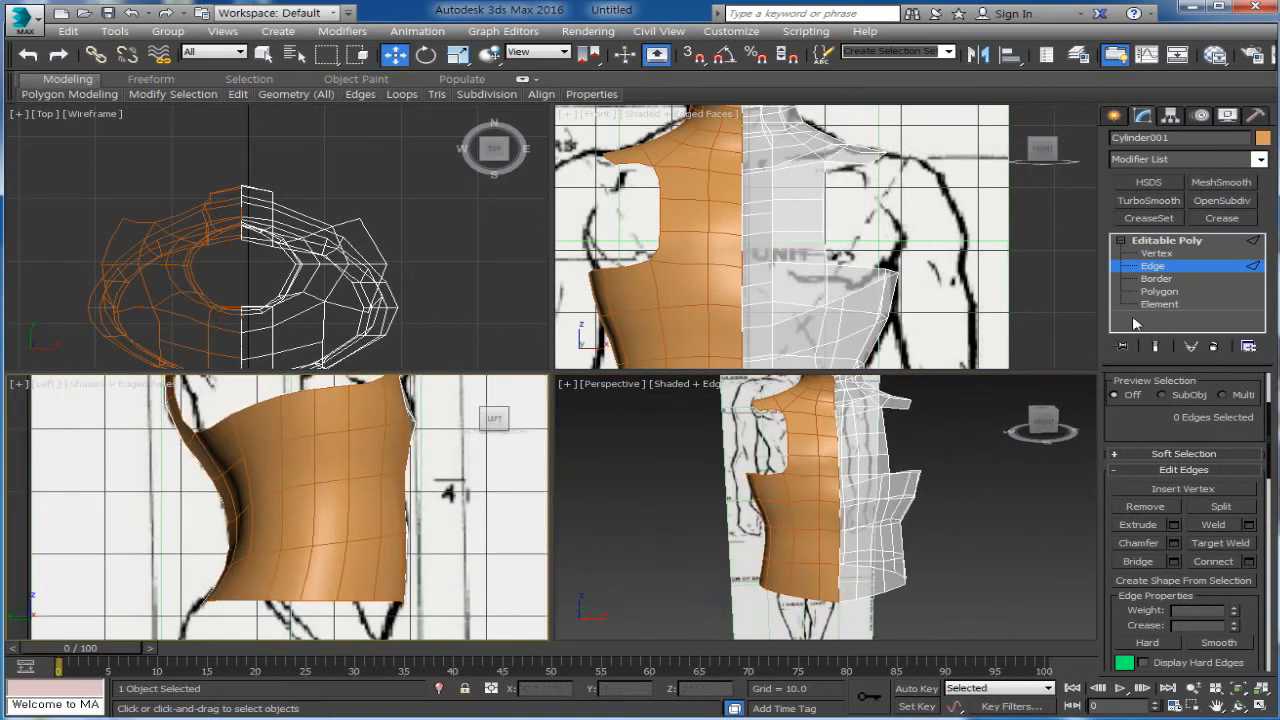
{"action": "left_click", "coordinate": [1158, 279]}
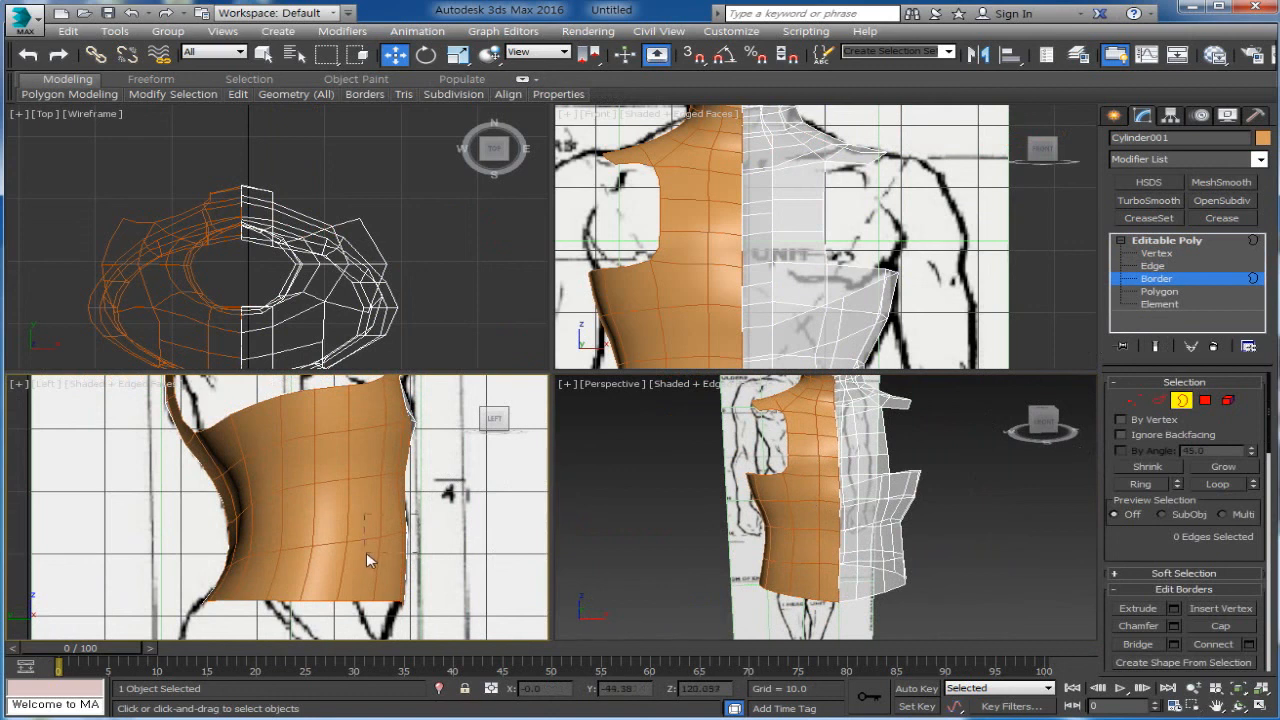
{"action": "scroll", "coordinate": [284, 511], "scroll_direction": "down", "scroll_amount": 4}
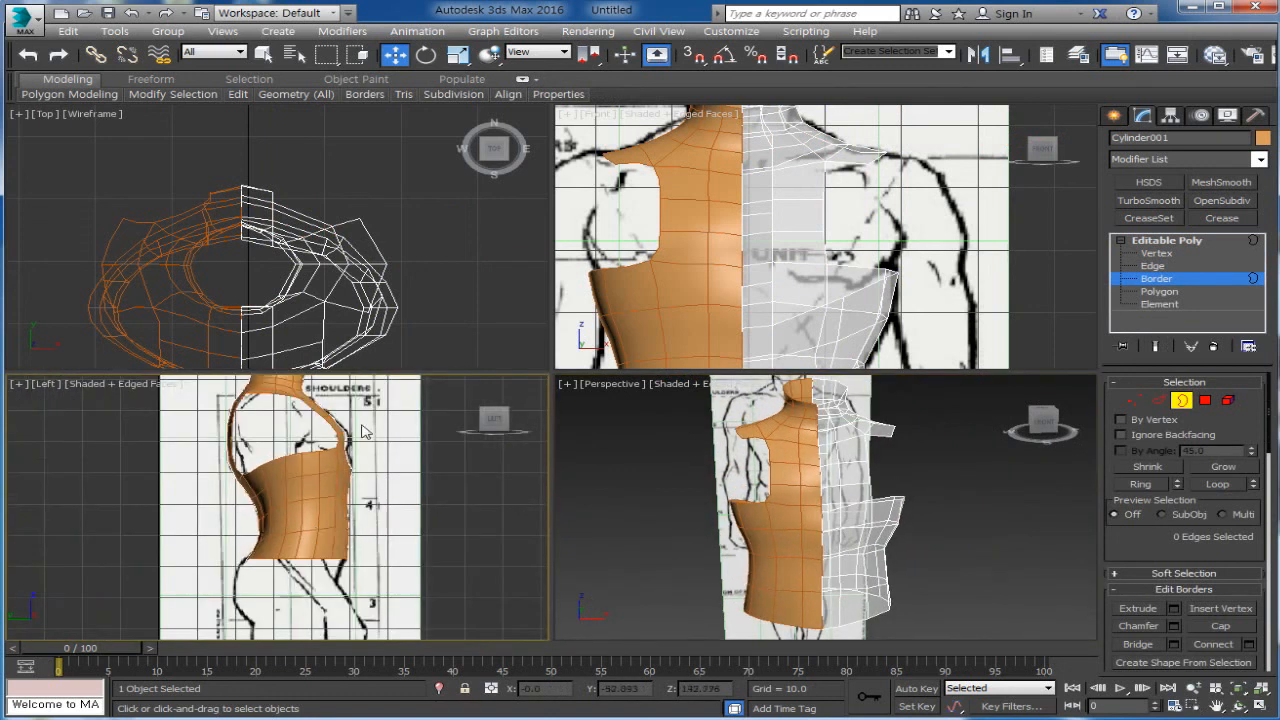
{"action": "scroll", "coordinate": [366, 432], "scroll_direction": "up", "scroll_amount": 6}
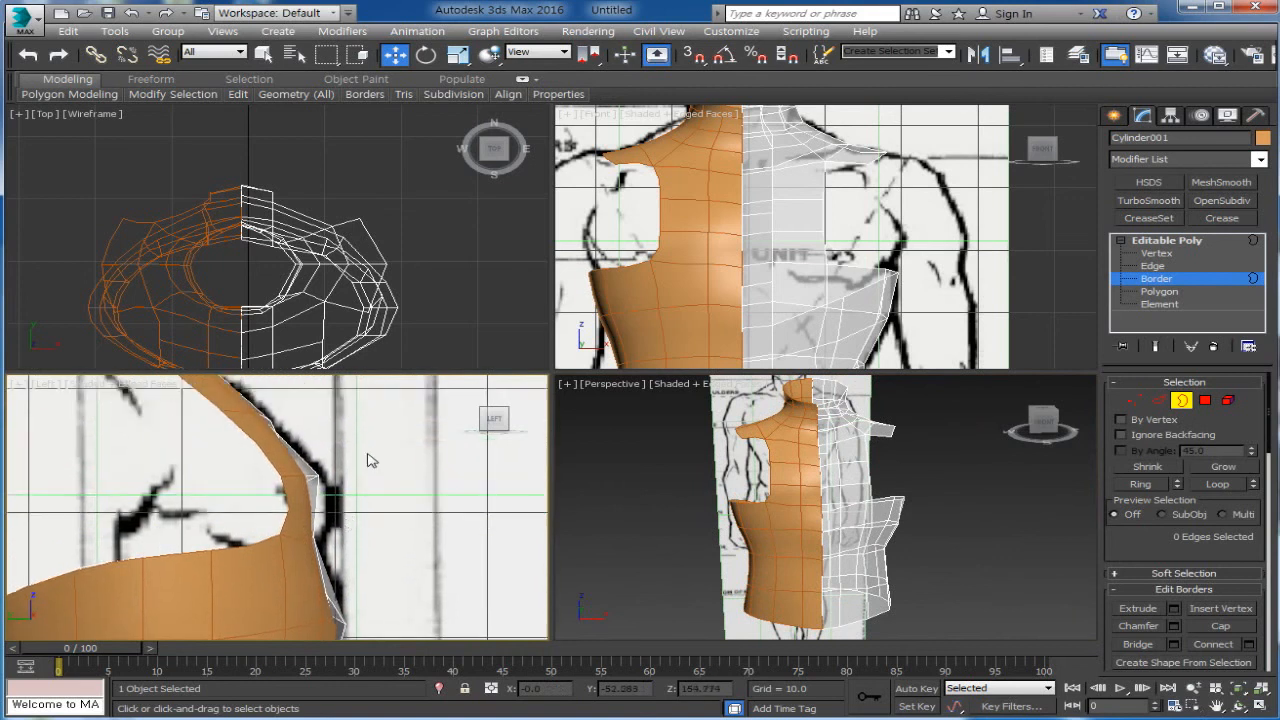
{"action": "left_click_drag", "start_coordinate": [352, 458], "coordinate": [265, 508]}
Move two rows of chest vertices forward along Y to the side-view outline, placing the upper row at about Y -49.5
{"action": "key", "text": "1"}
{"action": "left_click_drag", "start_coordinate": [200, 450], "coordinate": [412, 489]}
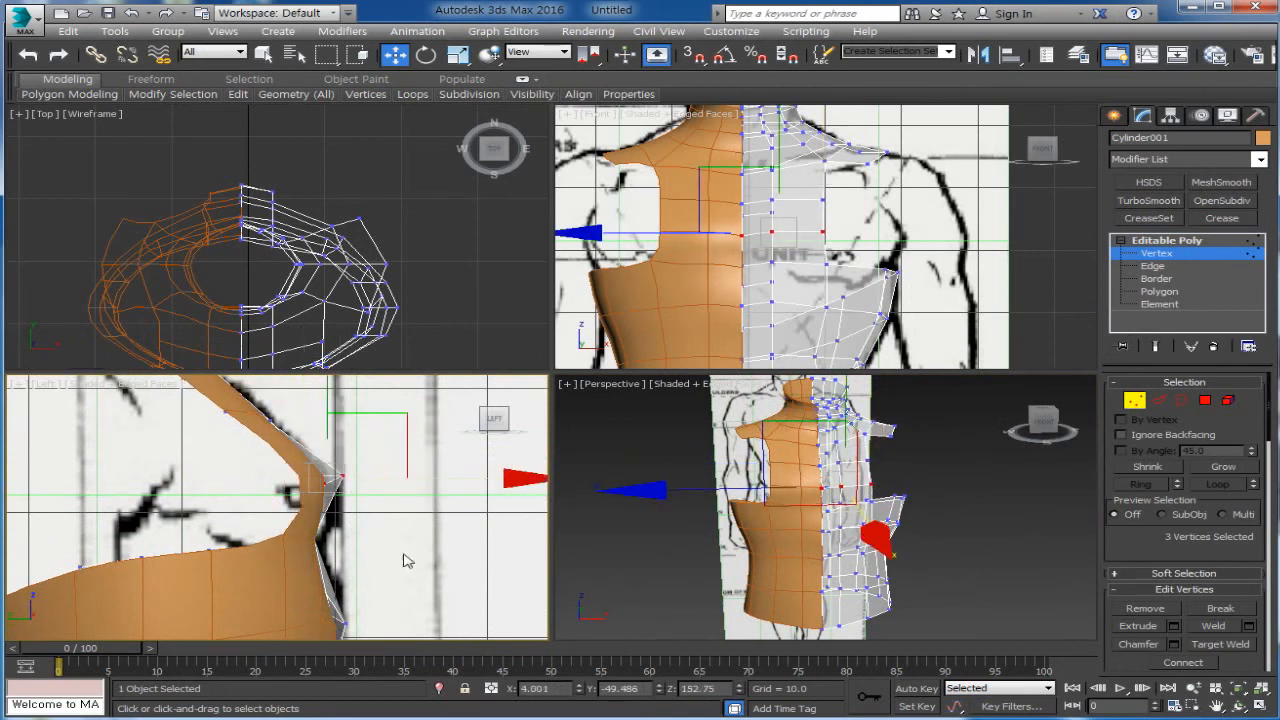
{"action": "left_click_drag", "start_coordinate": [253, 529], "coordinate": [347, 569]}
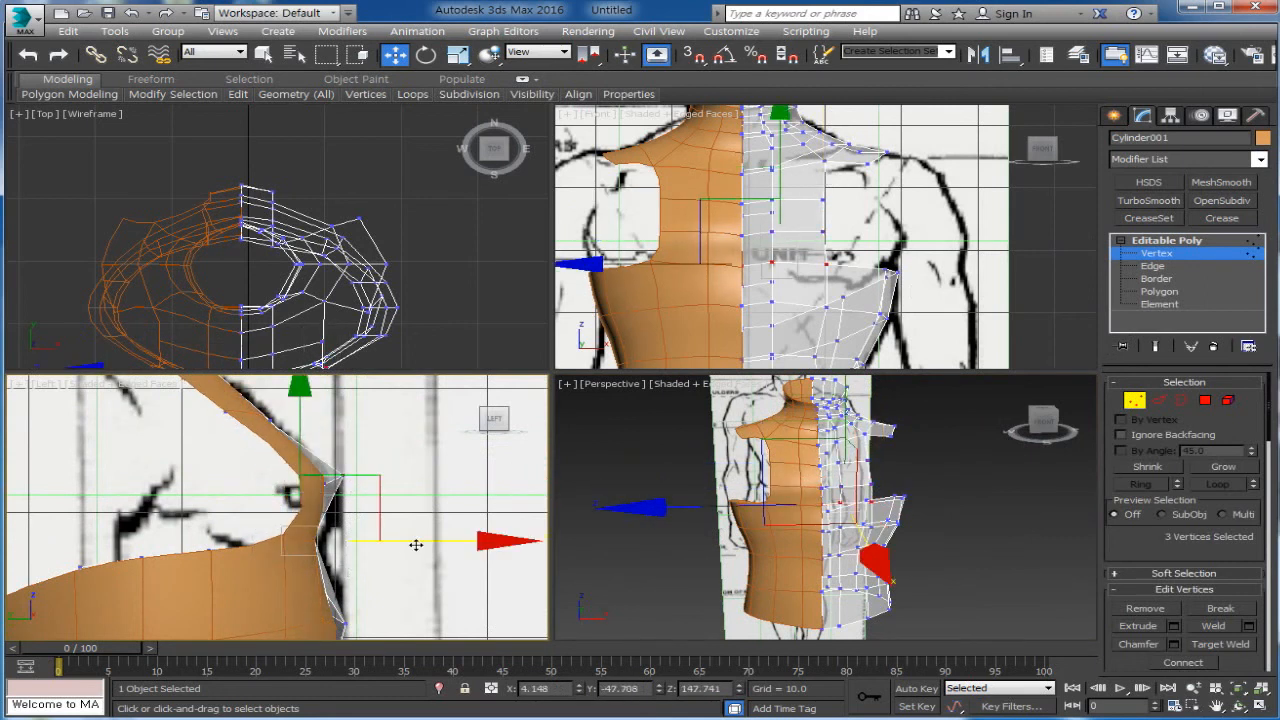
{"action": "left_click_drag", "start_coordinate": [415, 544], "coordinate": [430, 545]}
Move the front abdominal vertices forward along Y to the side-view outline, placing the lower pair at about Y -50.1
{"action": "middle_click_drag", "start_coordinate": [435, 539], "coordinate": [446, 467]}
{"action": "left_click_drag", "start_coordinate": [424, 524], "coordinate": [357, 574]}
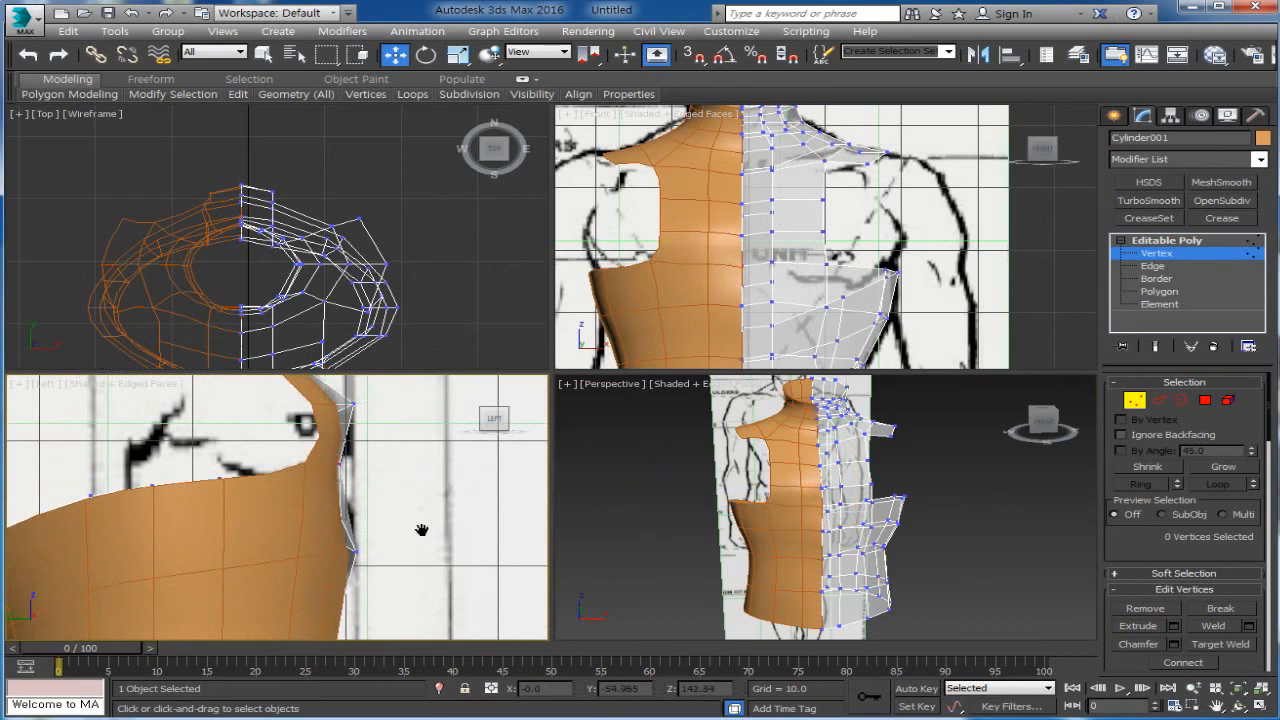
{"action": "middle_click_drag", "start_coordinate": [423, 528], "coordinate": [464, 410]}
{"action": "left_click_drag", "start_coordinate": [443, 502], "coordinate": [339, 634]}
{"action": "left_click_drag", "start_coordinate": [318, 563], "coordinate": [318, 563]}
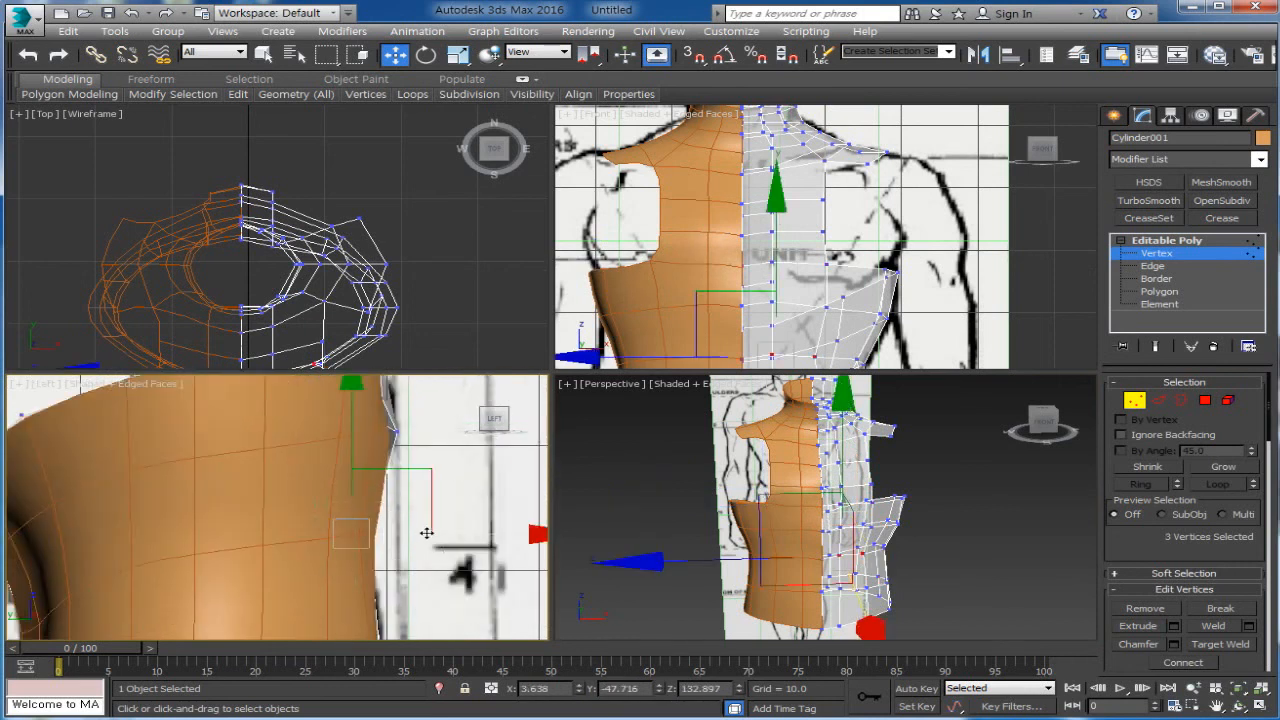
{"action": "middle_click_drag", "start_coordinate": [440, 531], "coordinate": [423, 480]}
{"action": "left_click_drag", "start_coordinate": [422, 474], "coordinate": [353, 553]}
{"action": "left_click_drag", "start_coordinate": [470, 529], "coordinate": [476, 530]}
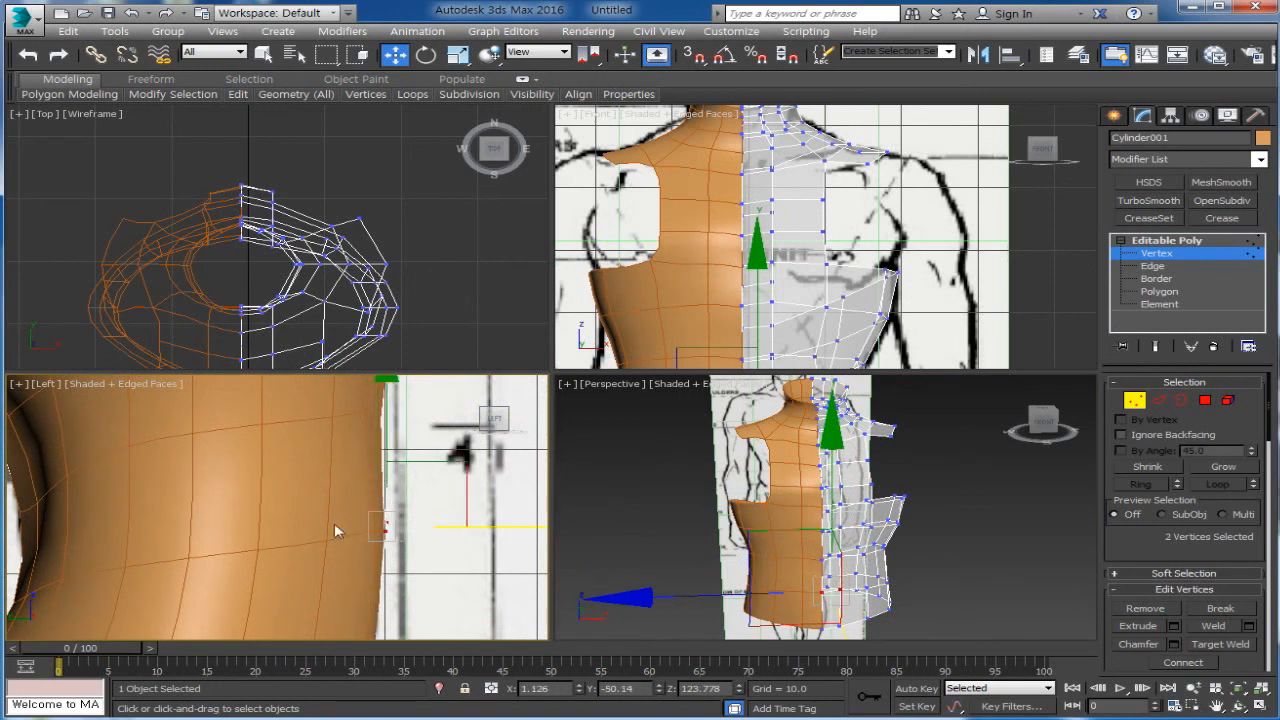
{"action": "scroll", "coordinate": [340, 530], "scroll_direction": "down", "scroll_amount": 2}
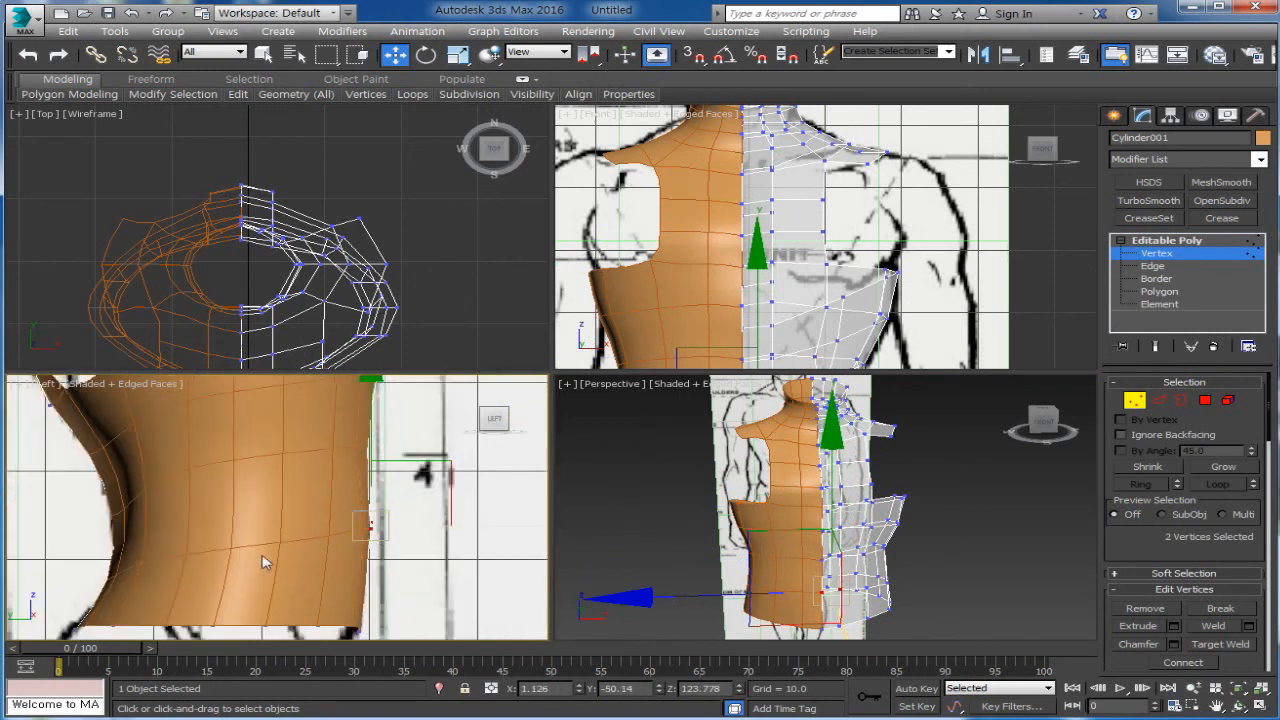
{"action": "left_click", "coordinate": [977, 536]}
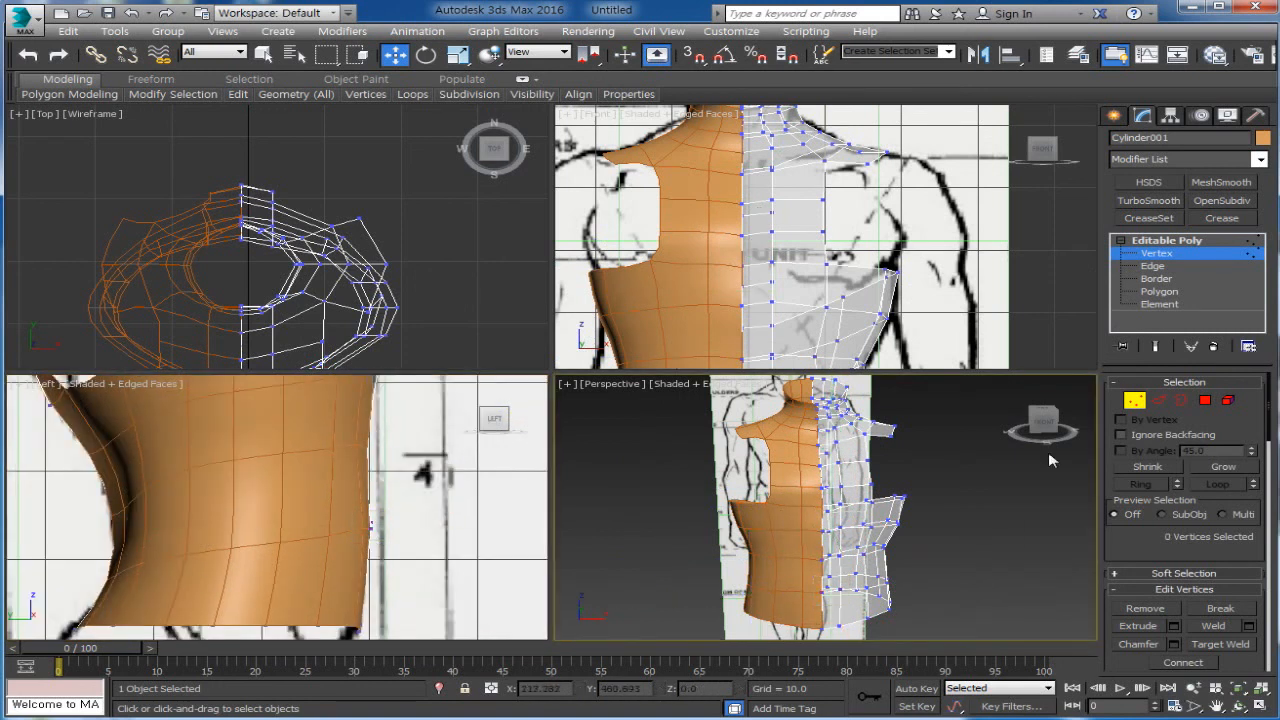
Leave vertex editing, select the mirrored MeshSmooth half and inspect the torso's smoothed shape from several sides
{"action": "left_click", "coordinate": [1133, 400]}
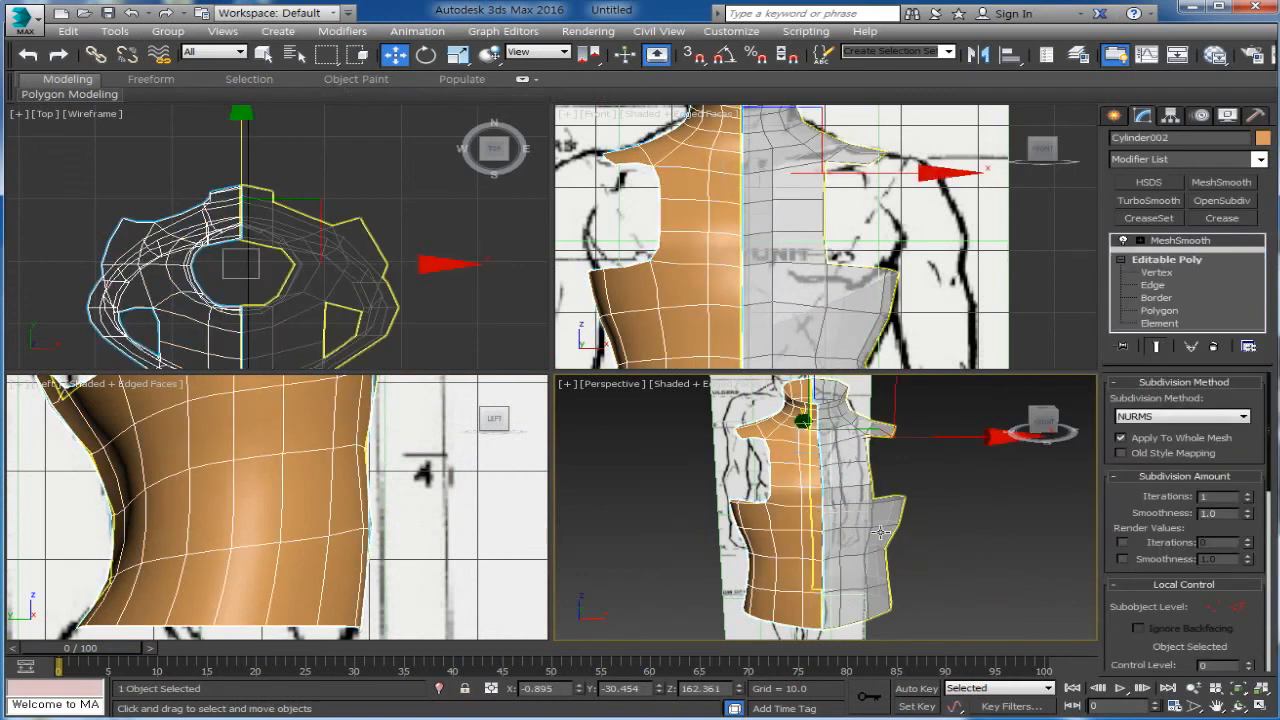
{"action": "middle_click_drag", "start_coordinate": [880, 529], "coordinate": [990, 520], "text": "alt"}
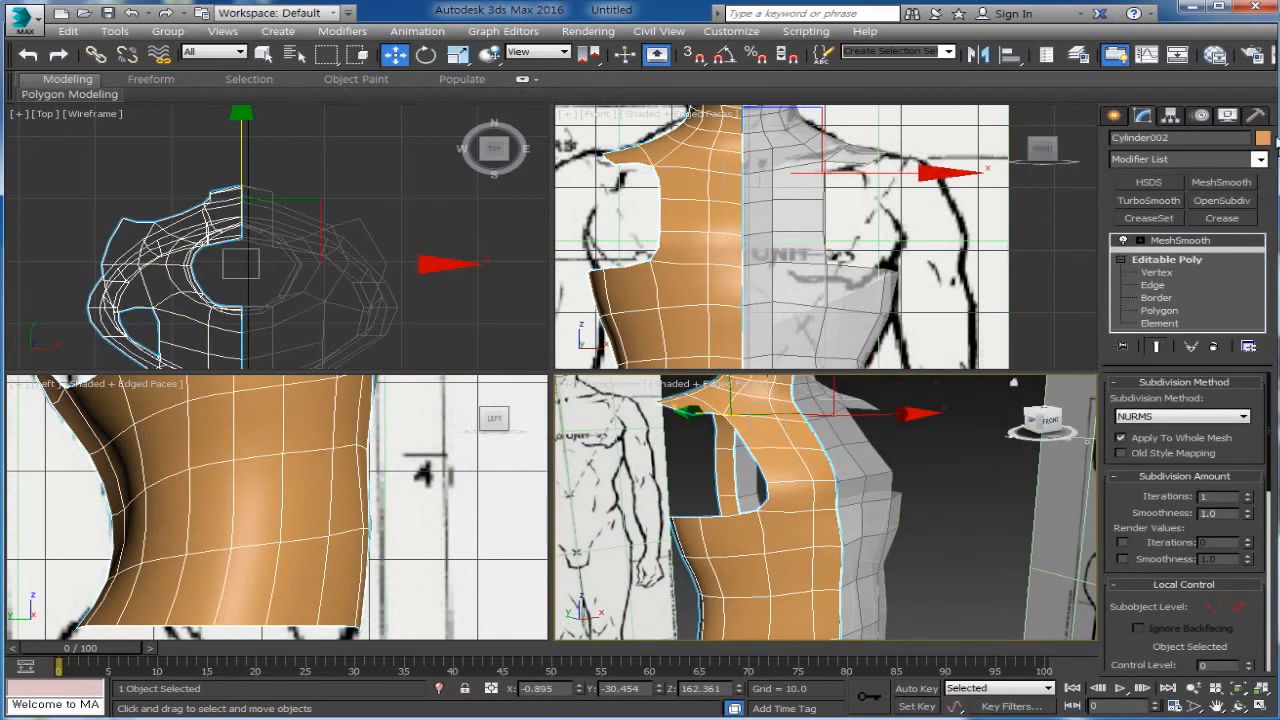
{"action": "middle_click_drag", "start_coordinate": [957, 572], "coordinate": [822, 545], "text": "alt"}
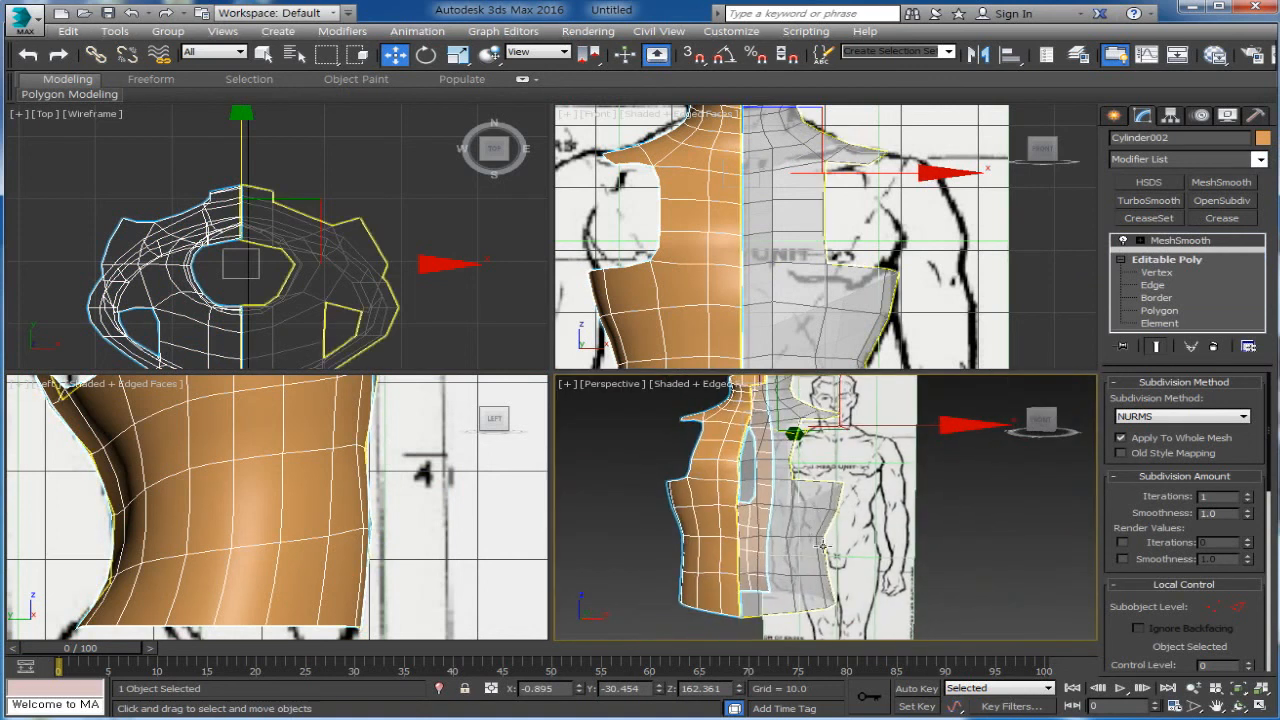